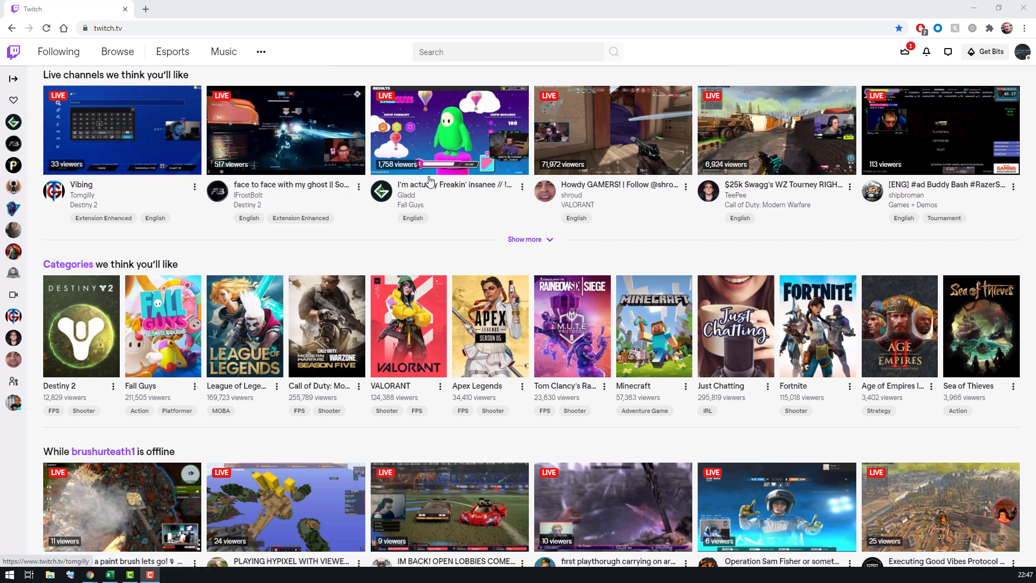
# - Go to the Extensions page of the Twitch creator dashboard
pyautogui.click(1023, 52)
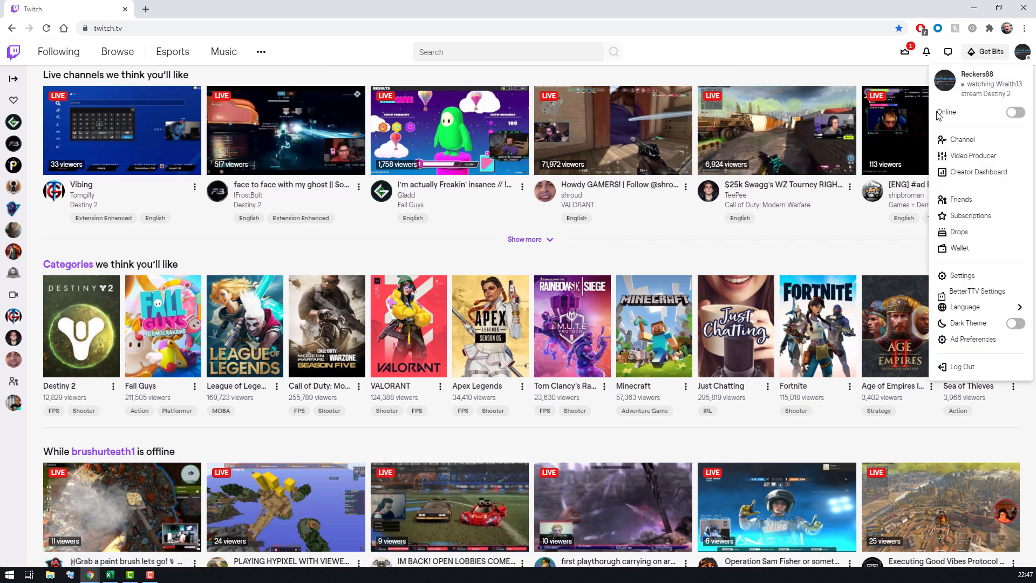
pyautogui.click(967, 173)
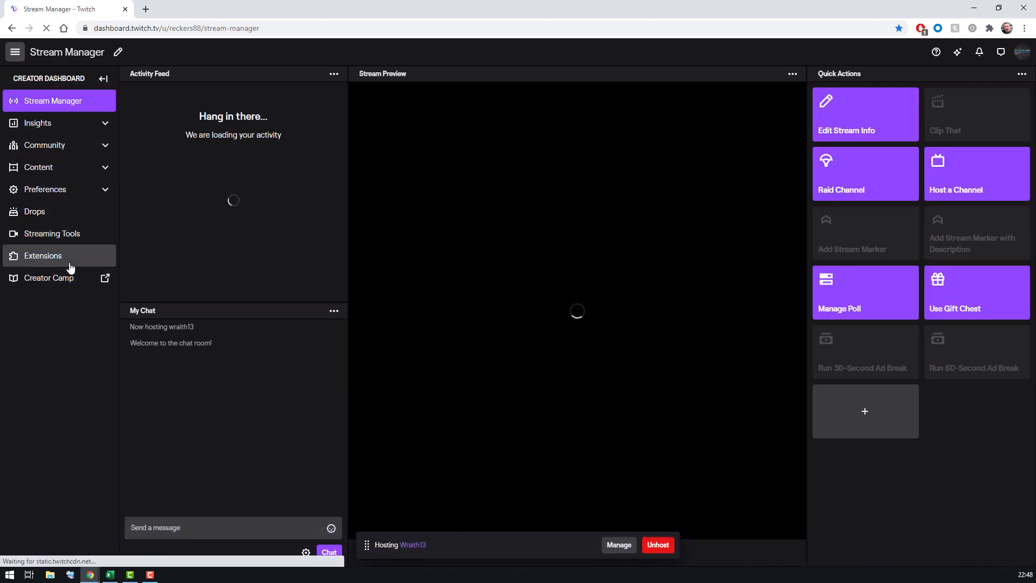
pyautogui.click(71, 267)
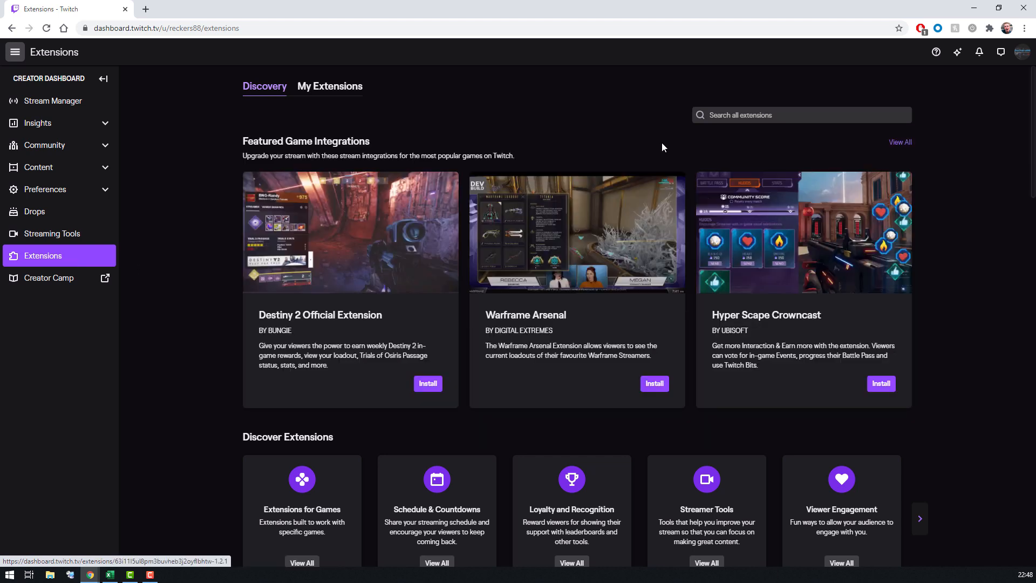
# - Search all extensions for "overlay expert"
pyautogui.click(711, 115)
pyautogui.write('ove')
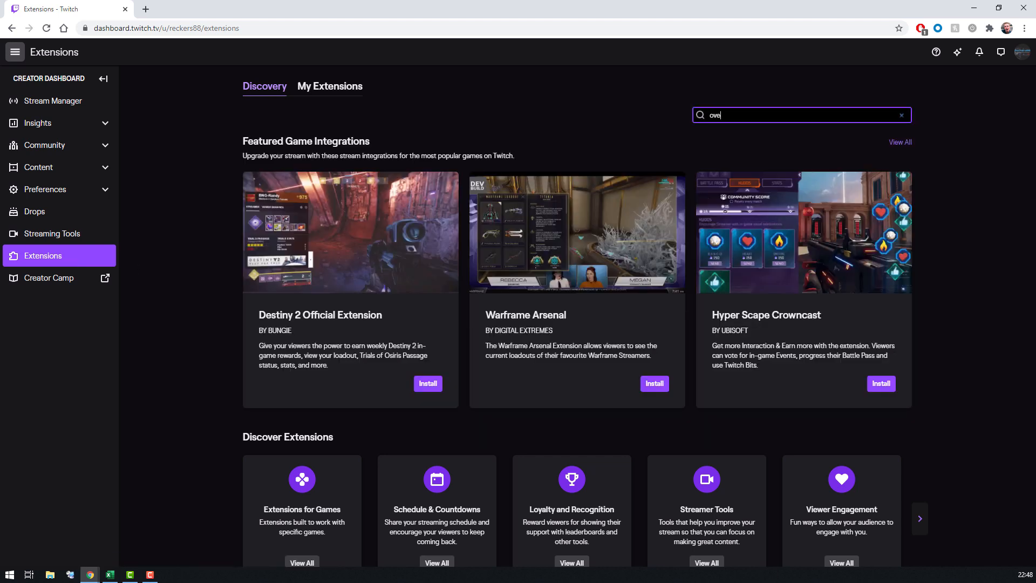
pyautogui.write('rlay expert')
pyautogui.press('Return')
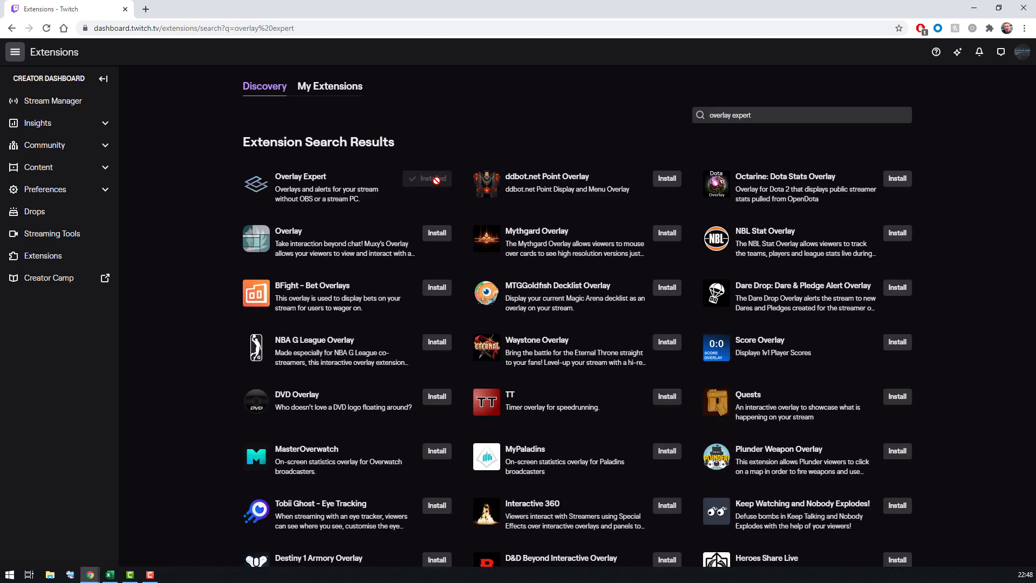
# - Open the configuration of the activated Overlay Expert extension and start a new overlay in its builder, declining the walkthrough
pyautogui.click(329, 91)
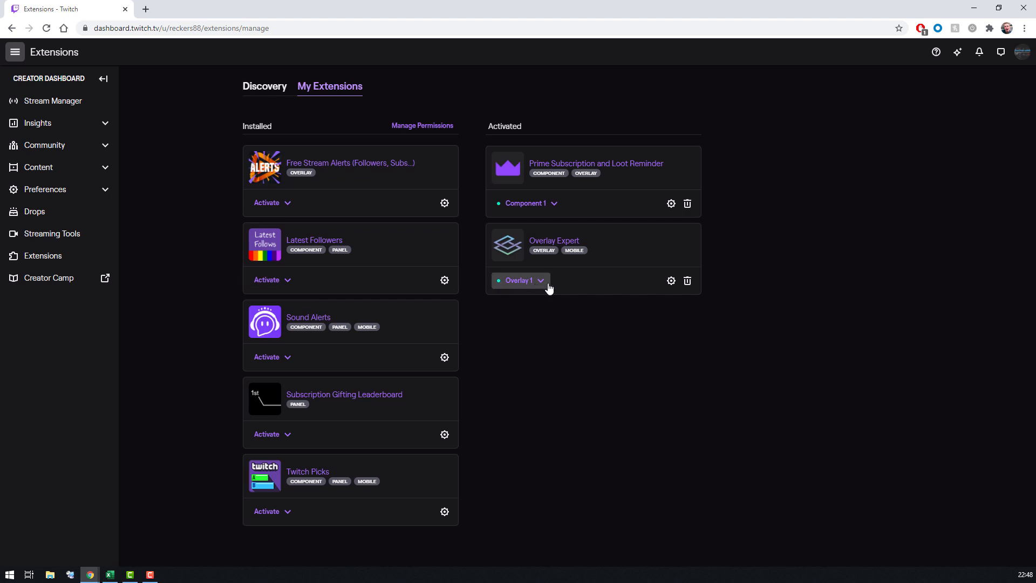
pyautogui.click(671, 281)
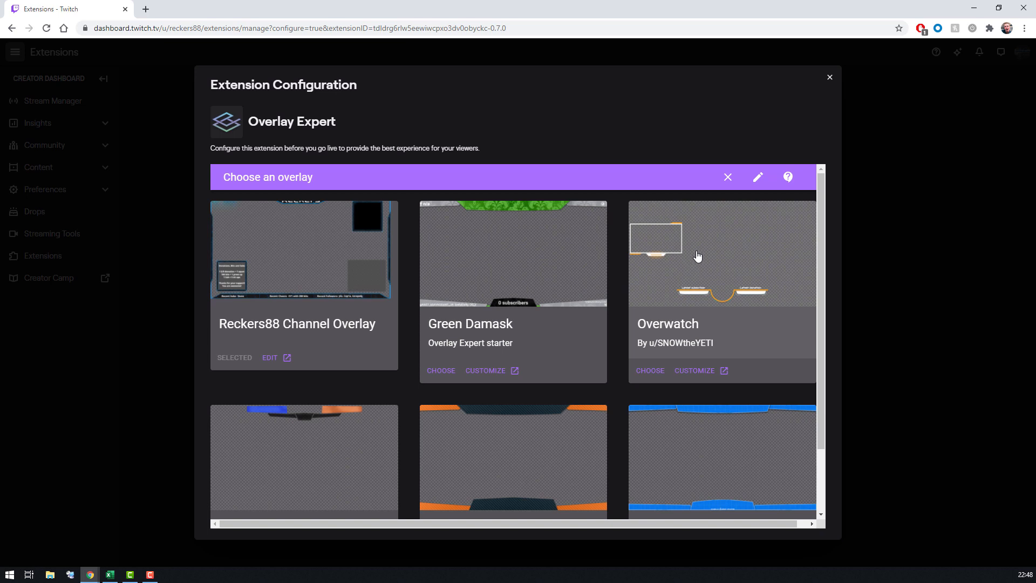
pyautogui.scroll(-2, 697, 256)
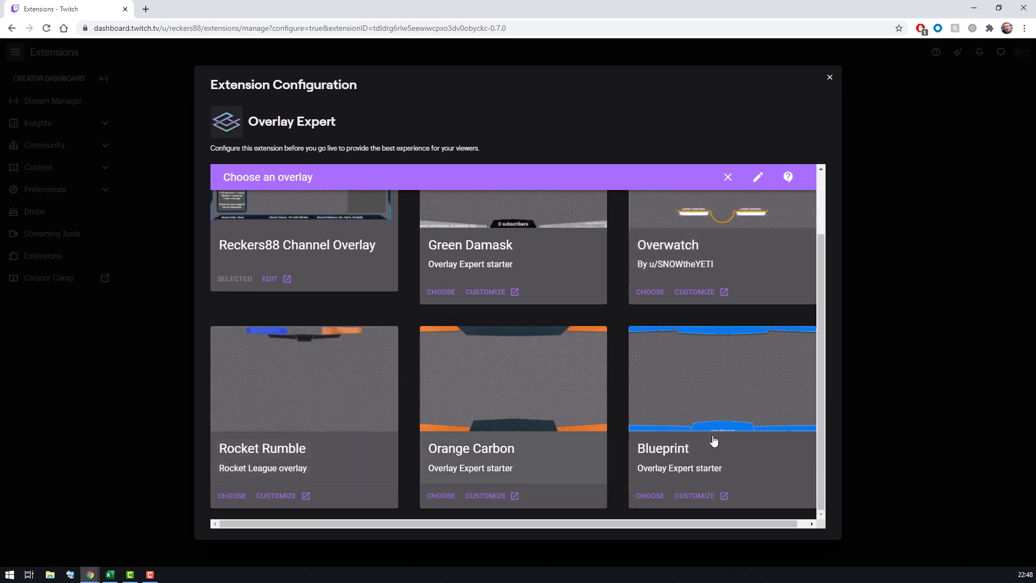
pyautogui.scroll(2, 734, 380)
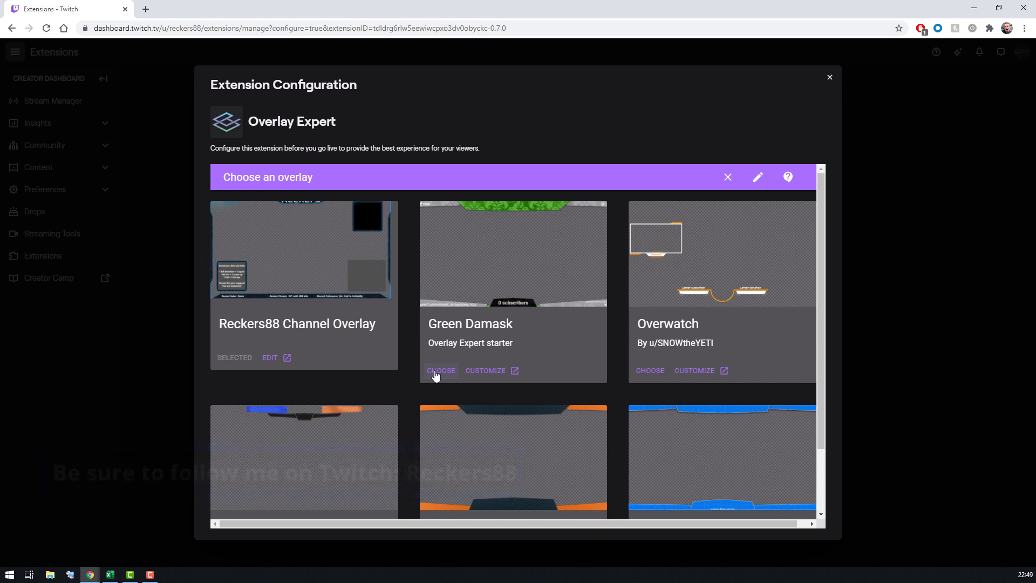
pyautogui.click(757, 180)
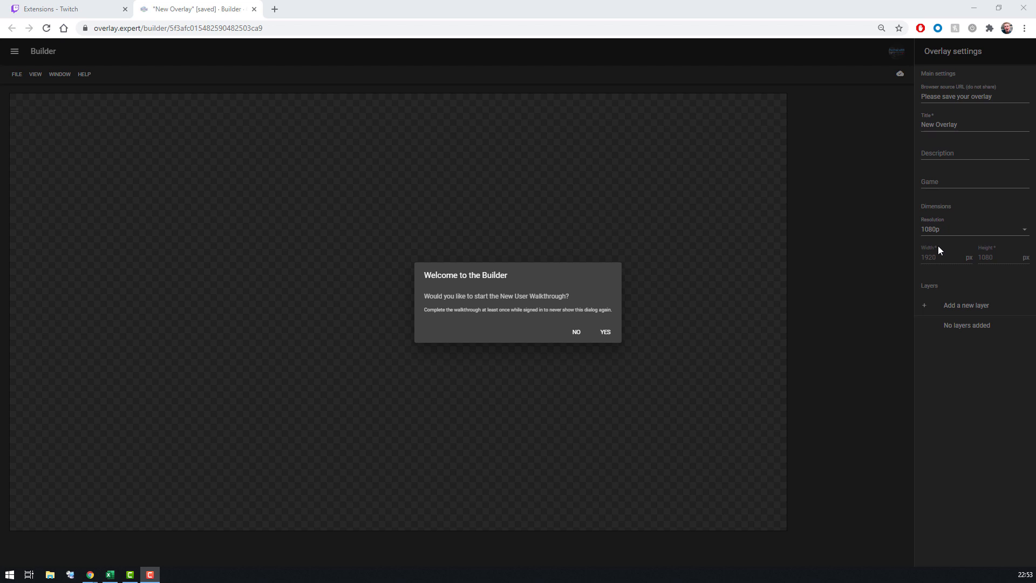
pyautogui.click(575, 332)
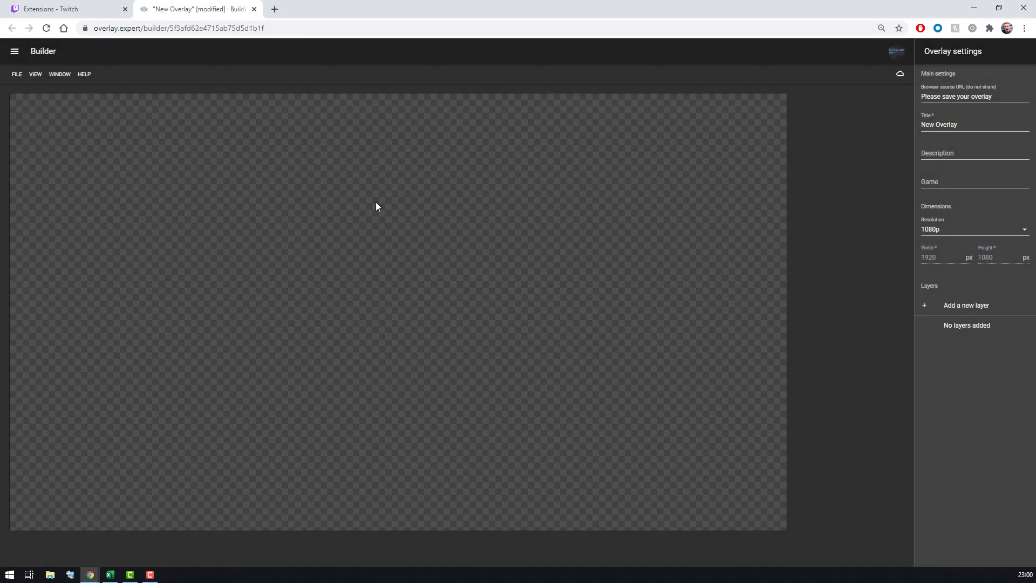
# - Keep the overlay resolution at 1080p, title it "Destiny 2 Overlay" and set its game to "Destiny 2"
pyautogui.click(959, 234)
pyautogui.click(958, 236)
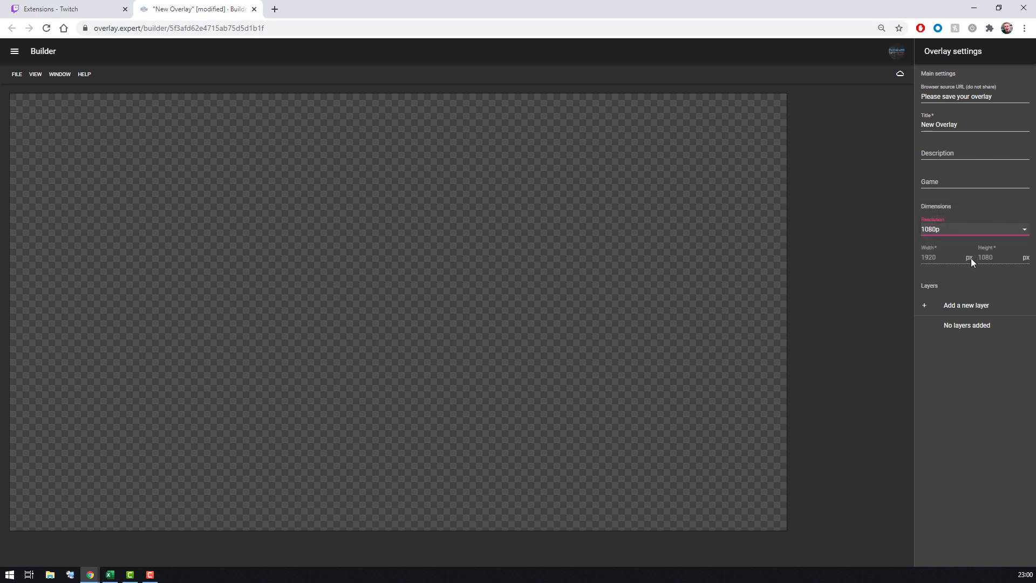
pyautogui.moveTo(969, 125); pyautogui.dragTo(919, 125)
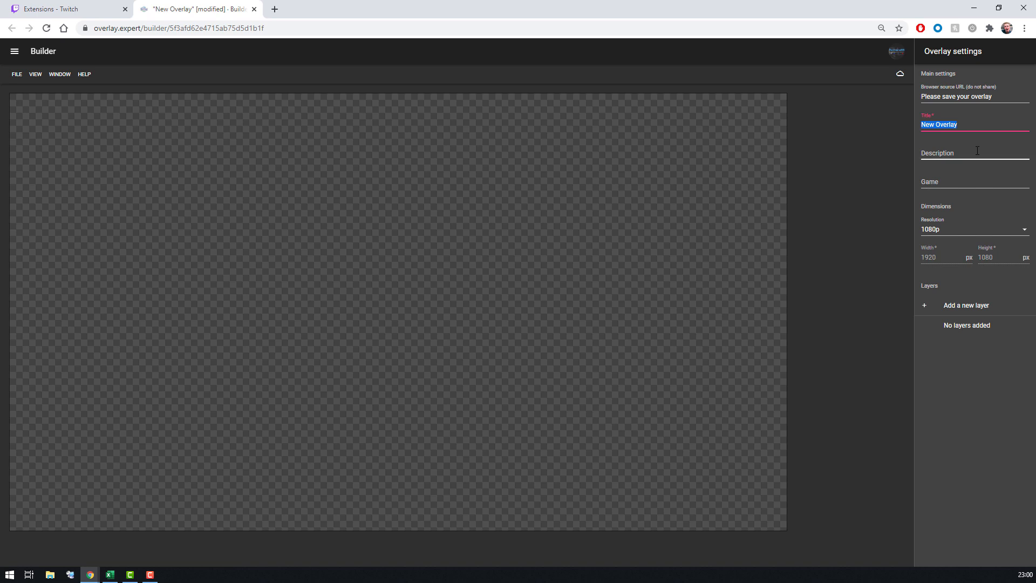
pyautogui.write('Destiny 2 Overlay')
pyautogui.click(970, 182)
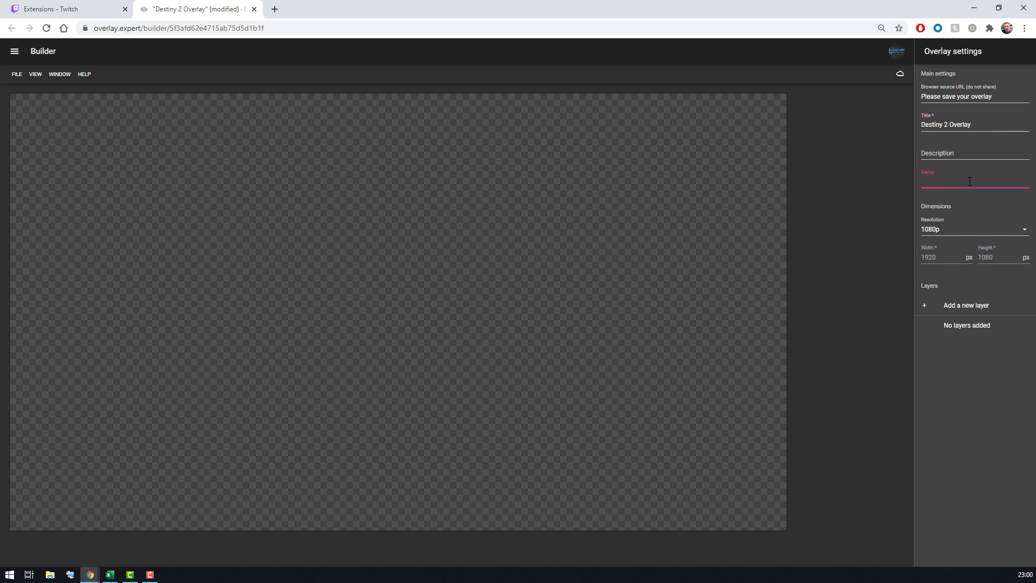
pyautogui.write('Destiny 2')
pyautogui.click(970, 159)
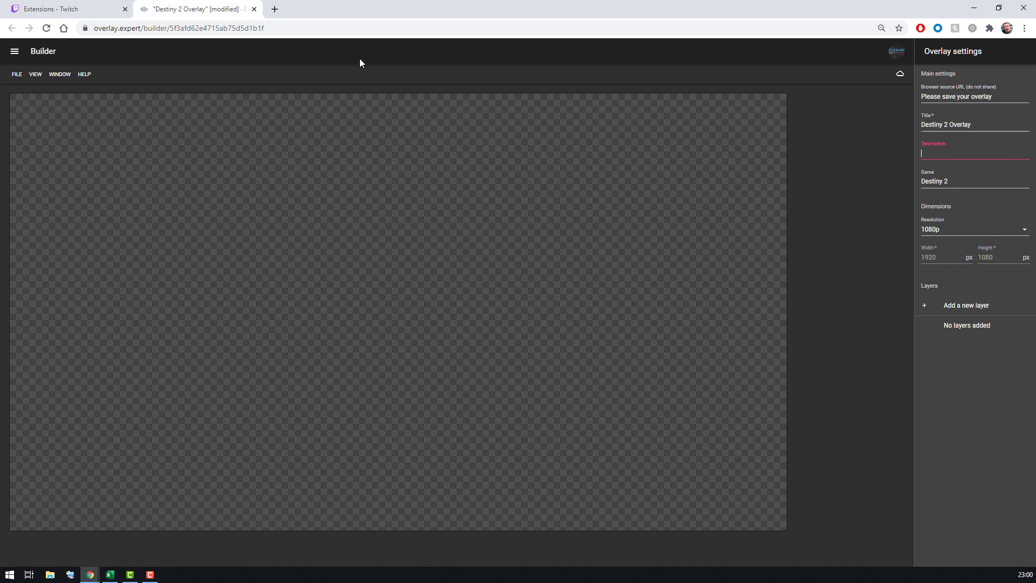
# - Check the list of available overlays in the Twitch extension configuration, and return to the builder
pyautogui.click(83, 7)
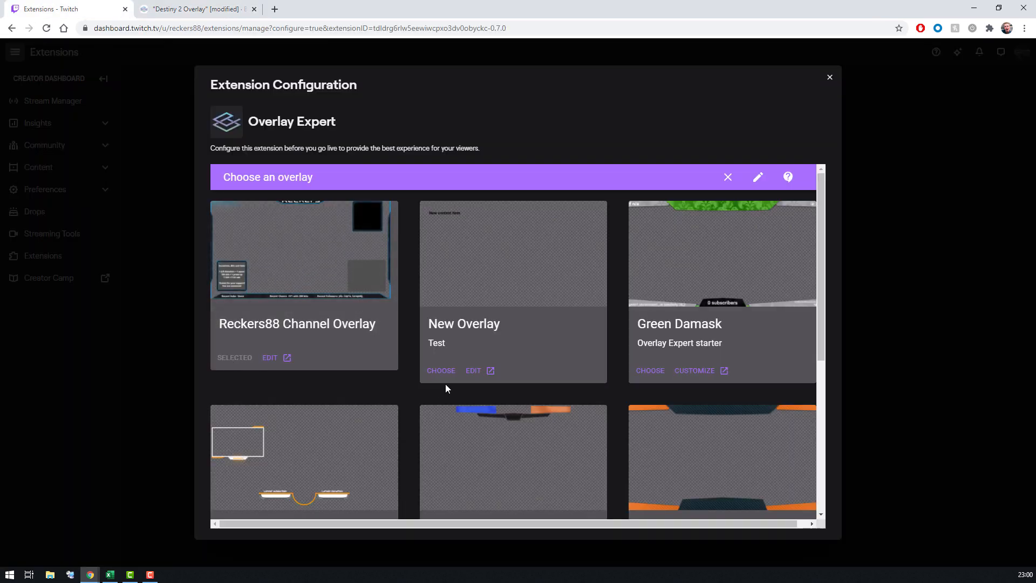
pyautogui.scroll(-2, 642, 384)
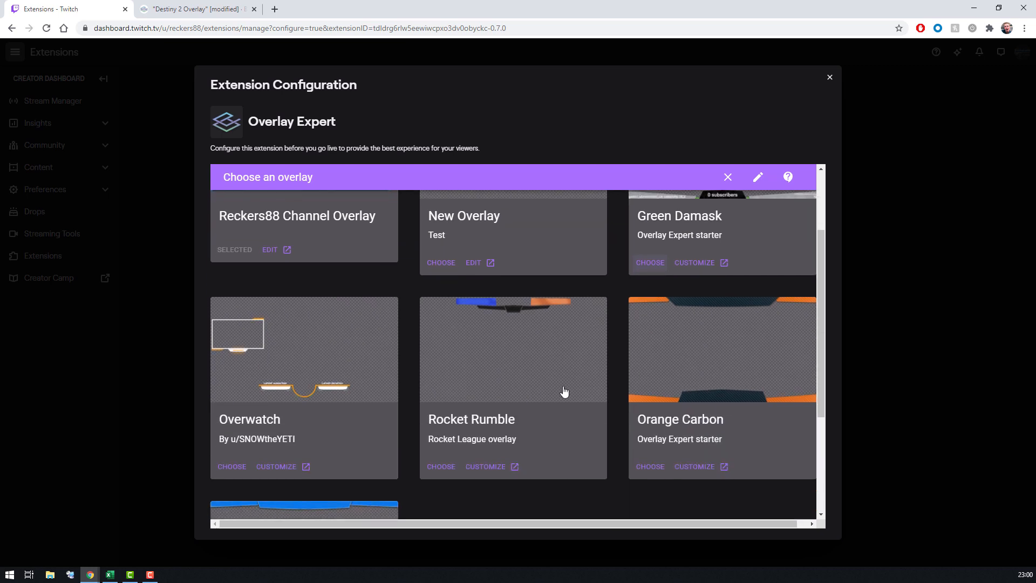
pyautogui.click(173, 7)
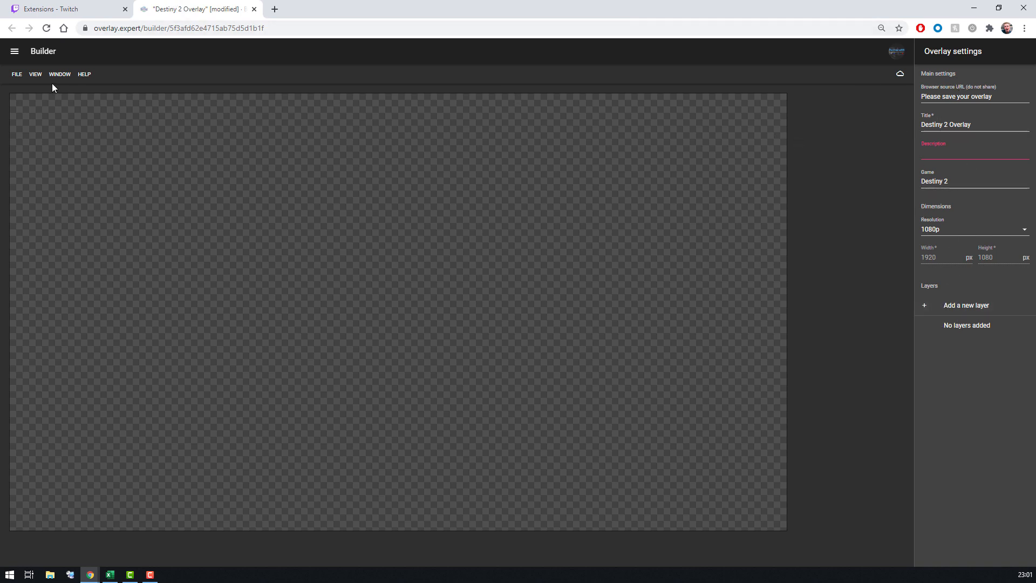
# - Try to save the Destiny 2 Overlay without any layers
pyautogui.click(17, 75)
pyautogui.click(50, 143)
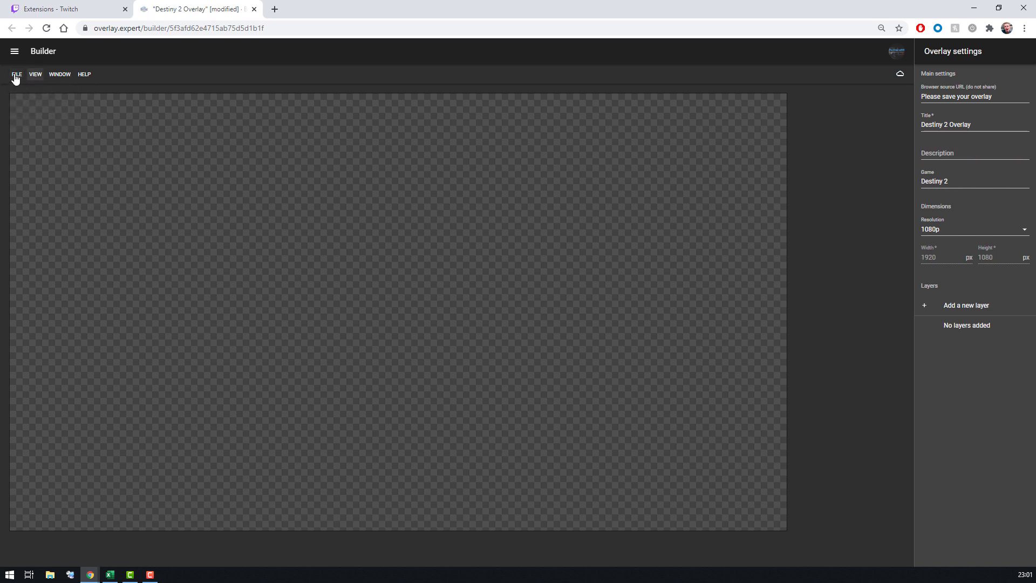
pyautogui.click(16, 76)
pyautogui.click(22, 109)
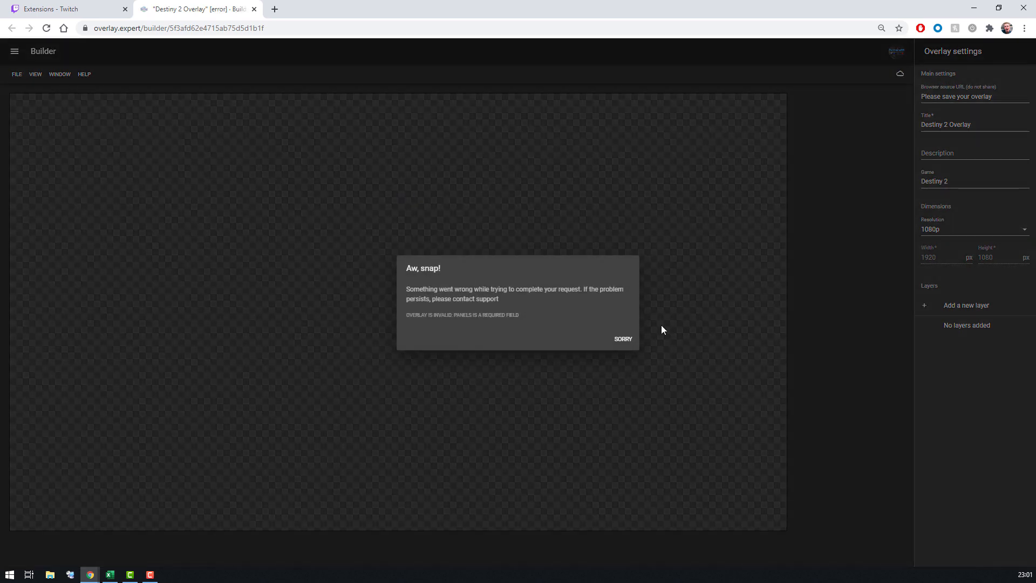
pyautogui.click(624, 339)
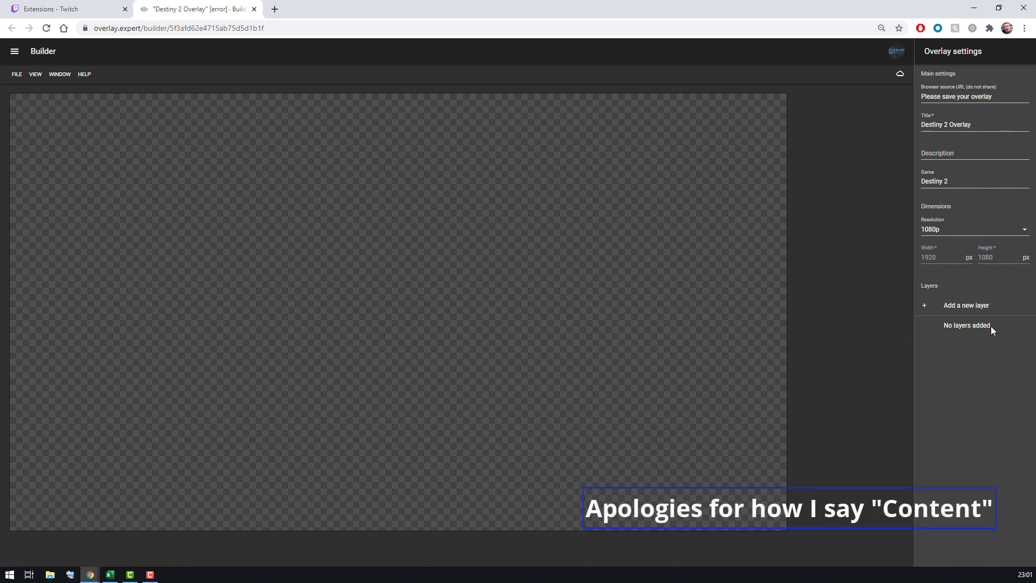
# - Add a new layer with its default settings to the Destiny 2 Overlay and save the overlay
pyautogui.click(923, 308)
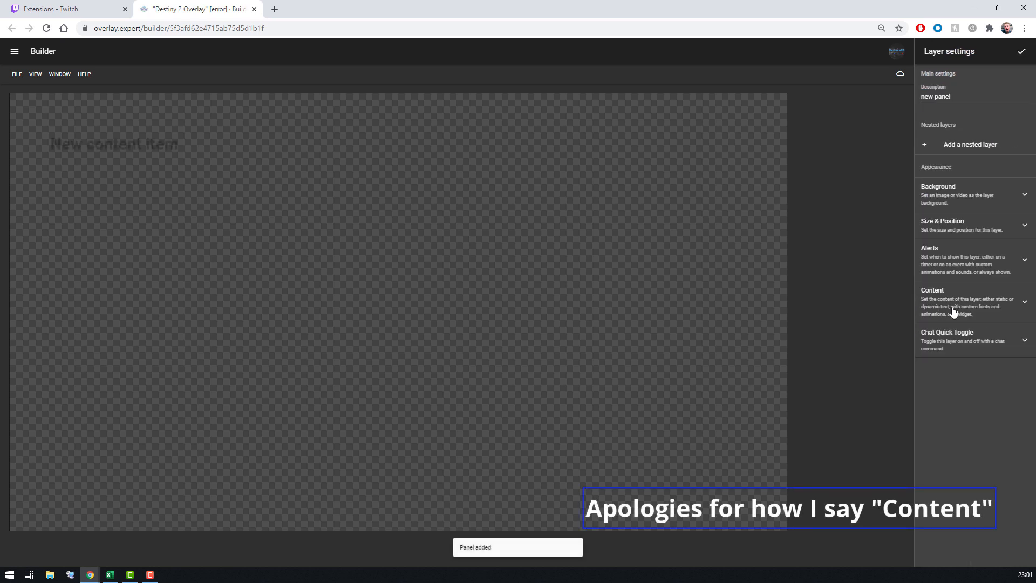
pyautogui.click(1019, 52)
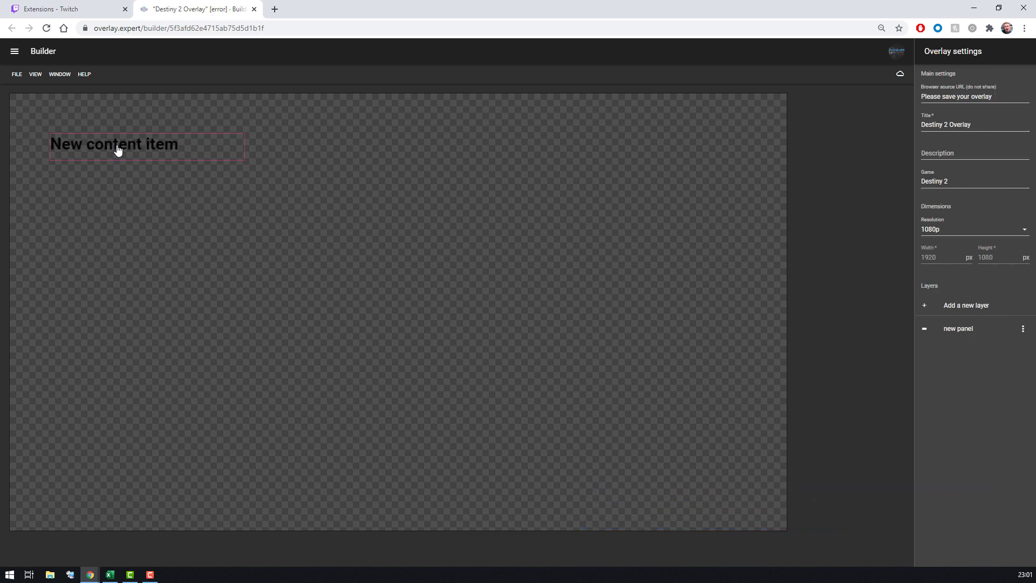
pyautogui.click(17, 74)
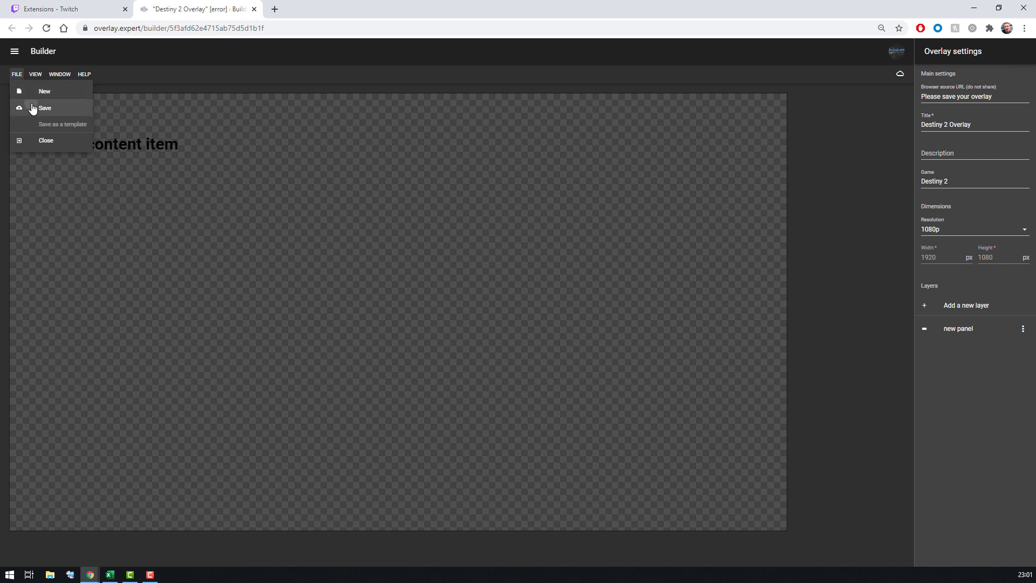
pyautogui.click(32, 109)
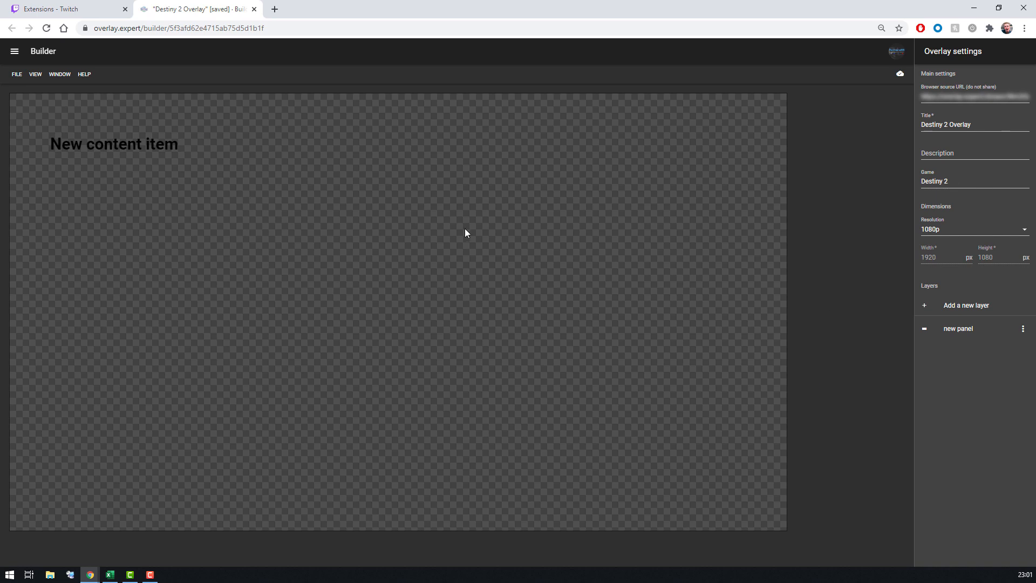
# - Reload the Twitch extension configuration and choose the Destiny 2 Overlay as the channel's overlay
pyautogui.click(60, 9)
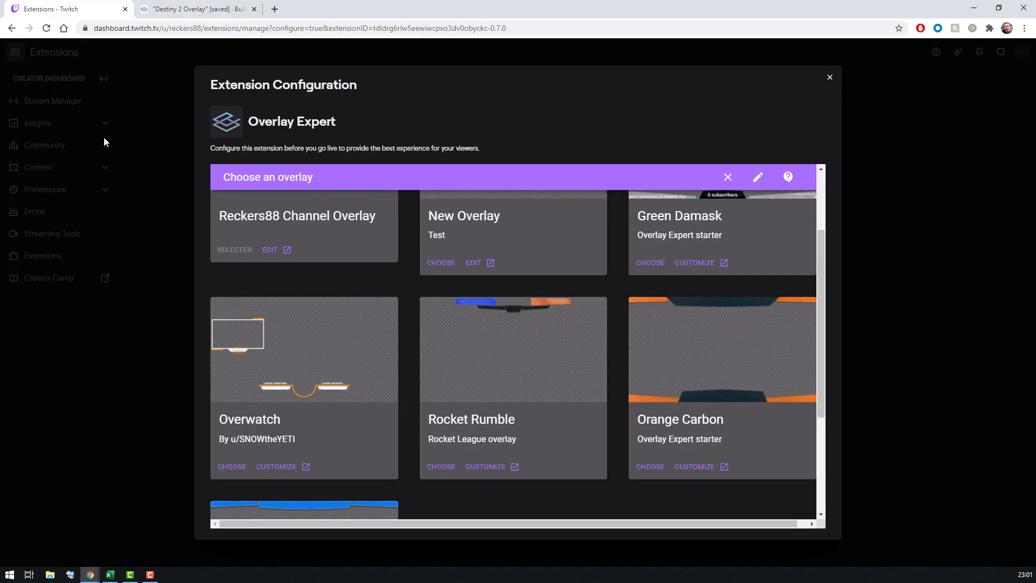
pyautogui.click(46, 29)
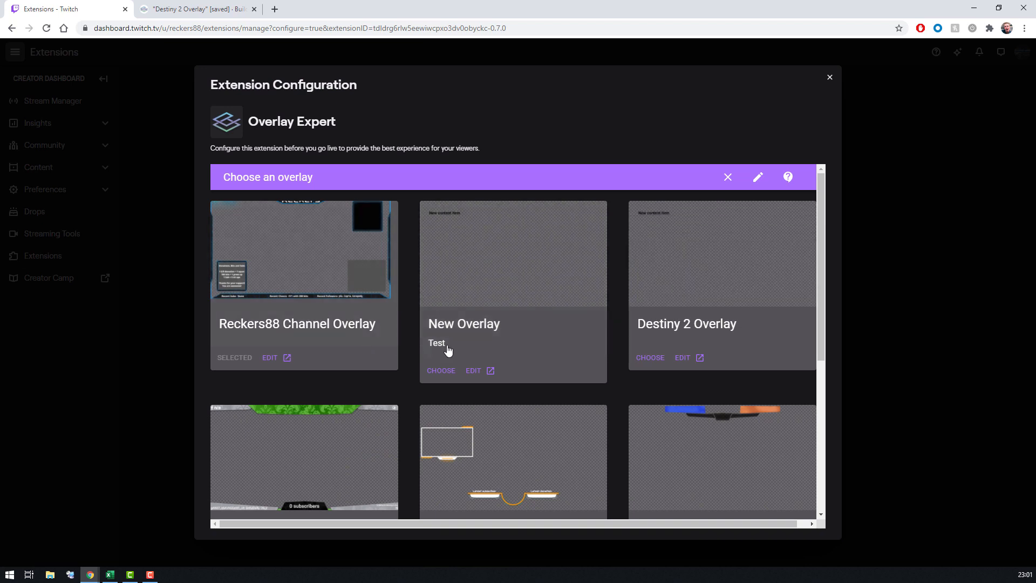
pyautogui.click(650, 361)
# - Open the existing channel overlay in the builder without the walkthrough, examine its design and layer list, and close it
pyautogui.click(264, 358)
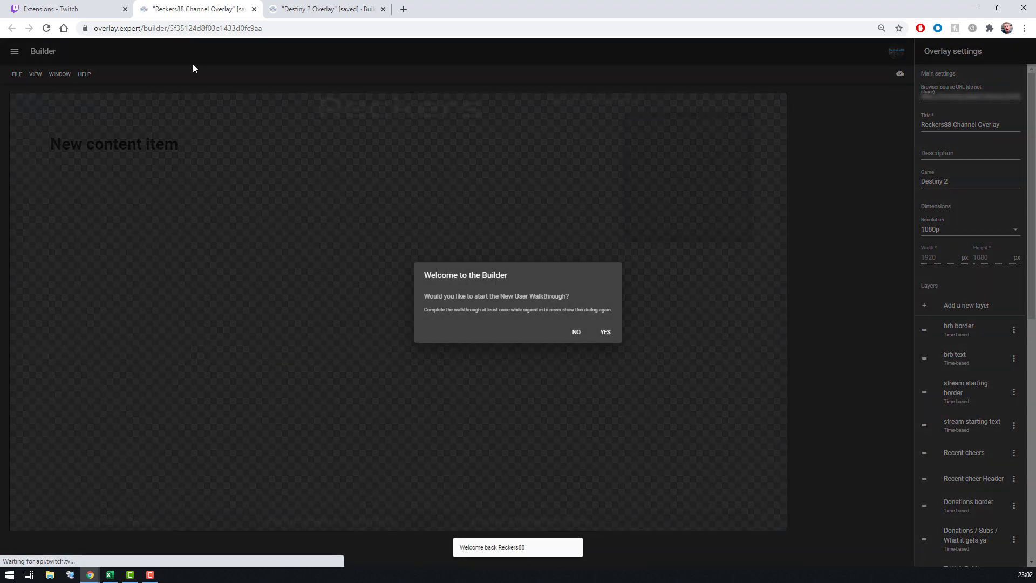
pyautogui.click(577, 332)
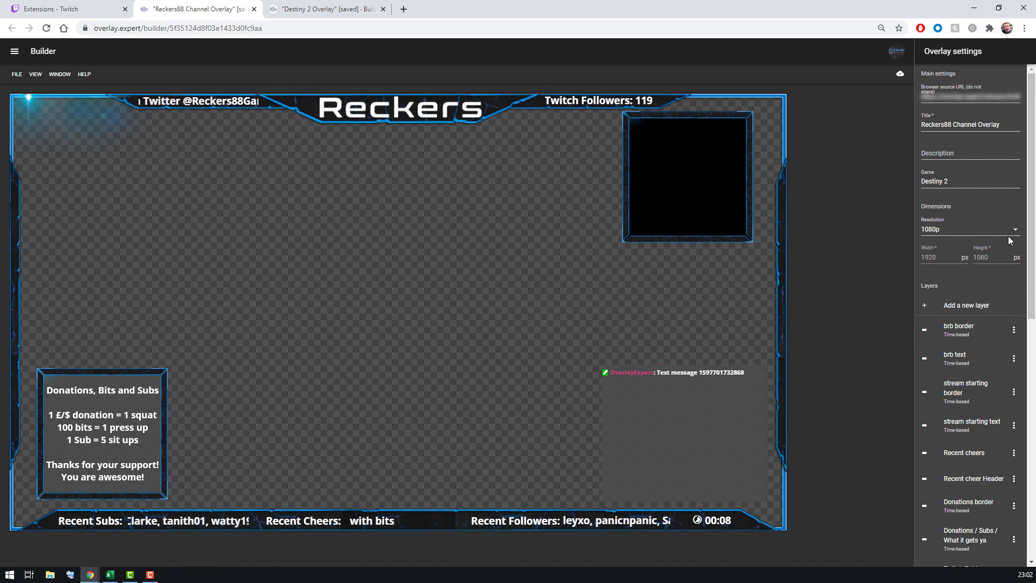
pyautogui.moveTo(1027, 212); pyautogui.dragTo(1023, 475)
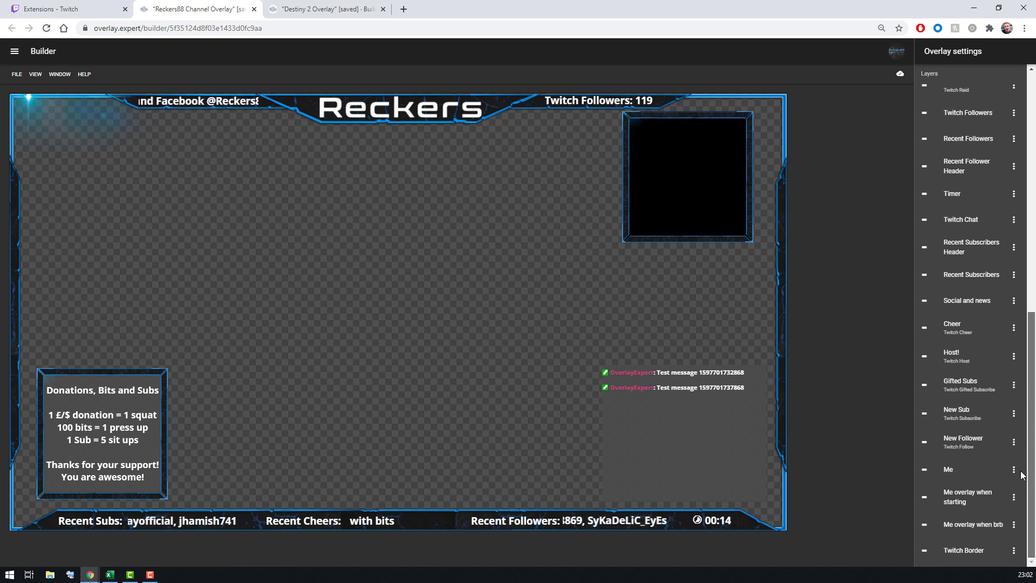
pyautogui.scroll(7, 1004, 313)
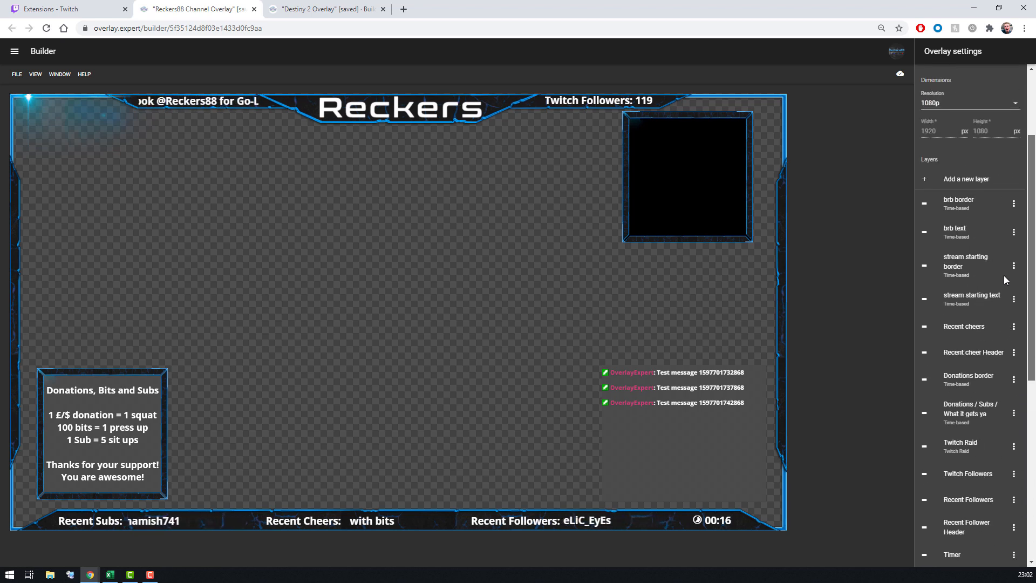
pyautogui.scroll(-7, 1003, 325)
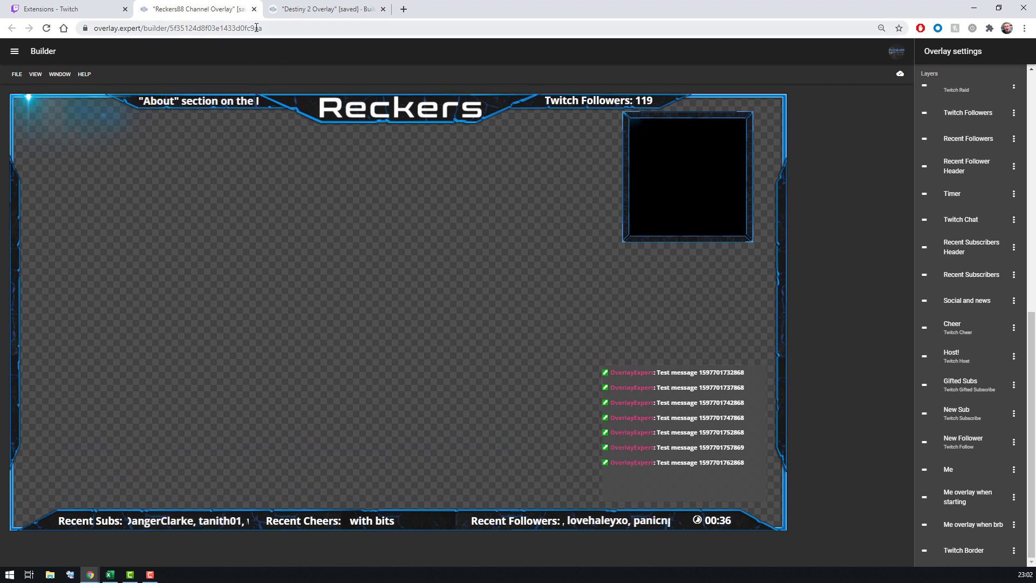
pyautogui.middleClick(196, 7)
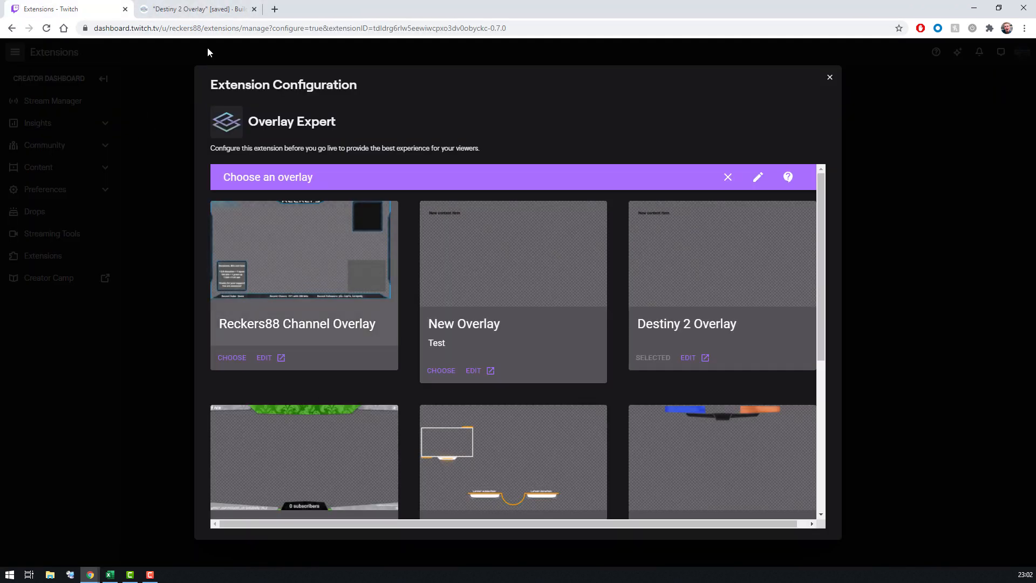
# - Return to the Destiny 2 Overlay in the builder and remove its "new panel" layer
pyautogui.click(232, 9)
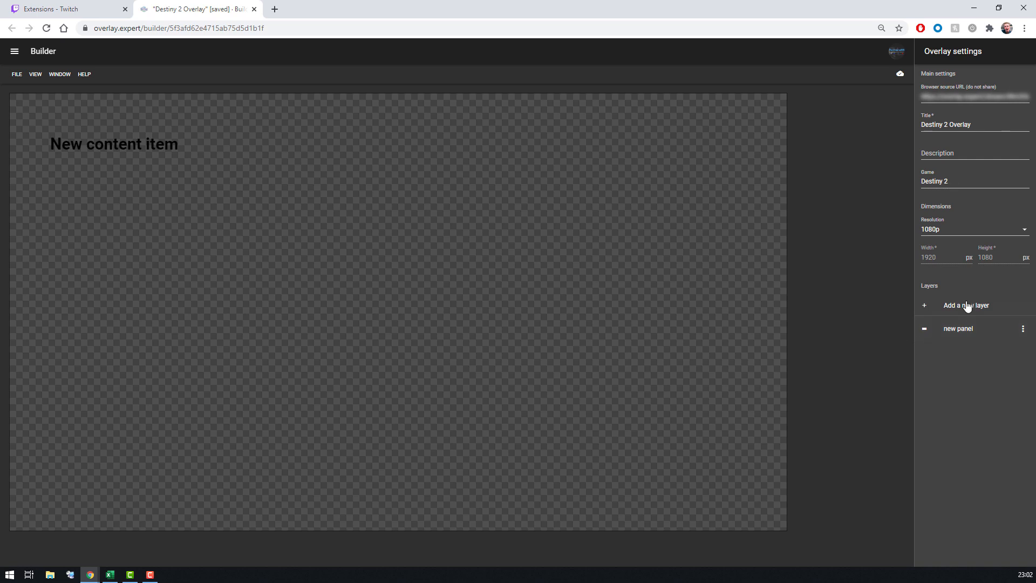
pyautogui.click(1023, 329)
pyautogui.click(985, 455)
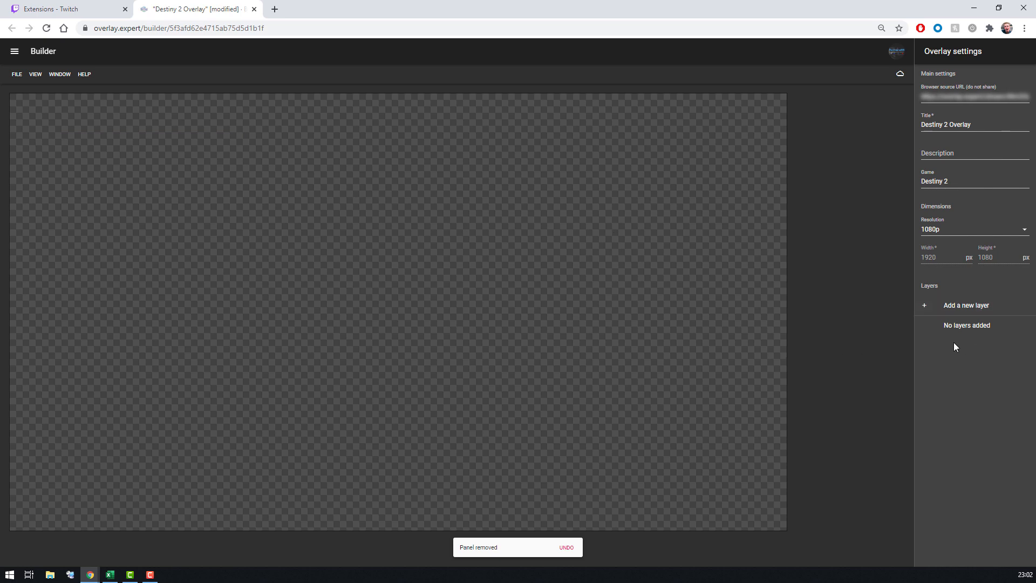
# - Add a new layer named "Background Overlay" to the Destiny 2 Overlay and save the overlay
pyautogui.click(966, 308)
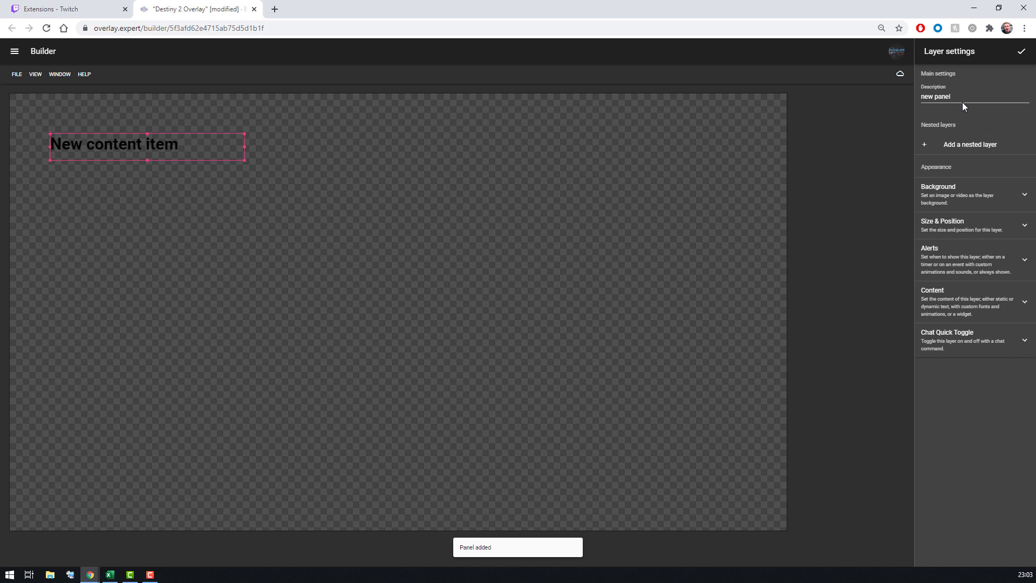
pyautogui.moveTo(954, 95); pyautogui.dragTo(918, 96)
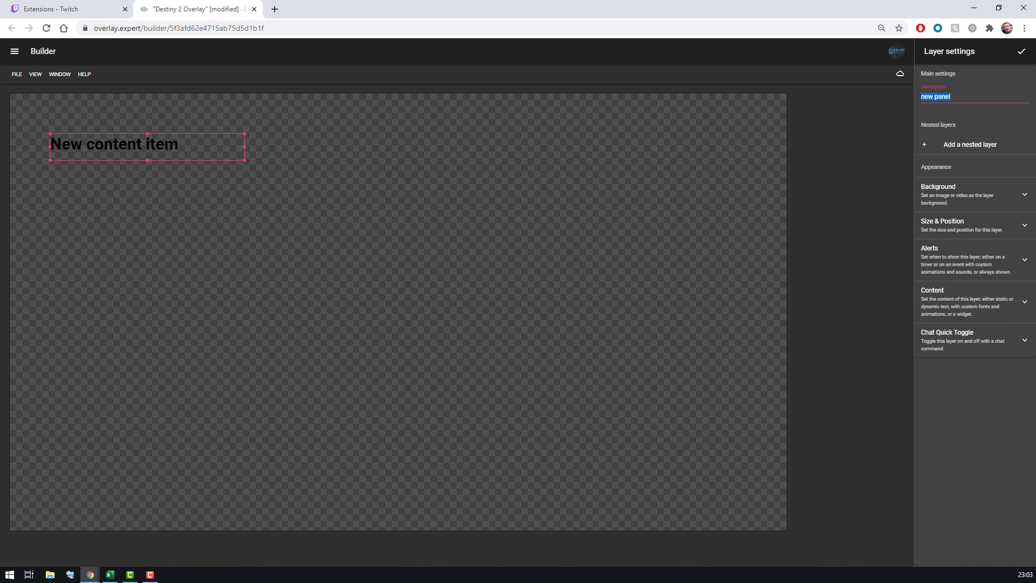
pyautogui.write('Background Overlay')
pyautogui.click(1020, 52)
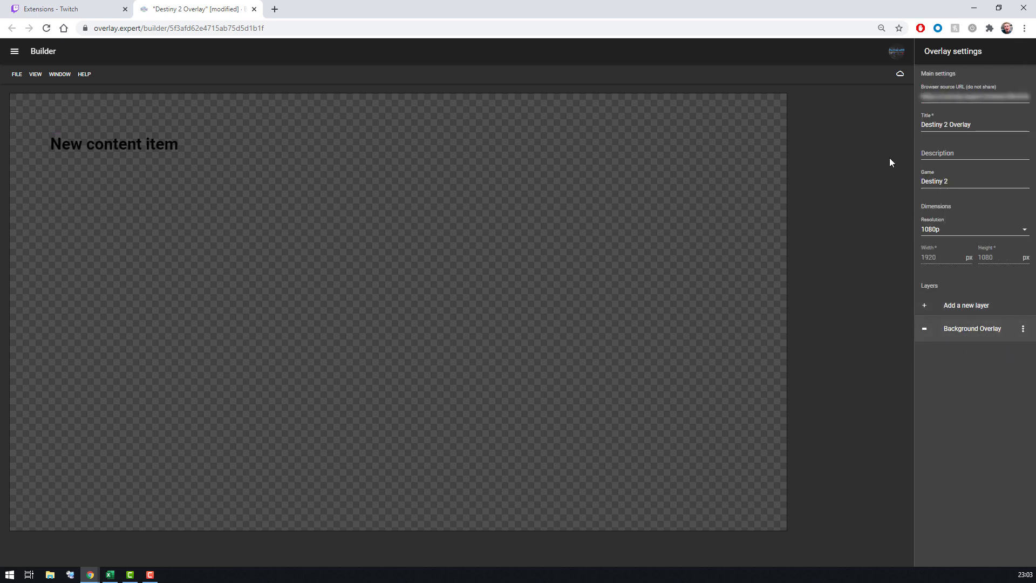
pyautogui.click(901, 80)
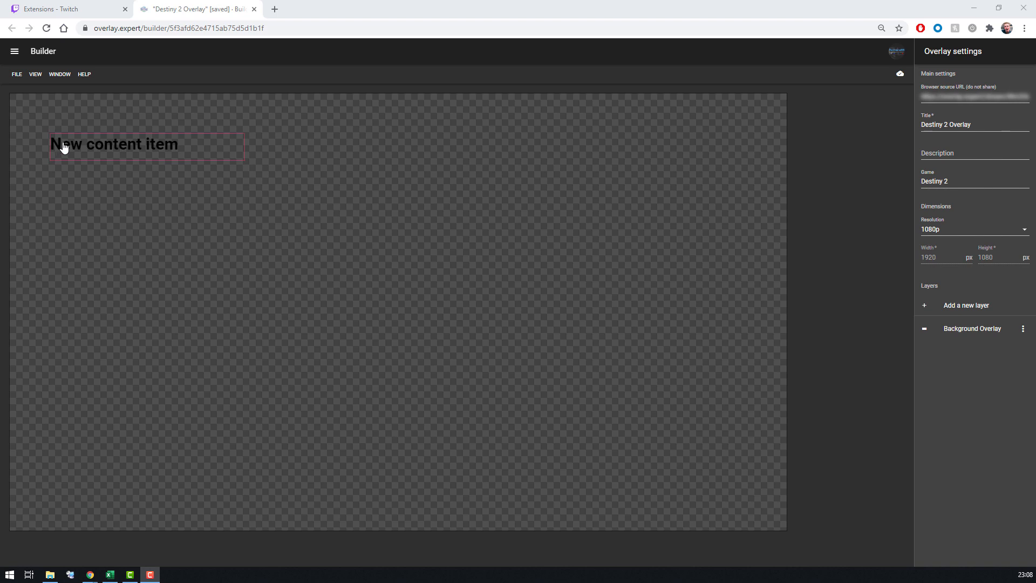
# - Search the web for "free overlays for twitch", look over the results and return to the builder
pyautogui.click(281, 14)
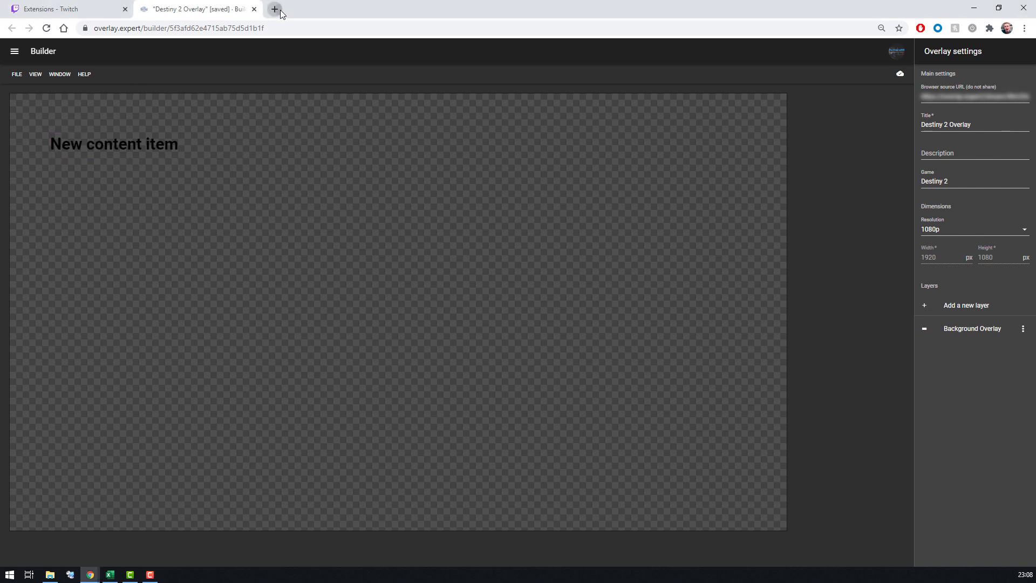
pyautogui.write('Free ')
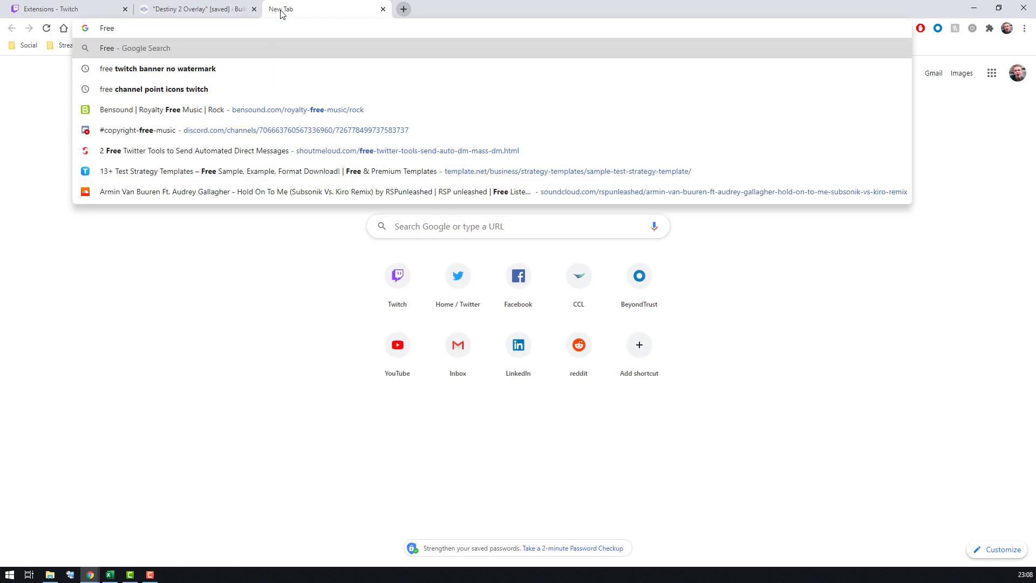
pyautogui.write('OVerlays f')
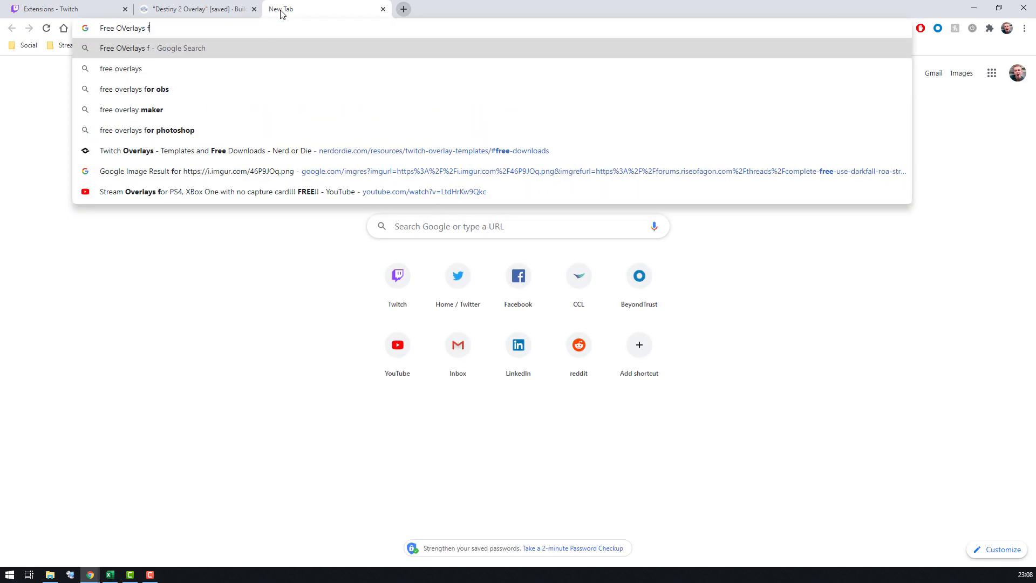
pyautogui.write('or twitch')
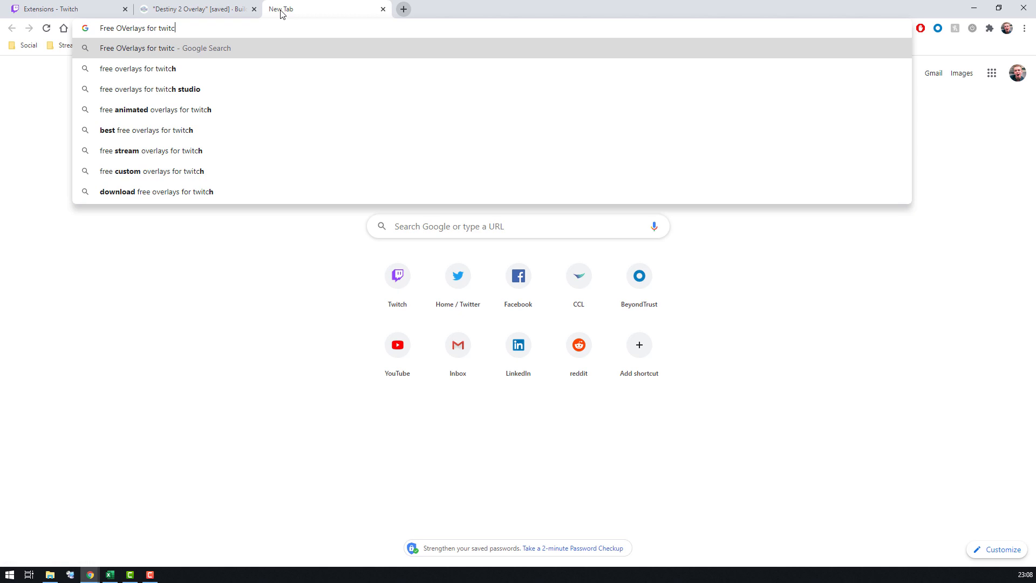
pyautogui.press('Return')
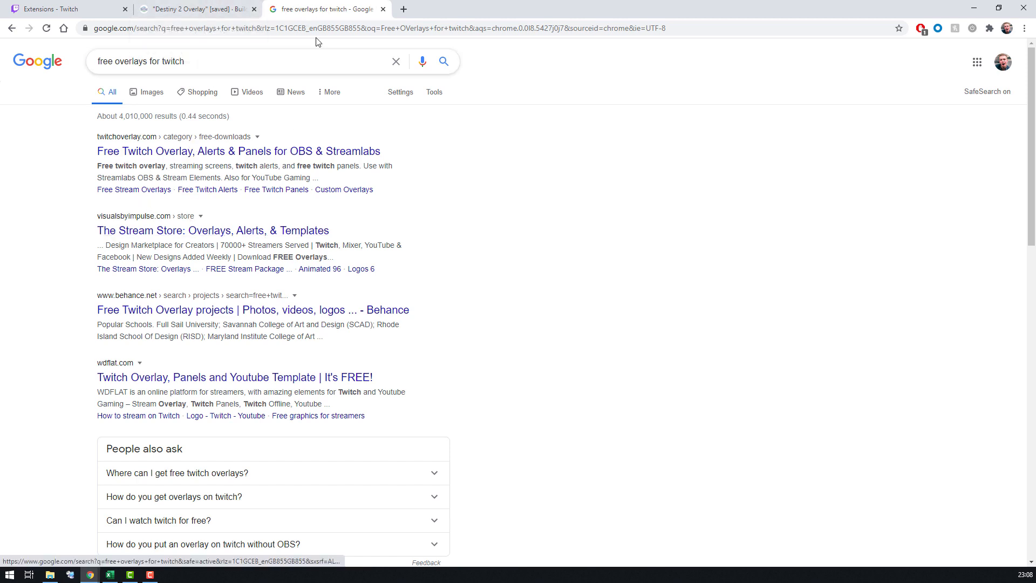
pyautogui.hotkey('ctrl', 'w')
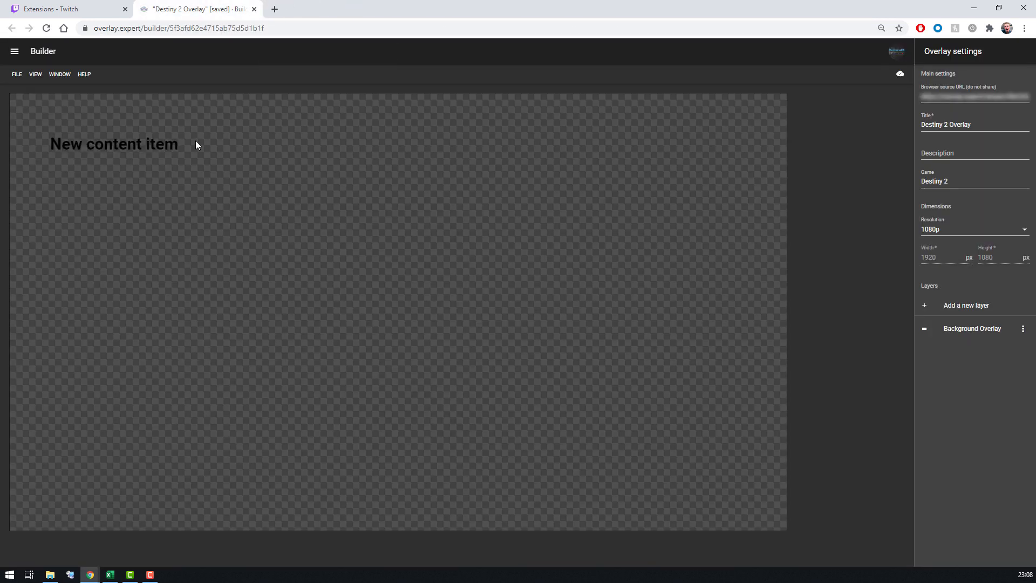
# - Upload the stream border image from the Documents\Test folder and set it as the Background Overlay layer's background
pyautogui.click(175, 141)
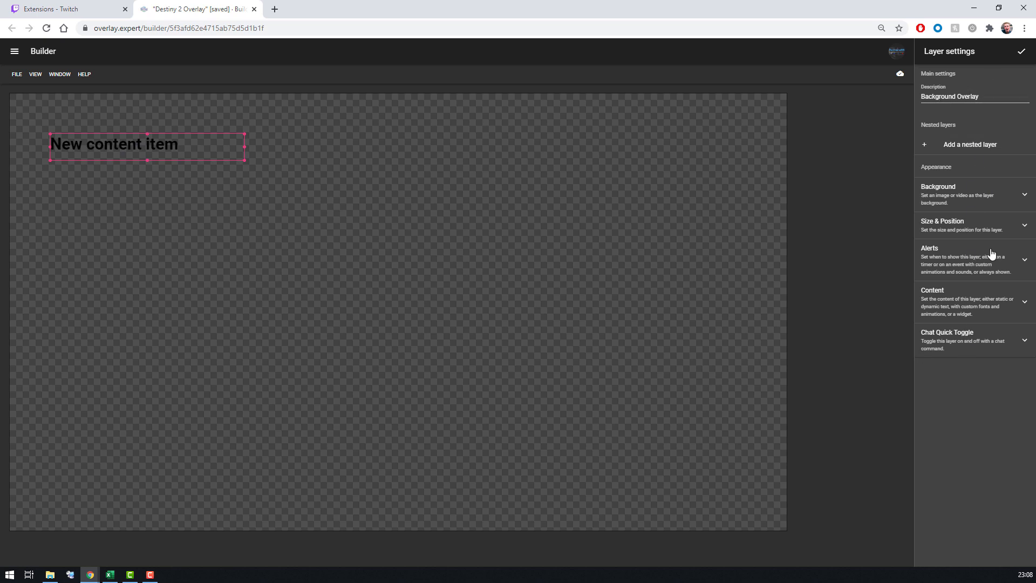
pyautogui.click(1023, 53)
pyautogui.click(963, 335)
pyautogui.click(968, 193)
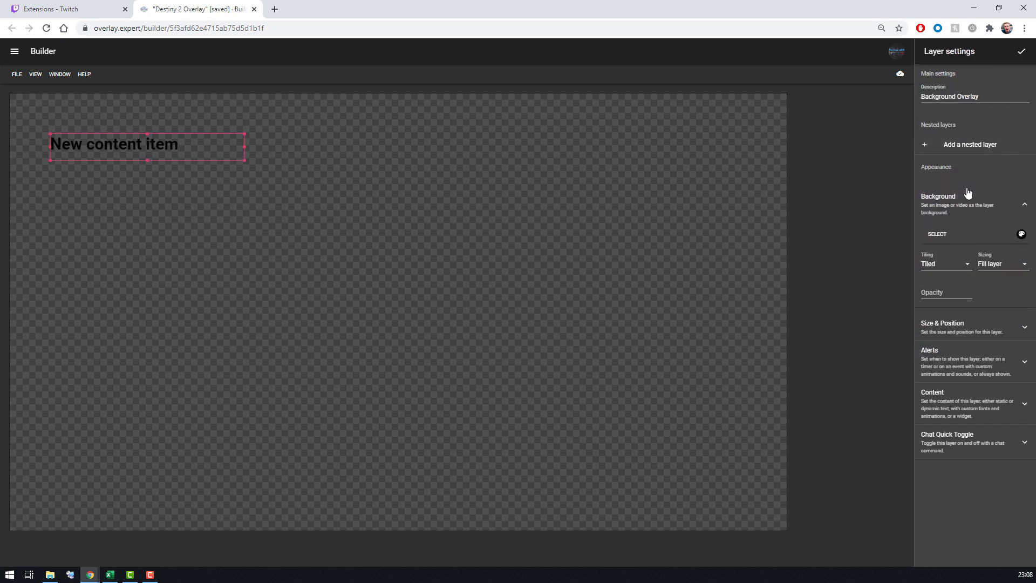
pyautogui.click(938, 235)
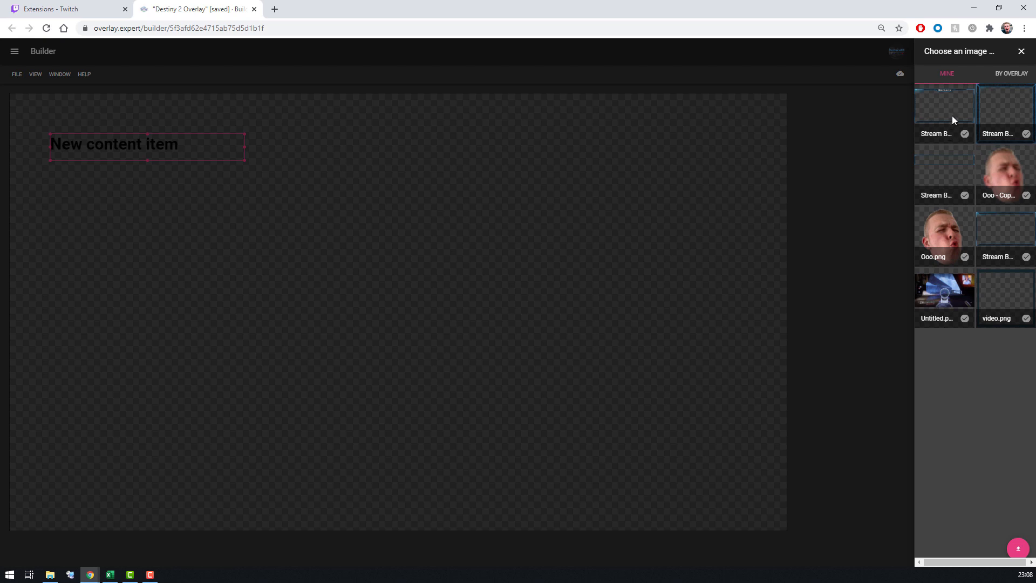
pyautogui.click(1018, 549)
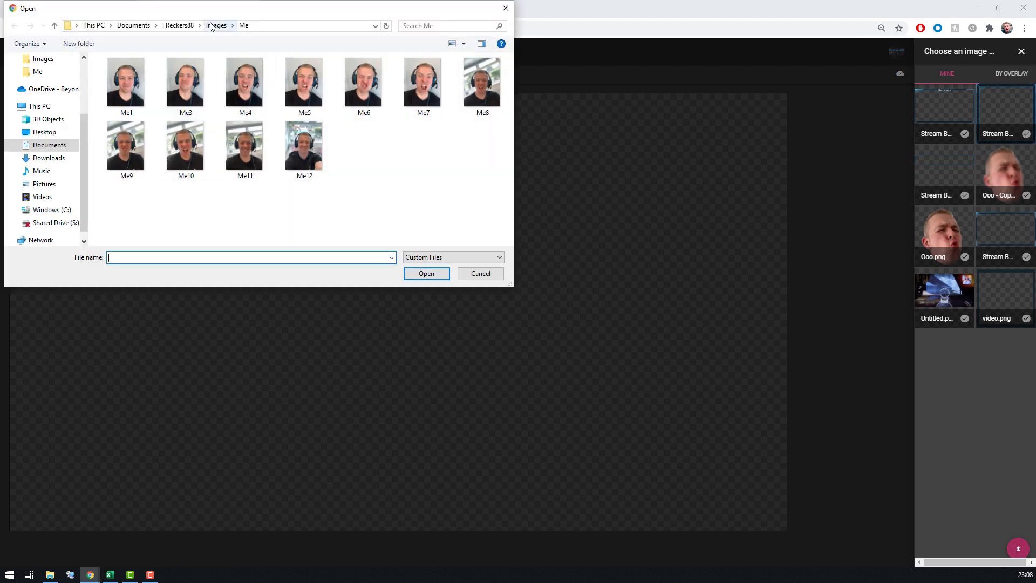
pyautogui.click(279, 25)
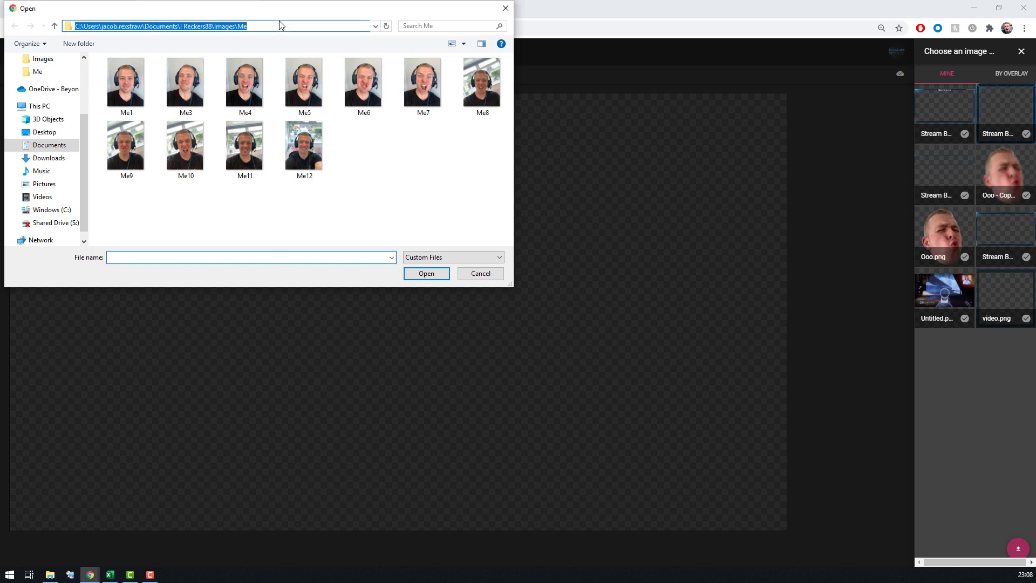
pyautogui.write('C:\\Users\\jacob.rexstraw\\Documents\\Test')
pyautogui.press('Return')
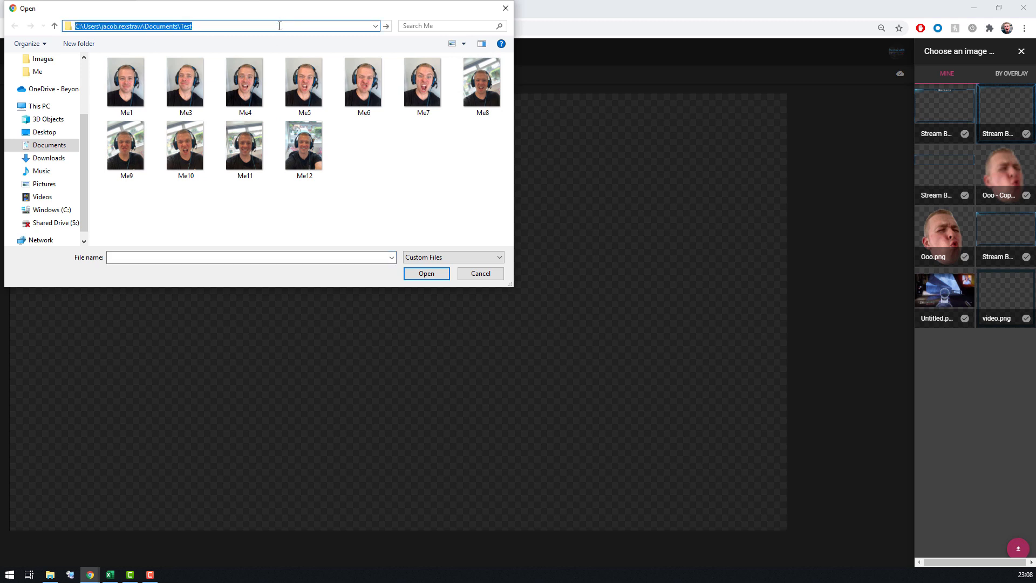
pyautogui.click(138, 71)
pyautogui.doubleClick(136, 68)
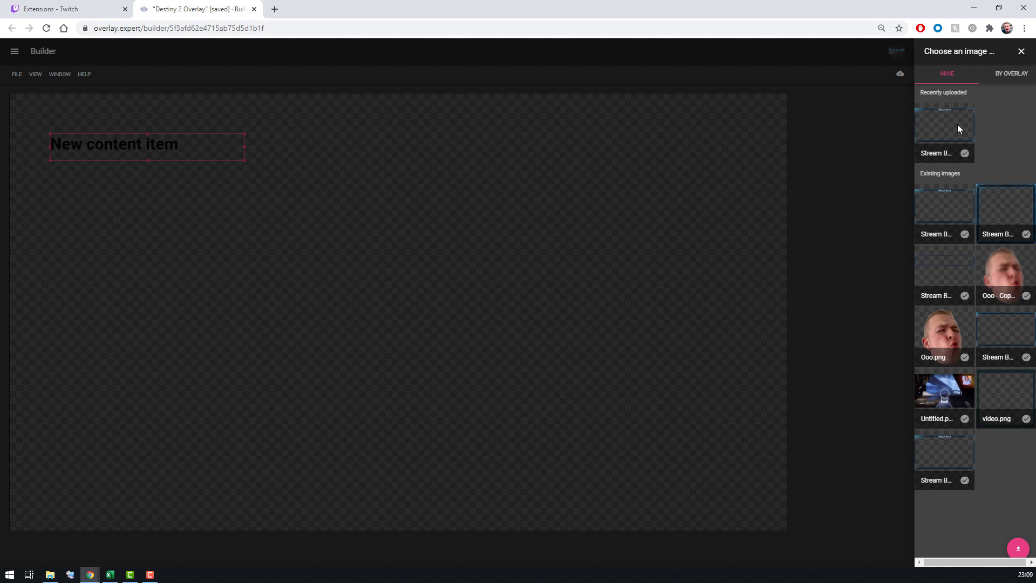
pyautogui.click(966, 154)
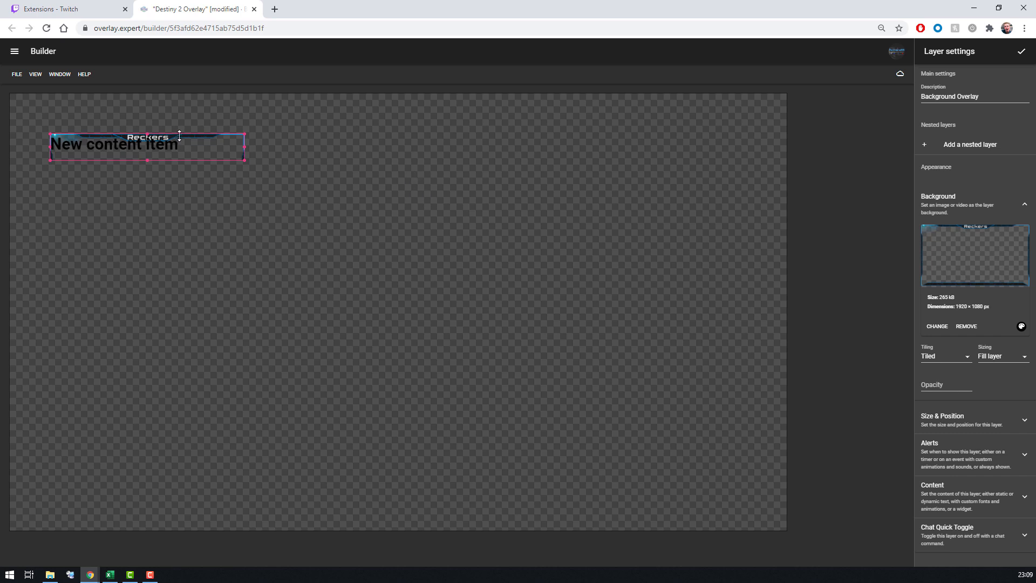
# - Move the Background Overlay layer into the canvas's upper-left corner and stretch it freehand to fill the canvas
pyautogui.moveTo(180, 135); pyautogui.dragTo(128, 82)
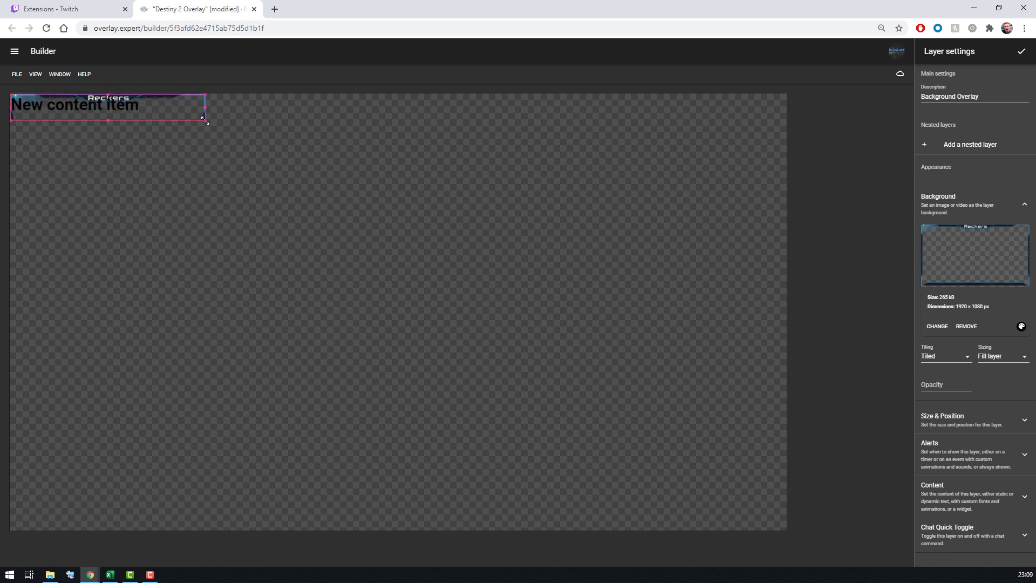
pyautogui.moveTo(205, 120); pyautogui.dragTo(532, 333)
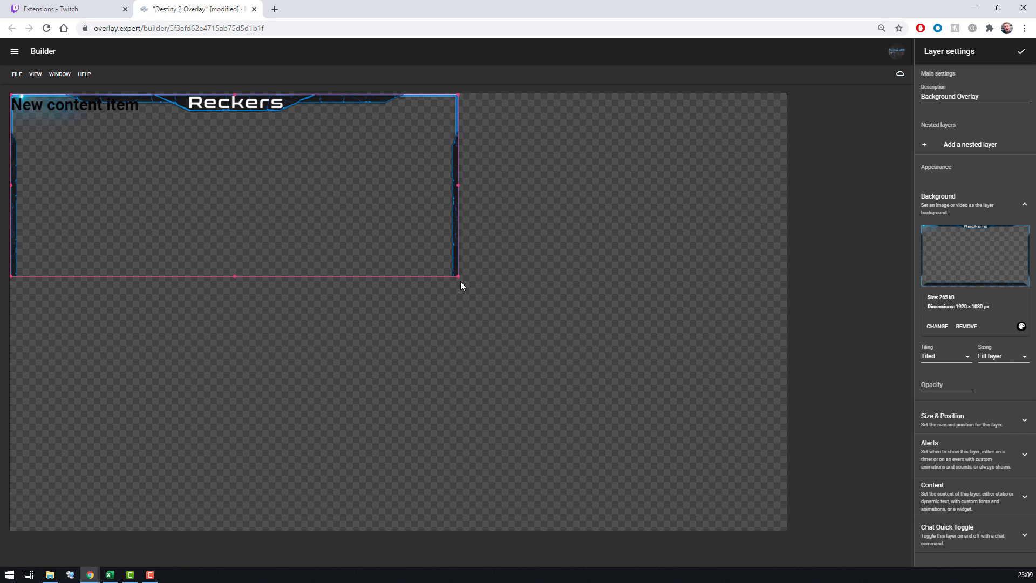
pyautogui.moveTo(468, 282); pyautogui.dragTo(826, 557)
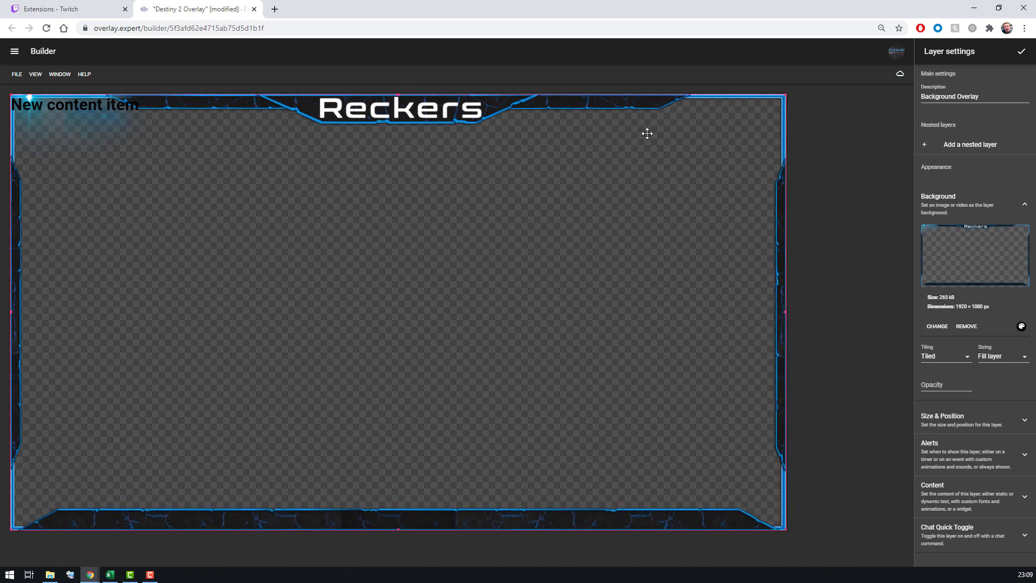
# - Save the overlay, check the overlay choices in the Twitch extension configuration and return to the builder
pyautogui.click(14, 77)
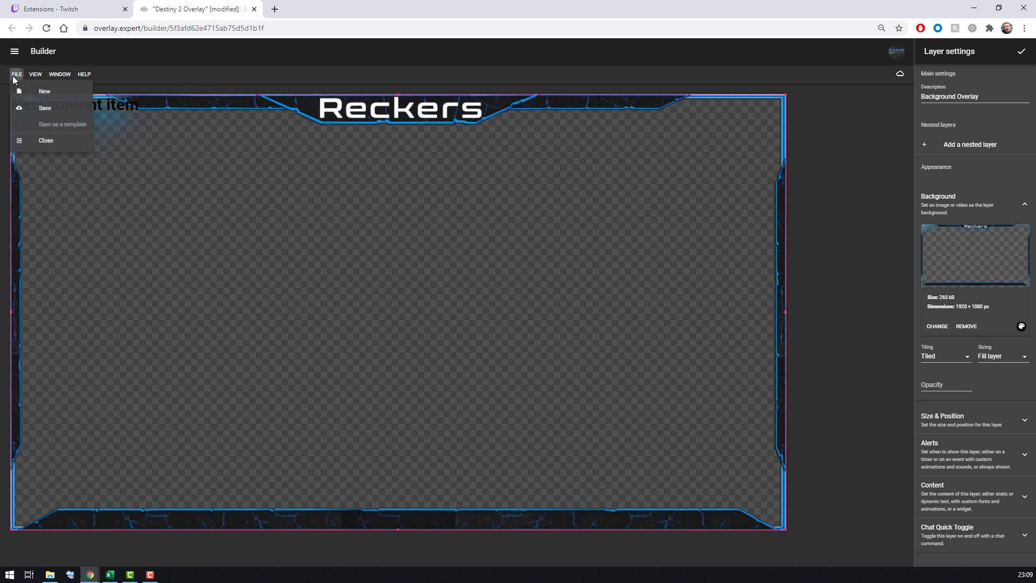
pyautogui.click(46, 108)
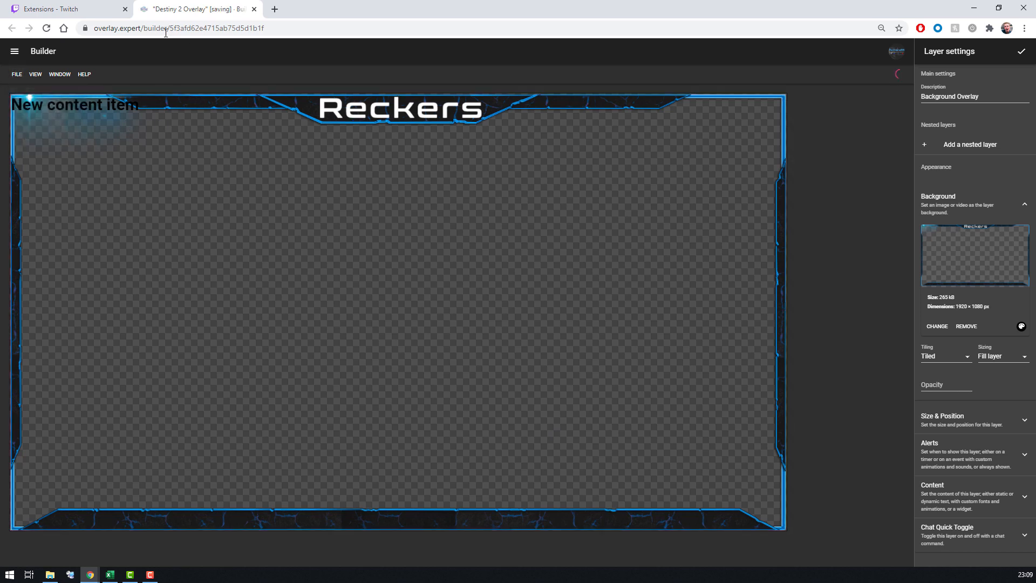
pyautogui.click(60, 8)
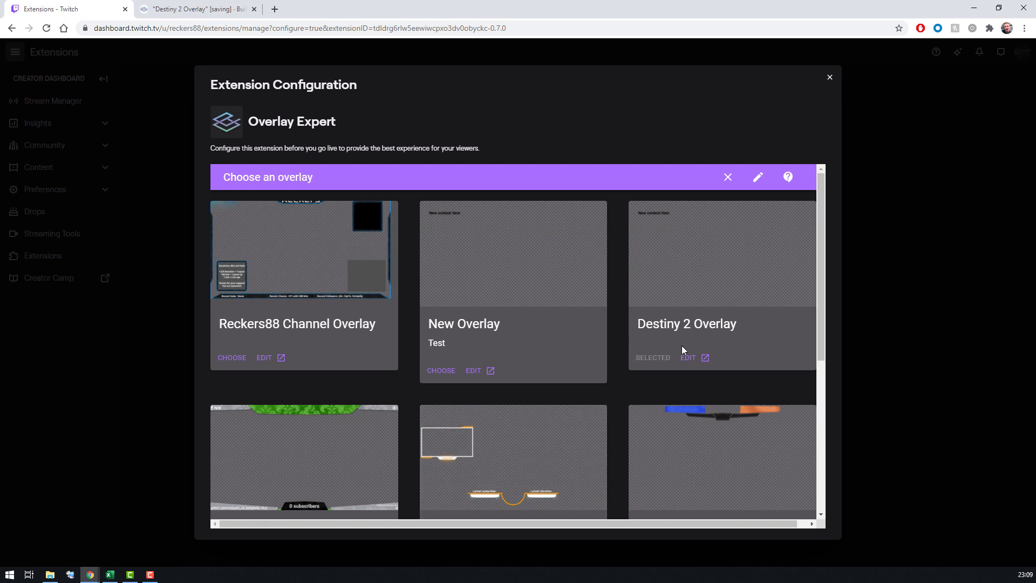
pyautogui.hotkey('ctrl', 'Tab')
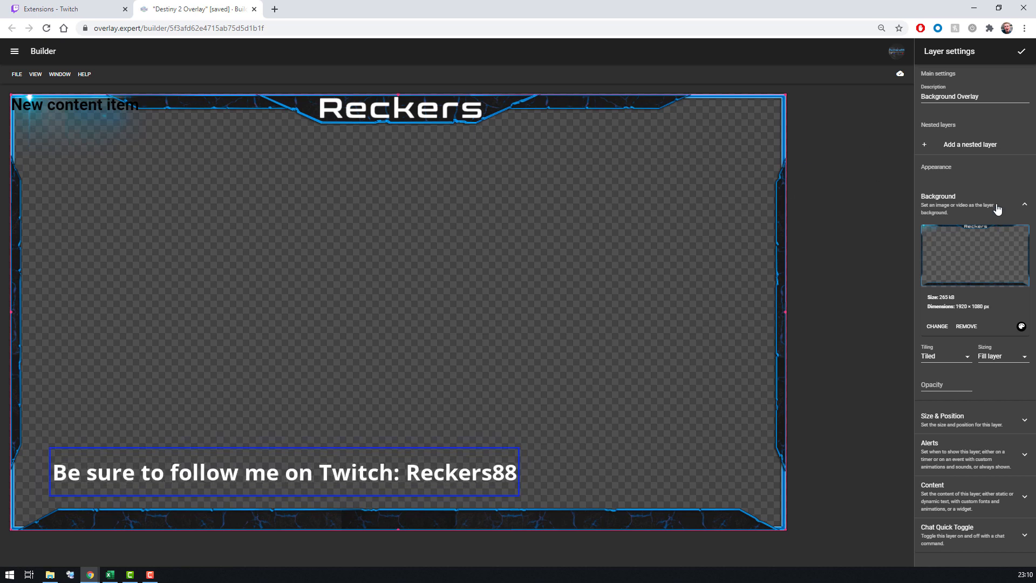
# - Set the Background Overlay layer's width to 1920 px and its height to 1080 px
pyautogui.click(78, 104)
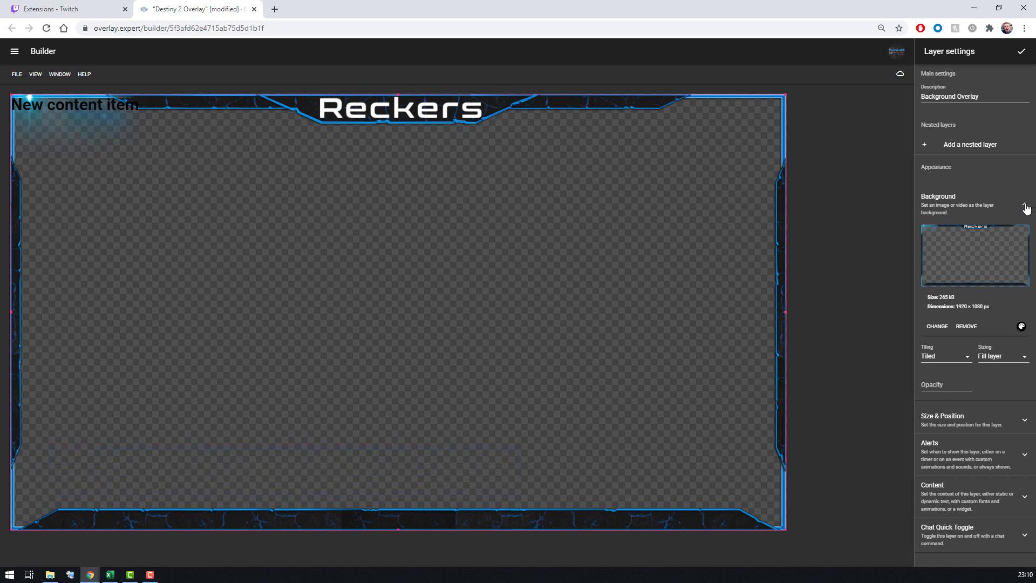
pyautogui.click(1026, 207)
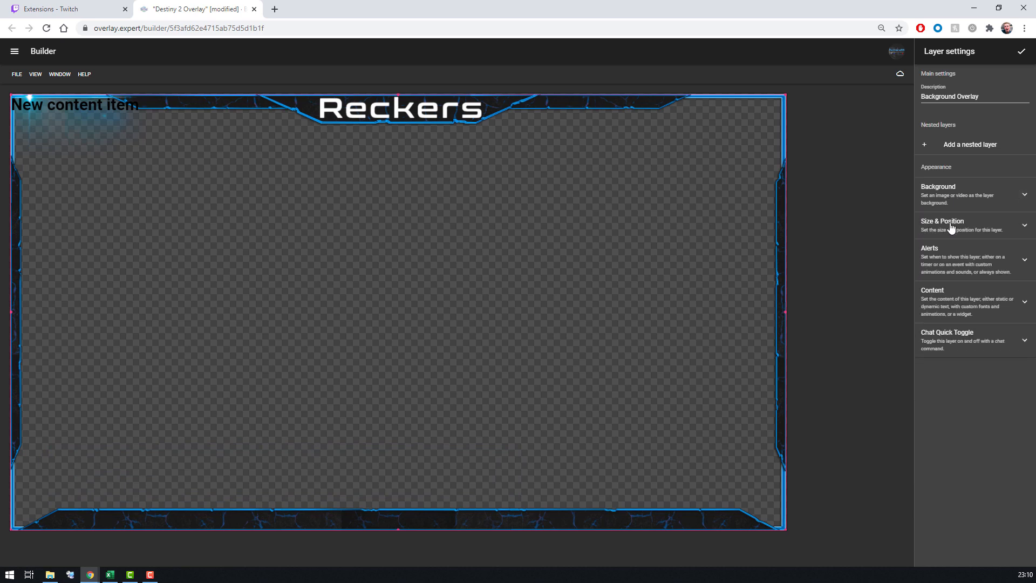
pyautogui.click(951, 227)
pyautogui.doubleClick(929, 292)
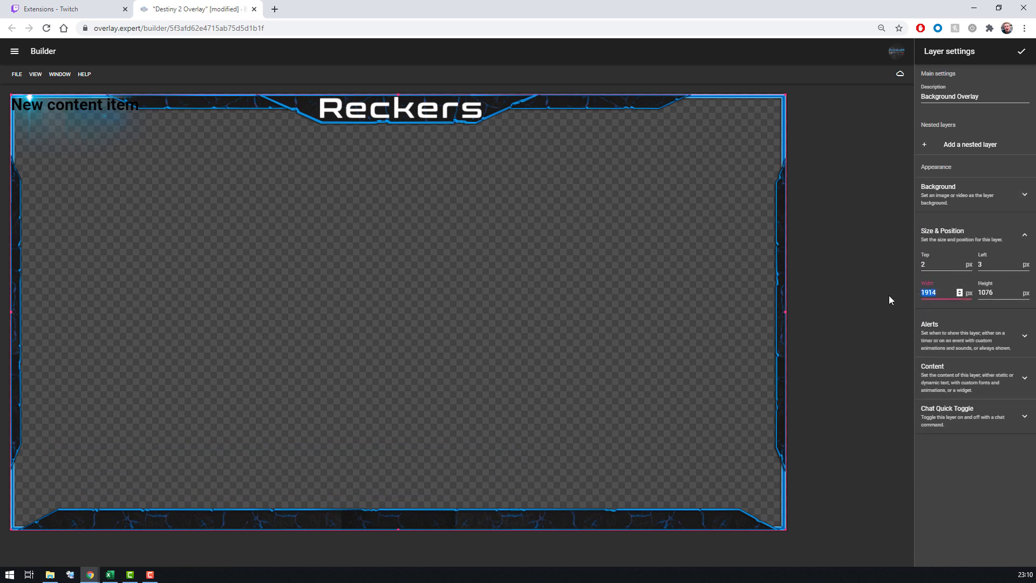
pyautogui.write('192')
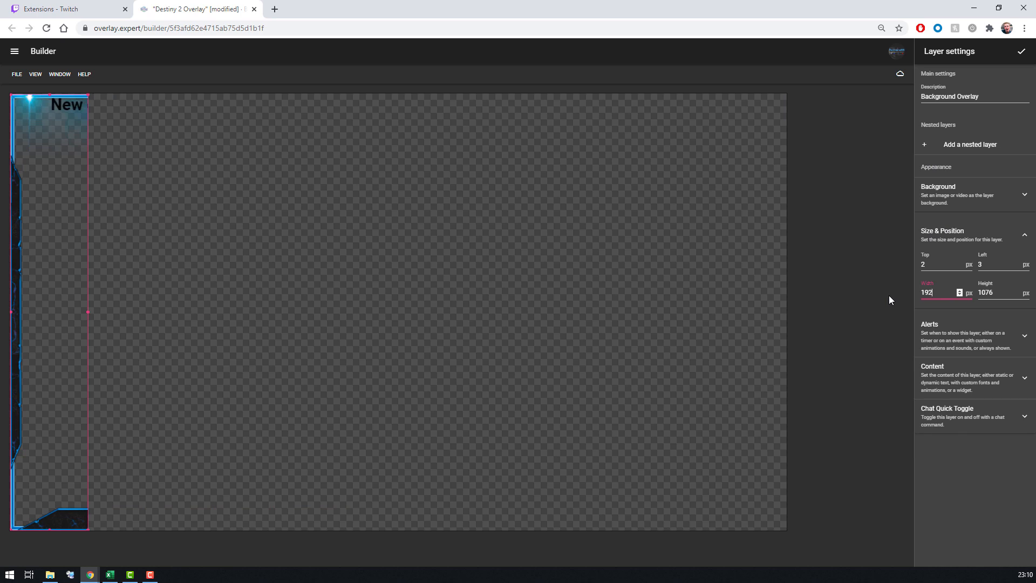
pyautogui.write('0')
pyautogui.press('Tab')
pyautogui.write('10')
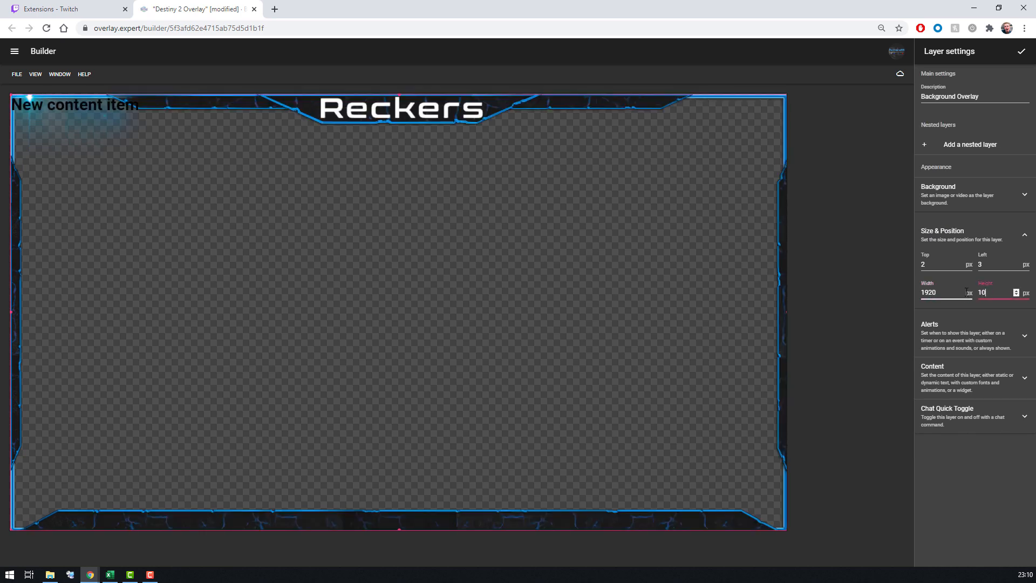
pyautogui.write('80')
# - Set the Background Overlay layer's top and left positions to 0 px
pyautogui.doubleClick(924, 265)
pyautogui.write('0')
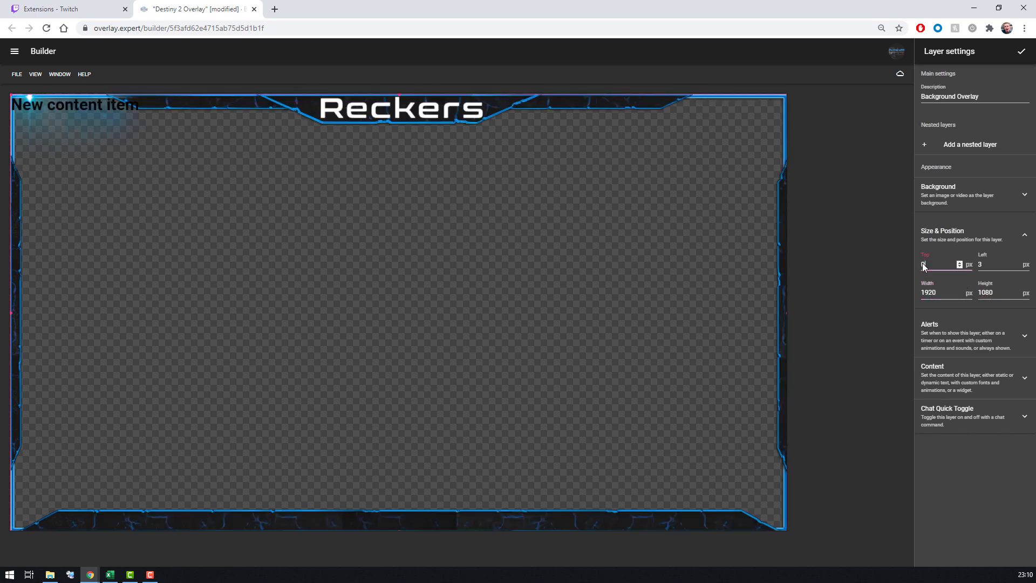
pyautogui.press('Tab')
pyautogui.write('0')
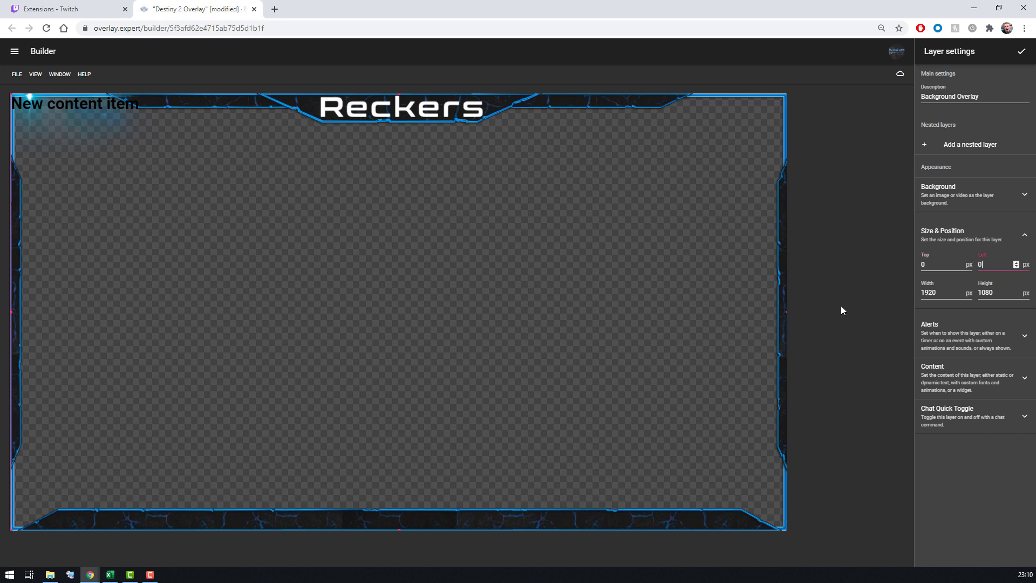
pyautogui.click(841, 306)
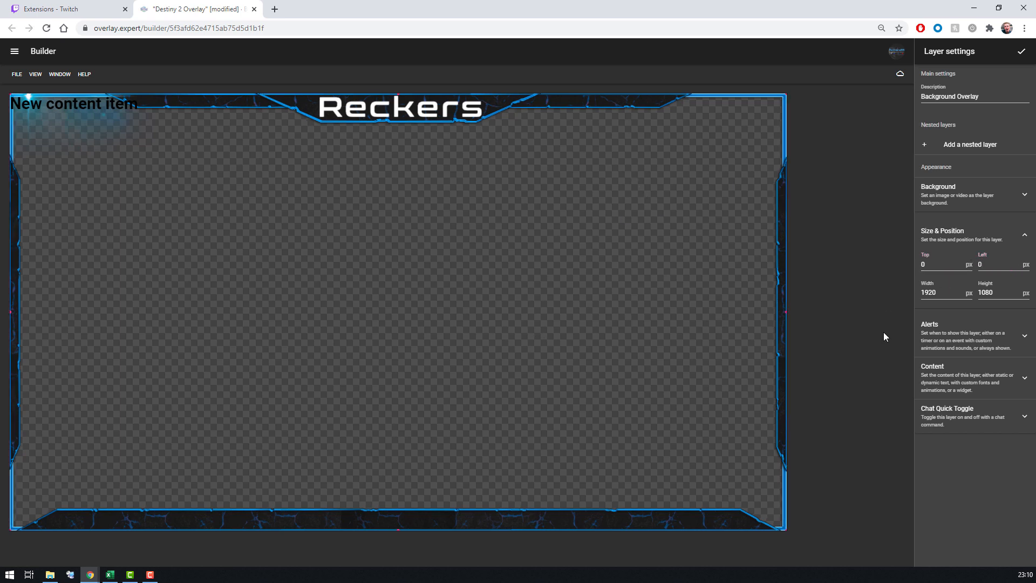
# - Clear the default text from the Background Overlay layer's text group and return to the overlay settings
pyautogui.click(963, 232)
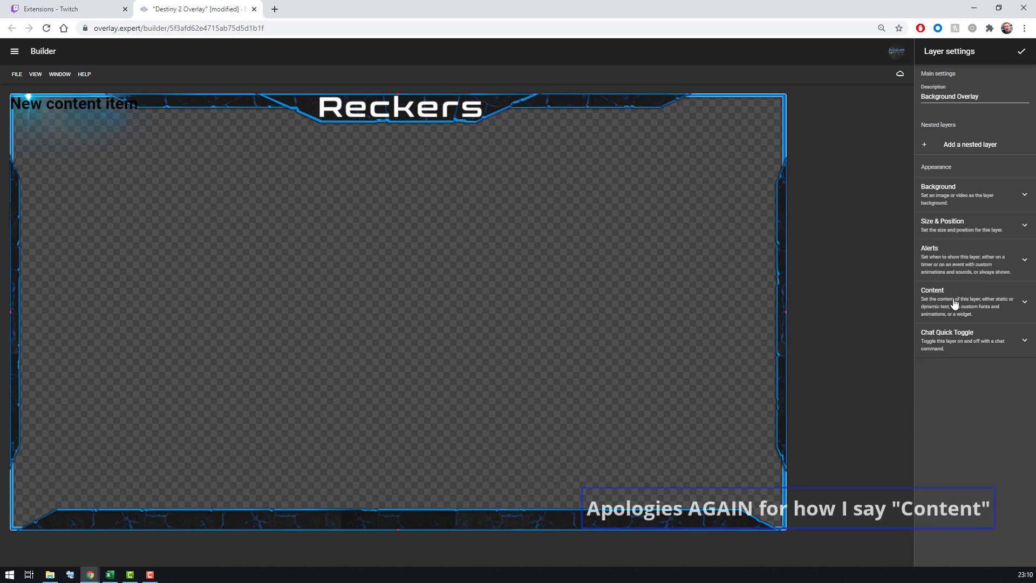
pyautogui.click(955, 301)
pyautogui.scroll(-5, 957, 318)
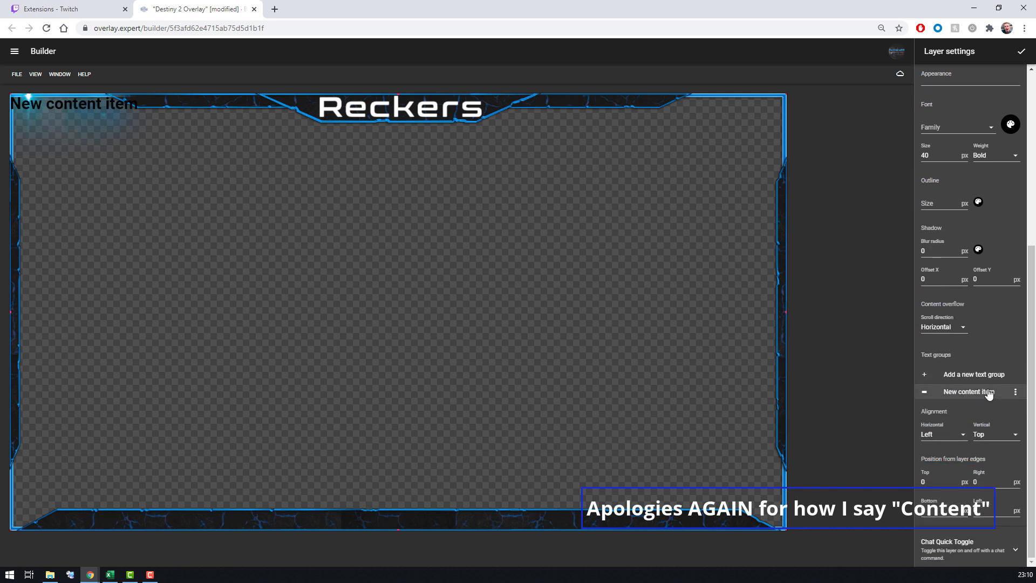
pyautogui.click(989, 395)
pyautogui.tripleClick(973, 100)
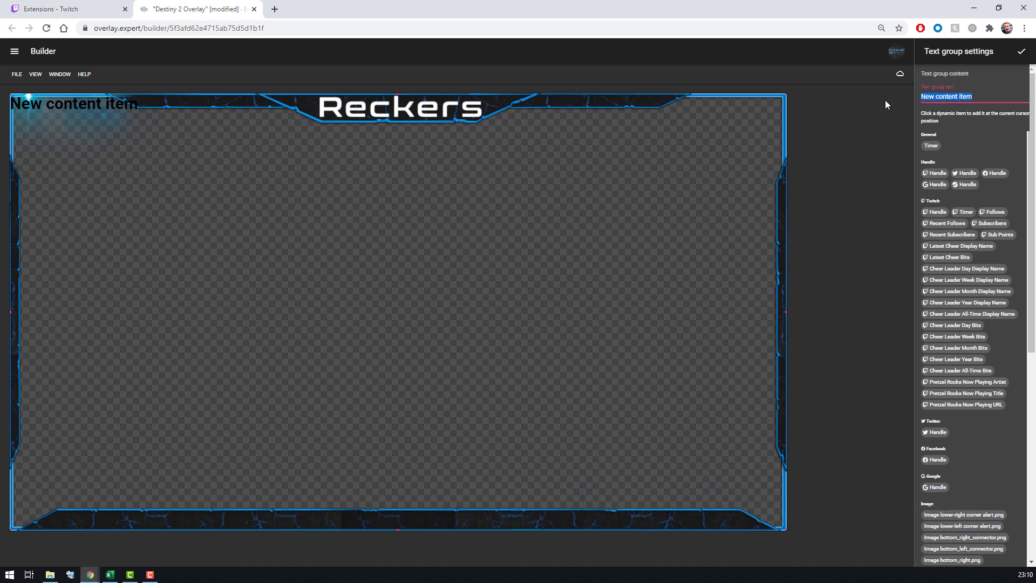
pyautogui.press('BackSpace')
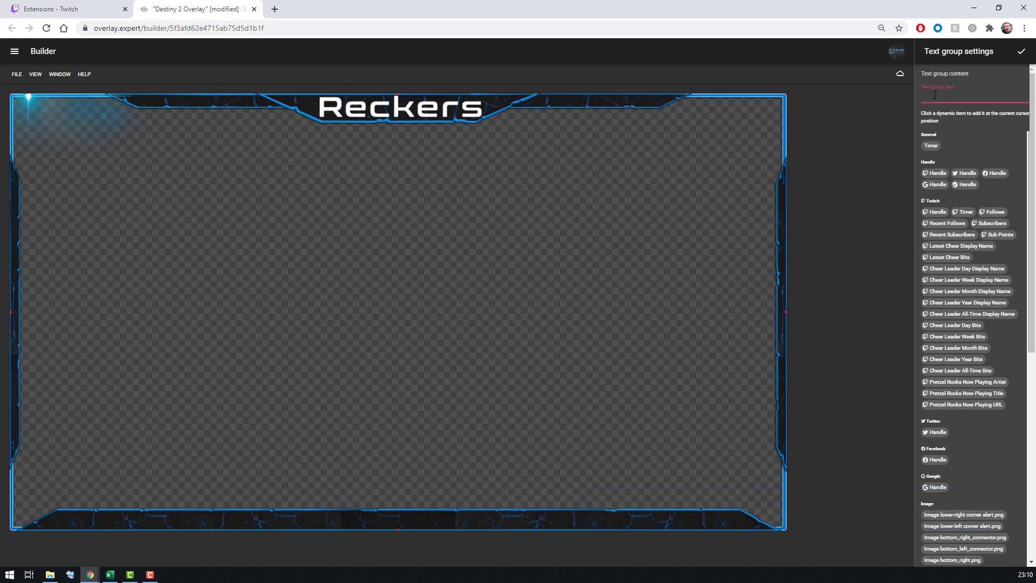
pyautogui.click(1021, 51)
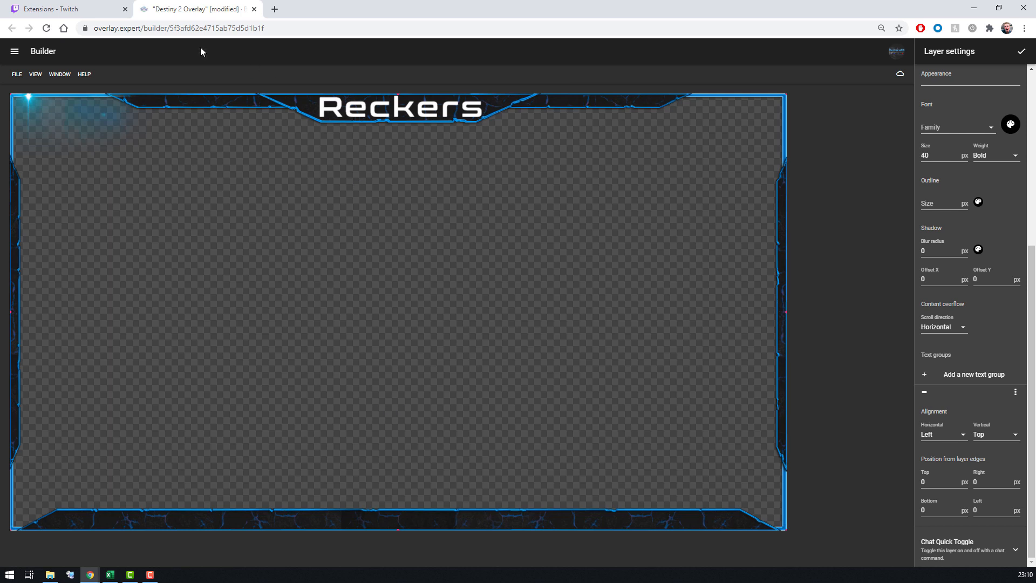
pyautogui.scroll(5, 960, 220)
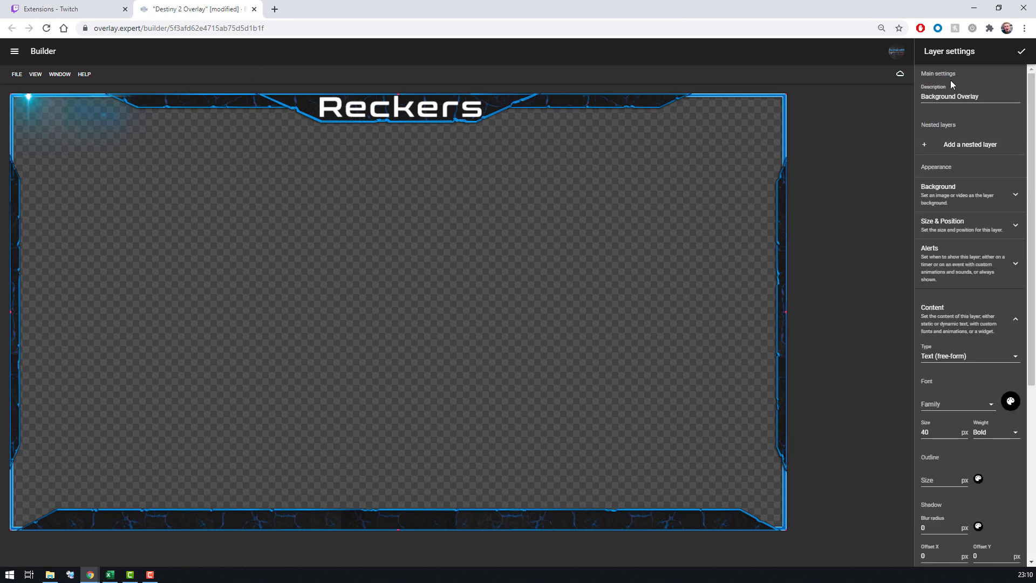
pyautogui.click(1026, 54)
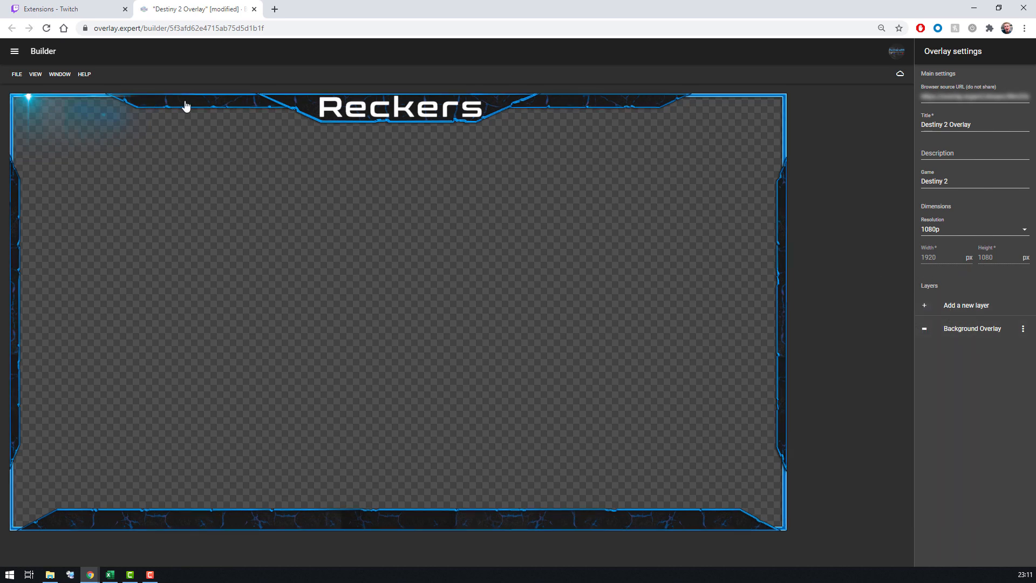
# - Add a new layer, move it just below the header bar's left section and keep its content type as Text (free-form)
pyautogui.click(955, 305)
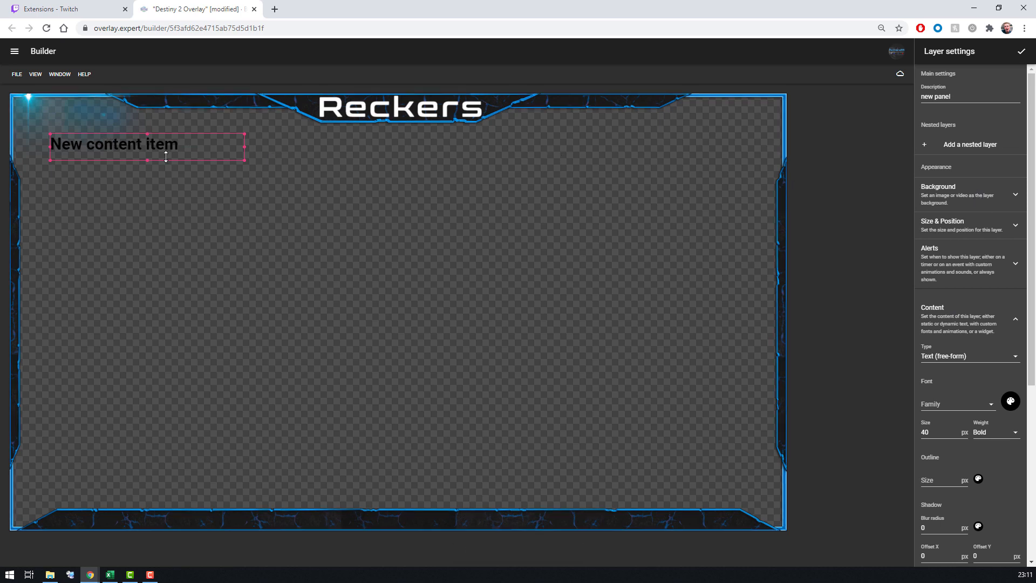
pyautogui.moveTo(145, 142); pyautogui.dragTo(197, 142)
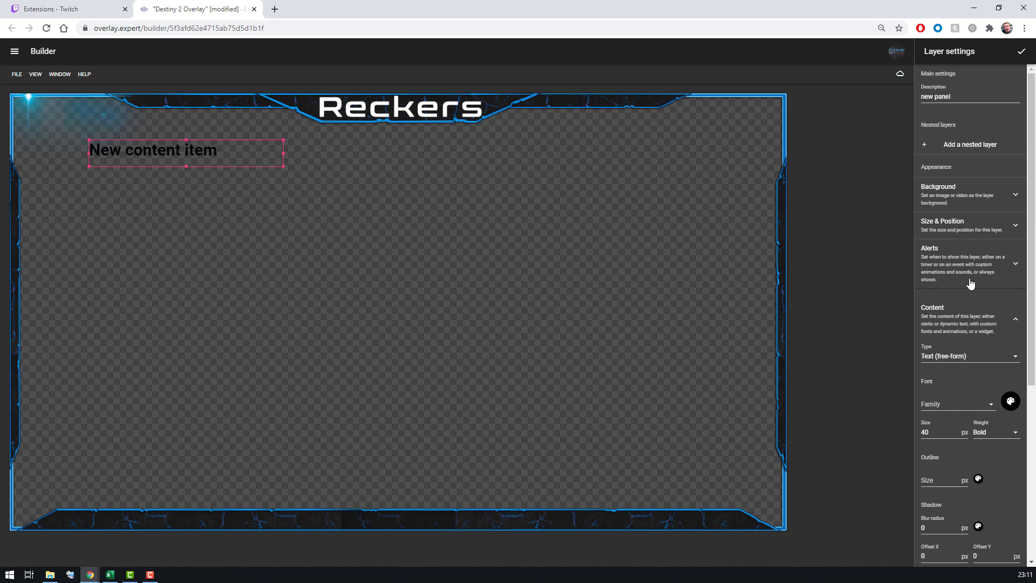
pyautogui.click(960, 317)
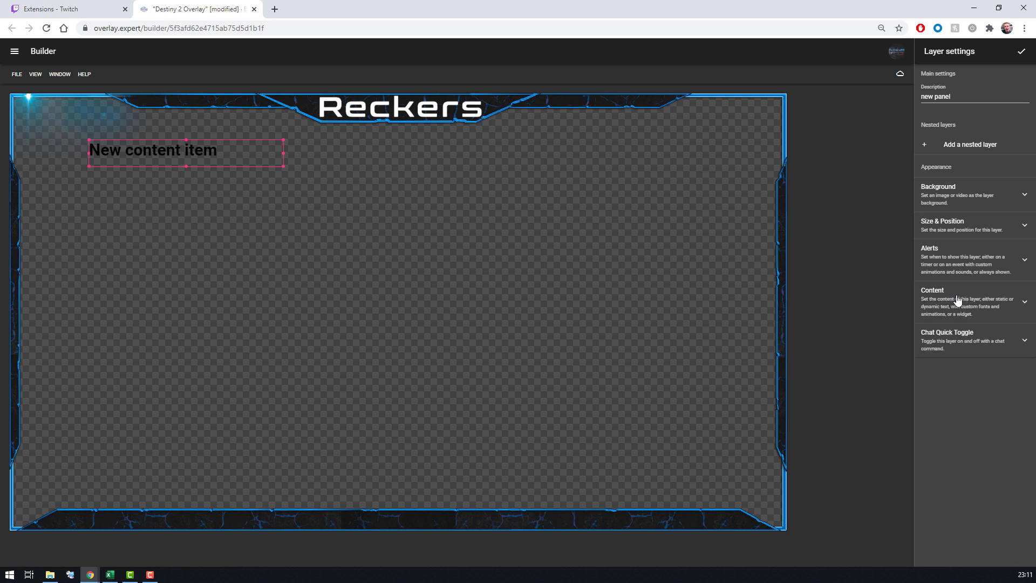
pyautogui.click(962, 300)
pyautogui.scroll(-3, 961, 310)
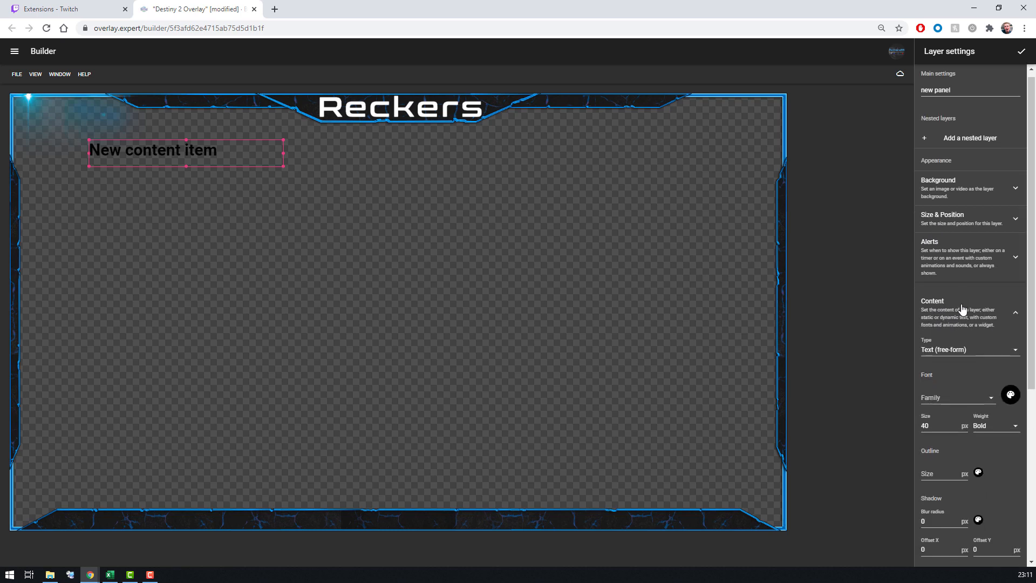
pyautogui.click(935, 198)
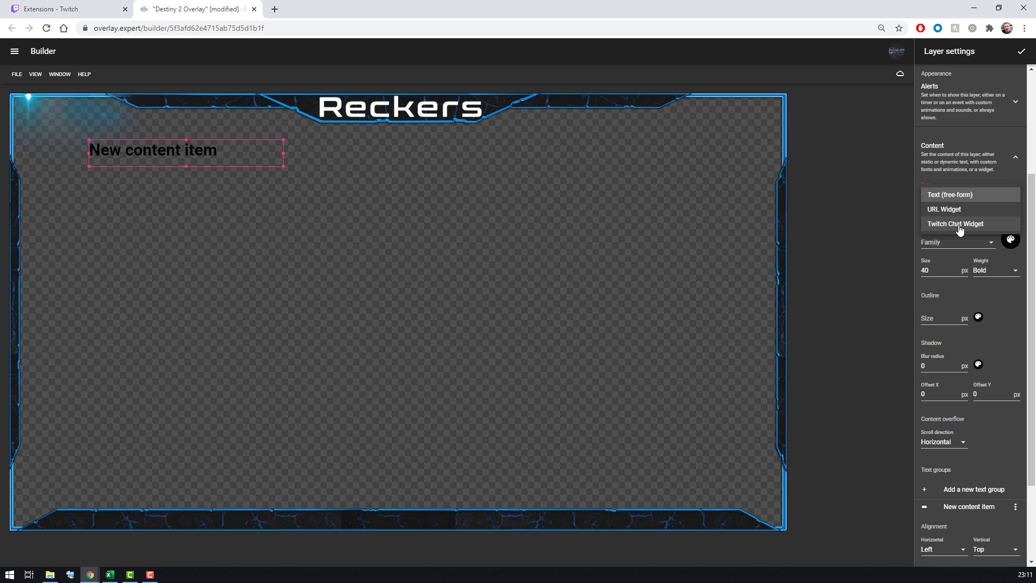
pyautogui.click(944, 196)
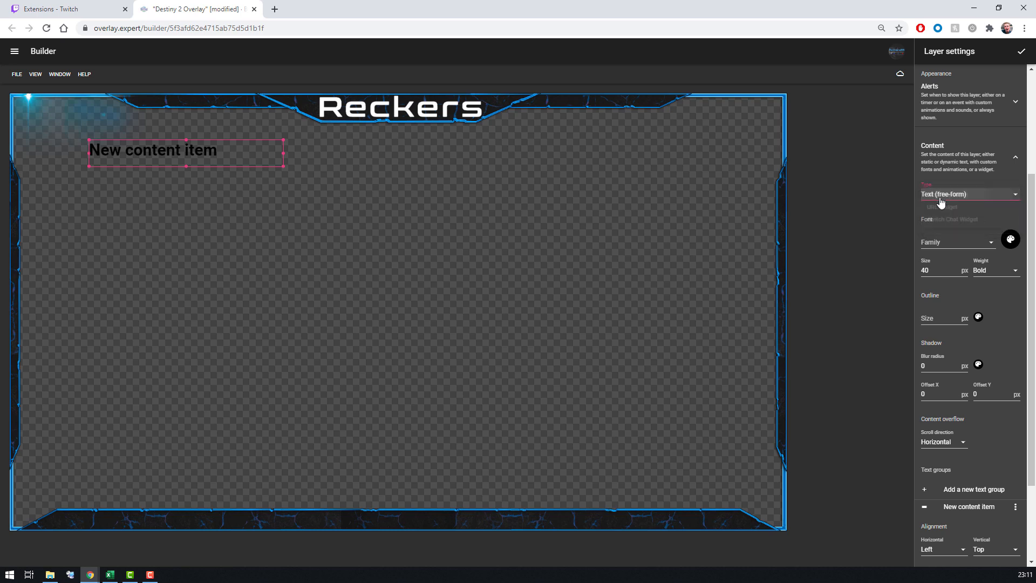
# - Set the new panel layer's font family to Open Sans
pyautogui.click(938, 240)
pyautogui.write('Open')
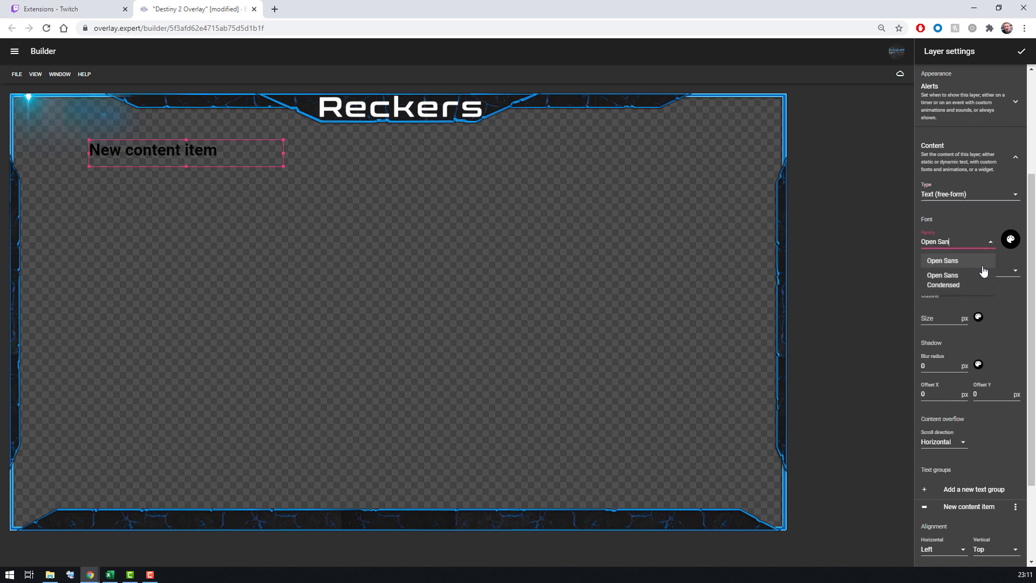
pyautogui.write(' San')
pyautogui.click(982, 264)
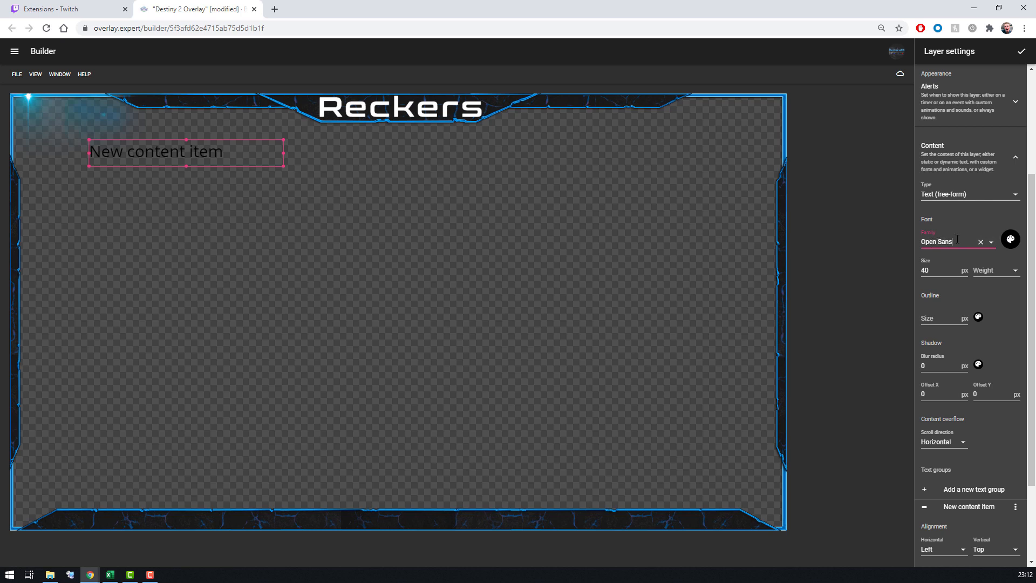
# - Set the new panel layer's font colour to white (#FFFFFF) and its weight to Bold
pyautogui.click(1011, 239)
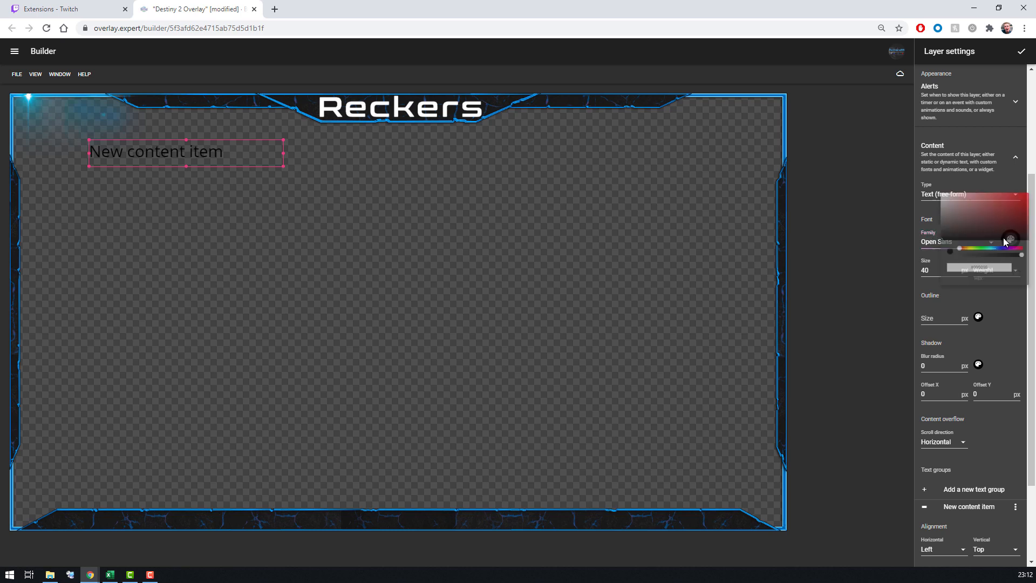
pyautogui.click(967, 218)
pyautogui.click(939, 199)
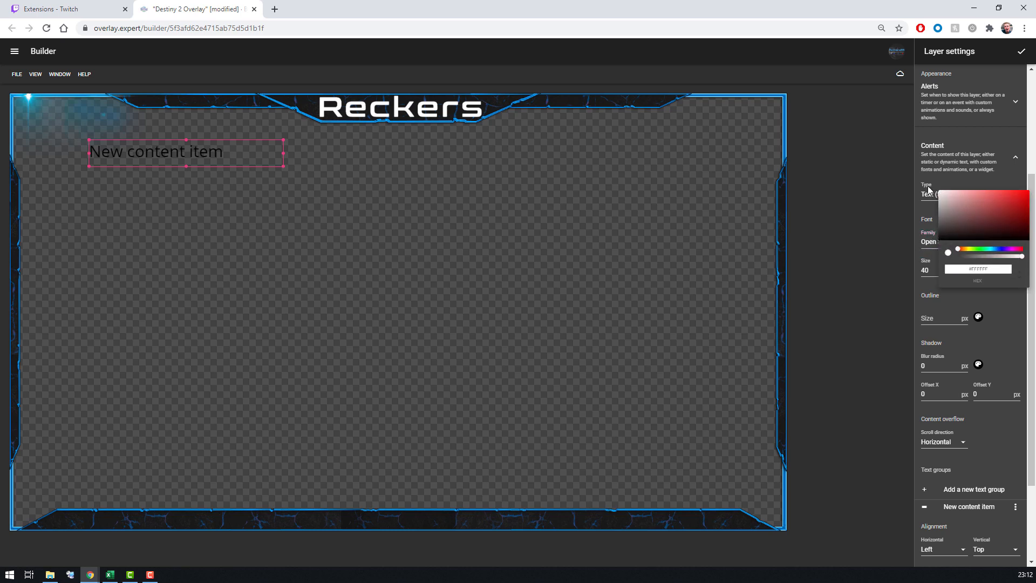
pyautogui.click(999, 304)
pyautogui.click(987, 273)
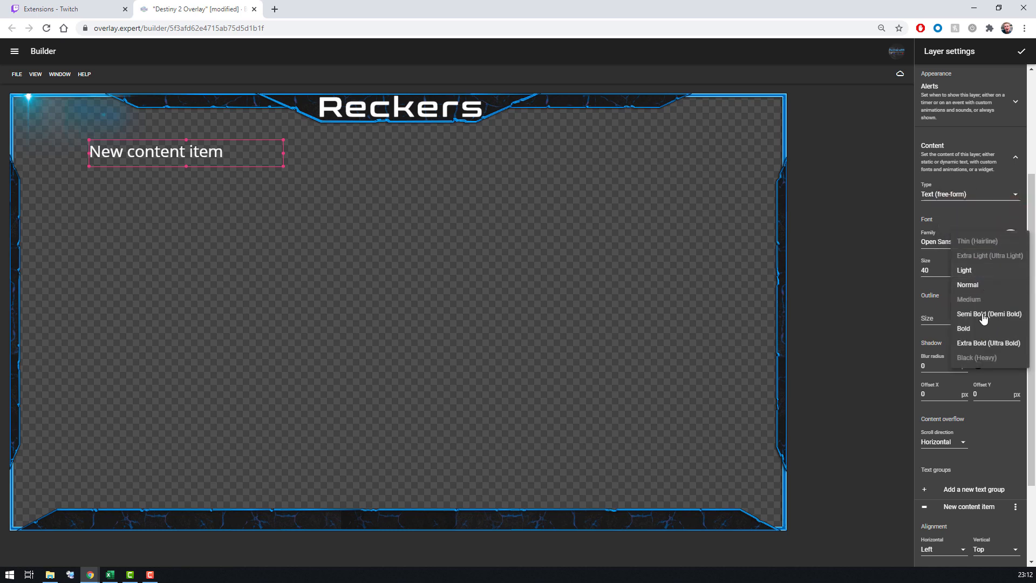
pyautogui.click(967, 328)
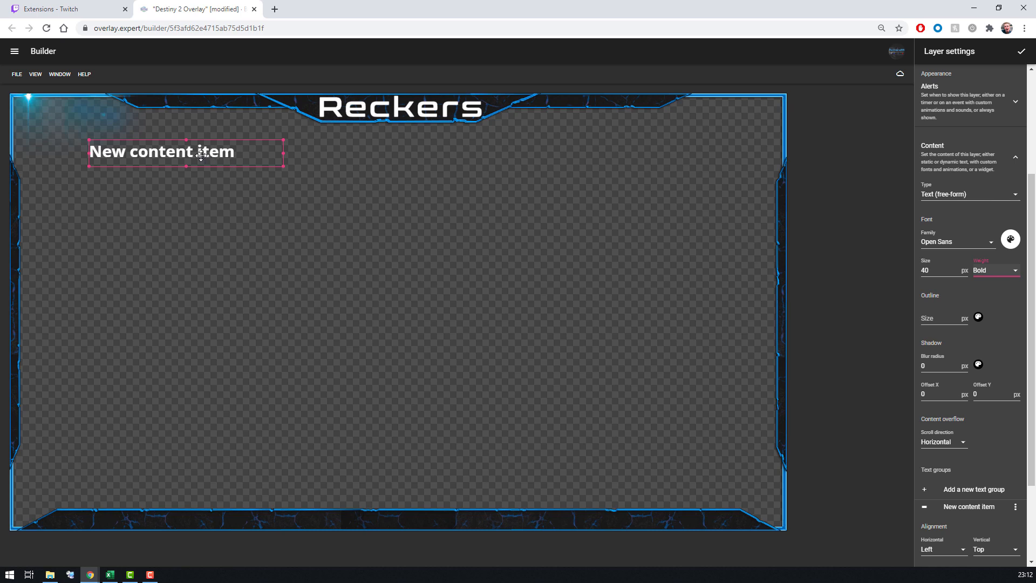
# - Move the text layer onto the header bar left of the title and set its font size to 25 px
pyautogui.moveTo(216, 140); pyautogui.dragTo(256, 93)
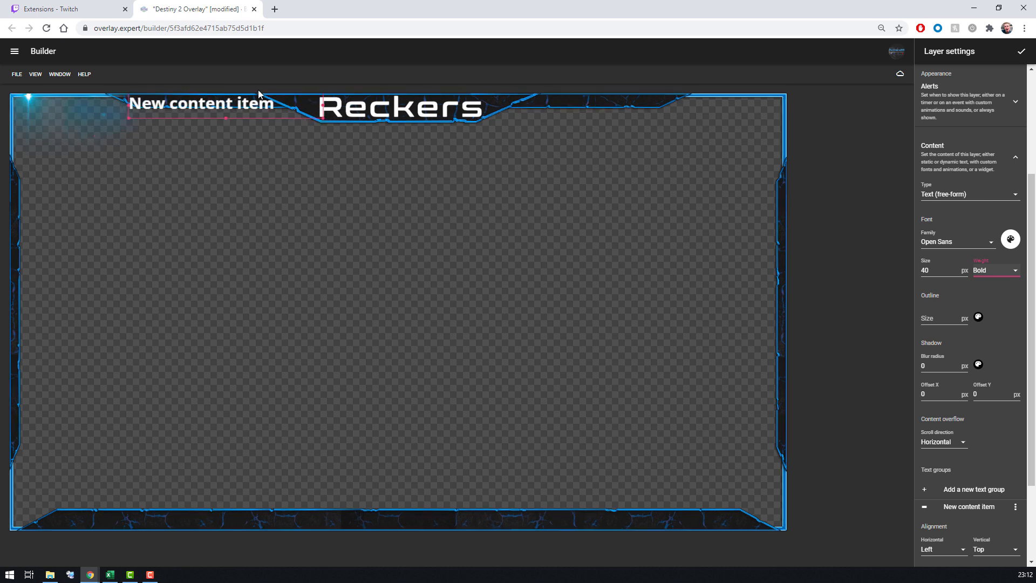
pyautogui.doubleClick(923, 270)
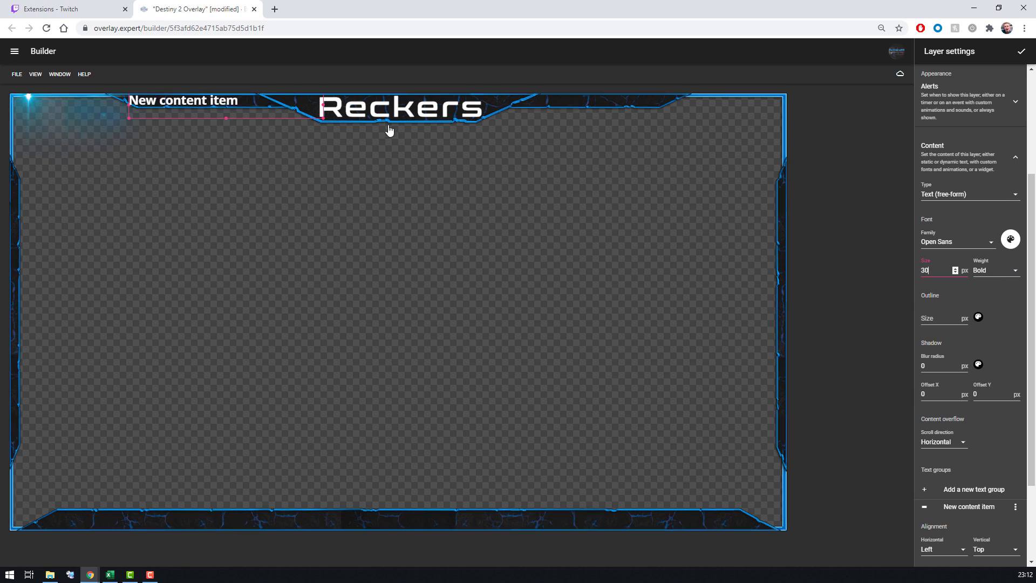
pyautogui.moveTo(239, 102); pyautogui.dragTo(252, 103)
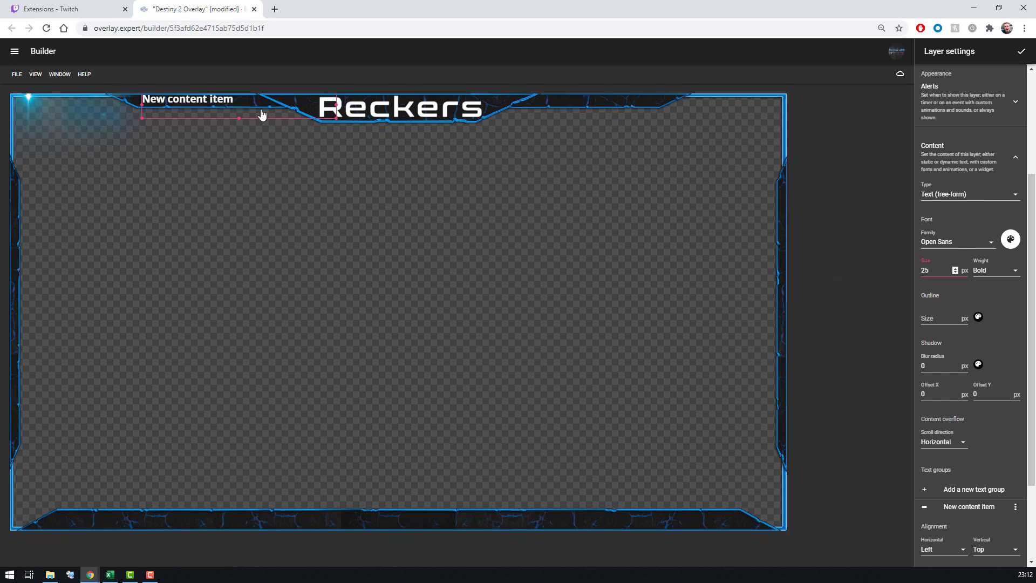
pyautogui.moveTo(240, 100); pyautogui.dragTo(244, 102)
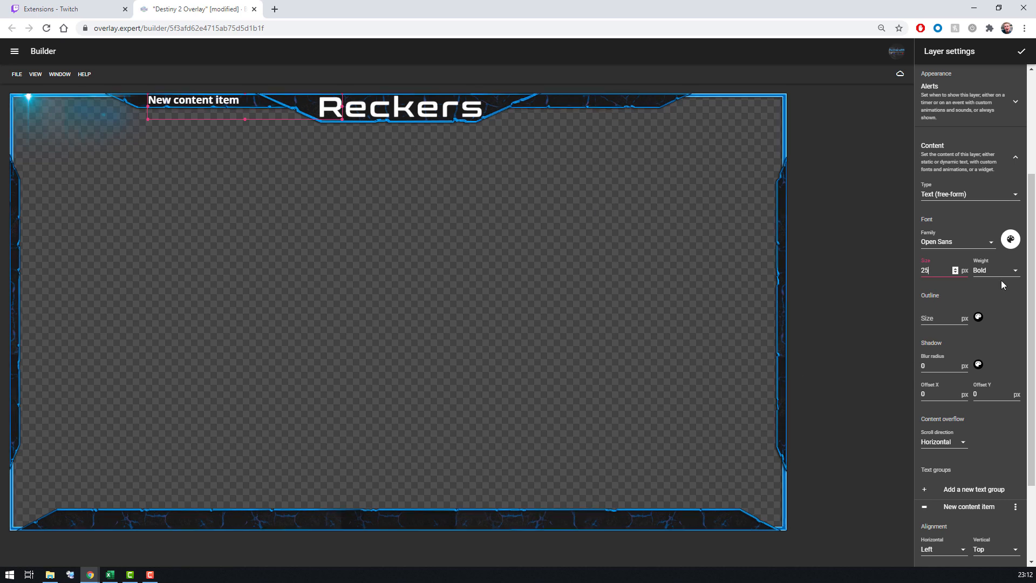
# - Replace the text group's content with "Follow me on twitter" followed by the channel's Twitter handle
pyautogui.scroll(-2, 955, 275)
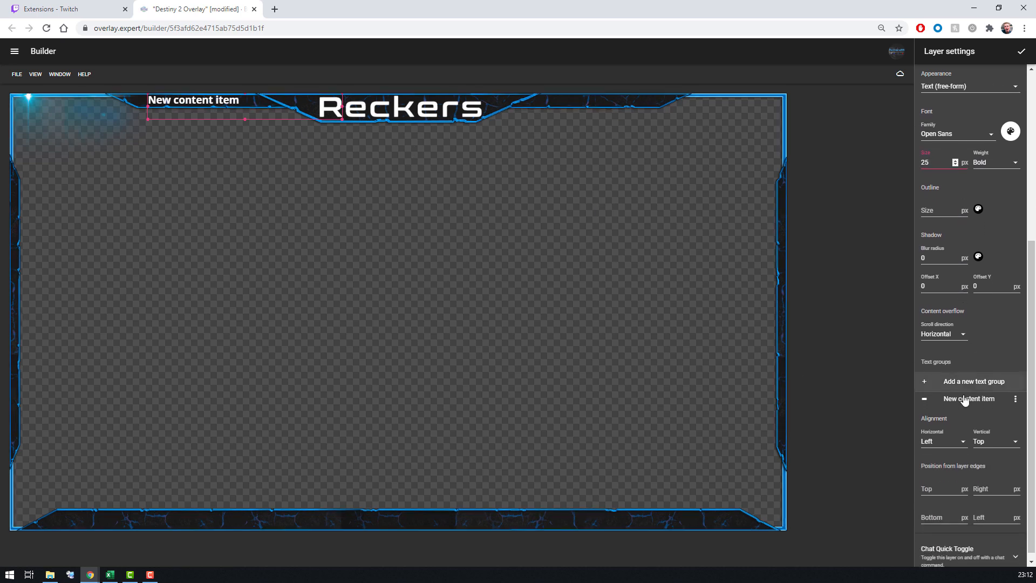
pyautogui.click(962, 402)
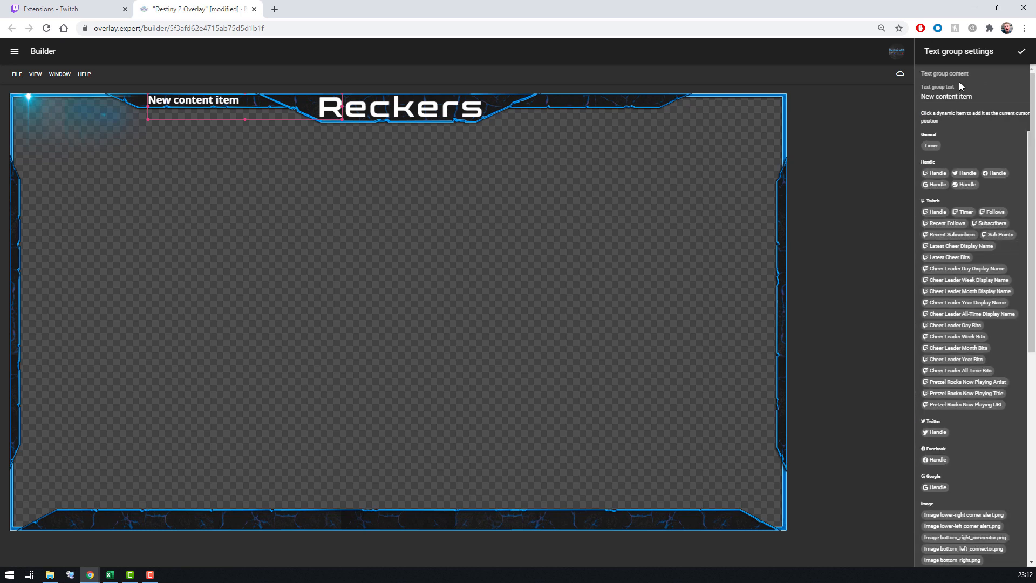
pyautogui.hotkey('ctrl', 'a')
pyautogui.write('Follow me on twitter ')
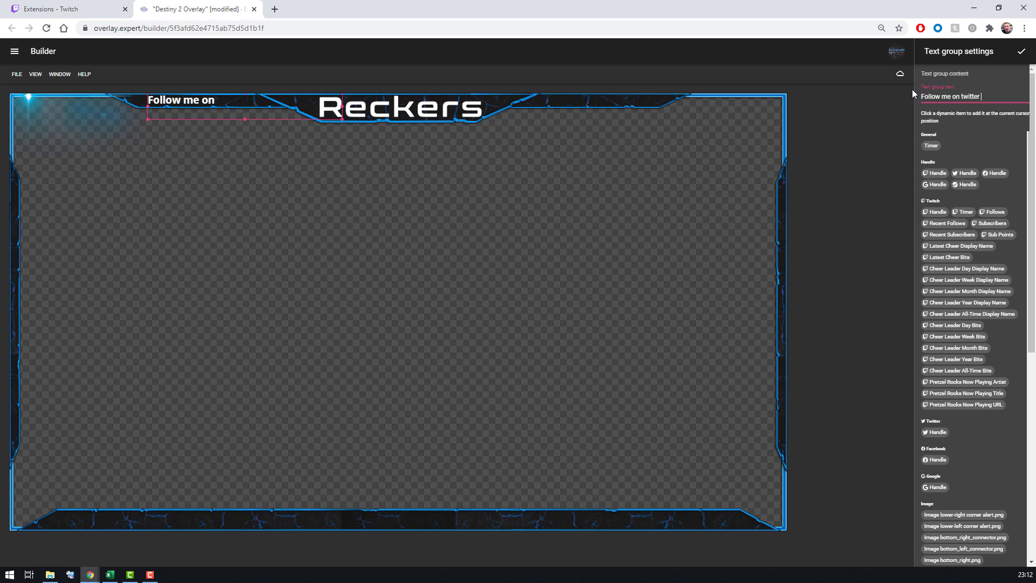
pyautogui.write('@Reckers88Gaming')
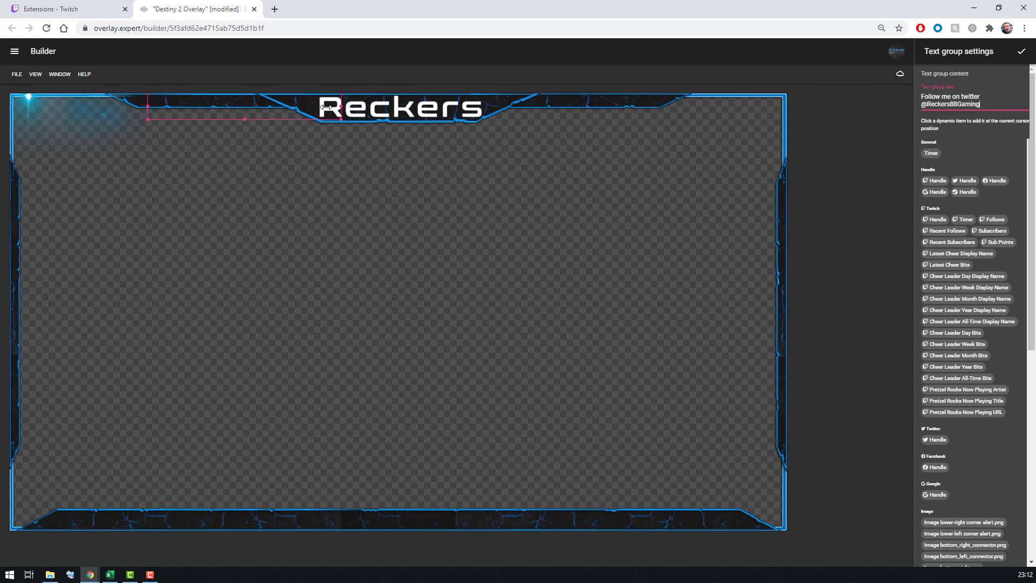
# - Narrow the text layer freehand to span only the header bar's left section, and return to the overlay settings
pyautogui.moveTo(340, 106); pyautogui.dragTo(224, 103)
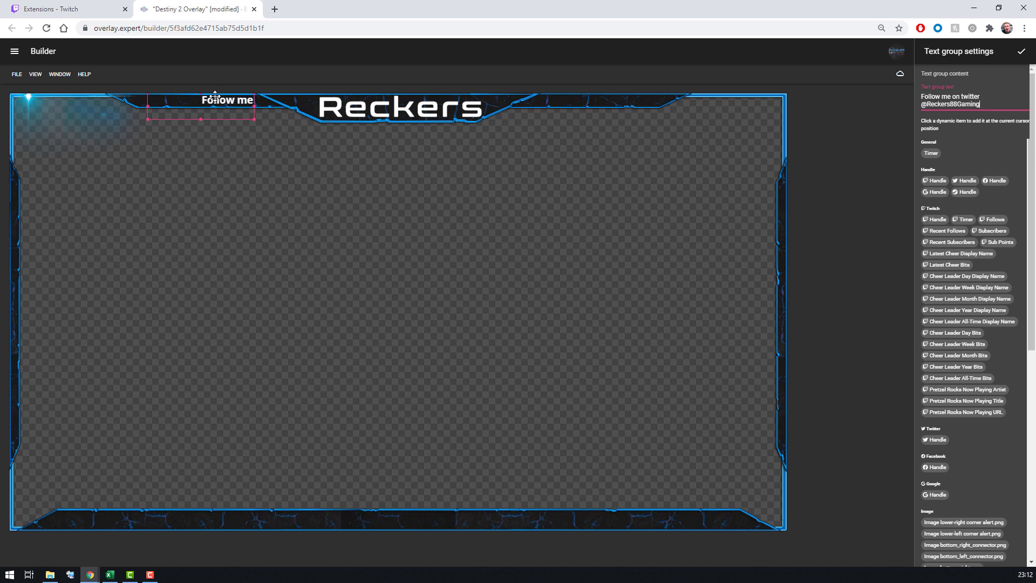
pyautogui.moveTo(148, 107); pyautogui.dragTo(10, 113)
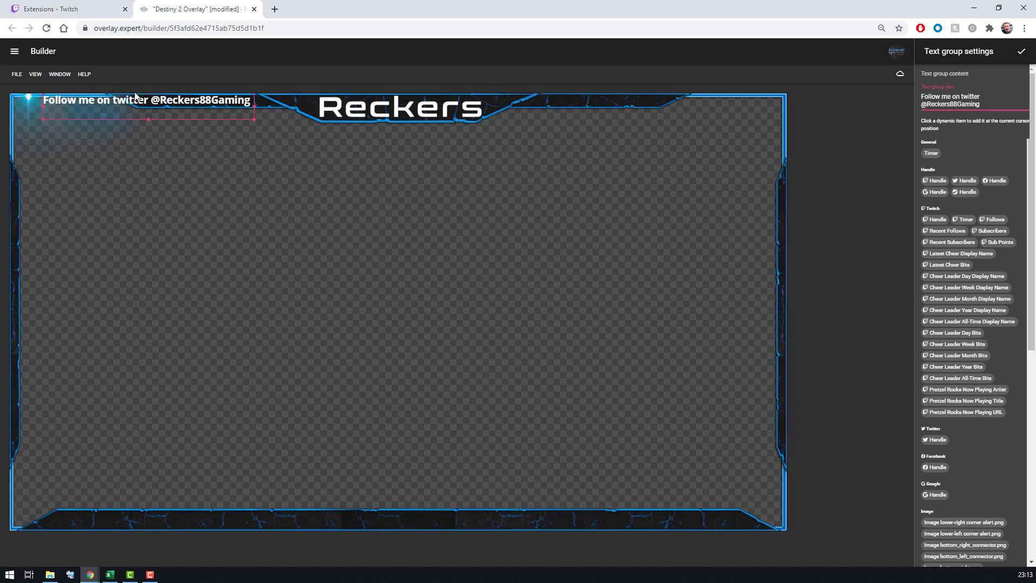
pyautogui.moveTo(43, 108); pyautogui.dragTo(173, 107)
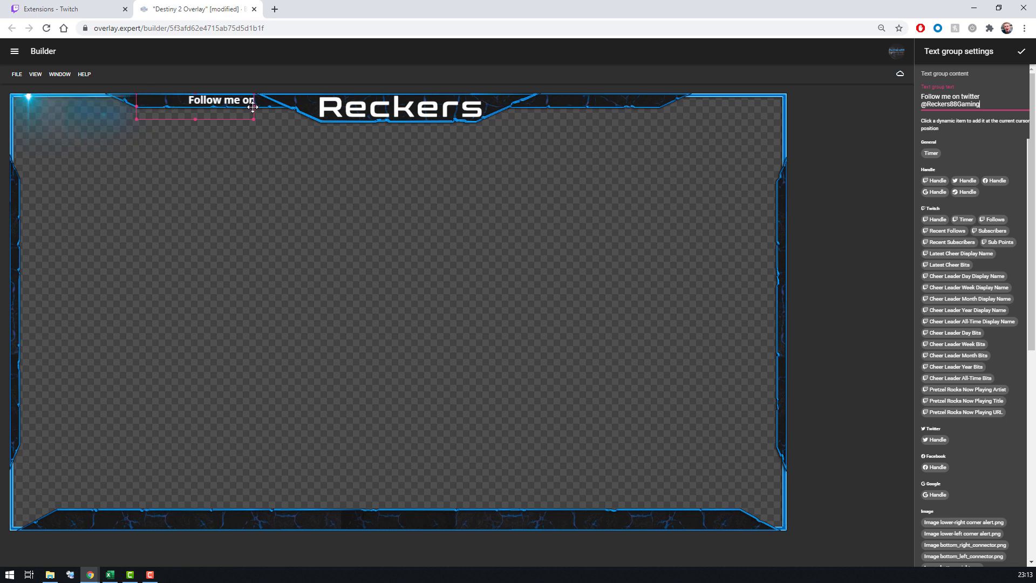
pyautogui.click(238, 155)
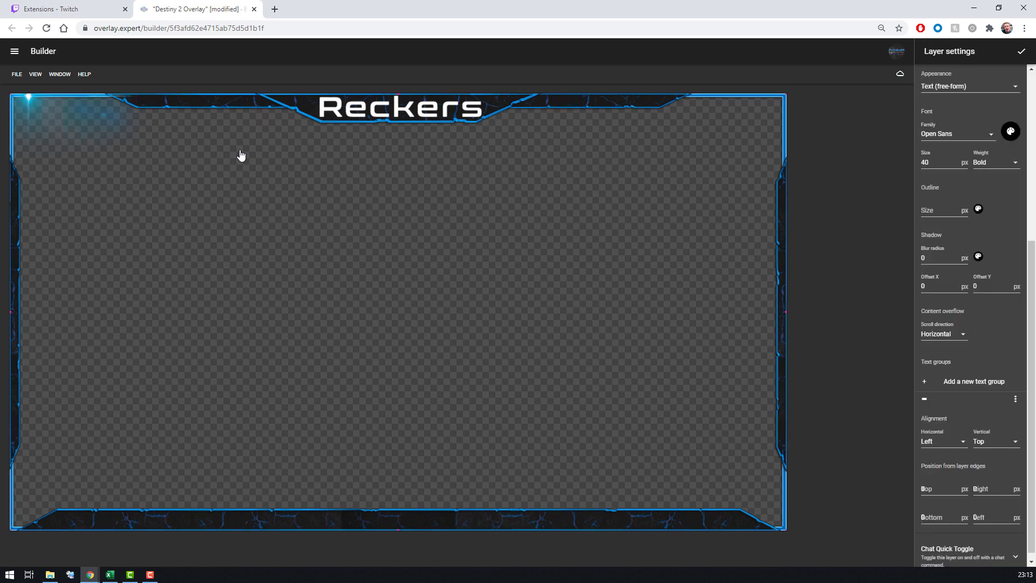
pyautogui.click(1022, 51)
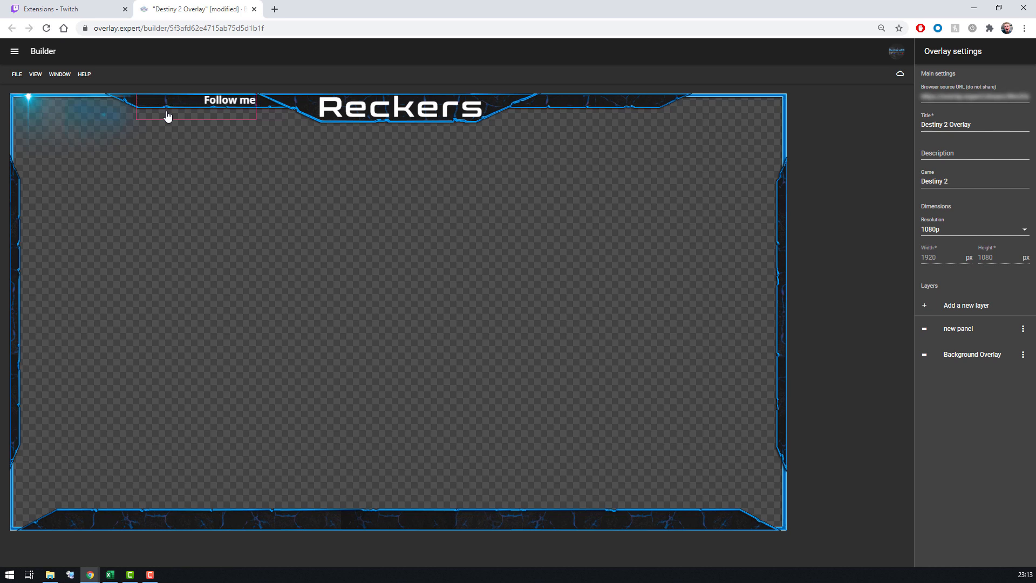
# - Reselect the scrolling text layer and reduce its height freehand to fit within the header bar
pyautogui.write('on tw')
pyautogui.click(203, 108)
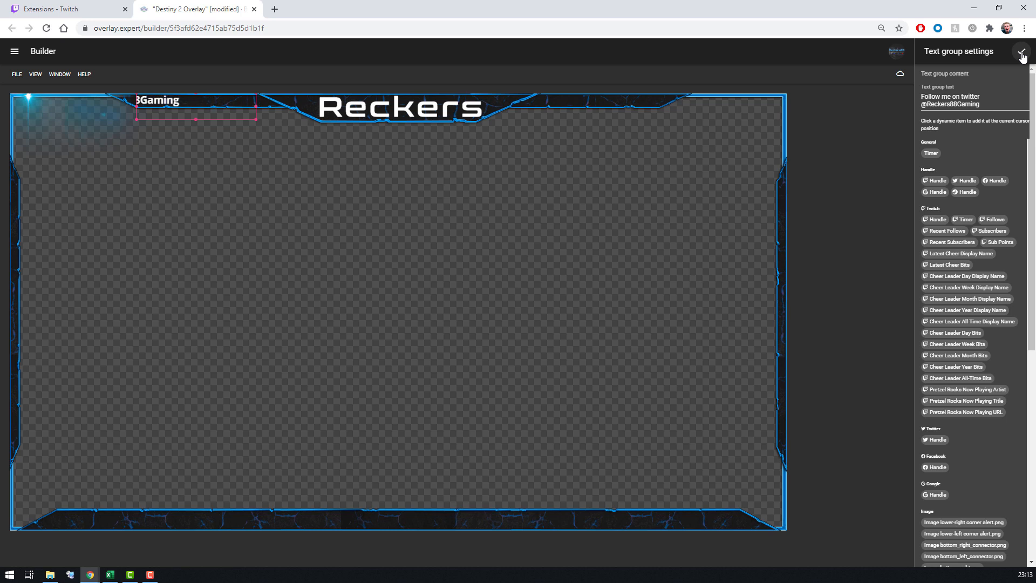
pyautogui.click(1022, 52)
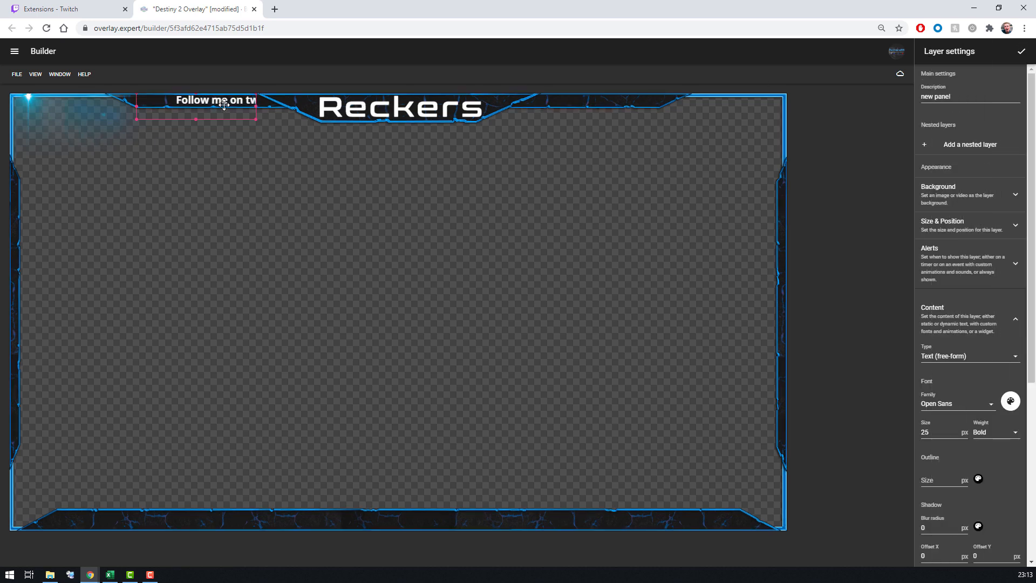
pyautogui.moveTo(196, 116); pyautogui.dragTo(197, 107)
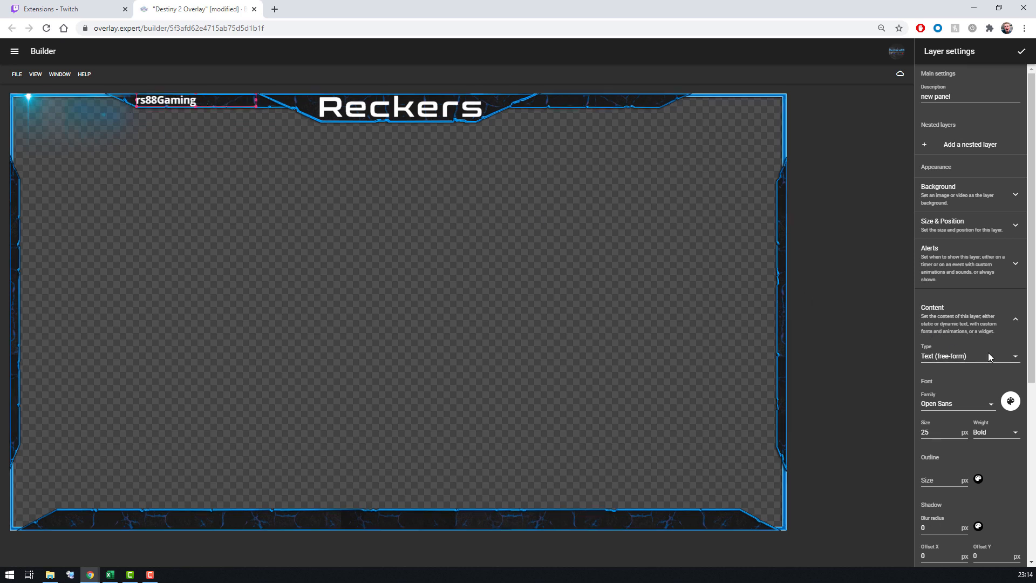
# - Rename the scrolling text layer "Side Scroll Info" and return to the overlay settings
pyautogui.scroll(-5, 1008, 380)
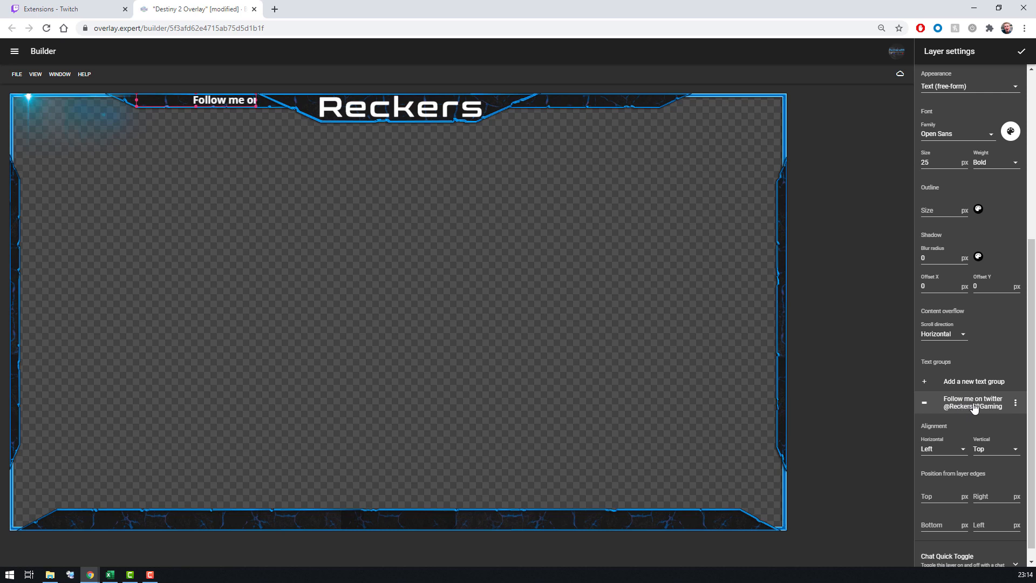
pyautogui.scroll(5, 964, 364)
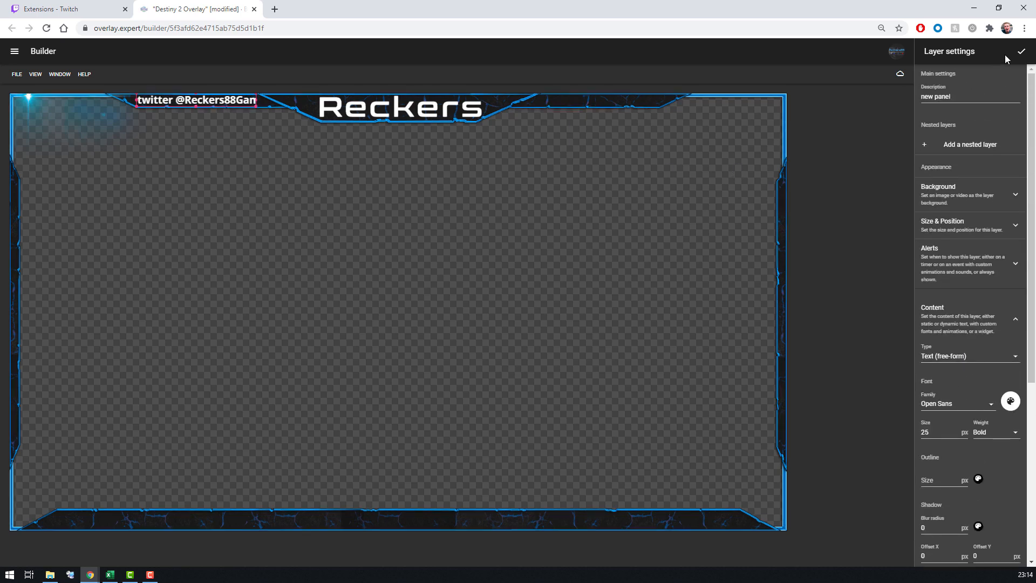
pyautogui.click(1020, 51)
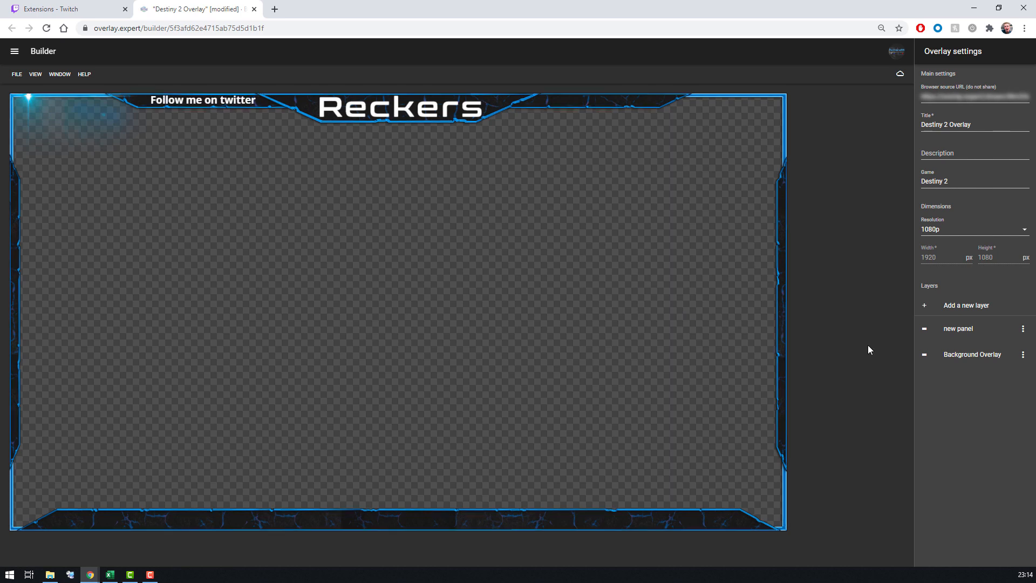
pyautogui.click(966, 334)
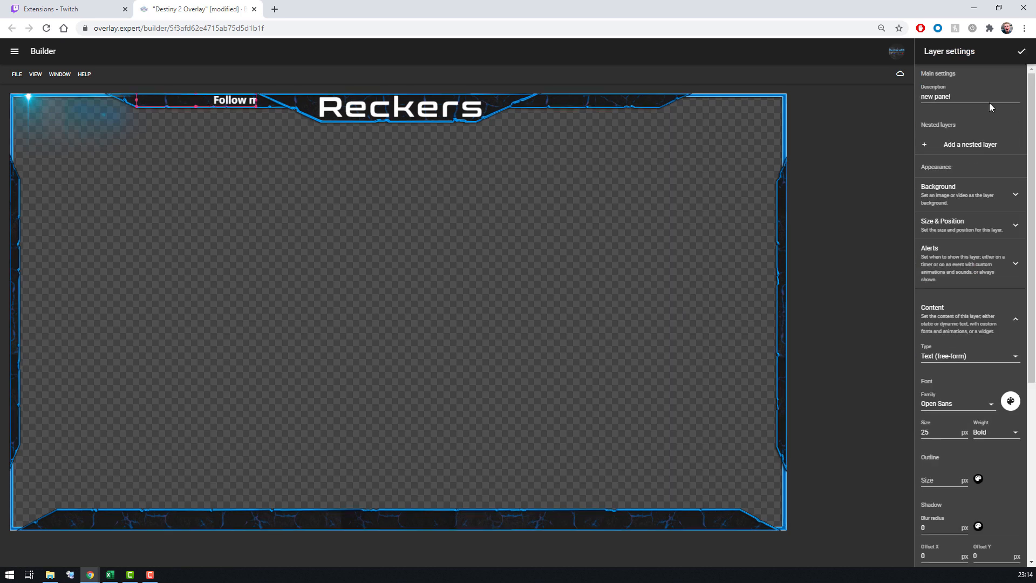
pyautogui.click(916, 96)
pyautogui.write('Side Scroll Info')
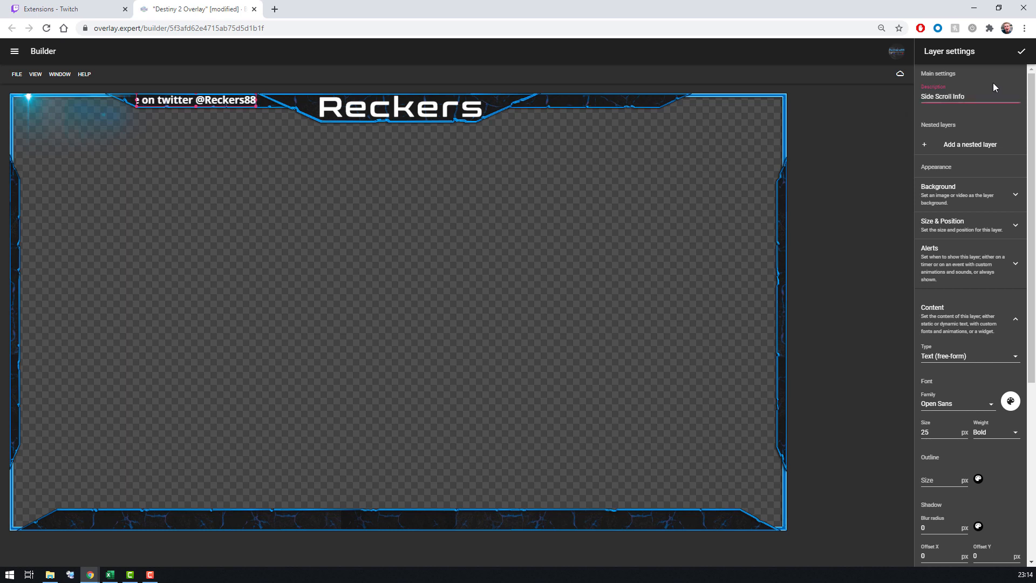
pyautogui.click(1022, 51)
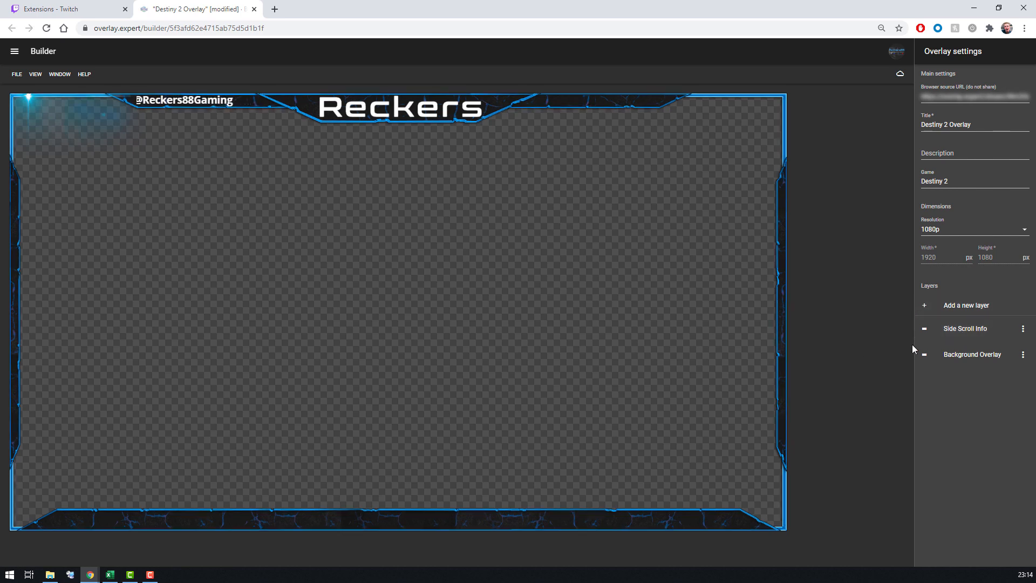
# - Clone the Side Scroll Info layer and rename the clone "Subscribers to the Channel"
pyautogui.click(1029, 330)
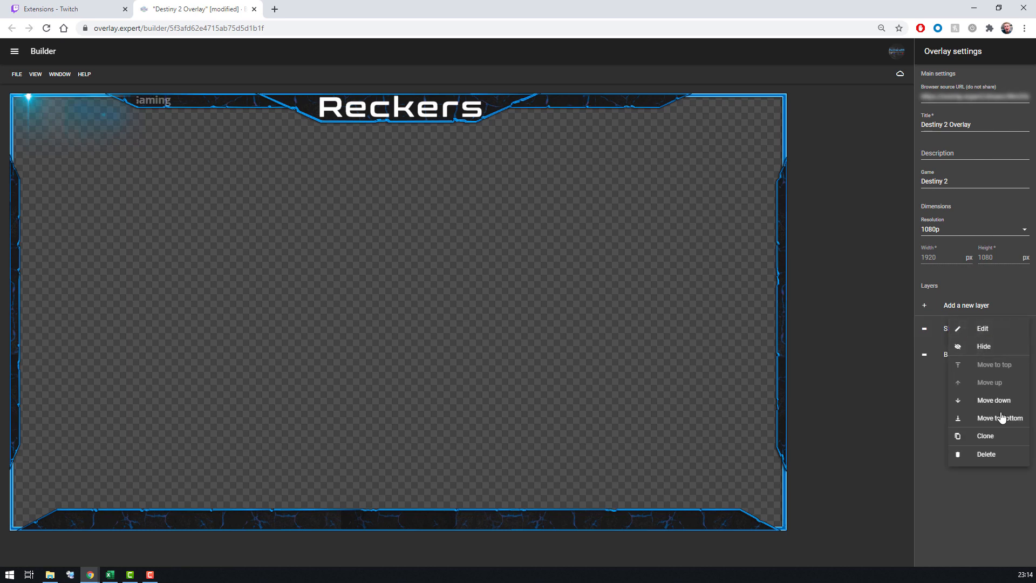
pyautogui.click(996, 443)
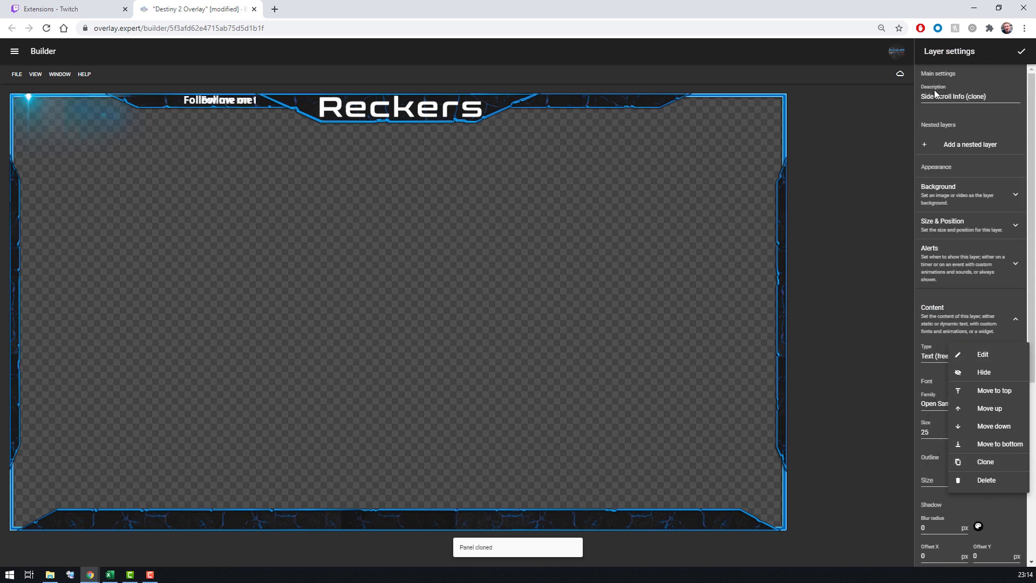
pyautogui.click(932, 101)
pyautogui.moveTo(986, 97); pyautogui.dragTo(951, 97)
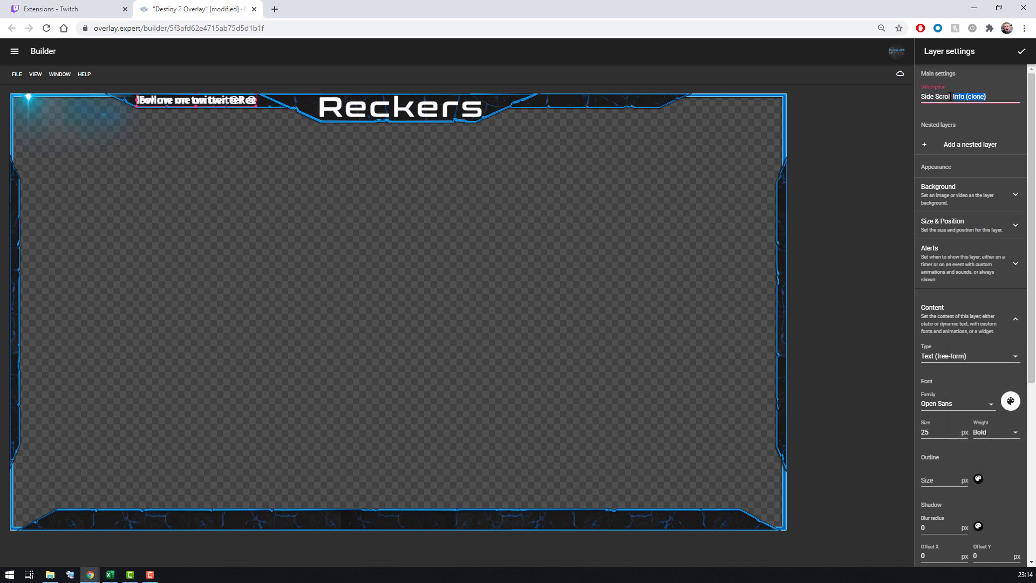
pyautogui.write('Subscrib')
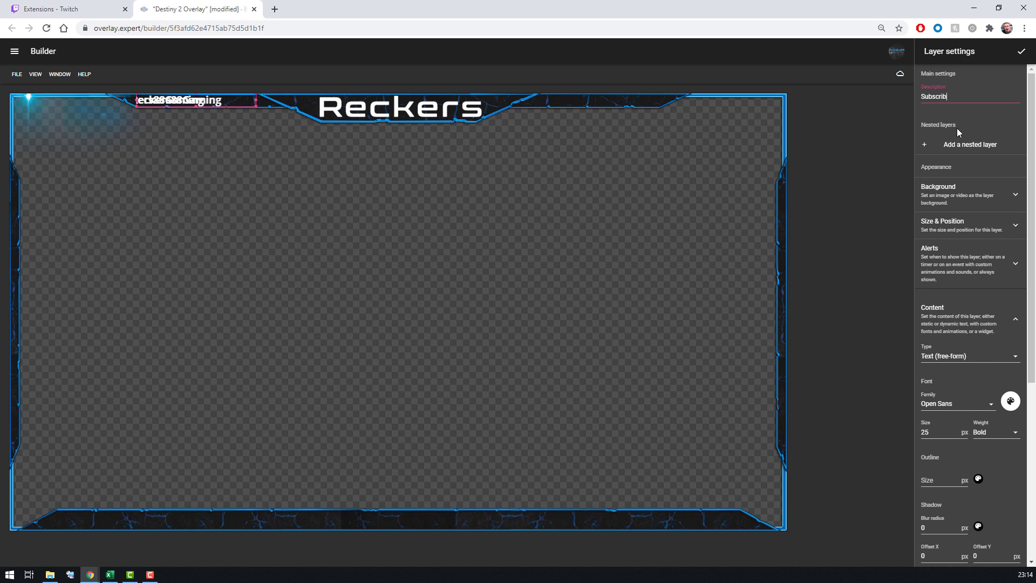
pyautogui.write('ers to the Channel')
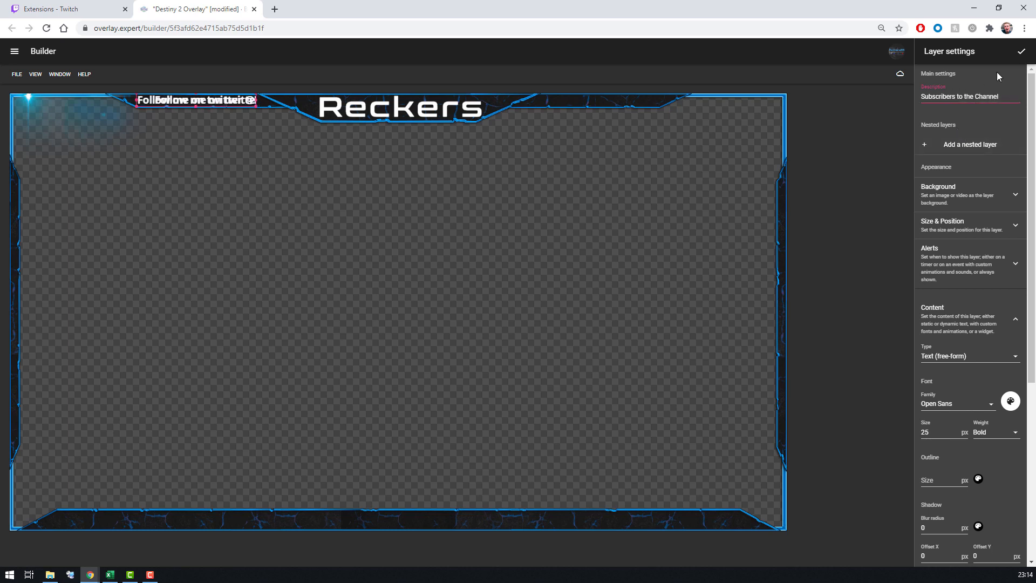
pyautogui.click(1017, 54)
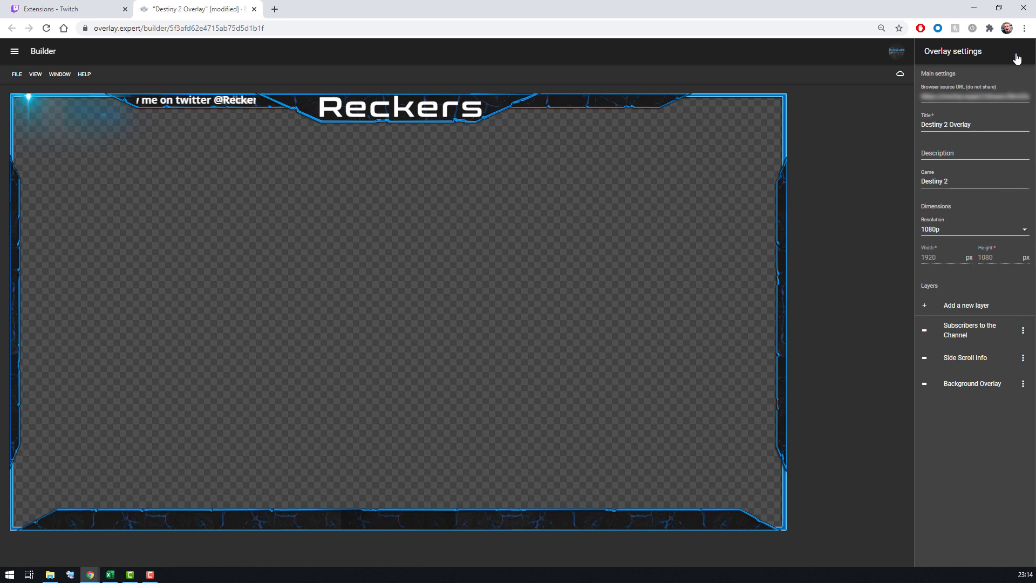
# - Move the Subscribers to the Channel layer onto the left end of the overlay's lower bar and widen it freehand
pyautogui.click(219, 105)
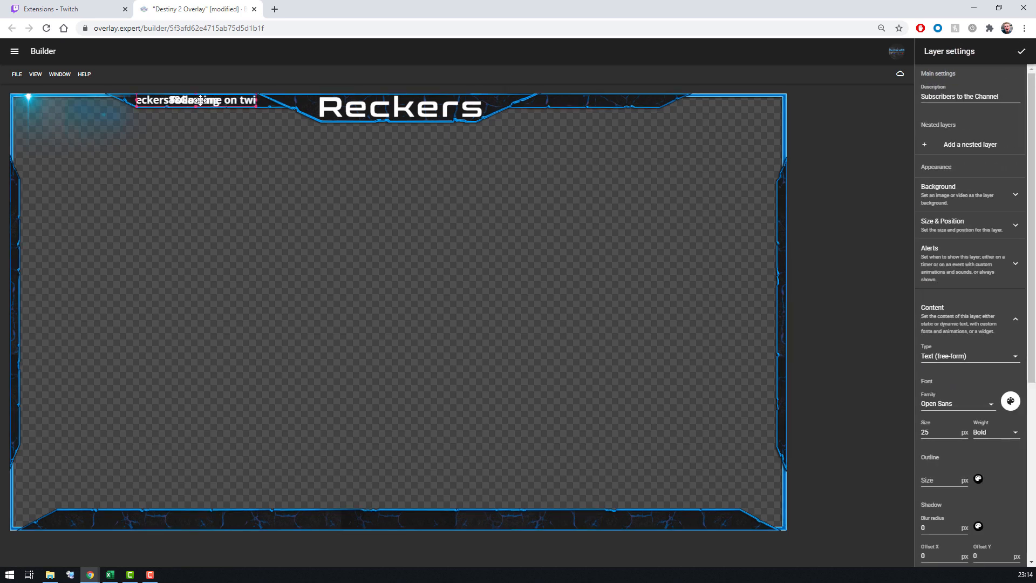
pyautogui.moveTo(201, 101); pyautogui.dragTo(86, 547)
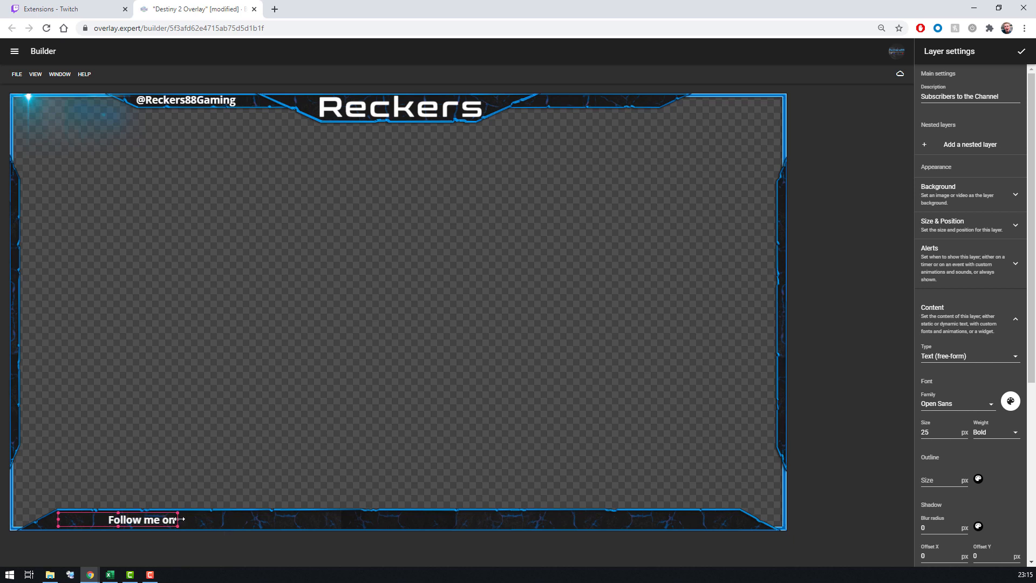
pyautogui.moveTo(178, 520); pyautogui.dragTo(225, 522)
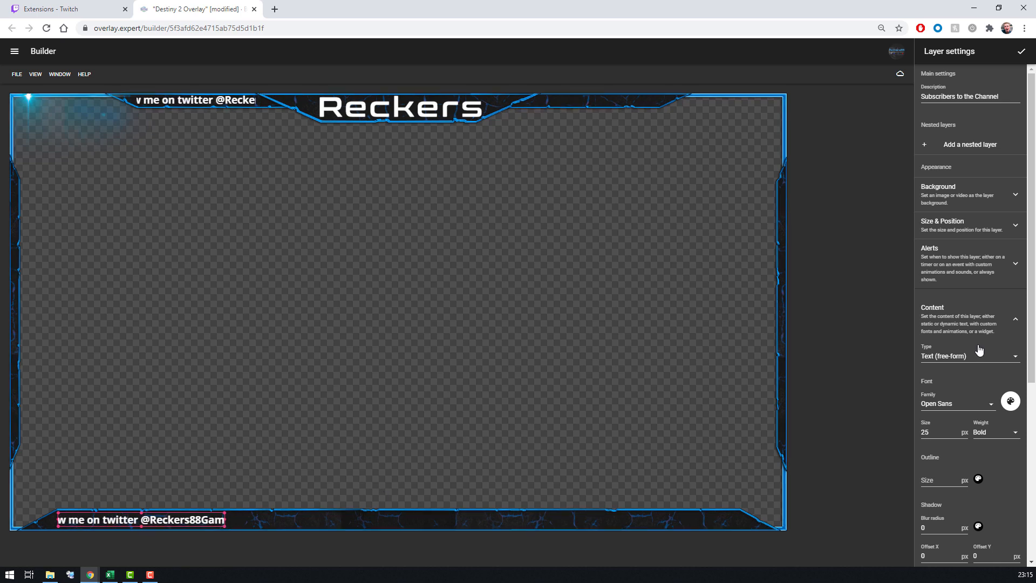
# - Keep the layer's content type as free-form text and delete its text group's existing content
pyautogui.scroll(-1, 970, 330)
pyautogui.scroll(-2, 971, 327)
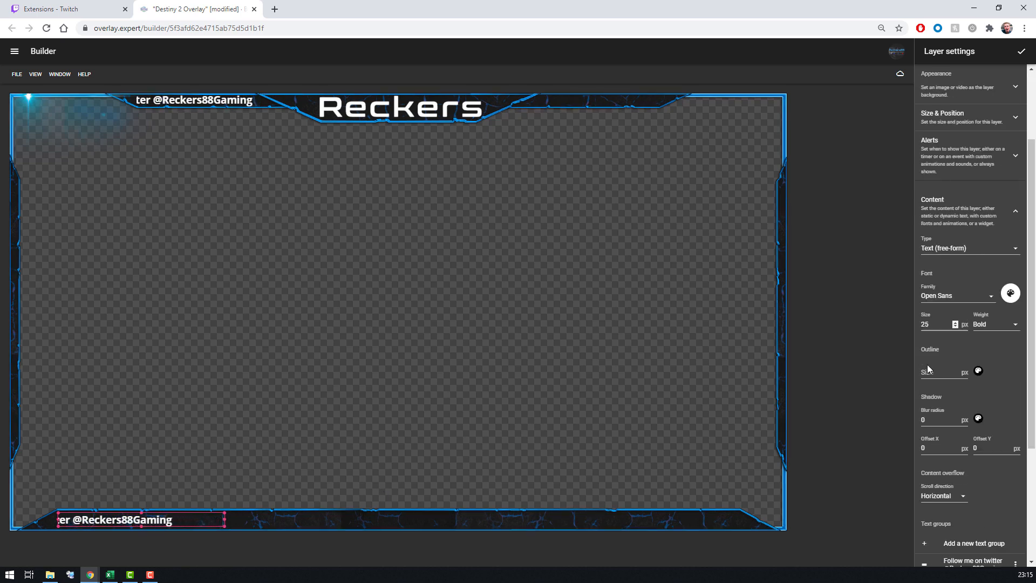
pyautogui.click(963, 249)
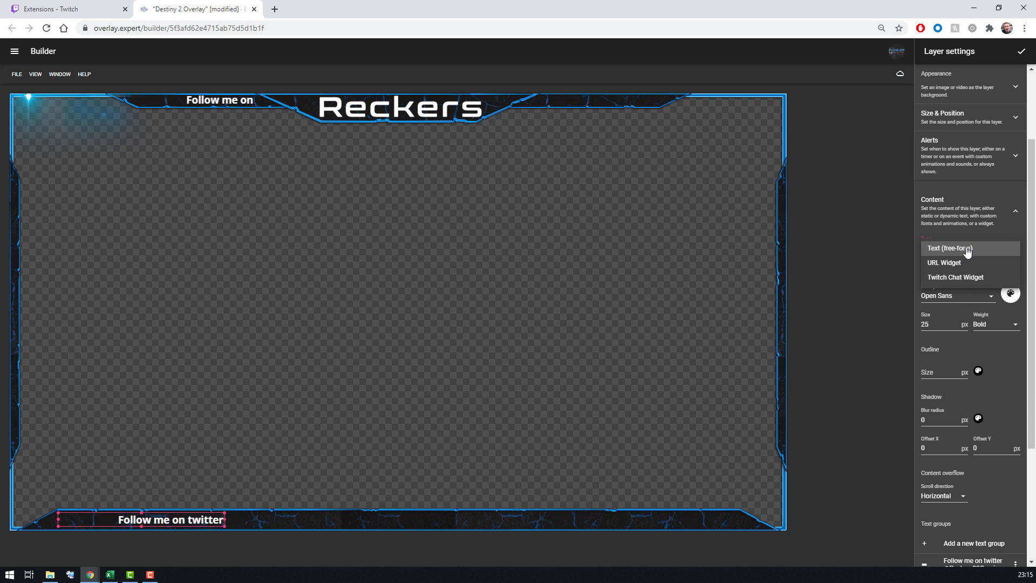
pyautogui.click(967, 250)
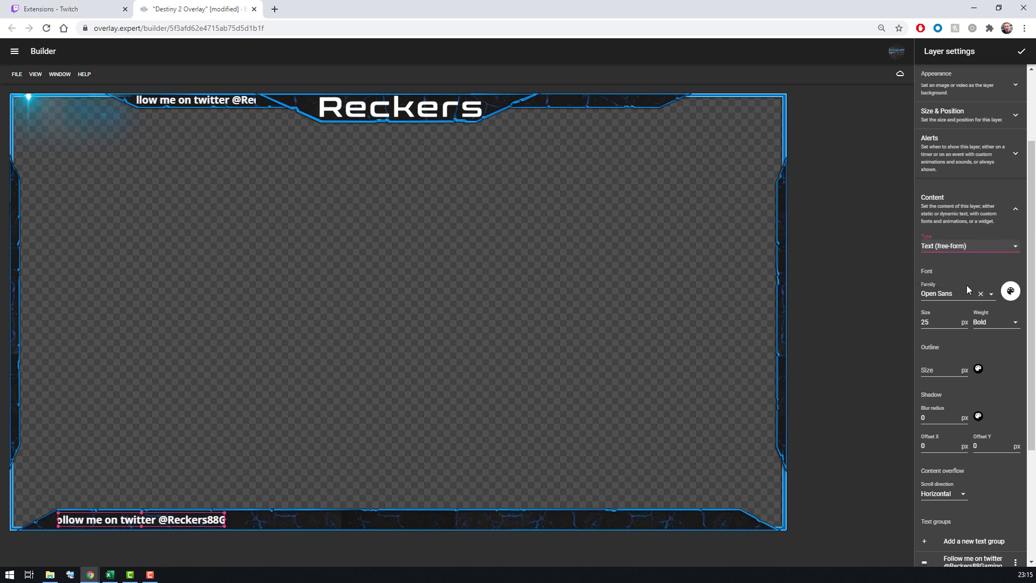
pyautogui.scroll(-3, 963, 338)
pyautogui.scroll(-1, 963, 338)
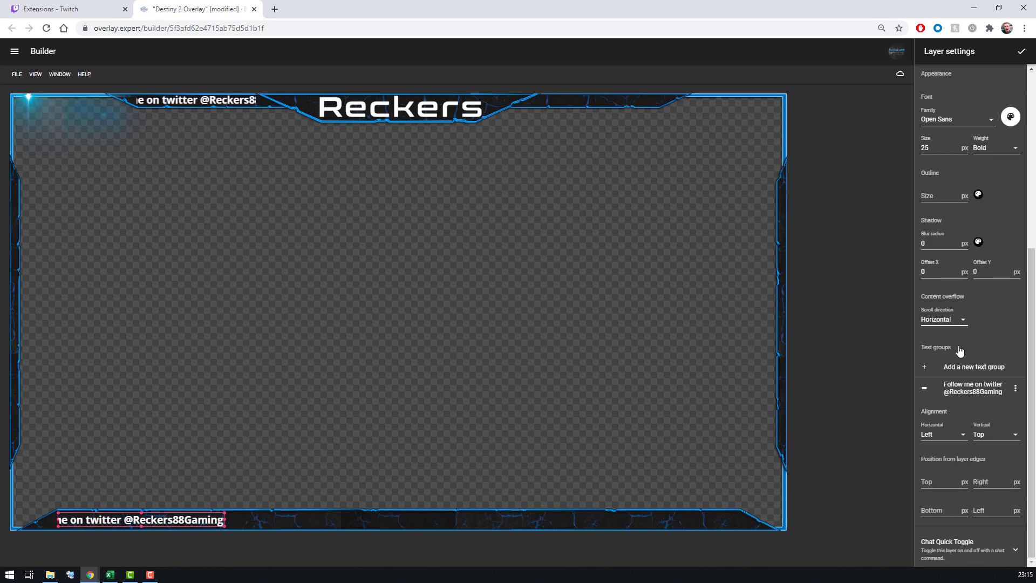
pyautogui.click(973, 395)
pyautogui.moveTo(991, 106); pyautogui.dragTo(913, 97)
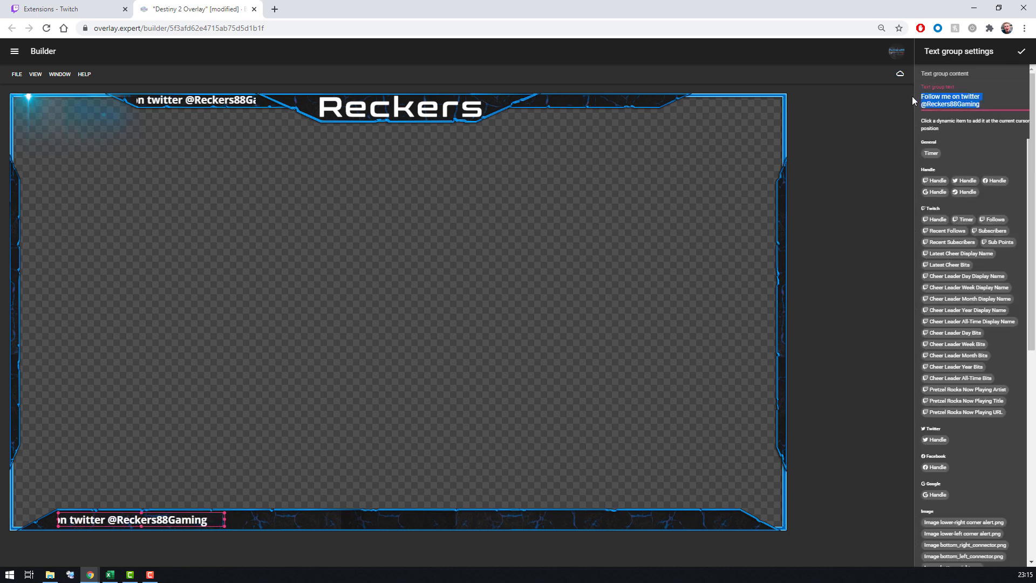
pyautogui.press('BackSpace')
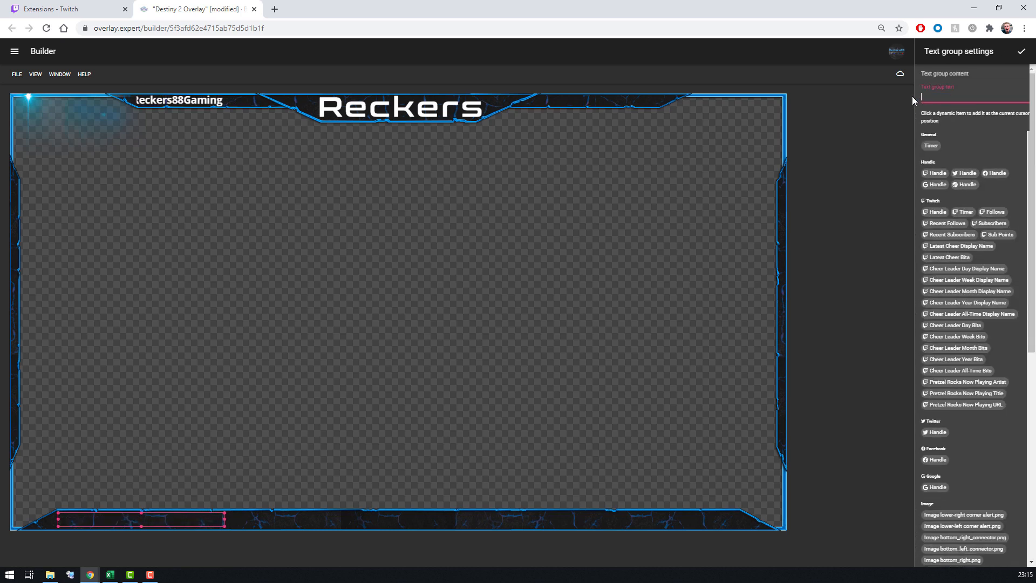
# - Enter "Thank you to todays Subscribers" in the text group, followed by the Twitch Recent Subscribers dynamic item
pyautogui.write('Thank you to ')
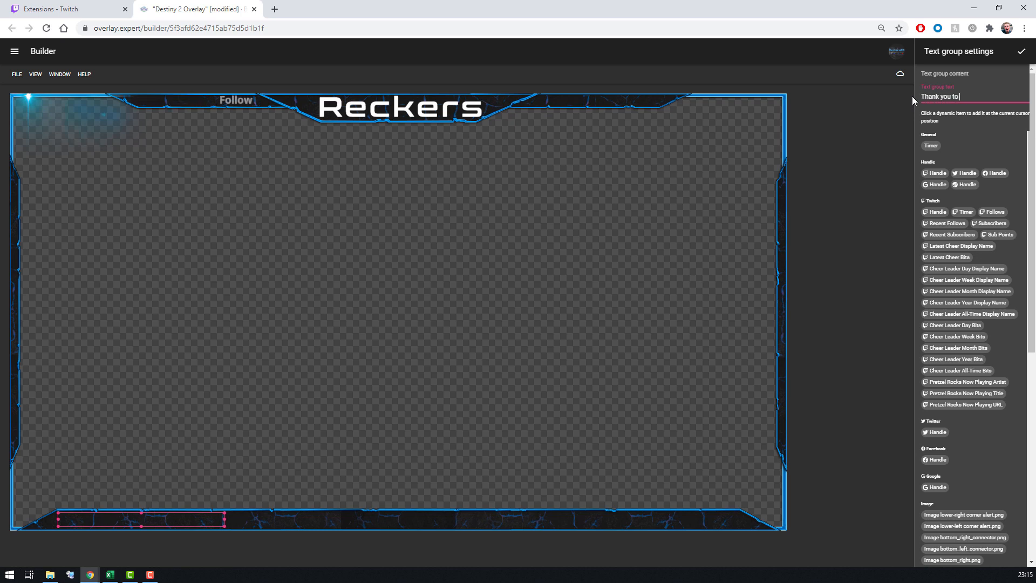
pyautogui.write('todays Subs')
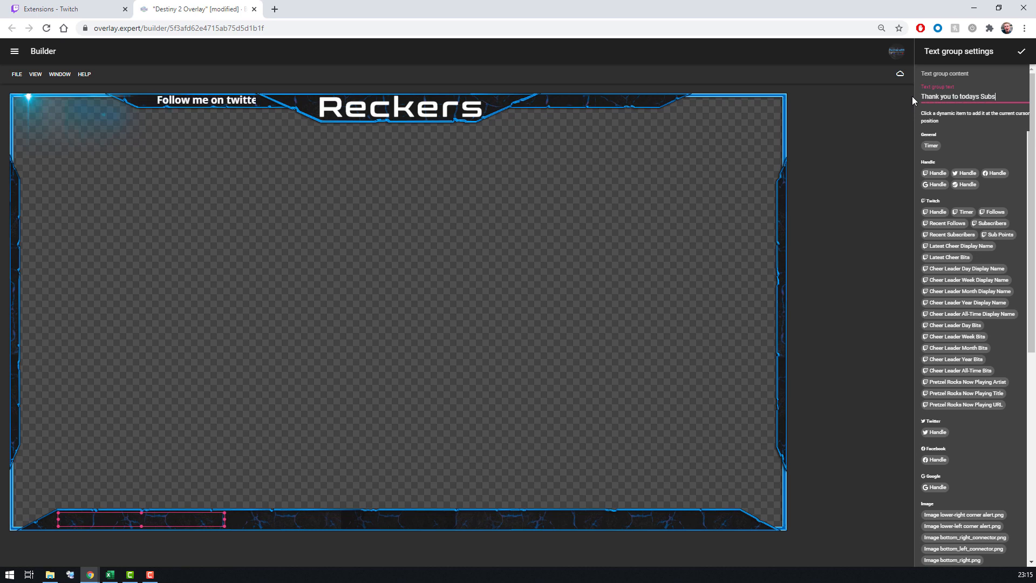
pyautogui.write('cribers')
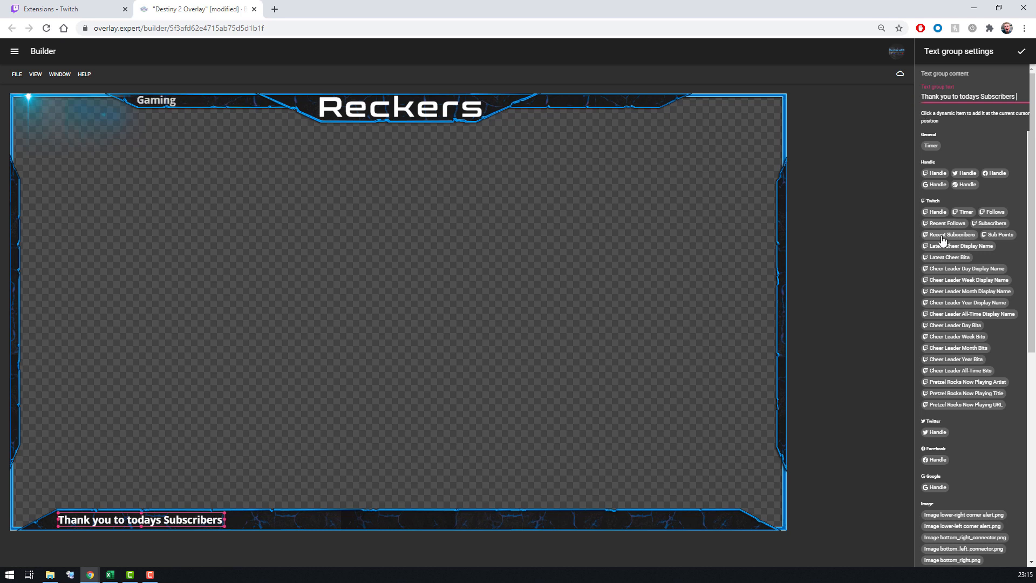
pyautogui.click(936, 200)
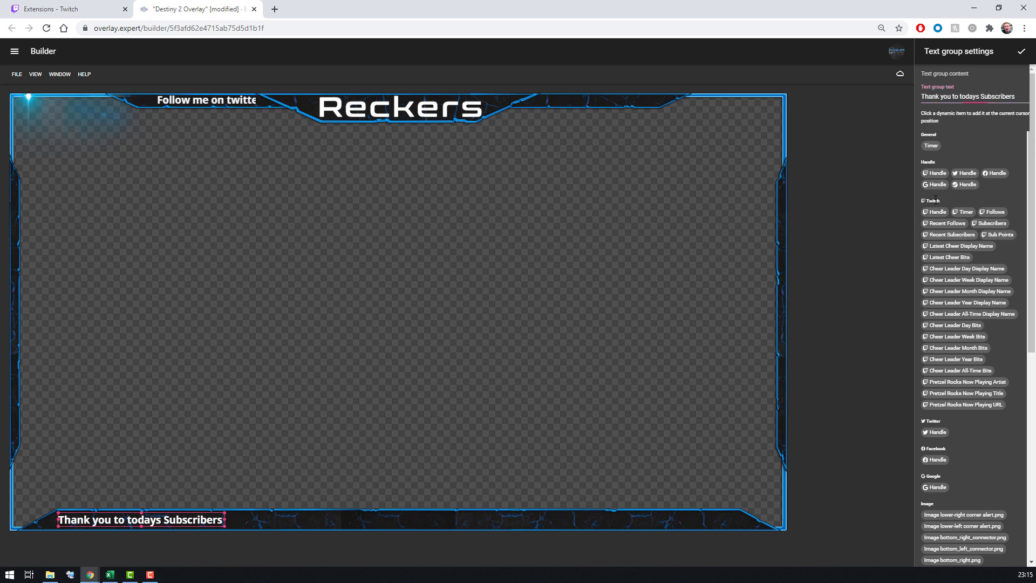
pyautogui.click(949, 235)
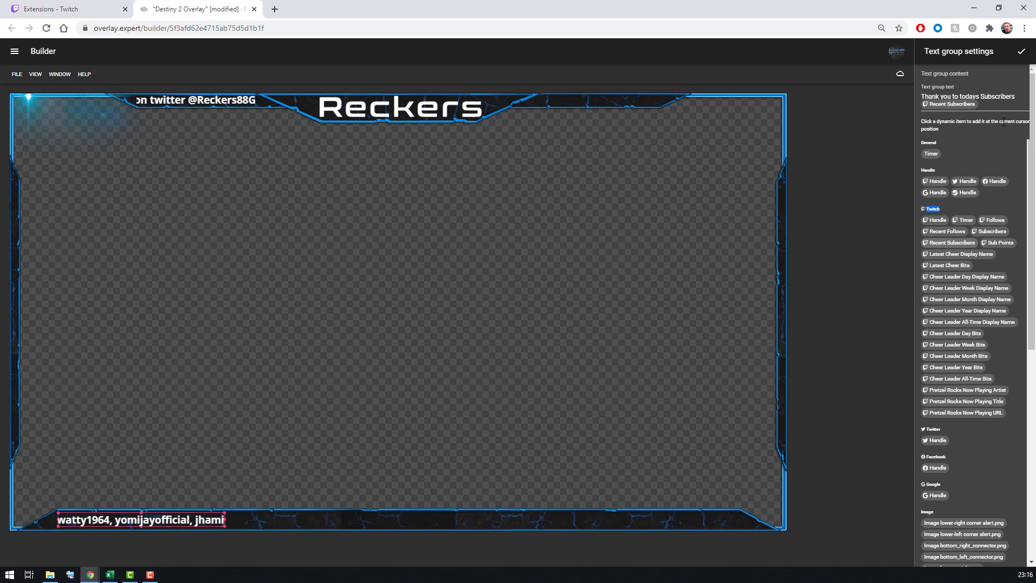
# - Replace the Recent Subscribers item in the text group with the Twitch Follows item
pyautogui.click(989, 107)
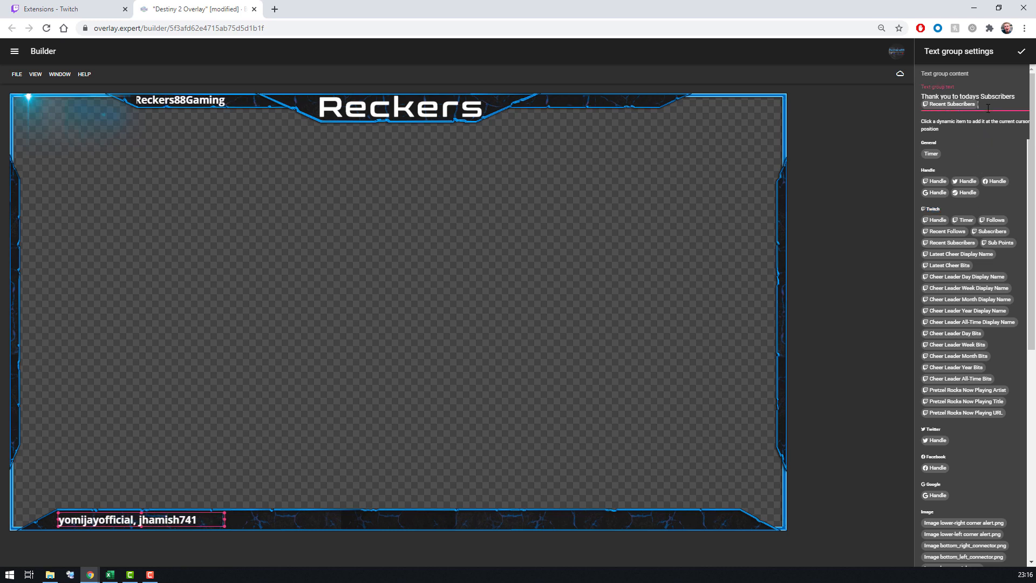
pyautogui.press('BackSpace')
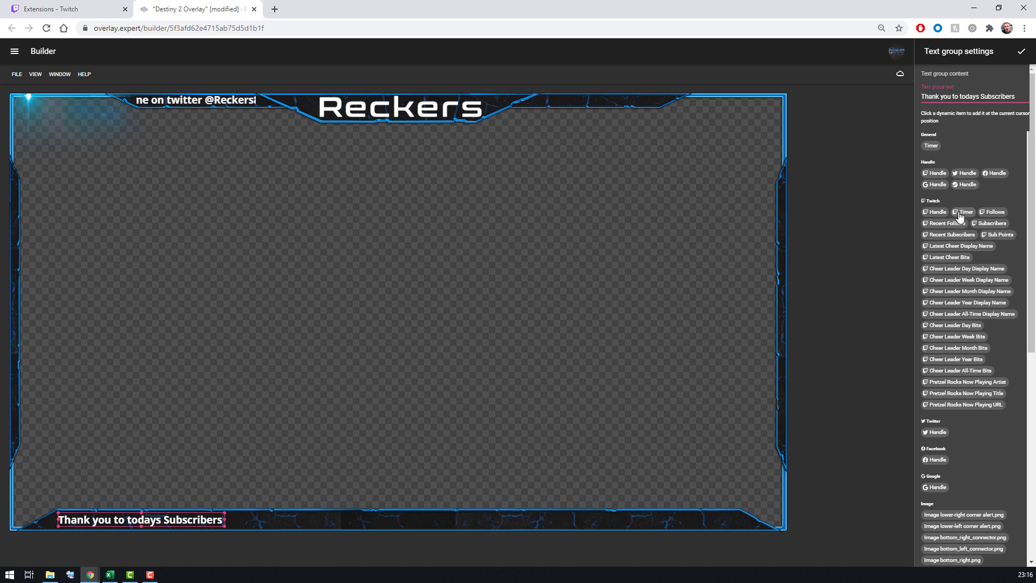
pyautogui.click(992, 214)
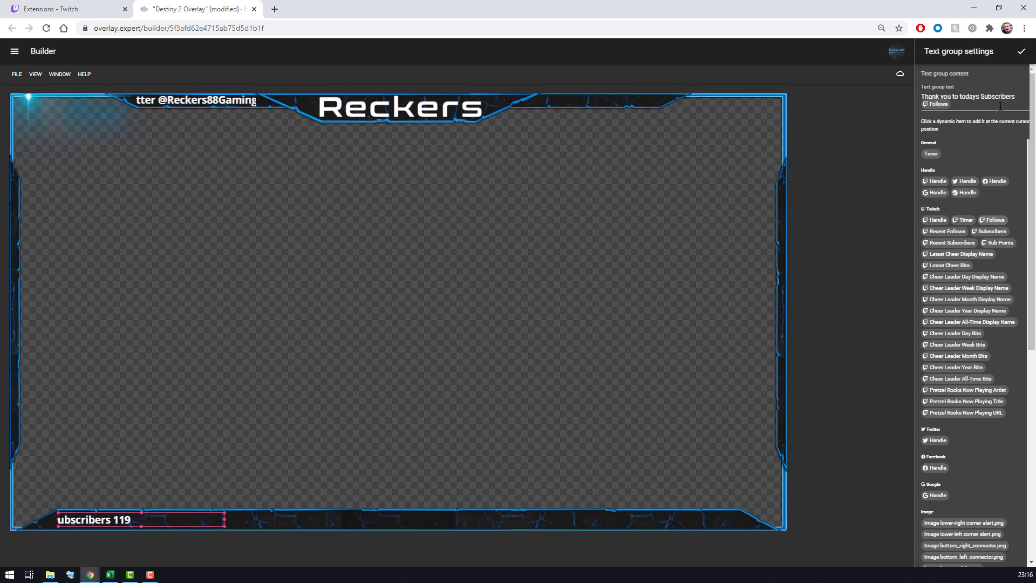
# - Delete the text group's whole content, including the Follows item and the thank-you text
pyautogui.click(1024, 98)
pyautogui.moveTo(965, 97); pyautogui.dragTo(941, 99)
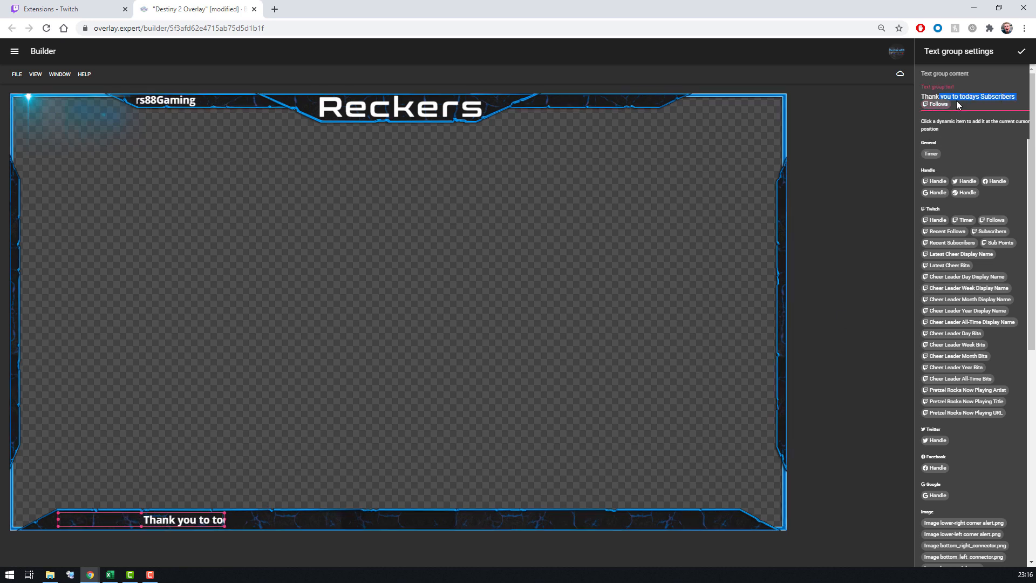
pyautogui.click(959, 105)
pyautogui.press('BackSpace')
pyautogui.press('BackSpace')
pyautogui.press('BackSpace')
pyautogui.press('BackSpace')
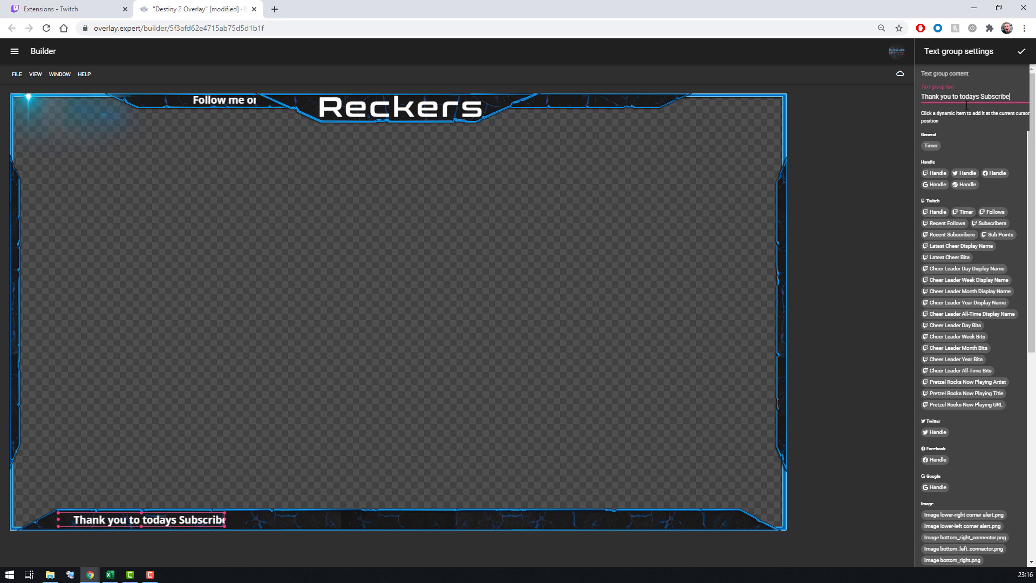
pyautogui.press('BackSpace')
pyautogui.press('BackSpace')
pyautogui.press('BackSpace')
pyautogui.press('BackSpace')
pyautogui.press('BackSpace')
pyautogui.press('BackSpace')
pyautogui.press('BackSpace')
pyautogui.press('BackSpace')
pyautogui.press('BackSpace')
pyautogui.press('BackSpace')
pyautogui.press('BackSpace')
pyautogui.press('BackSpace')
pyautogui.press('BackSpace')
pyautogui.press('BackSpace')
pyautogui.press('BackSpace')
pyautogui.press('BackSpace')
pyautogui.press('BackSpace')
pyautogui.press('BackSpace')
pyautogui.press('BackSpace')
pyautogui.press('BackSpace')
pyautogui.press('BackSpace')
pyautogui.press('BackSpace')
pyautogui.press('BackSpace')
pyautogui.press('BackSpace')
pyautogui.press('BackSpace')
pyautogui.press('BackSpace')
pyautogui.press('BackSpace')
pyautogui.press('BackSpace')
pyautogui.press('BackSpace')
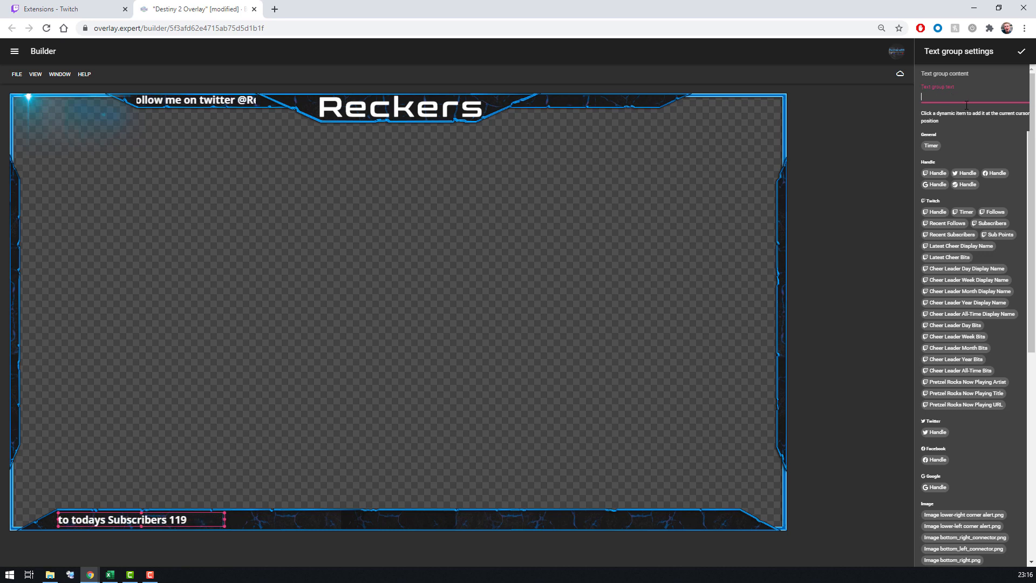
# - Try the Twitch Recent Follows dynamic item alone in the text group, and remove it again
pyautogui.click(954, 225)
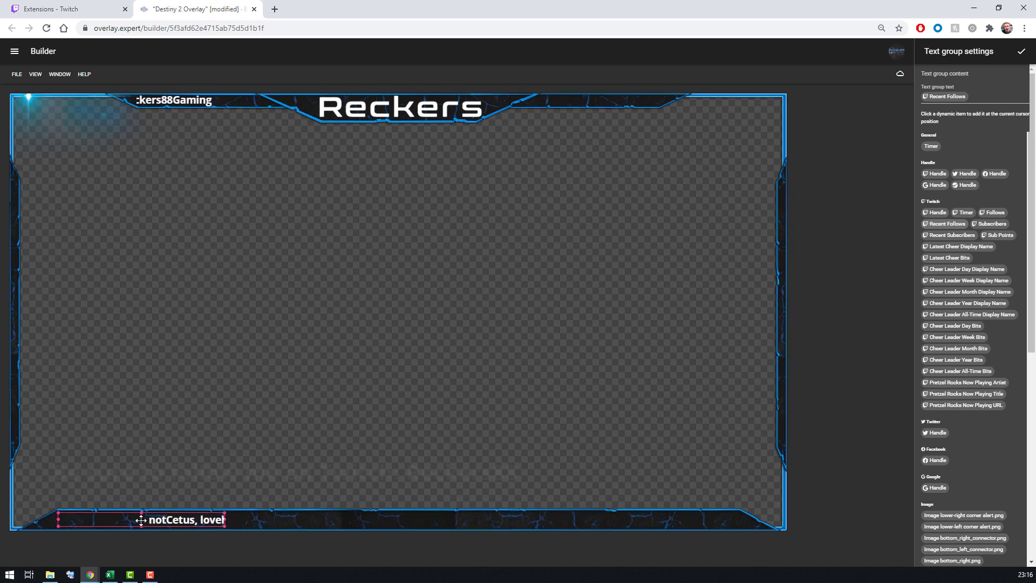
pyautogui.click(974, 102)
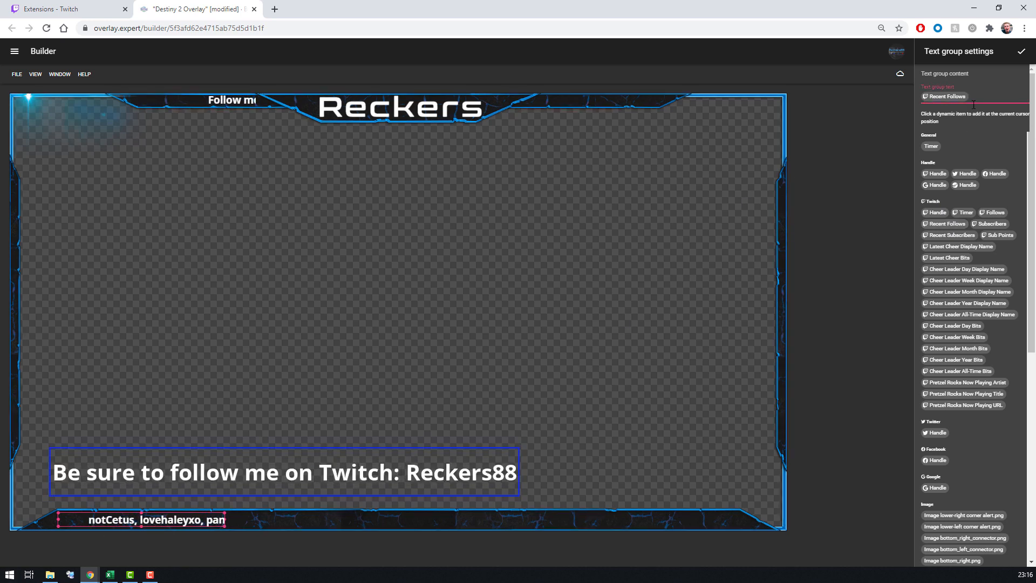
pyautogui.press('BackSpace')
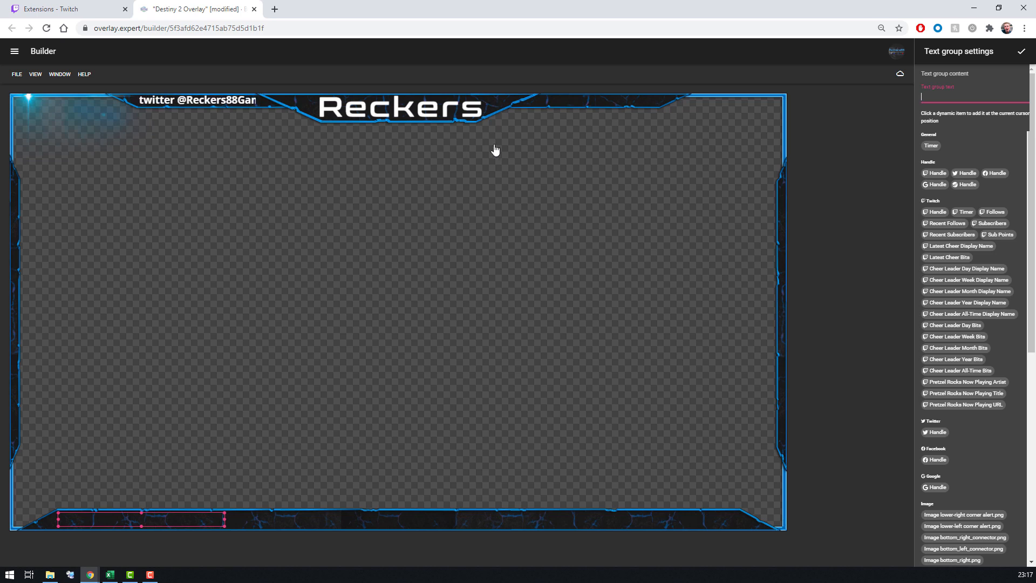
# - Insert the Twitch Handle dynamic item in the text group, trying the Twitter Handle item beside it and removing it again
pyautogui.click(938, 176)
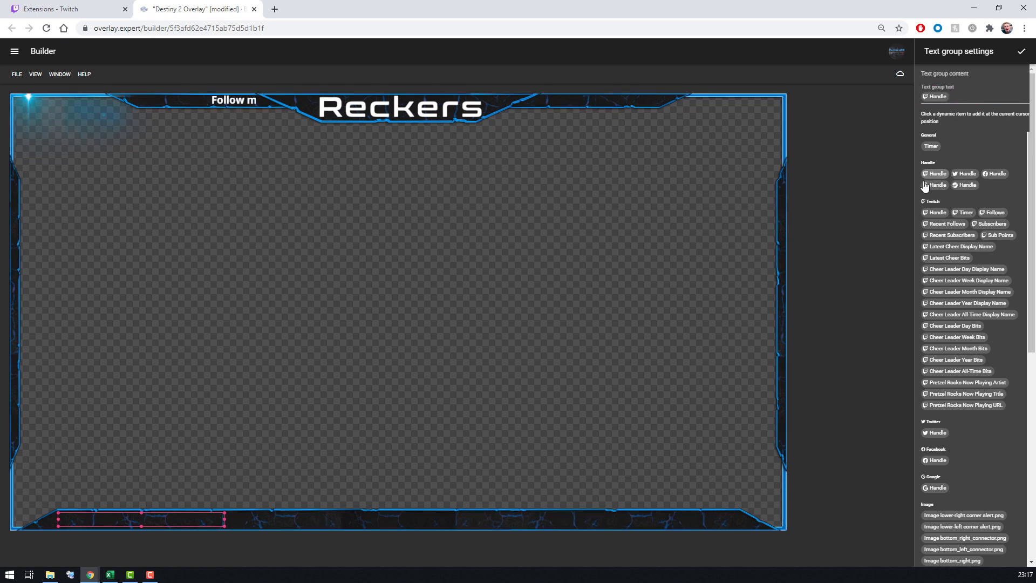
pyautogui.click(967, 173)
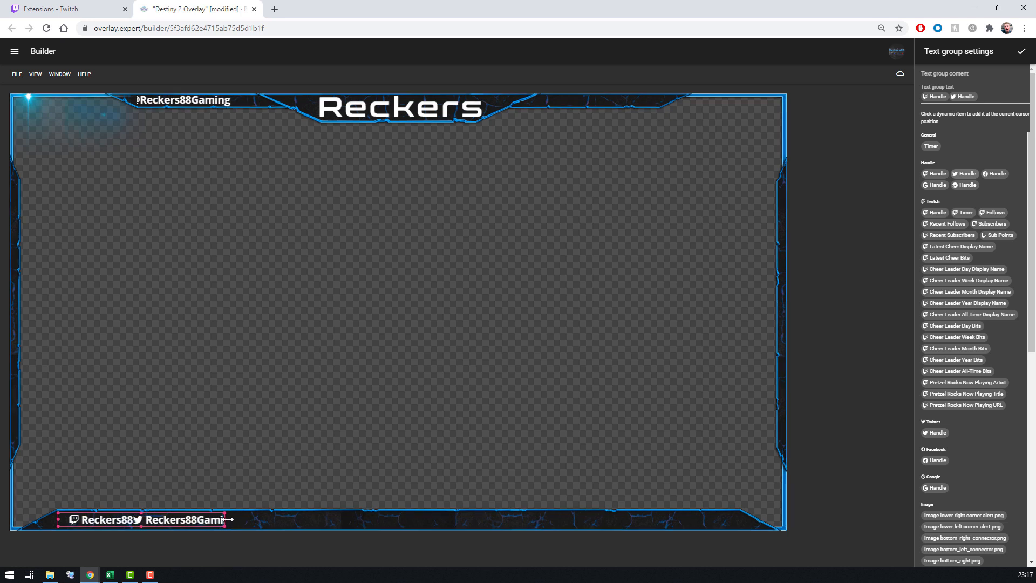
pyautogui.click(1017, 93)
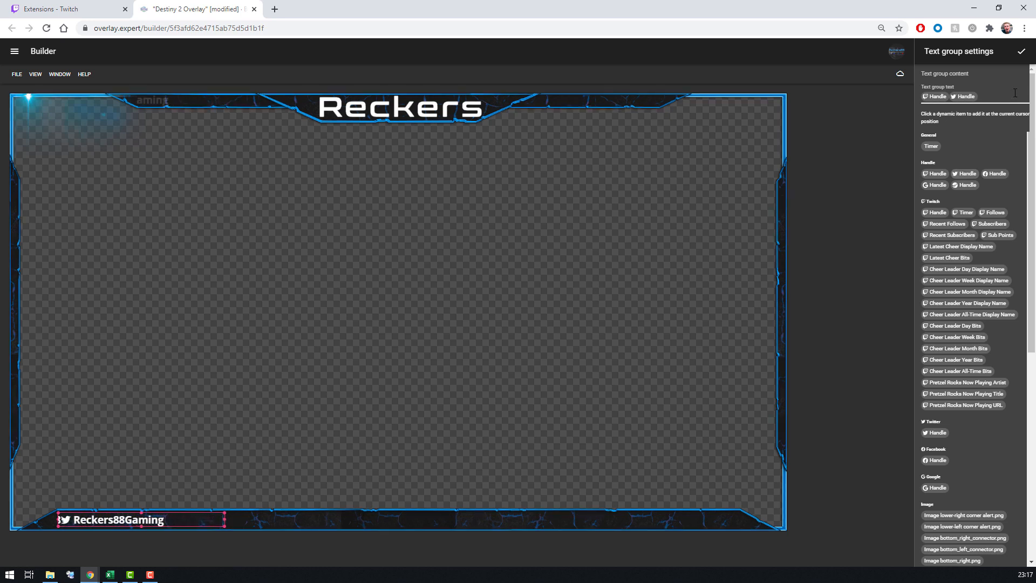
pyautogui.press('BackSpace')
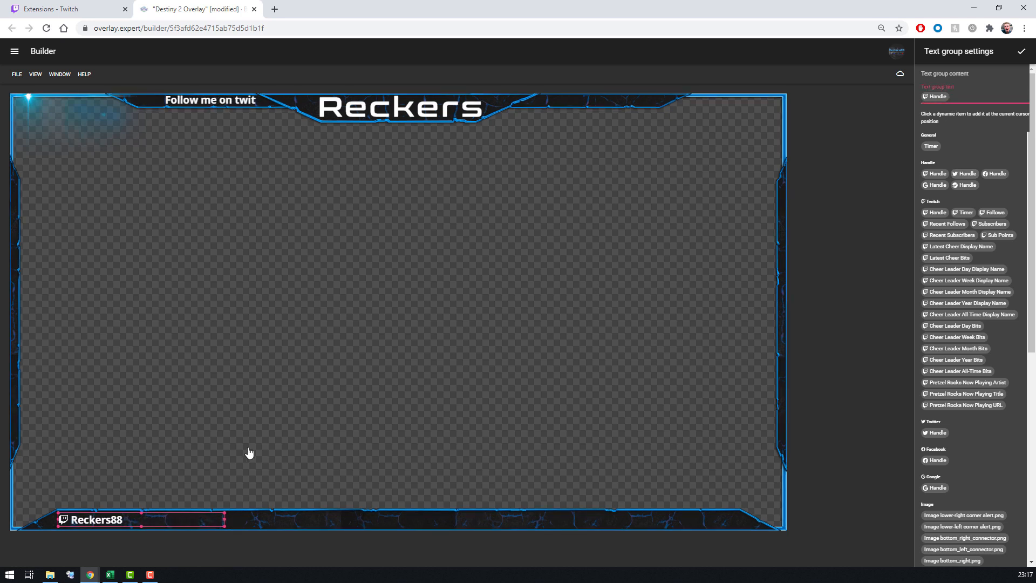
# - Narrow the text layer's box to fit the handle, save the overlay and return to the overlay settings
pyautogui.moveTo(222, 518); pyautogui.dragTo(125, 518)
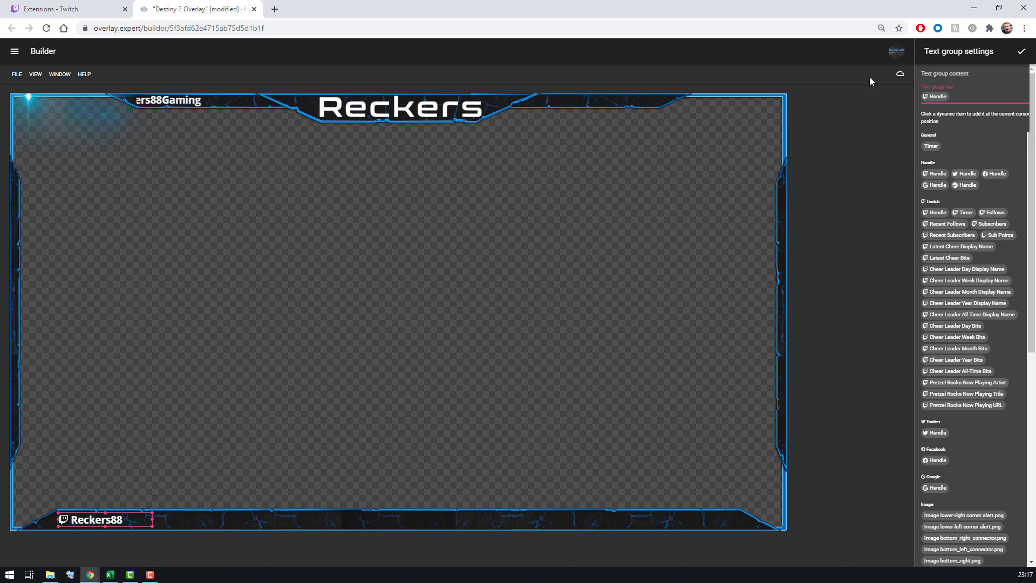
pyautogui.click(901, 77)
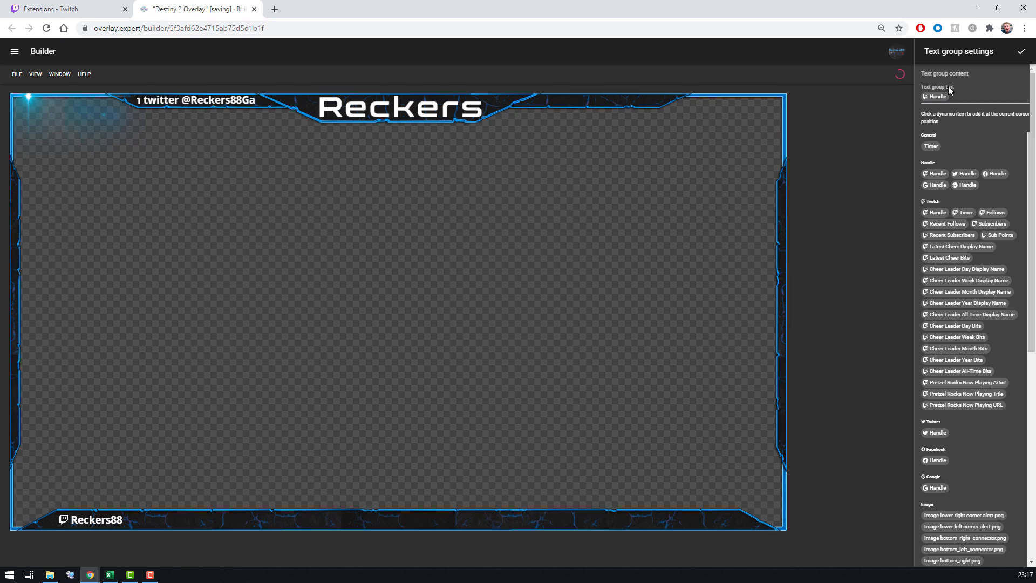
pyautogui.click(1022, 53)
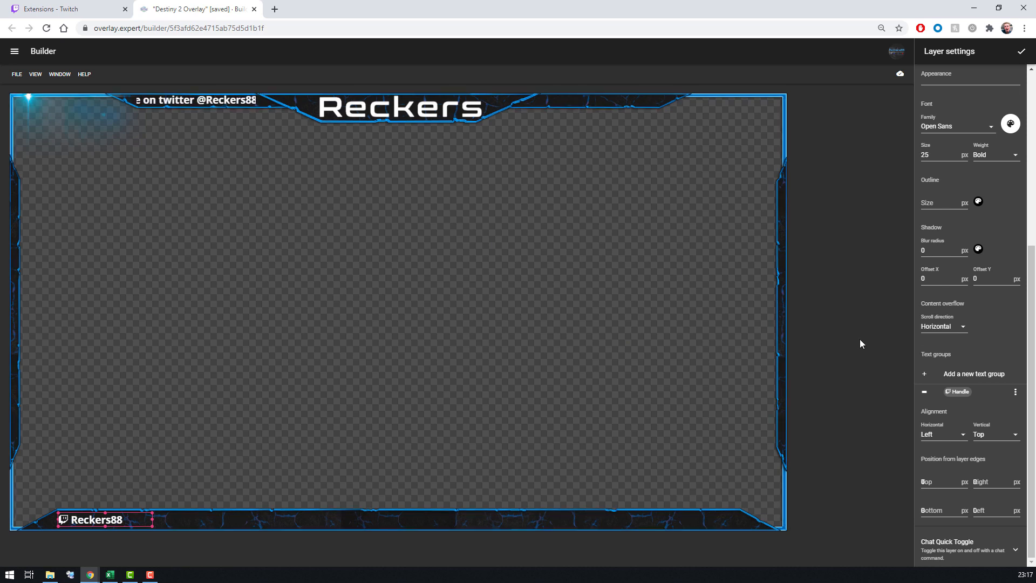
pyautogui.scroll(5, 949, 241)
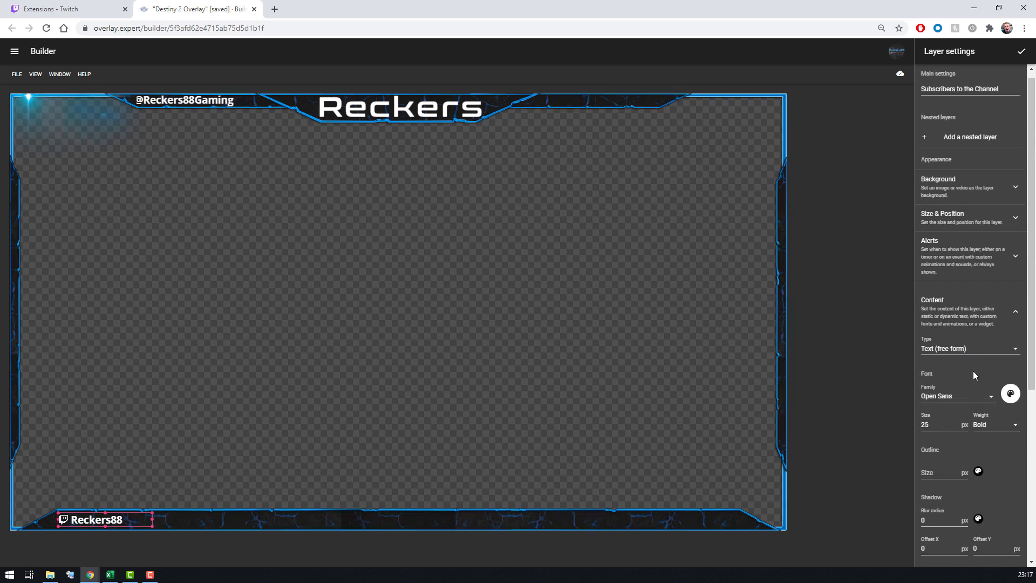
pyautogui.click(1022, 51)
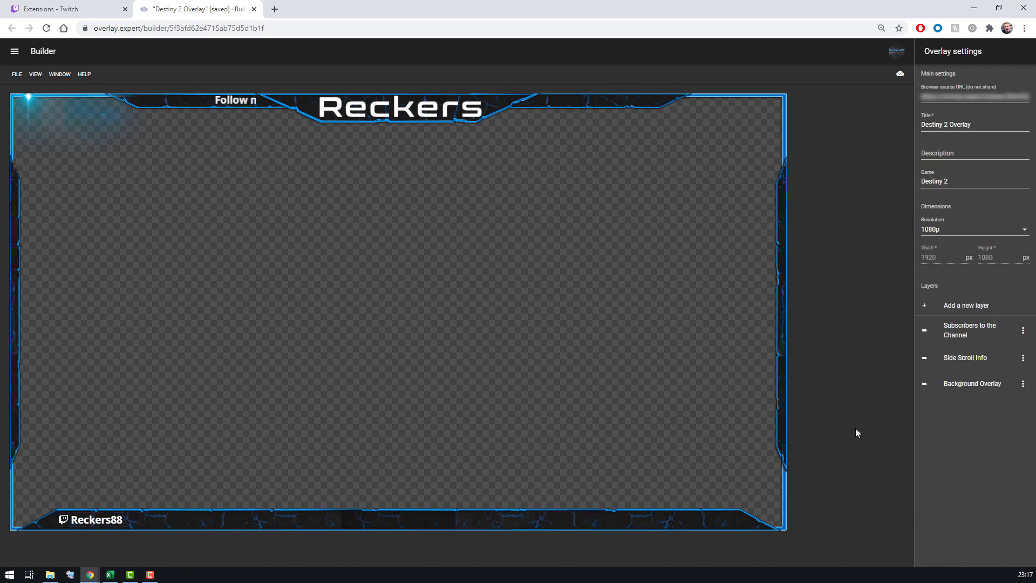
# - Add a new layer to the overlay and place it near the canvas's right edge, below mid-height
pyautogui.click(932, 307)
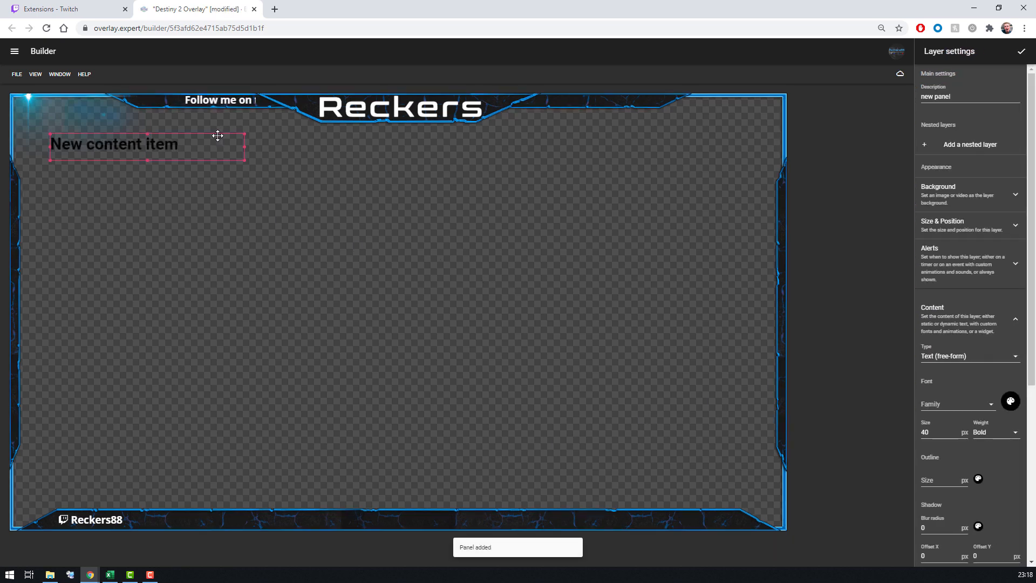
pyautogui.moveTo(218, 135); pyautogui.dragTo(815, 405)
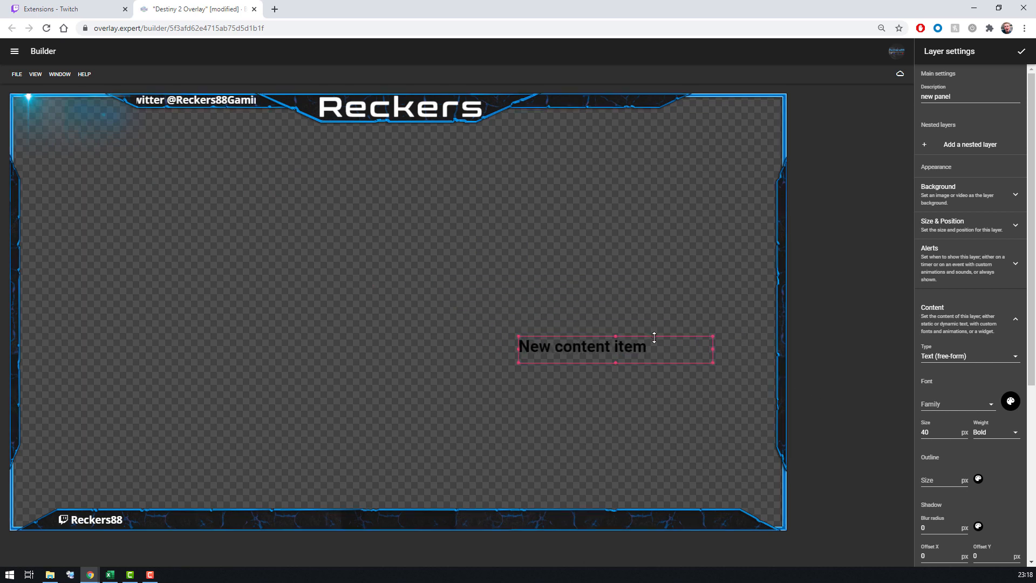
pyautogui.moveTo(654, 337); pyautogui.dragTo(726, 338)
# - Set the new layer's content type to Twitch Chat Widget and stretch its box down to just above the overlay's bottom border
pyautogui.click(987, 358)
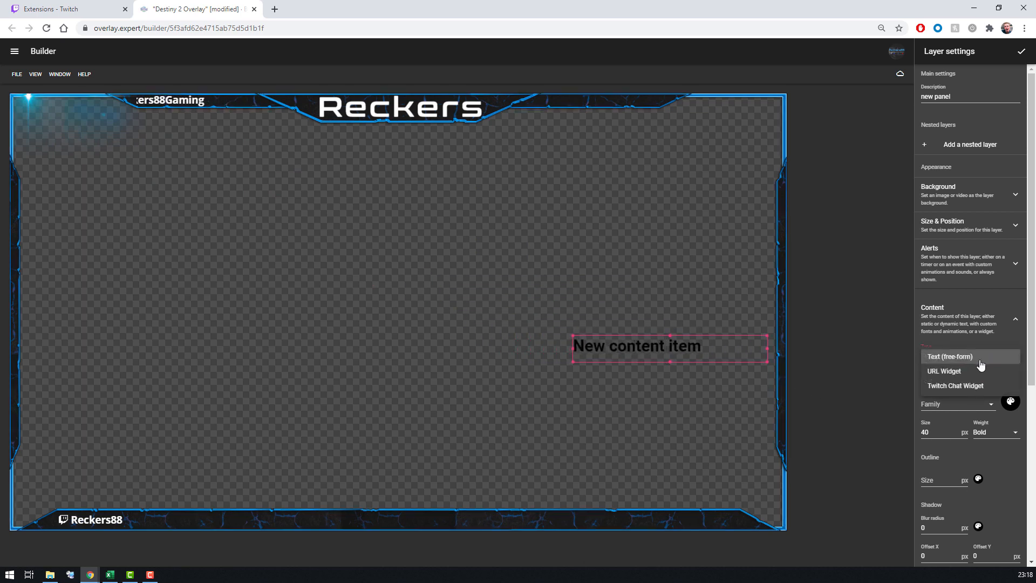
pyautogui.click(977, 388)
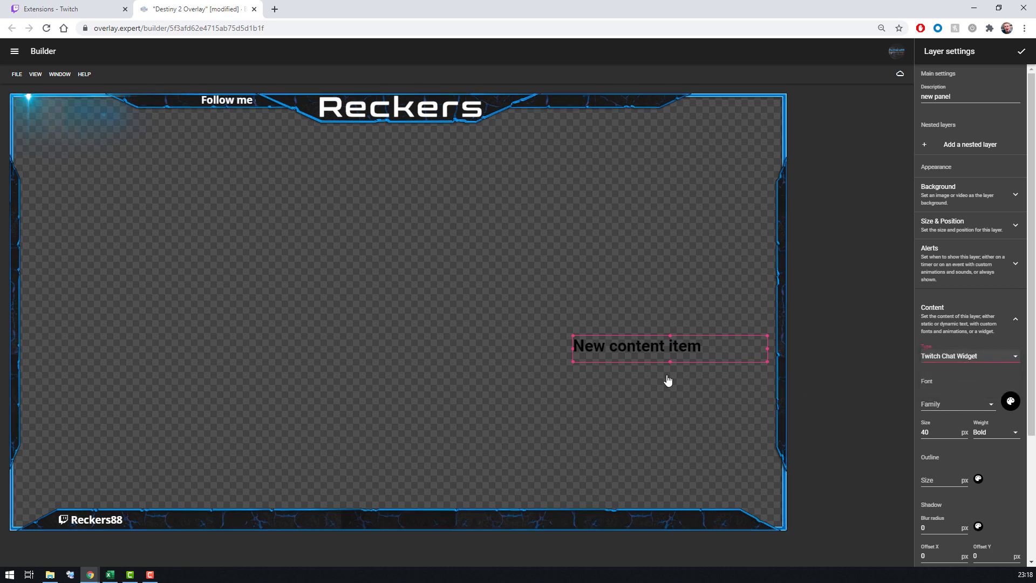
pyautogui.moveTo(672, 361); pyautogui.dragTo(669, 513)
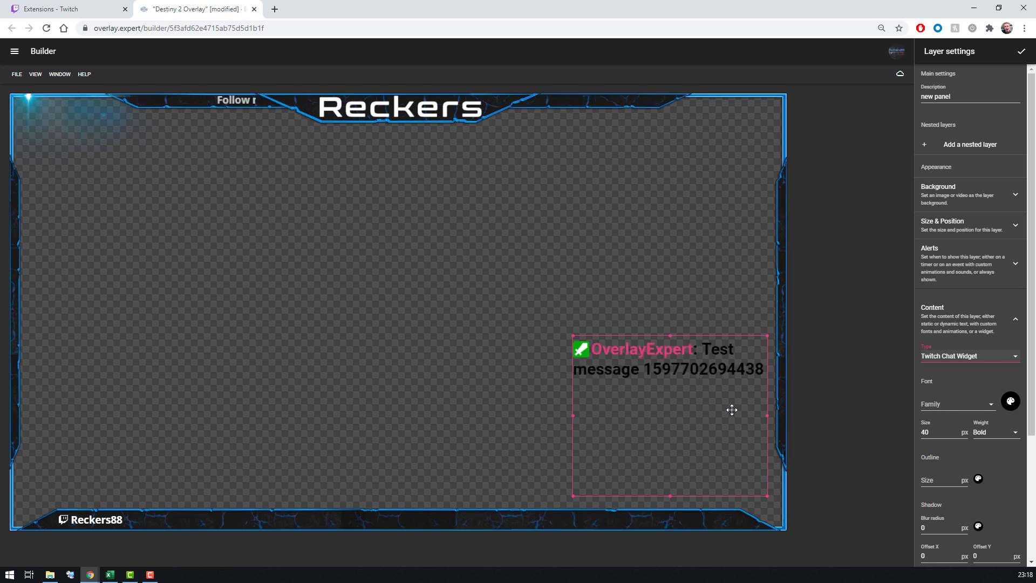
# - Set the chat widget's font to Open Sans, size 20 px, with Bold weight
pyautogui.click(924, 432)
pyautogui.write('20')
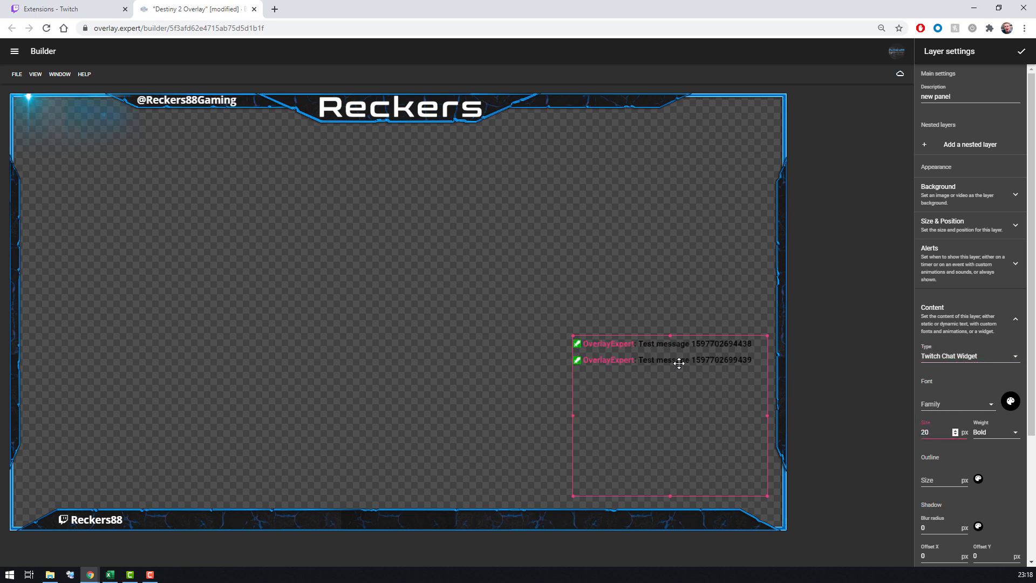
pyautogui.click(946, 405)
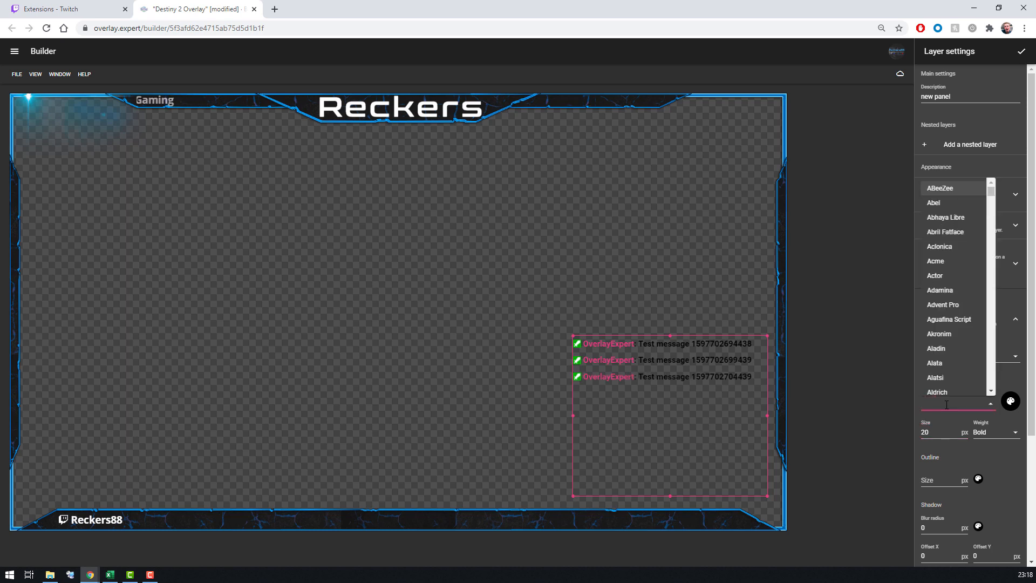
pyautogui.write('Open San')
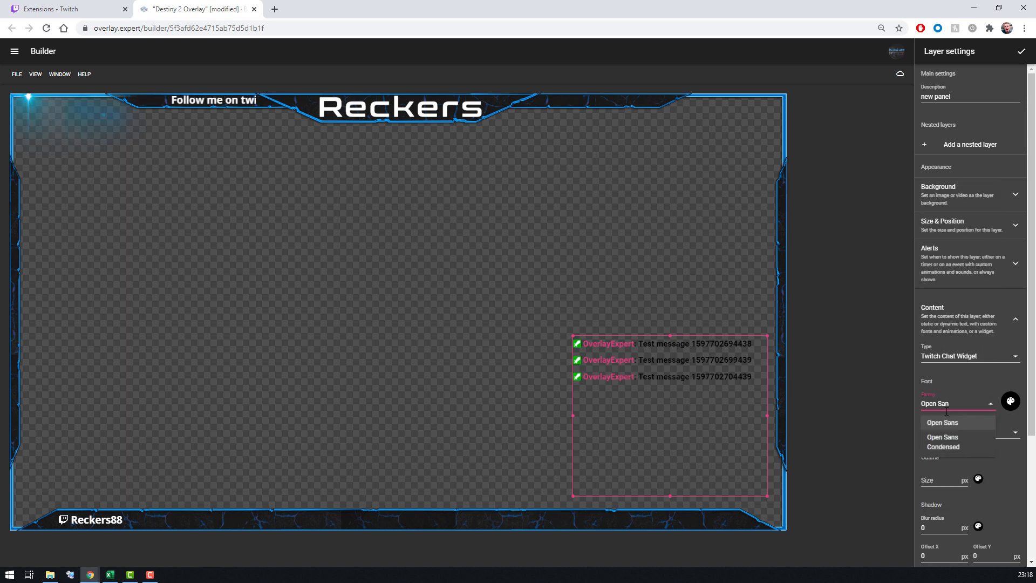
pyautogui.click(987, 423)
pyautogui.click(990, 422)
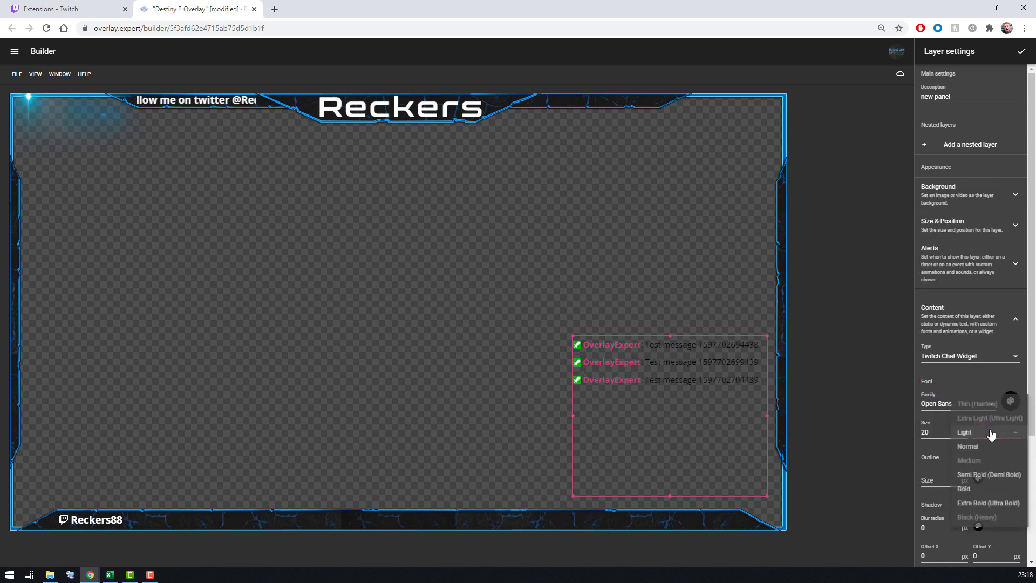
pyautogui.click(986, 490)
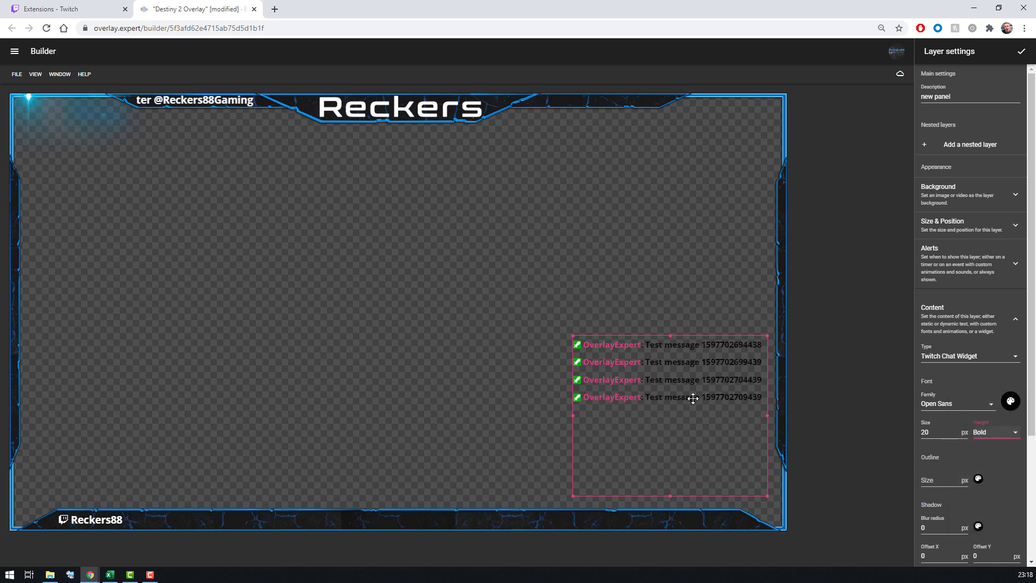
# - Make the chat text white (#FFFFFF) and set its font size to 15 px
pyautogui.click(1011, 401)
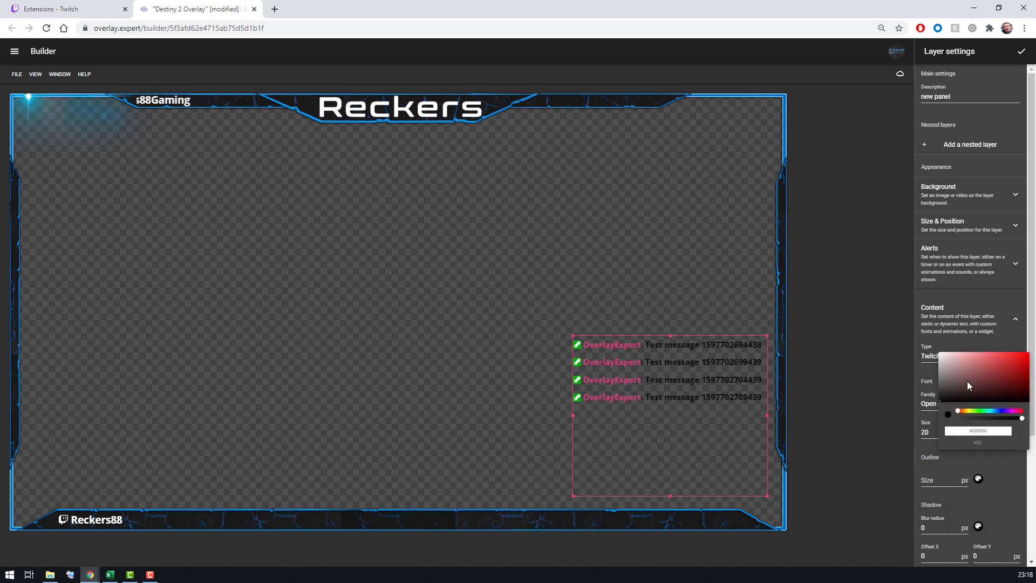
pyautogui.moveTo(967, 381); pyautogui.dragTo(919, 335)
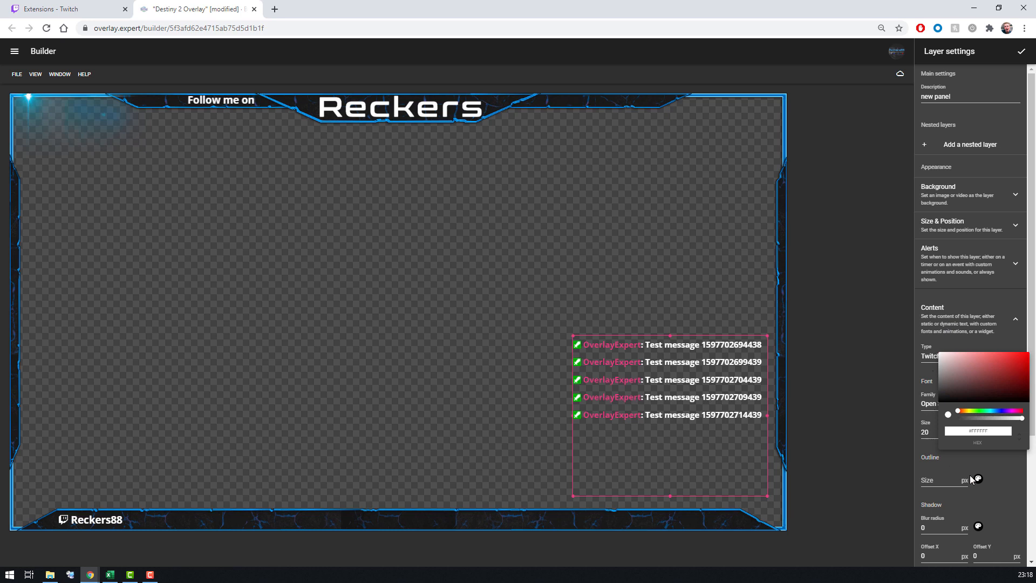
pyautogui.click(1005, 470)
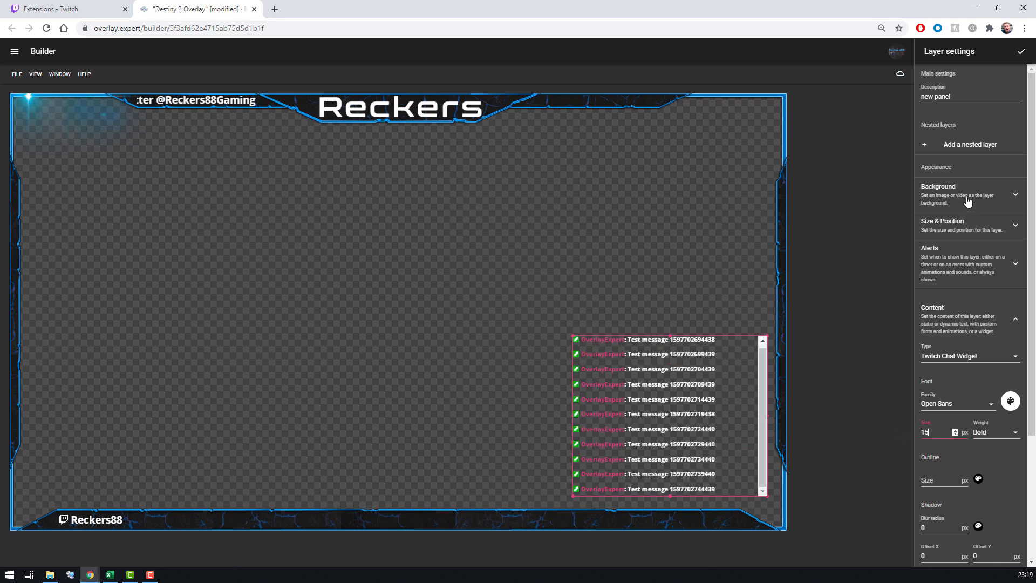
pyautogui.click(961, 321)
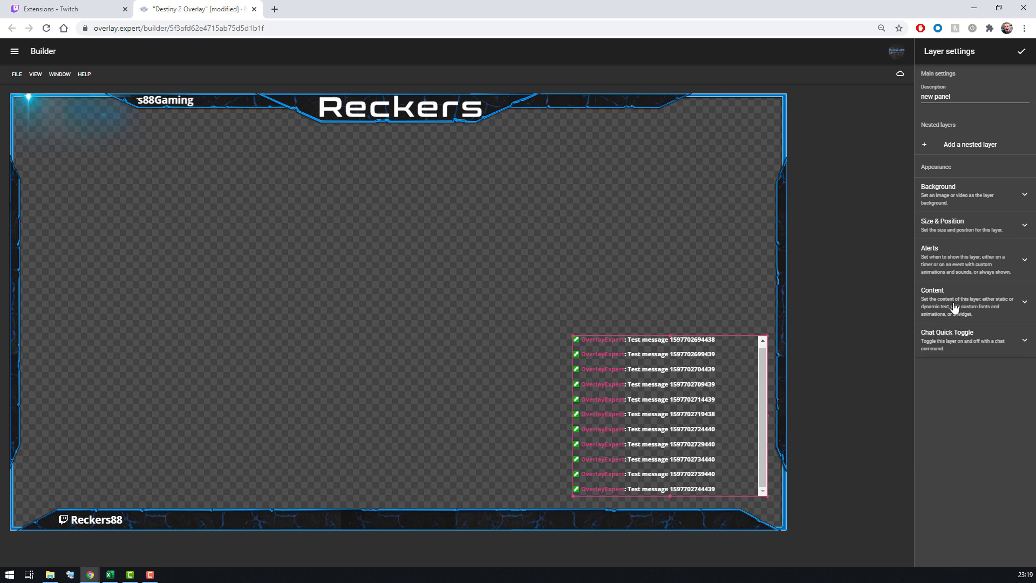
# - Give the chat layer a dark grey background colour with an opacity of 0.5
pyautogui.click(956, 193)
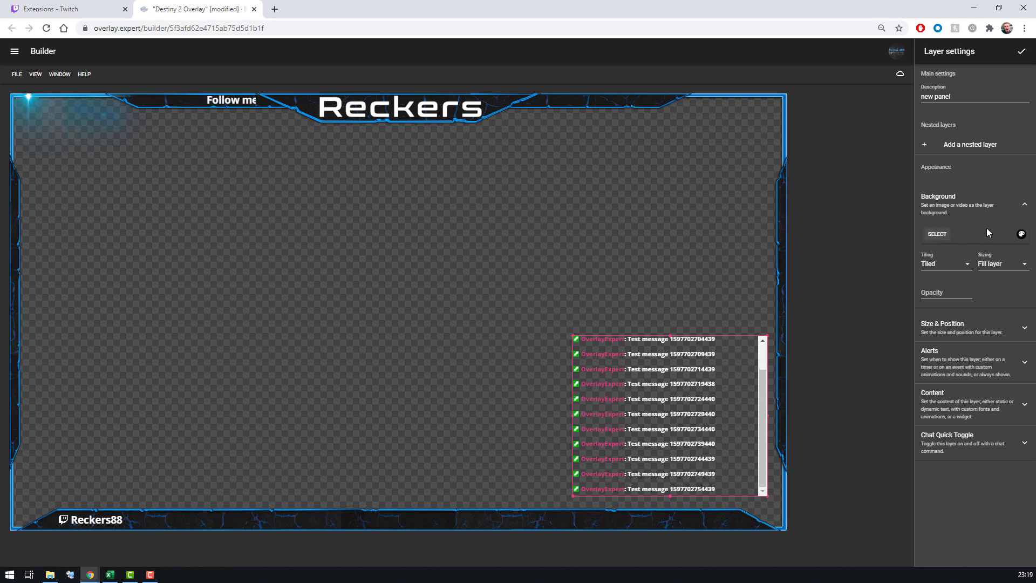
pyautogui.click(1020, 236)
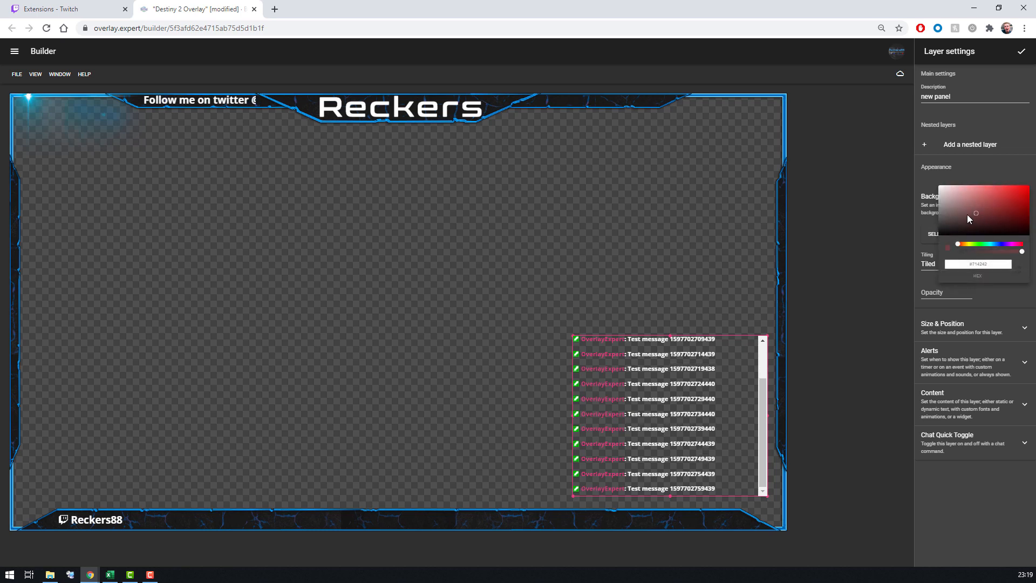
pyautogui.moveTo(942, 226); pyautogui.dragTo(935, 222)
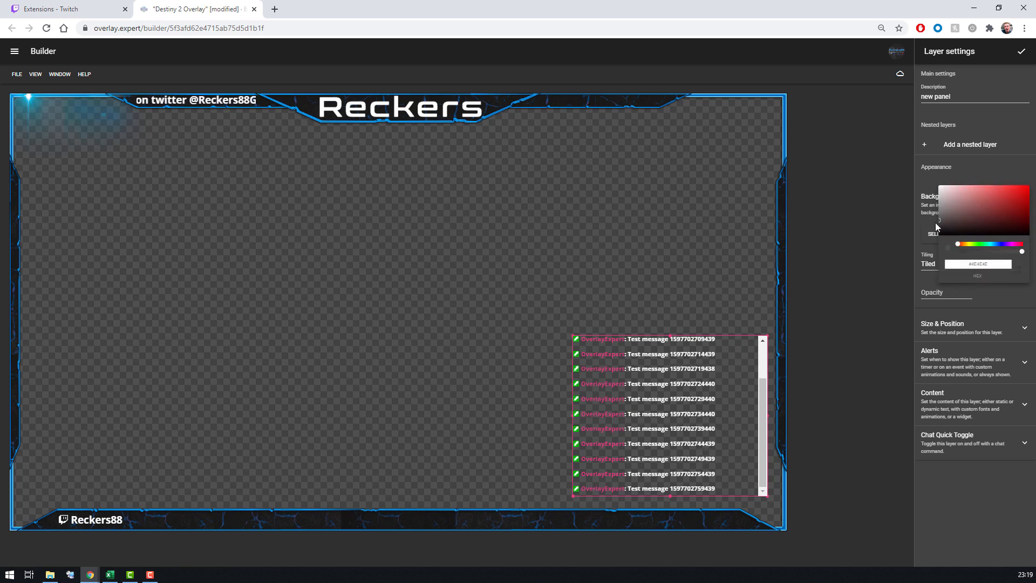
pyautogui.click(1009, 294)
pyautogui.click(967, 294)
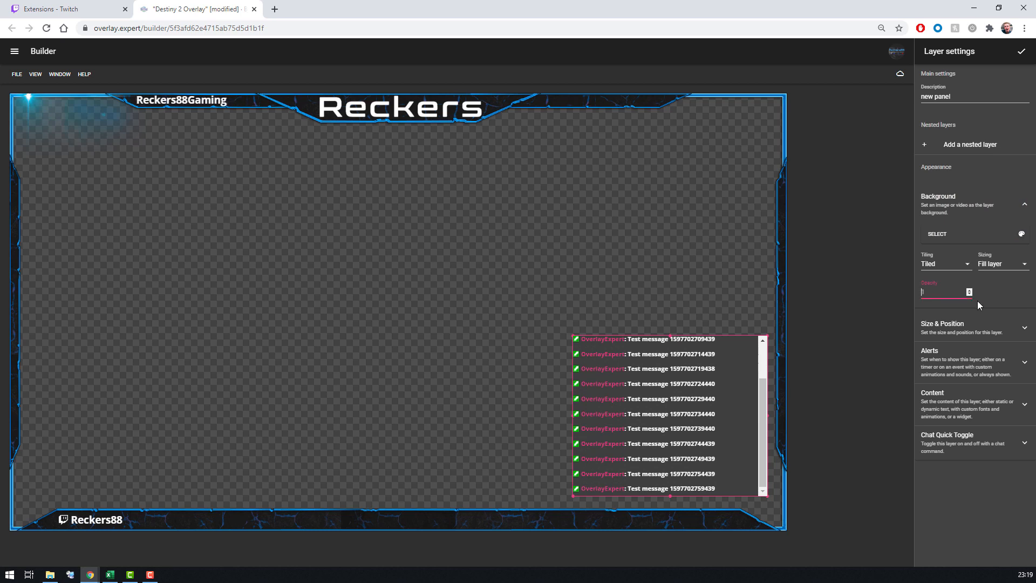
pyautogui.write('0.5')
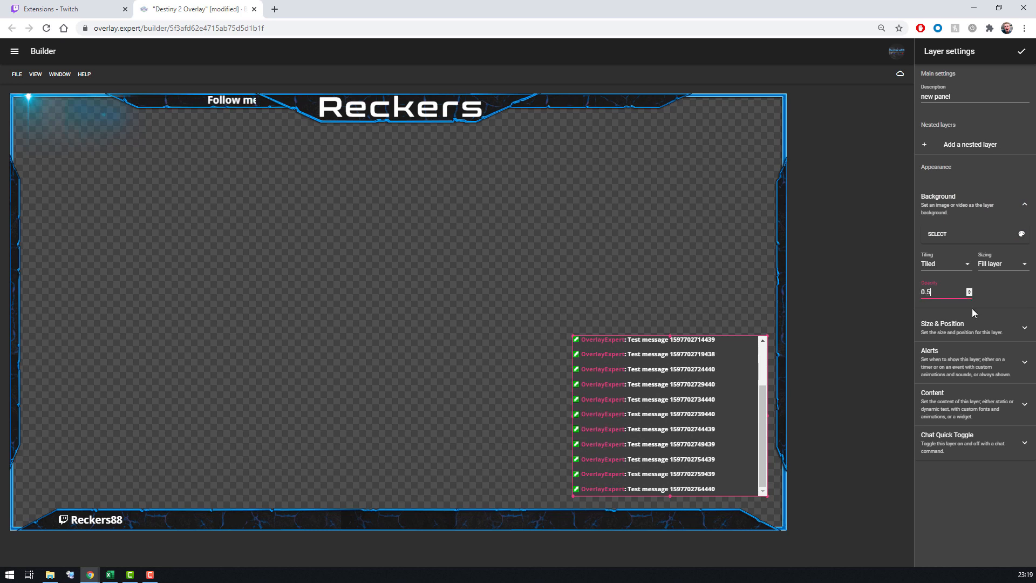
pyautogui.click(739, 310)
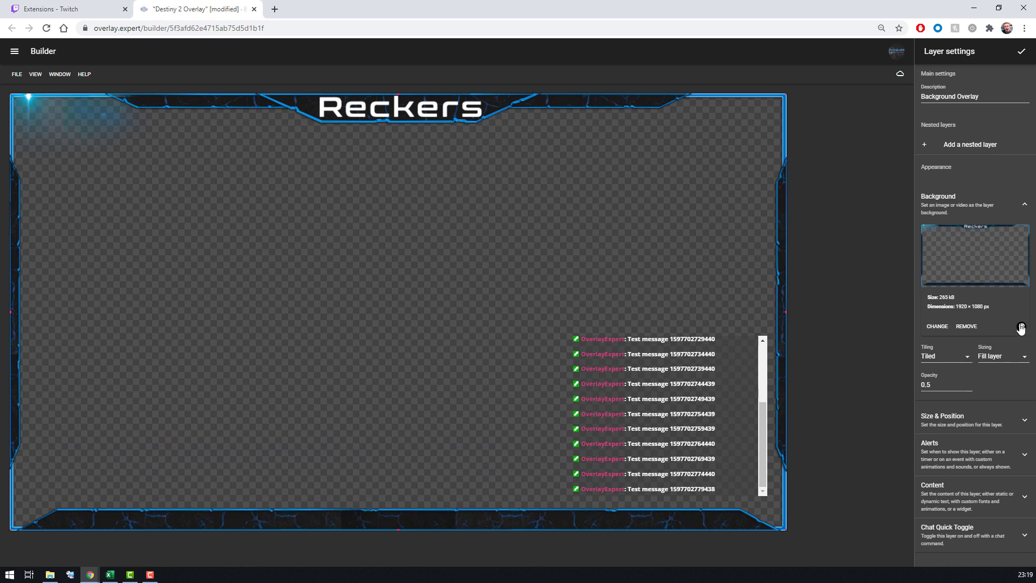
pyautogui.click(1022, 52)
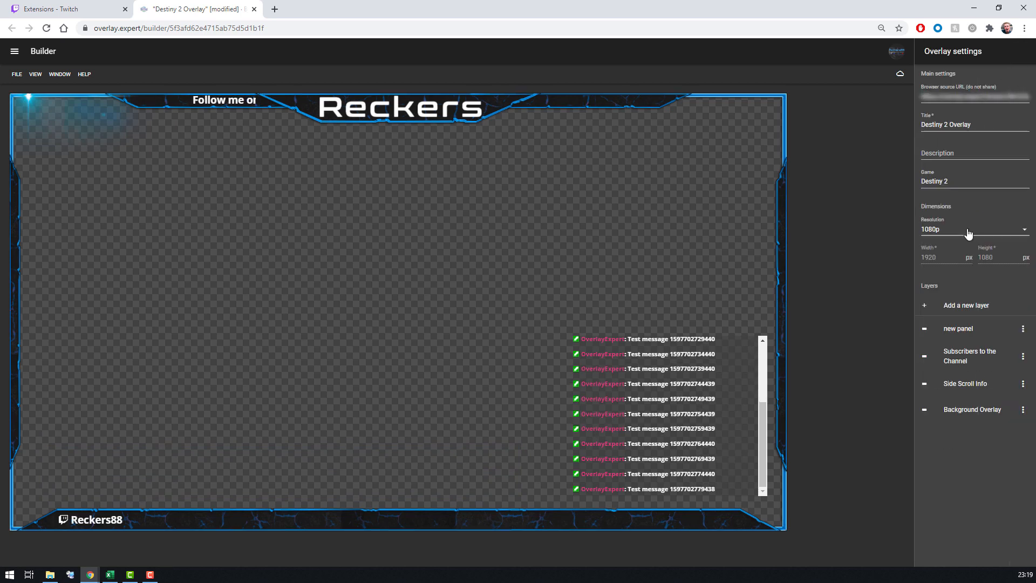
pyautogui.click(959, 328)
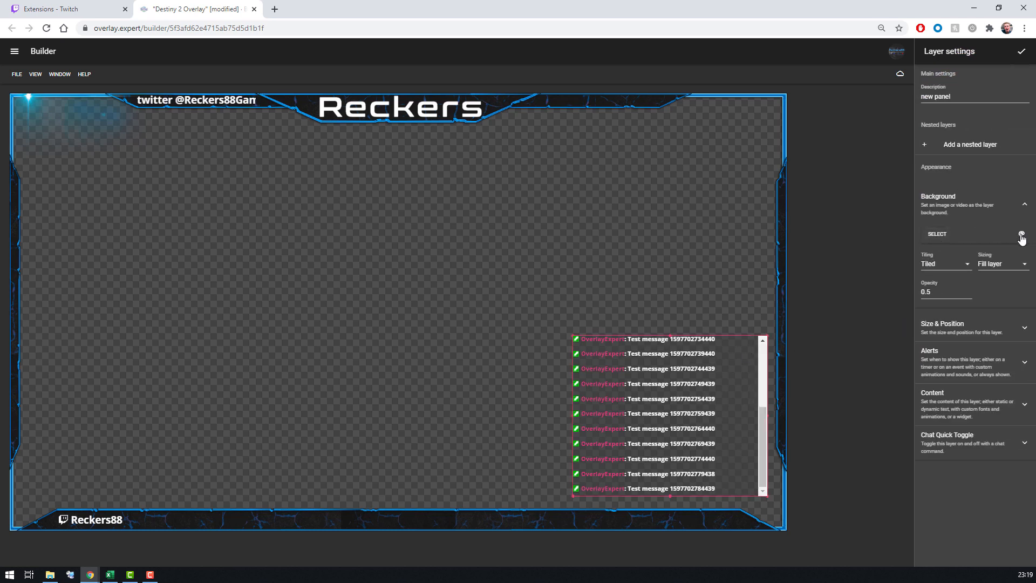
pyautogui.click(1022, 51)
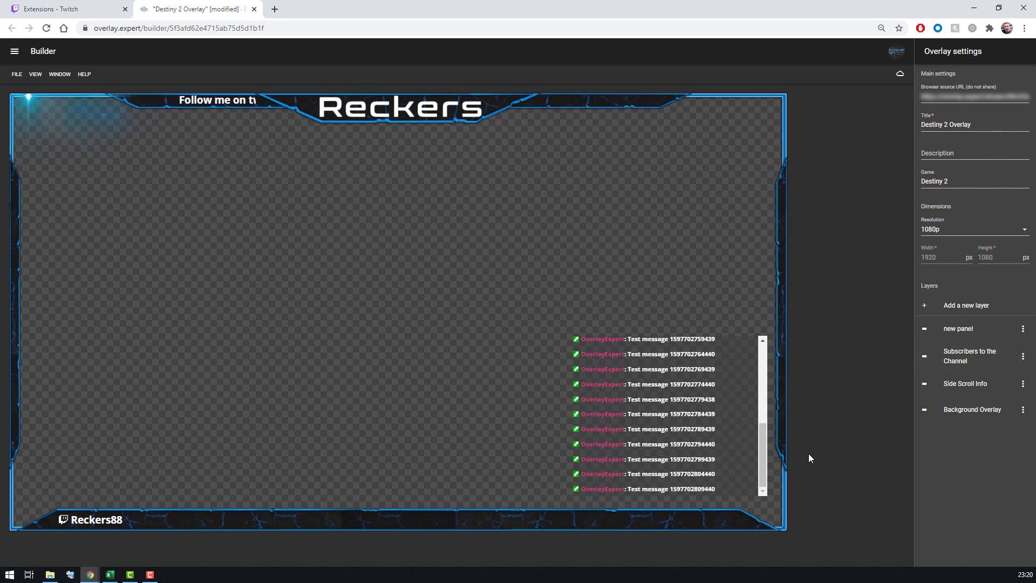
# - Rename the new panel layer as "Chat Panel" and return to the overlay settings
pyautogui.click(951, 336)
pyautogui.moveTo(953, 97); pyautogui.dragTo(914, 92)
pyautogui.write('Cha')
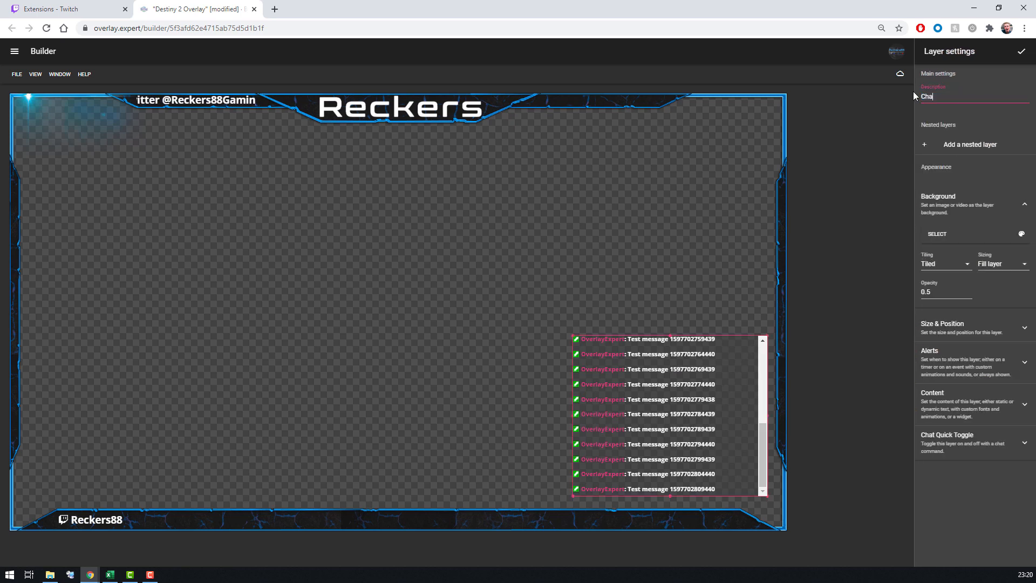
pyautogui.write('t Panel')
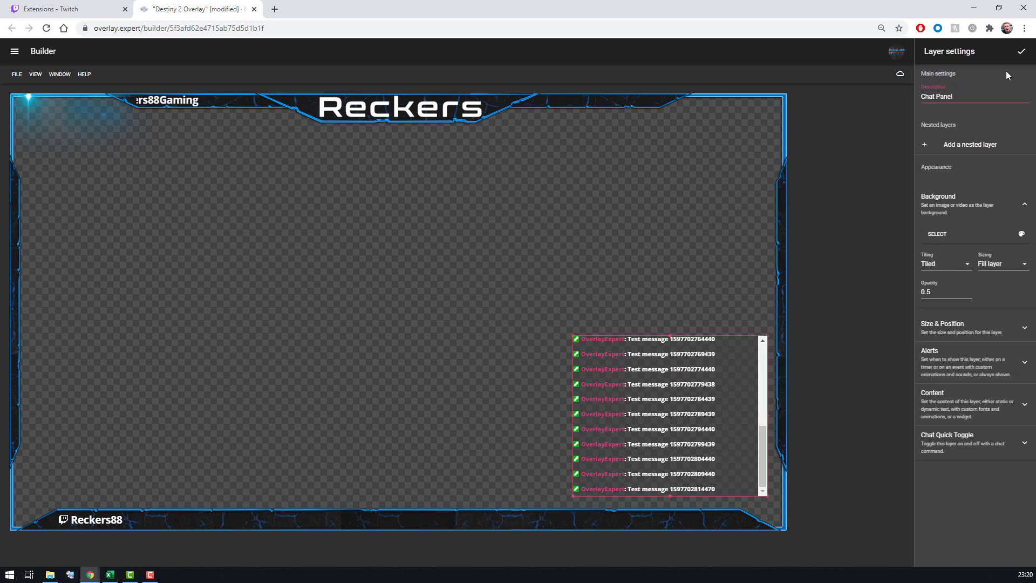
pyautogui.click(1016, 54)
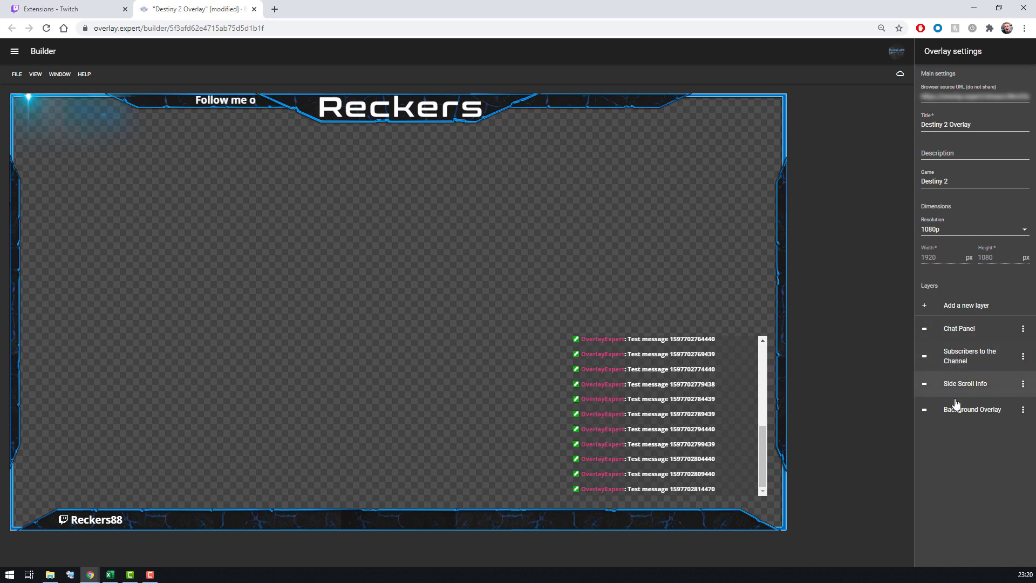
# - Add a new layer, enter the streamer's name as its description, and move its box lower on the canvas
pyautogui.click(956, 307)
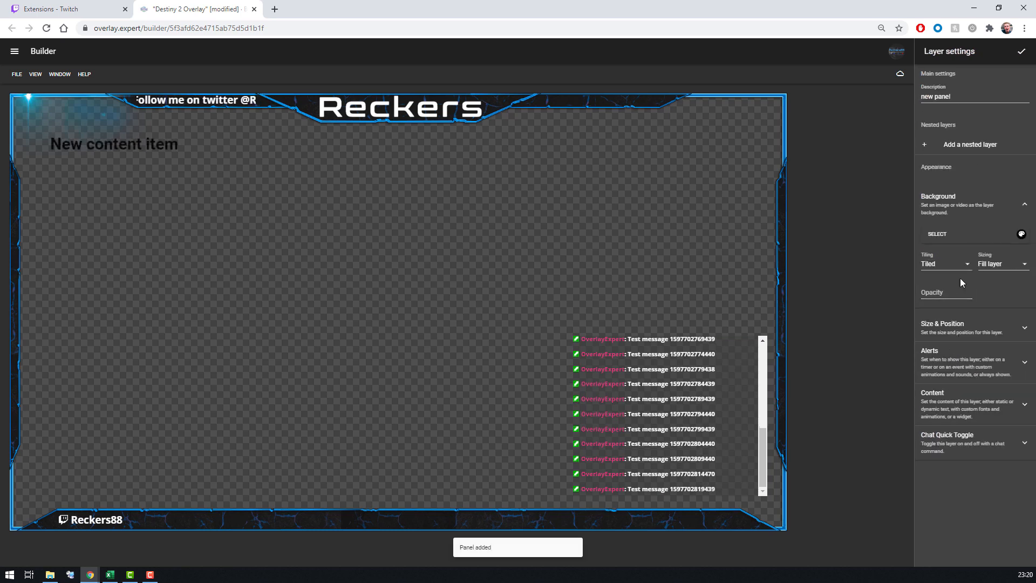
pyautogui.moveTo(949, 95); pyautogui.dragTo(910, 97)
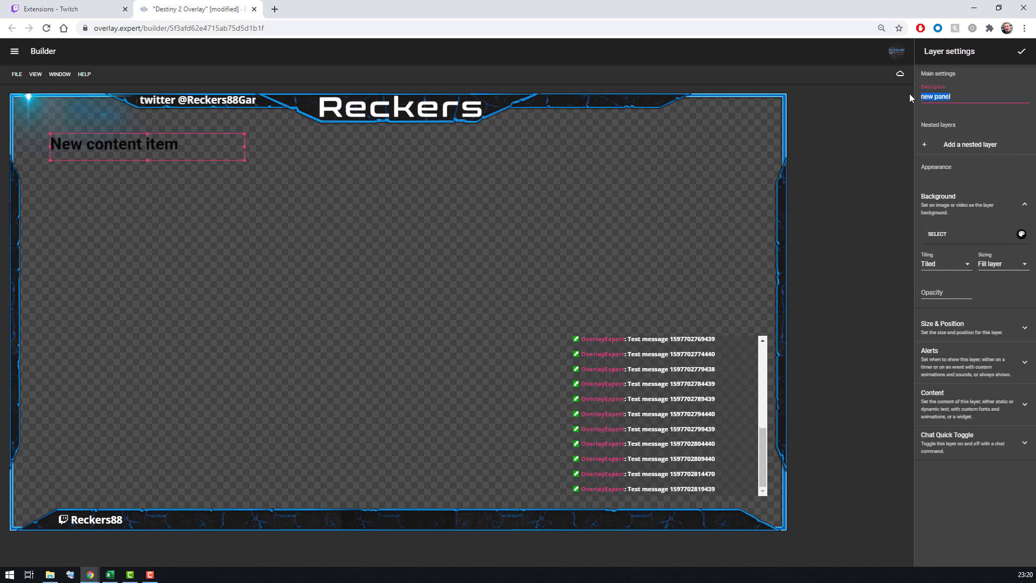
pyautogui.write('J')
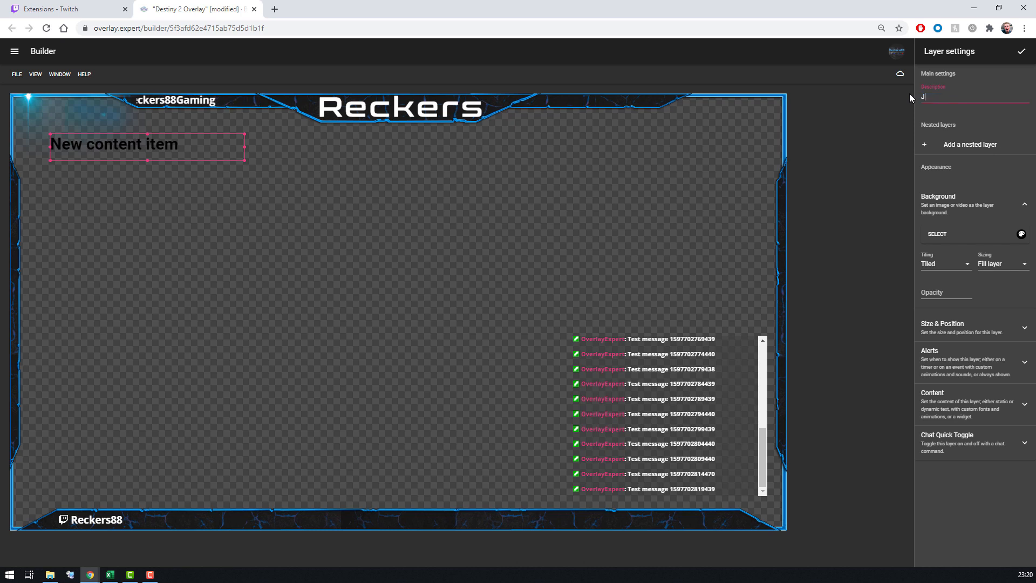
pyautogui.write('ake Reckers')
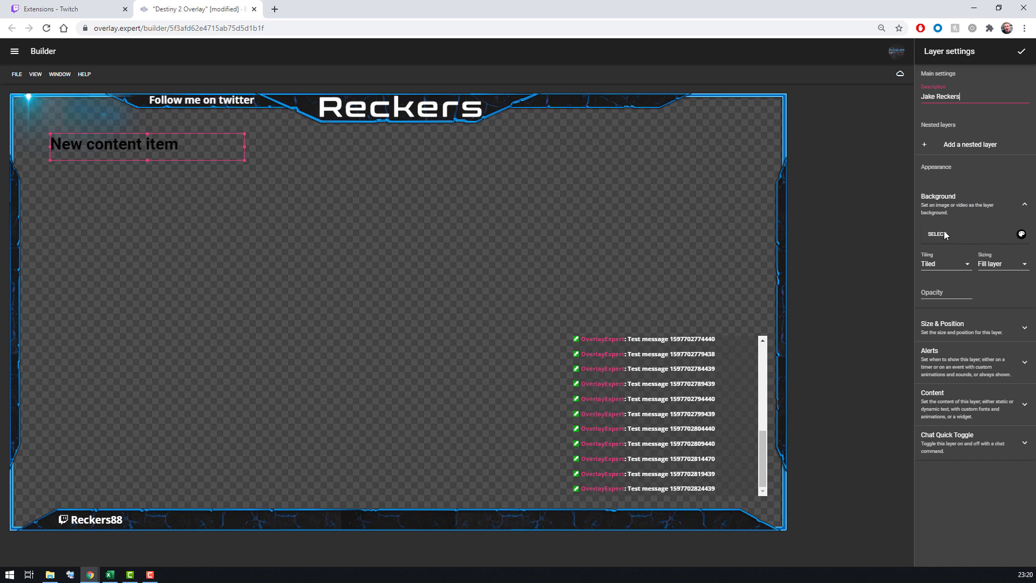
pyautogui.click(953, 203)
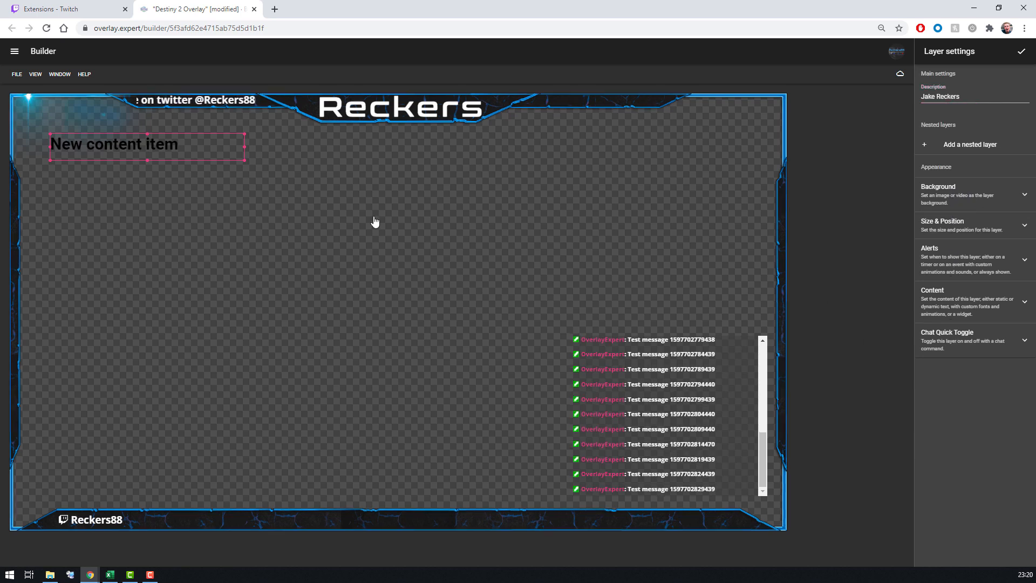
pyautogui.moveTo(212, 157); pyautogui.dragTo(219, 268)
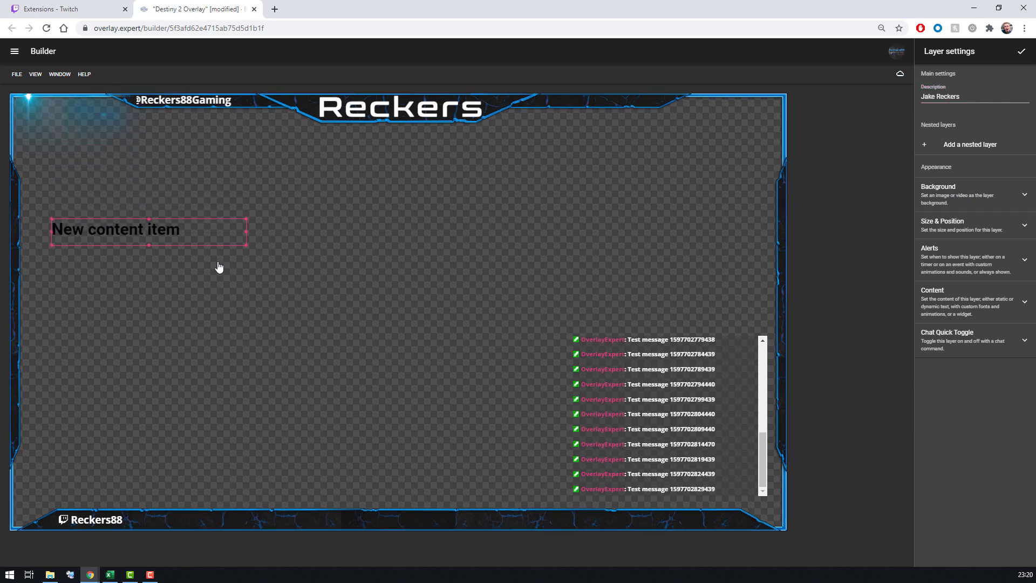
# - Clear the default "New content item" text from the new layer's text group and return to the layer settings
pyautogui.click(944, 305)
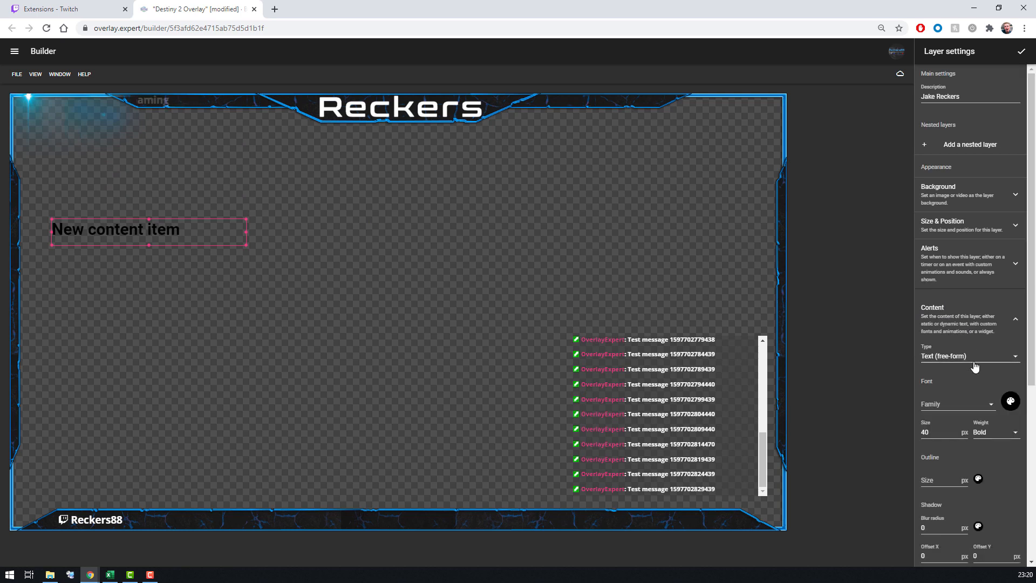
pyautogui.scroll(-4, 976, 432)
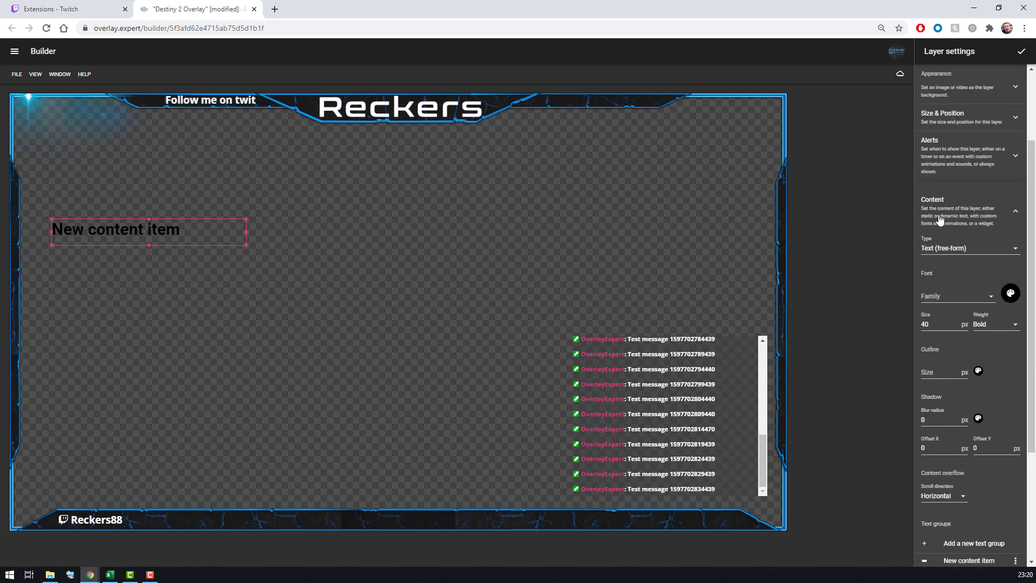
pyautogui.scroll(-5, 941, 220)
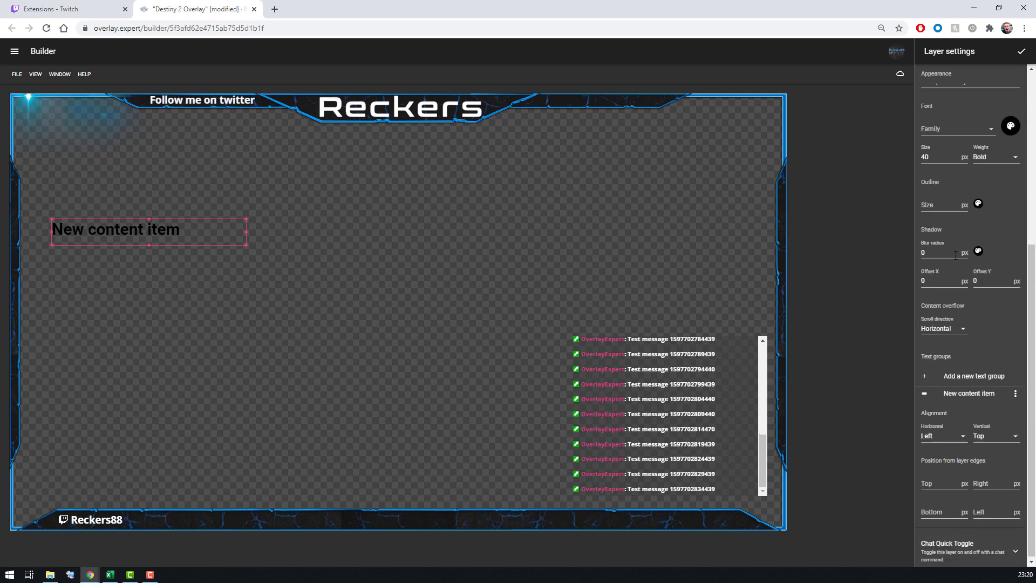
pyautogui.click(958, 392)
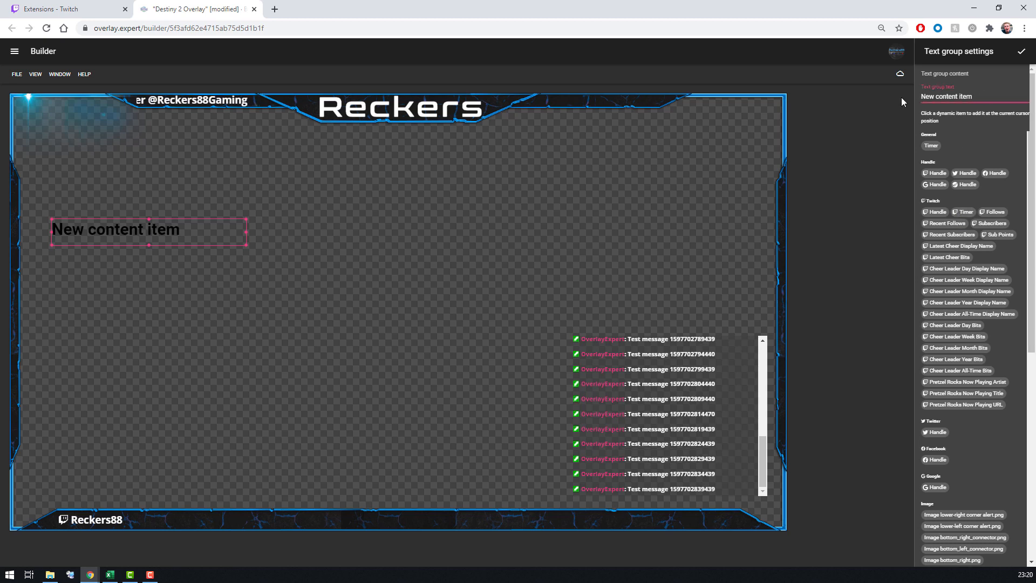
pyautogui.moveTo(973, 97); pyautogui.dragTo(936, 97)
pyautogui.press('BackSpace')
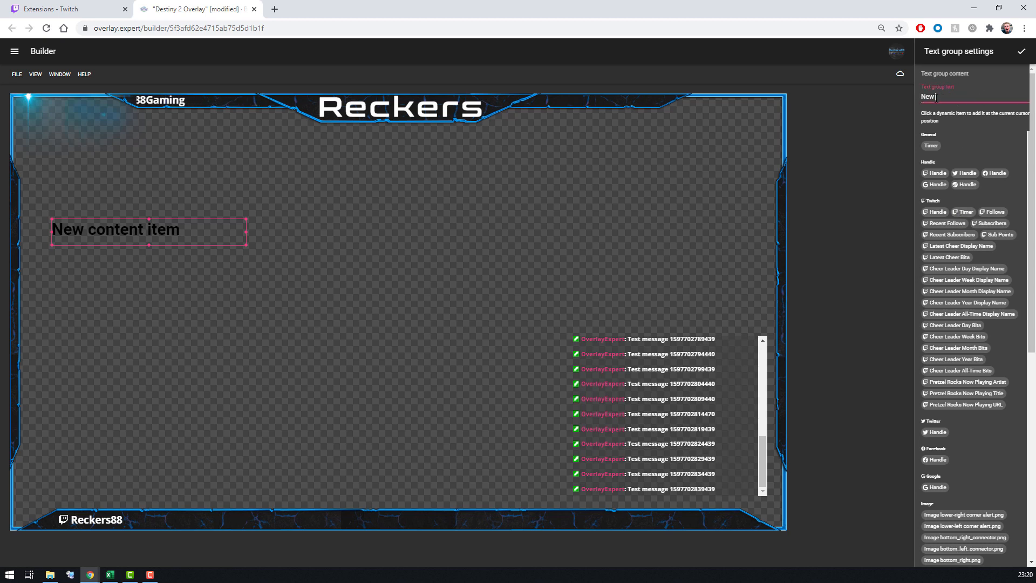
pyautogui.click(1021, 51)
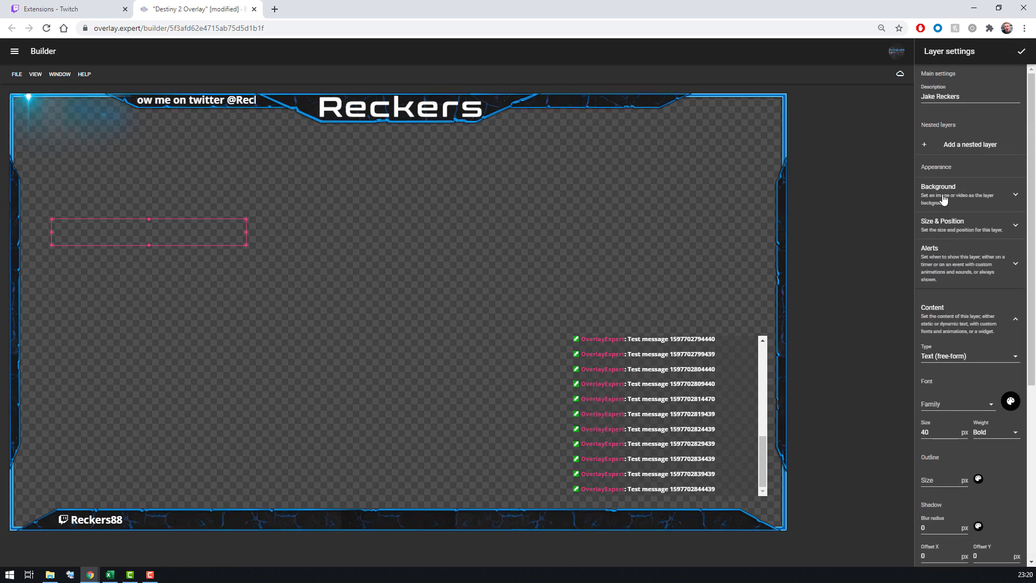
# - Set Ooo.png as the new layer's background and increase the layer's height until the whole face fits
pyautogui.click(958, 197)
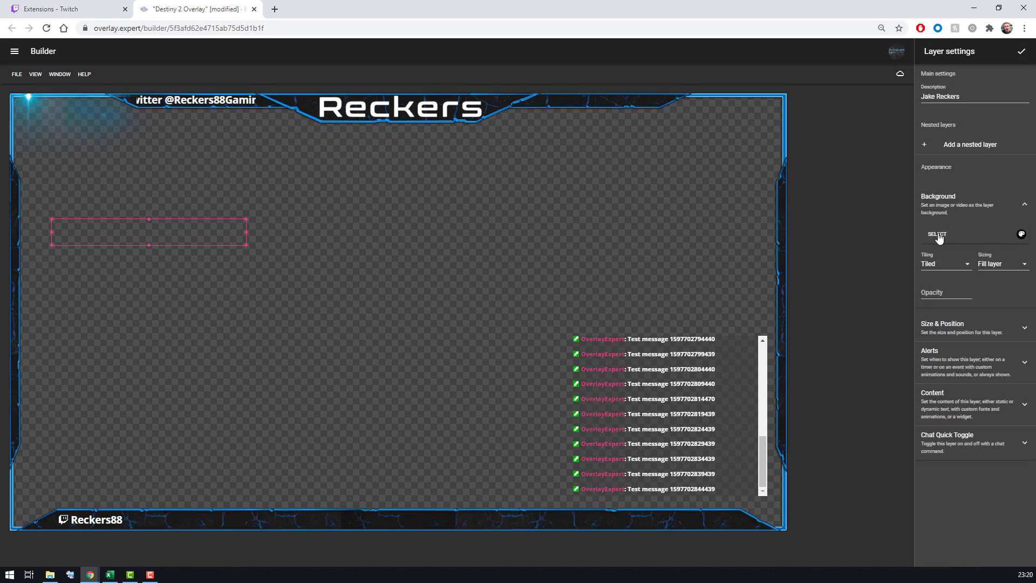
pyautogui.click(938, 236)
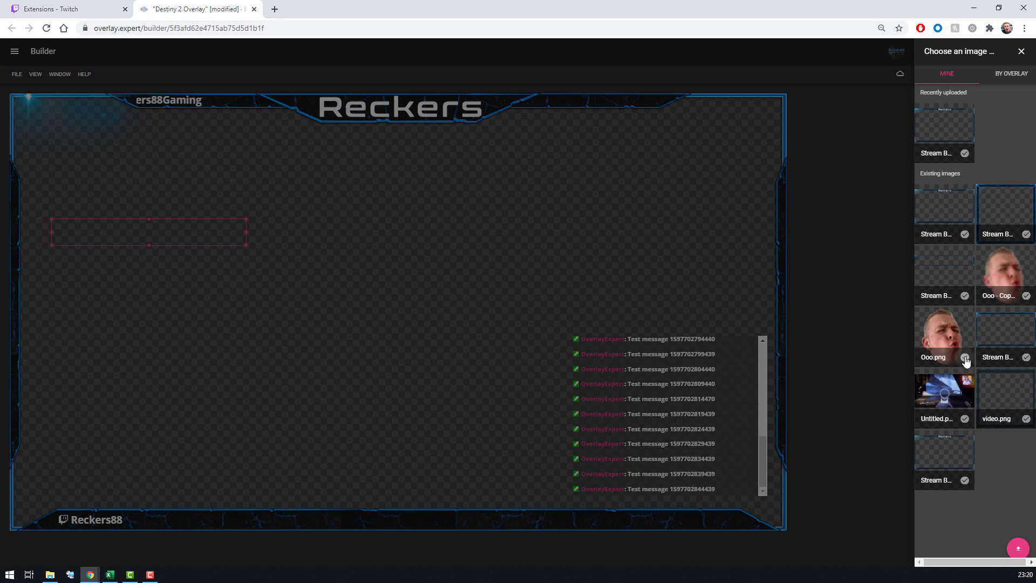
pyautogui.click(965, 359)
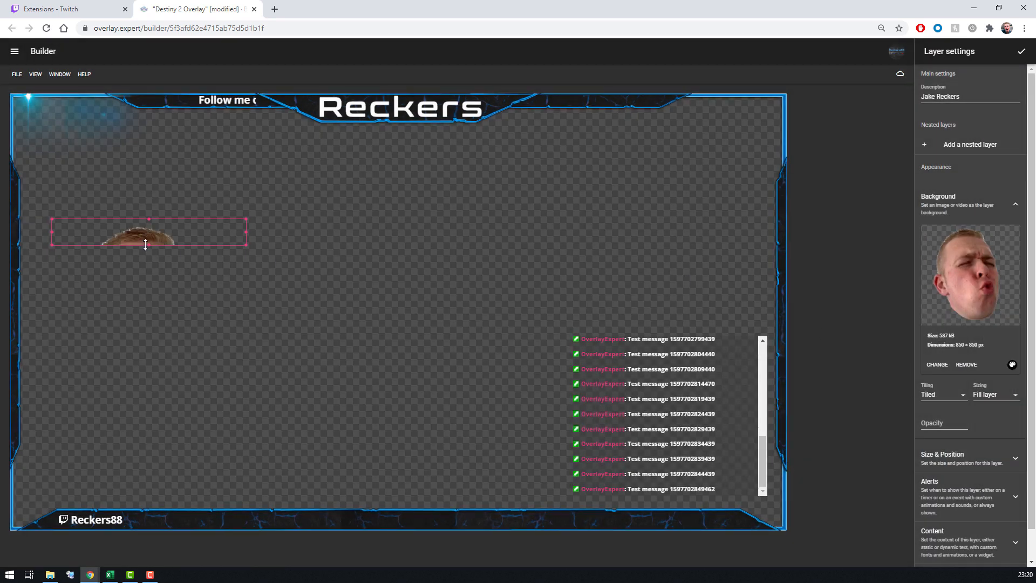
pyautogui.moveTo(146, 244); pyautogui.dragTo(144, 418)
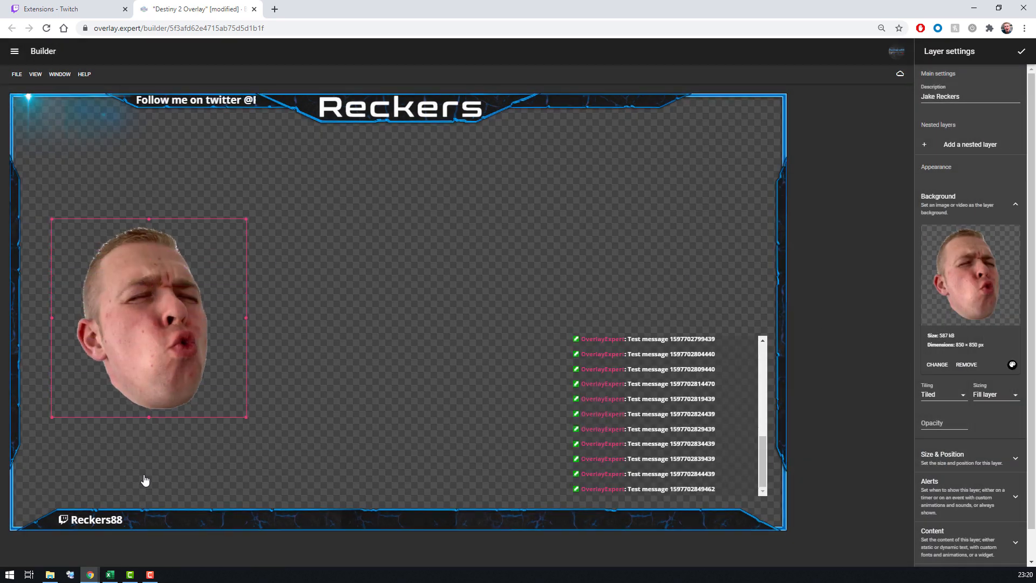
pyautogui.moveTo(144, 480); pyautogui.dragTo(146, 465)
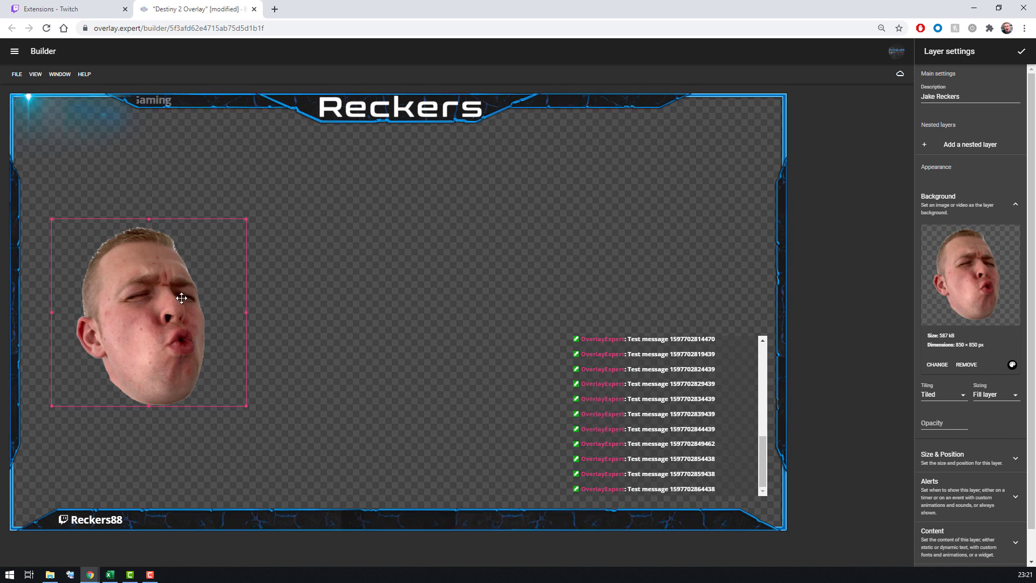
# - Reselect the face image layer and move it to the middle of the overlay canvas
pyautogui.click(1021, 52)
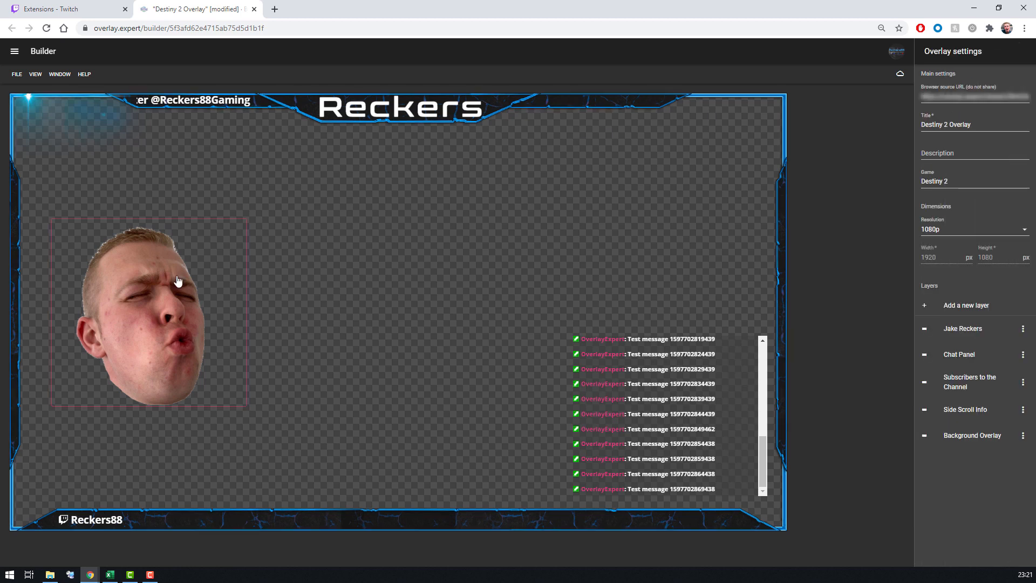
pyautogui.click(153, 332)
pyautogui.moveTo(149, 259); pyautogui.dragTo(117, 336)
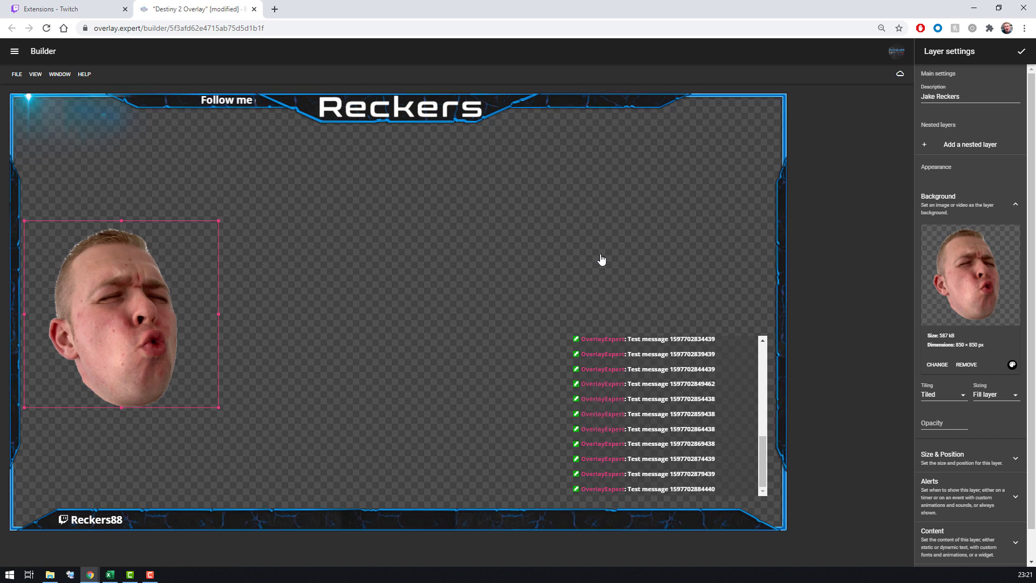
pyautogui.click(958, 208)
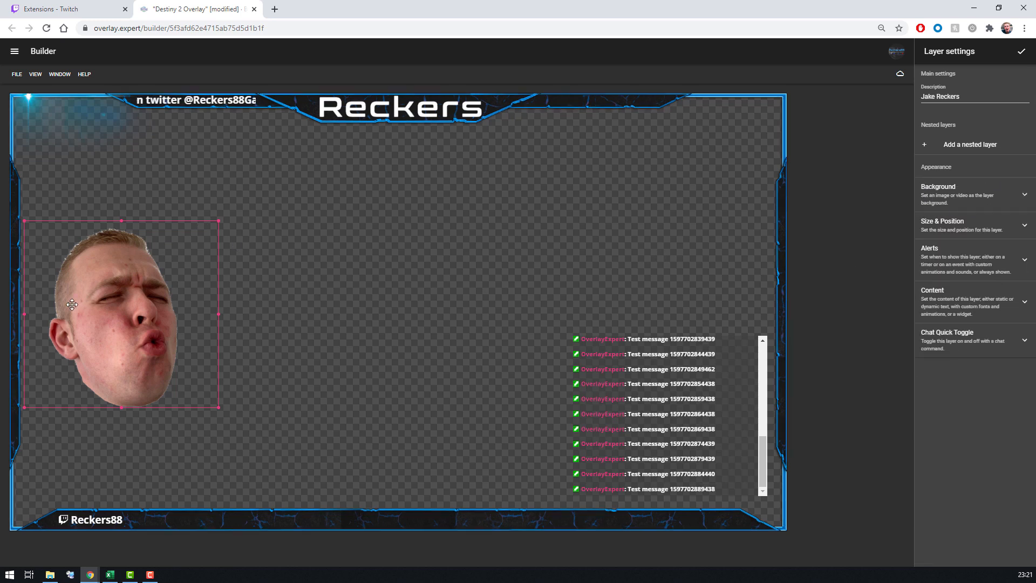
pyautogui.moveTo(138, 297); pyautogui.dragTo(523, 303)
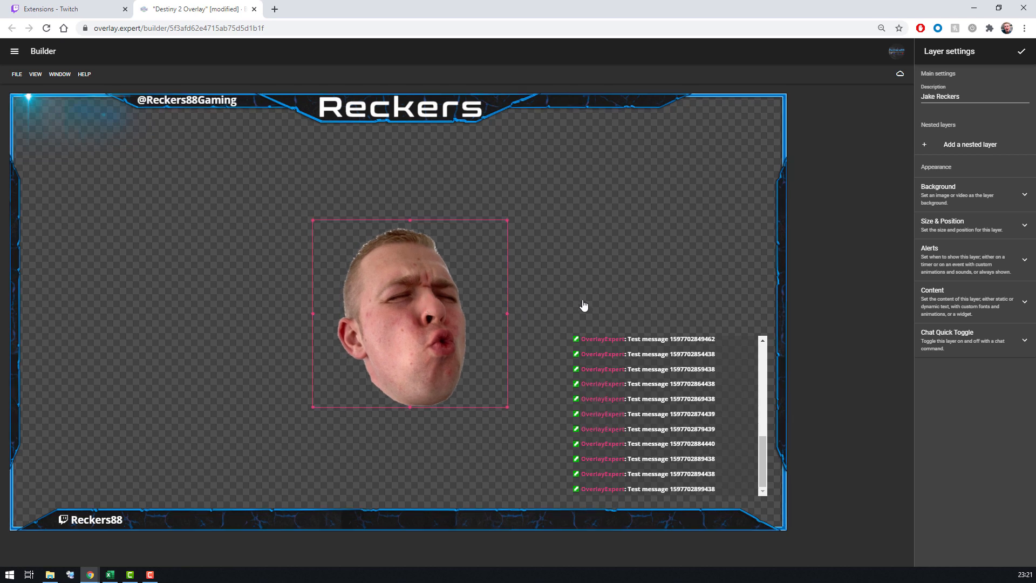
pyautogui.click(960, 263)
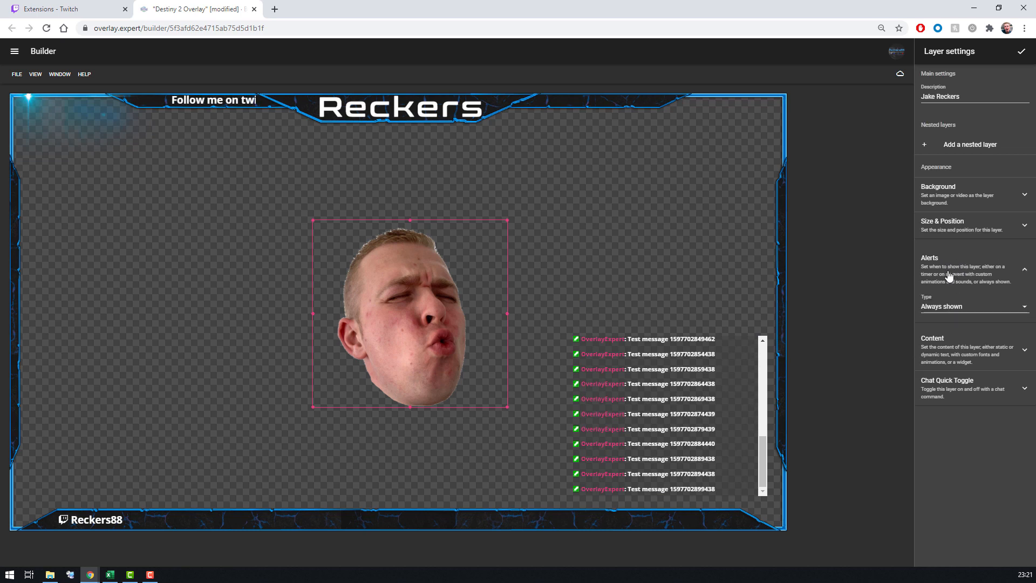
pyautogui.click(951, 275)
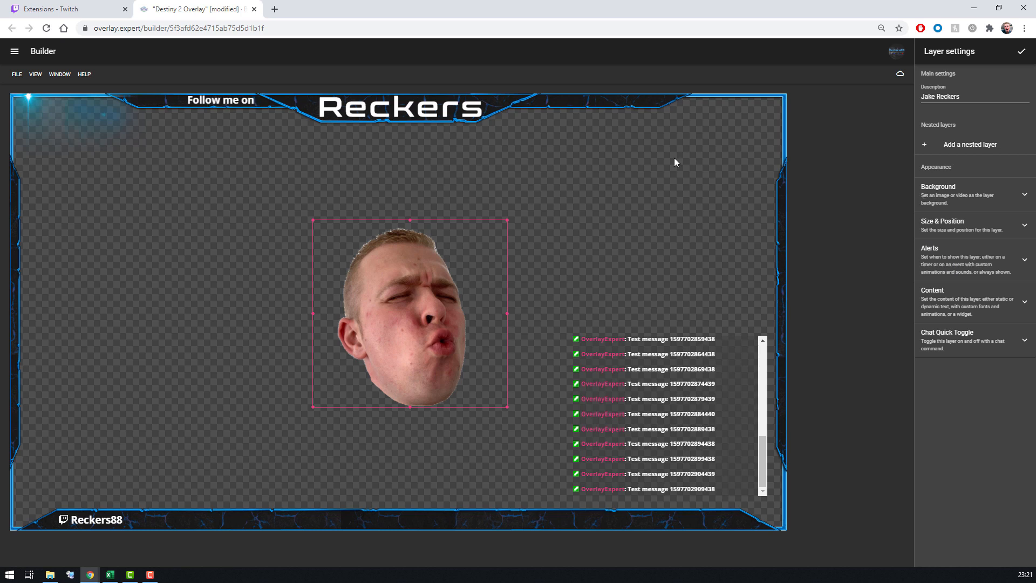
pyautogui.click(951, 204)
pyautogui.click(955, 212)
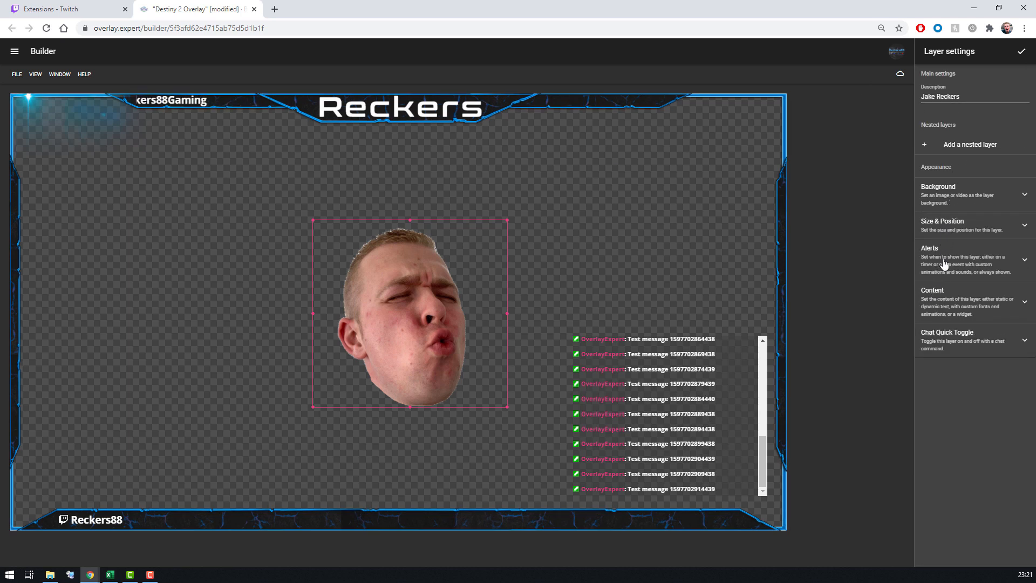
# - Change the face layer's alert type to Time-based
pyautogui.click(945, 264)
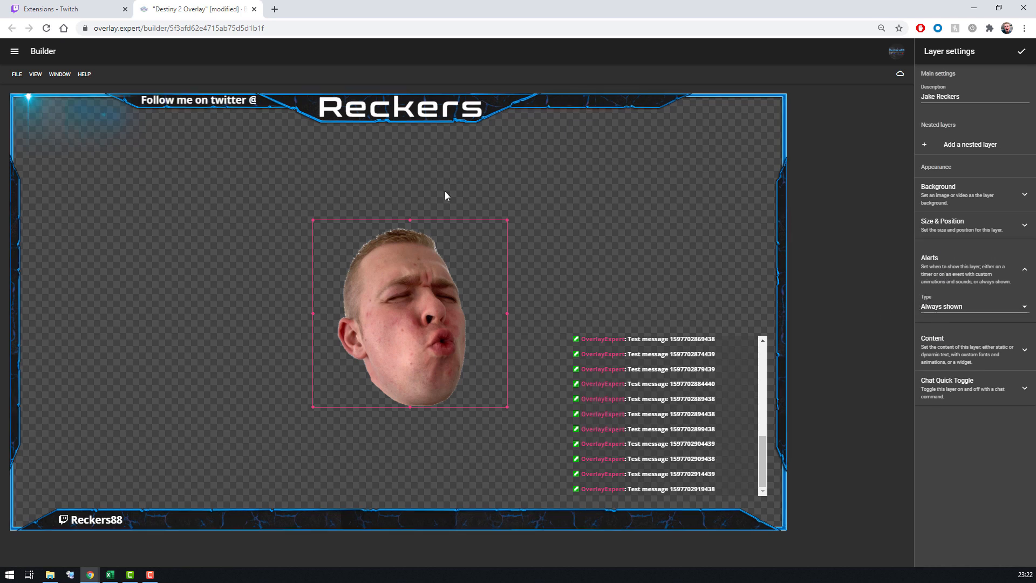
pyautogui.click(975, 309)
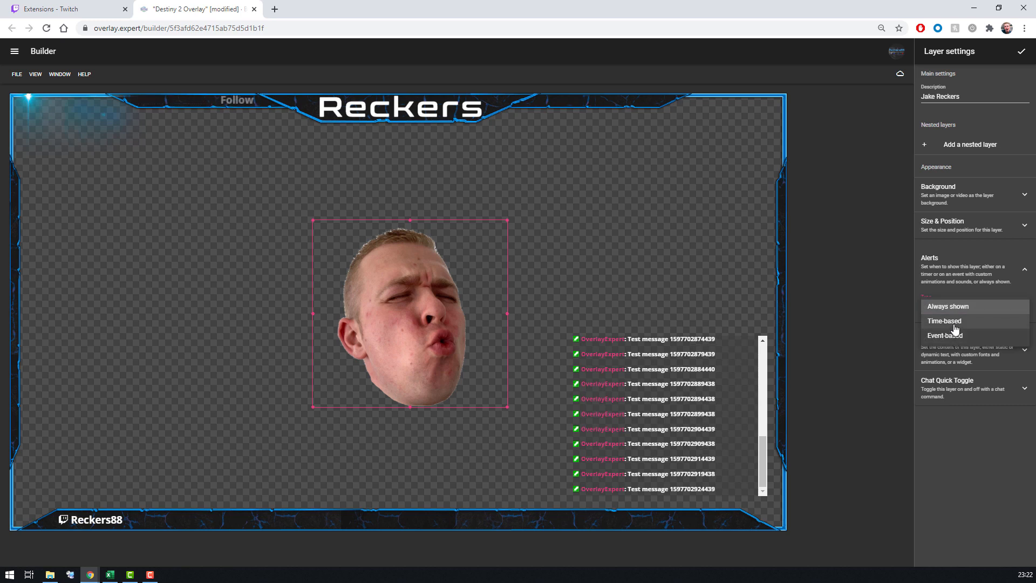
pyautogui.click(955, 324)
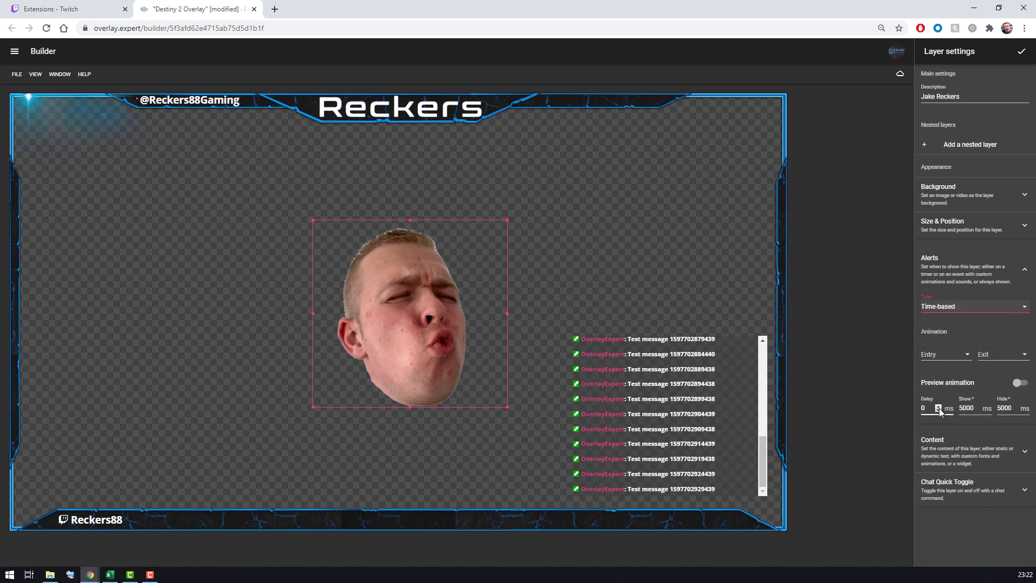
# - Set the layer's entry animation to Vanish In and its exit animation to Vanish Out
pyautogui.click(945, 359)
pyautogui.click(951, 204)
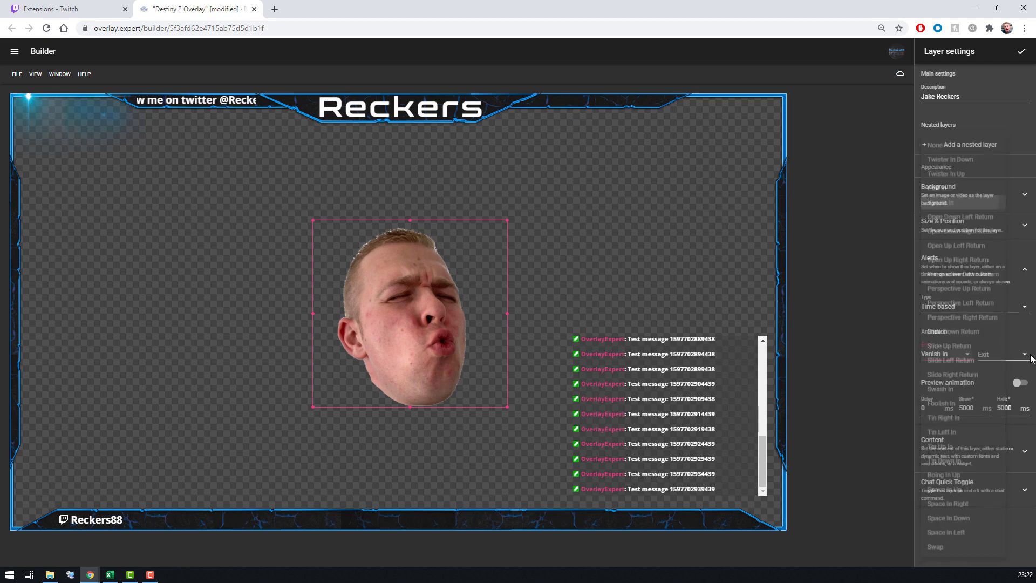
pyautogui.click(1008, 354)
pyautogui.click(985, 131)
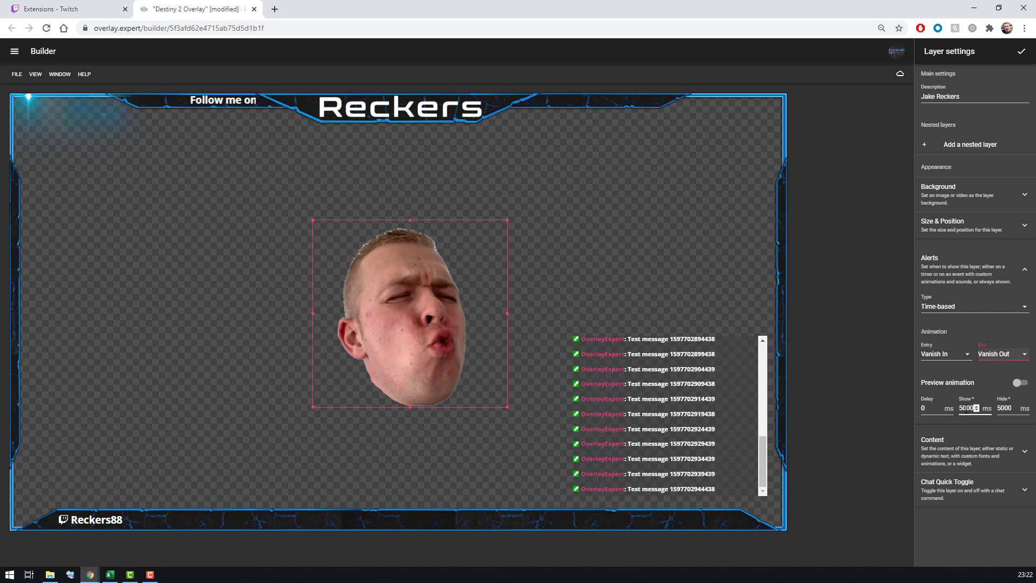
# - Set the alert's show and hide durations to 1000 ms each, then preview the animation and stop the preview
pyautogui.click(975, 408)
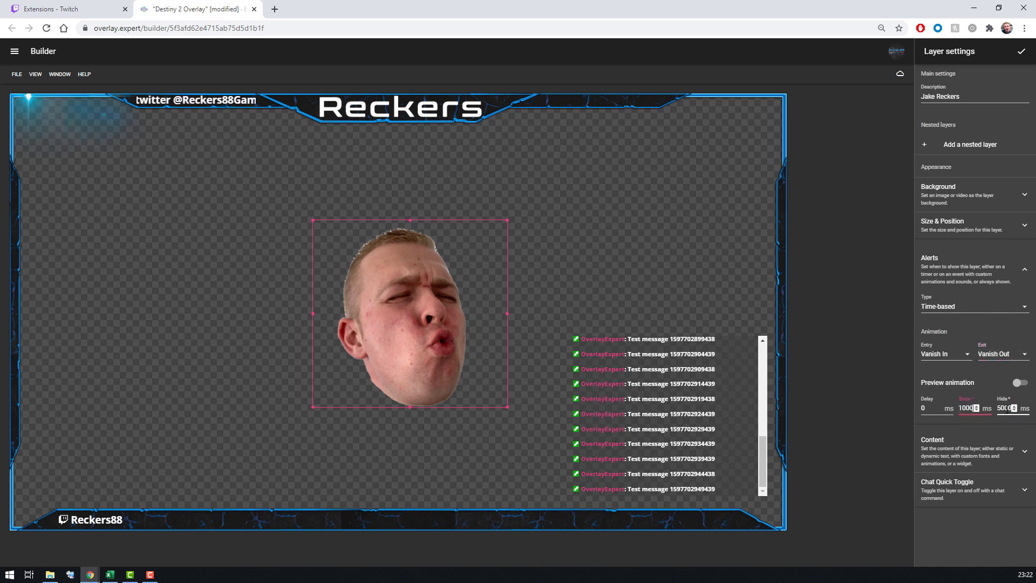
pyautogui.doubleClick(1008, 408)
pyautogui.write('100')
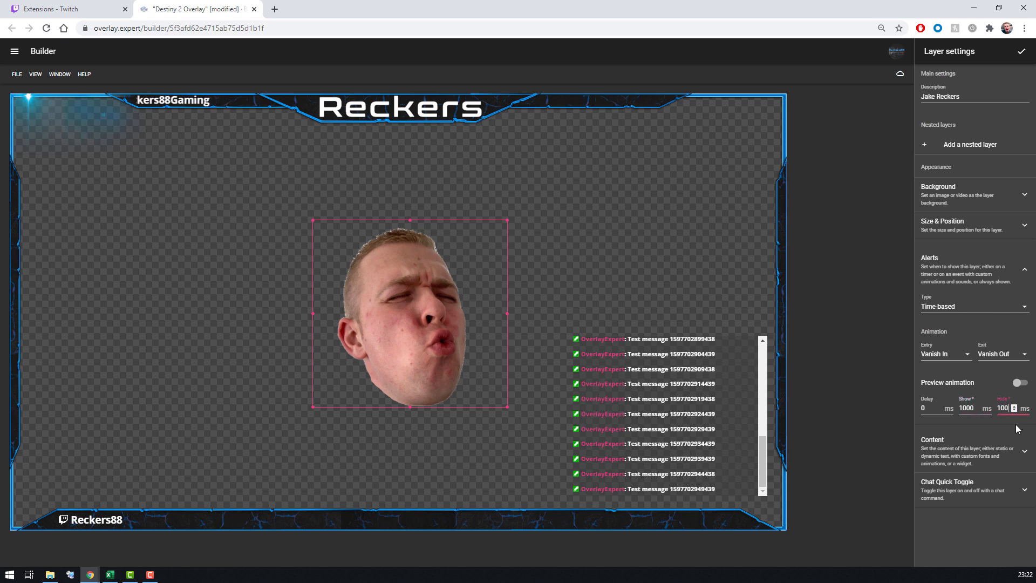
pyautogui.write('0')
pyautogui.click(1020, 383)
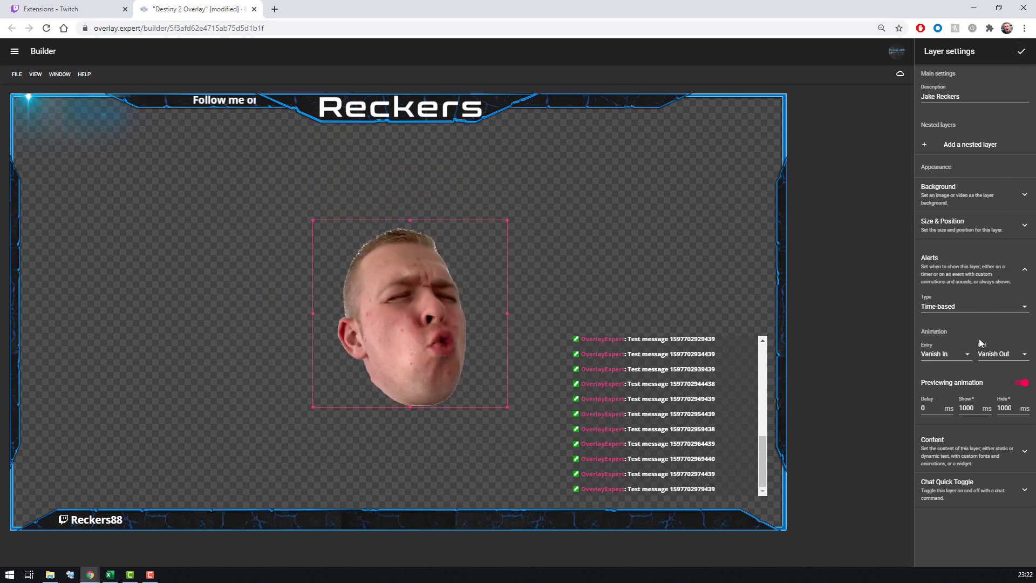
pyautogui.click(1022, 384)
# - Set both the entry and exit animations of the face layer to None
pyautogui.click(963, 354)
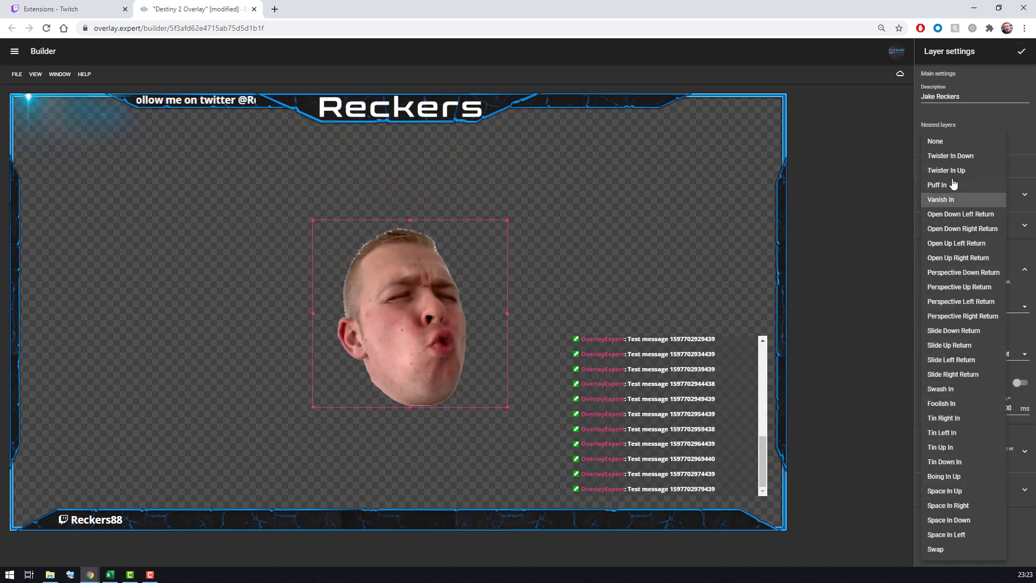
pyautogui.click(944, 142)
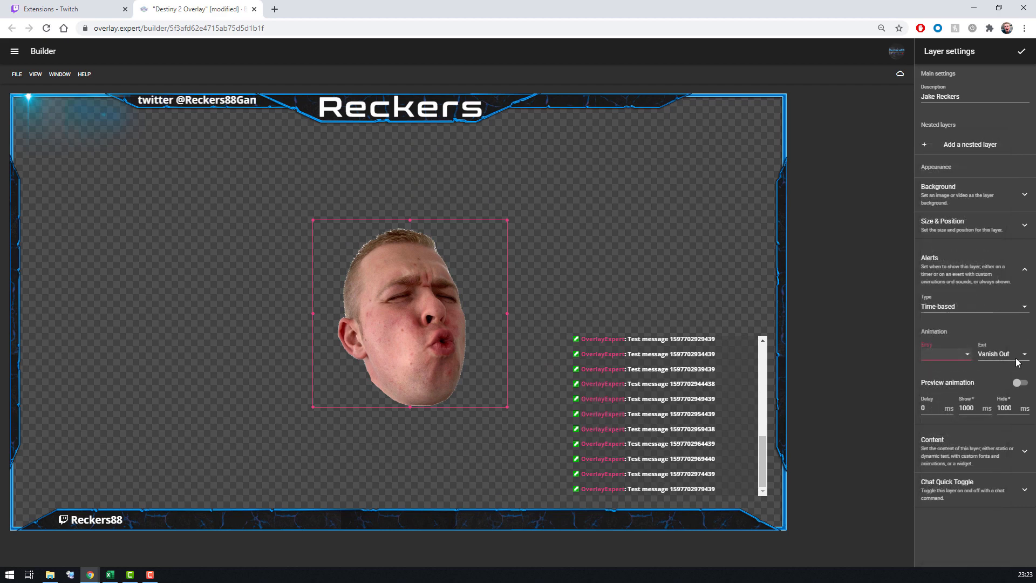
pyautogui.click(1015, 356)
pyautogui.click(967, 85)
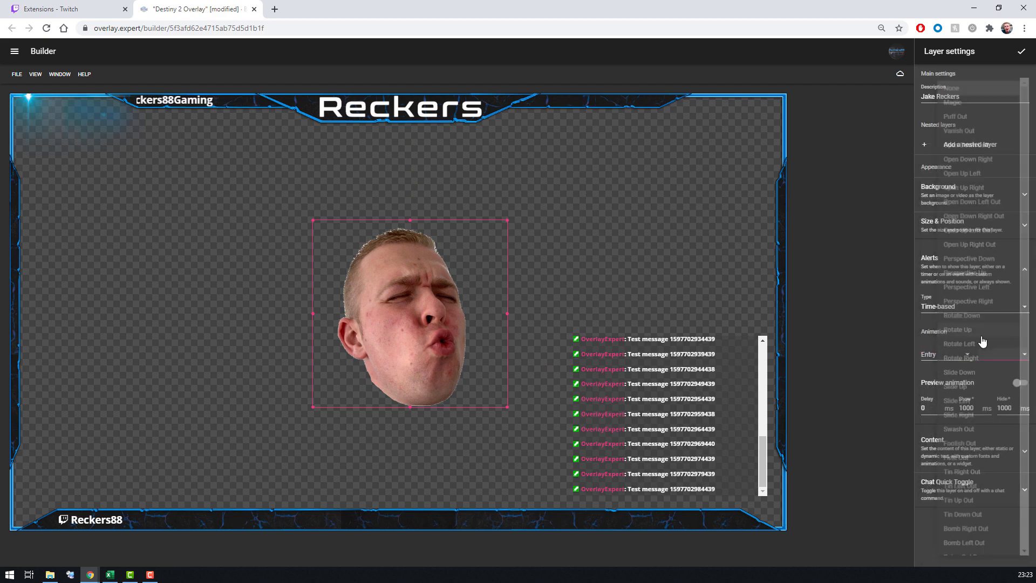
# - Move the face image to the left side of the overlay, just inside the frame's edge
pyautogui.click(950, 306)
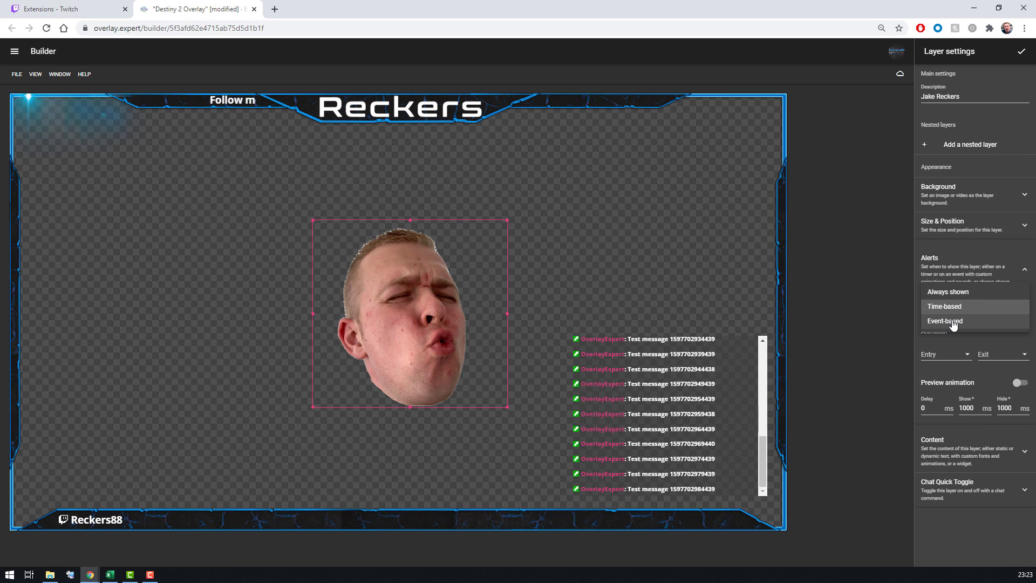
pyautogui.click(955, 324)
pyautogui.moveTo(421, 310); pyautogui.dragTo(44, 308)
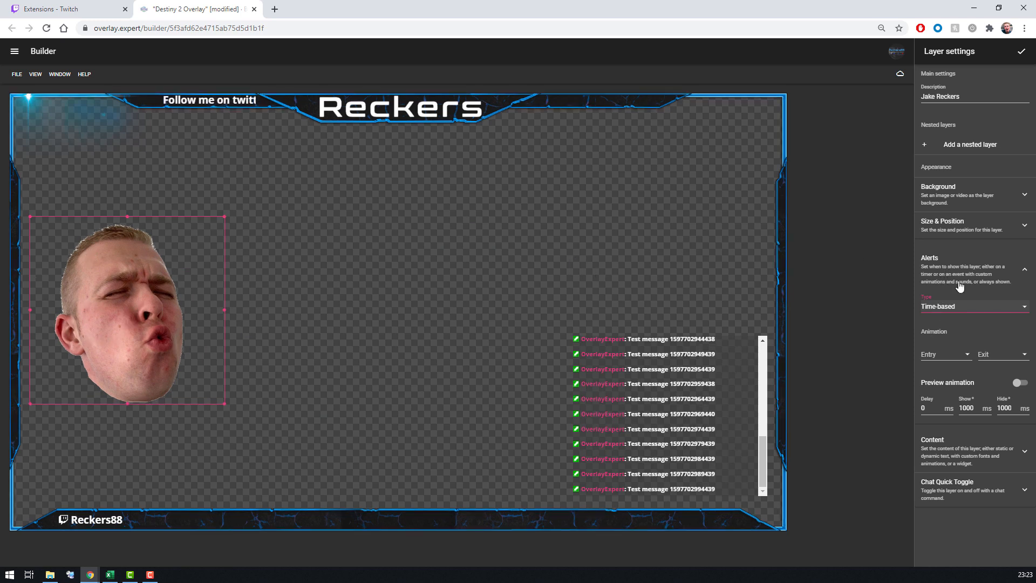
# - Change the face layer's alert type to Event-based and choose Twitch Follow as its event
pyautogui.click(958, 307)
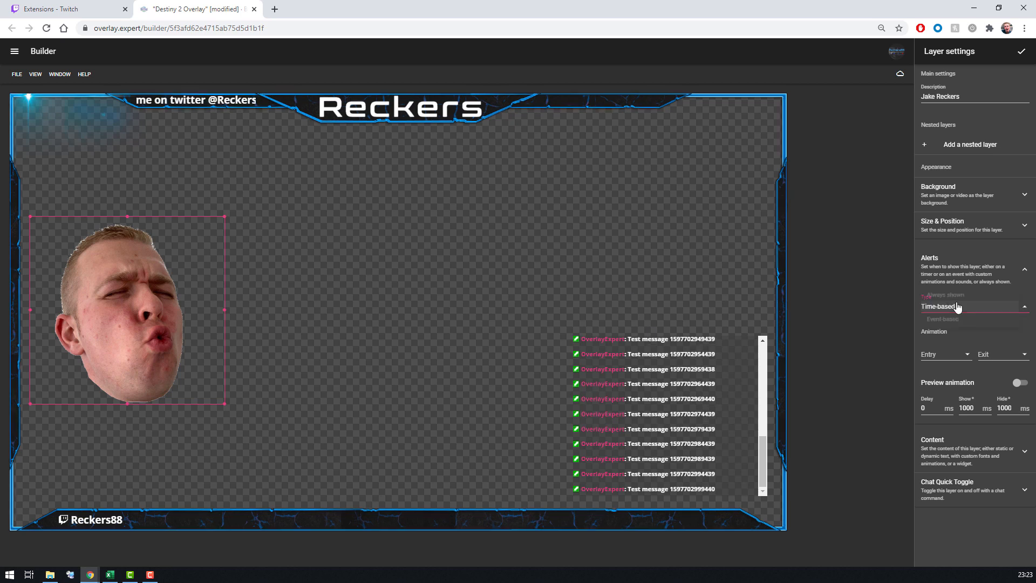
pyautogui.click(956, 323)
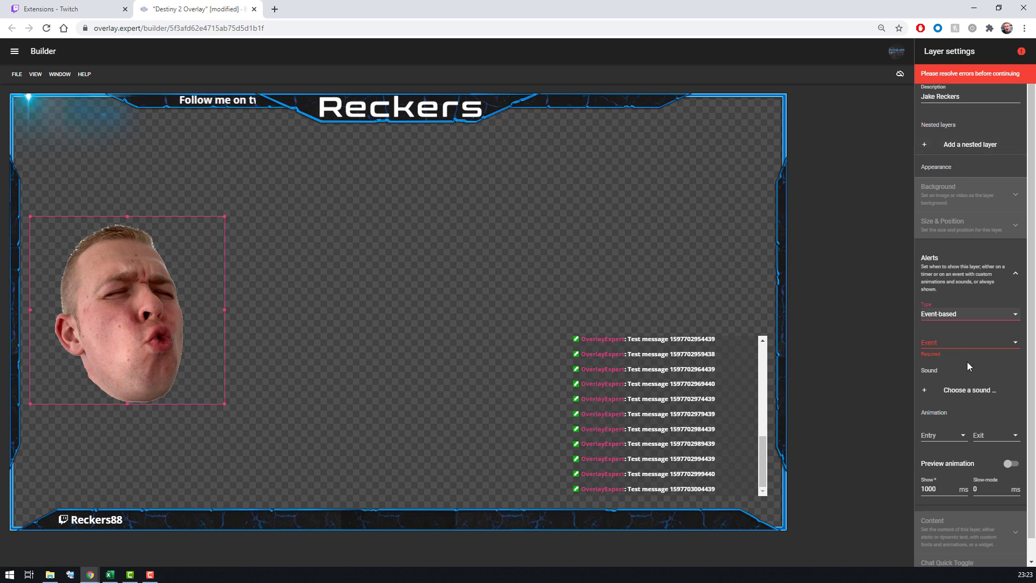
pyautogui.click(939, 349)
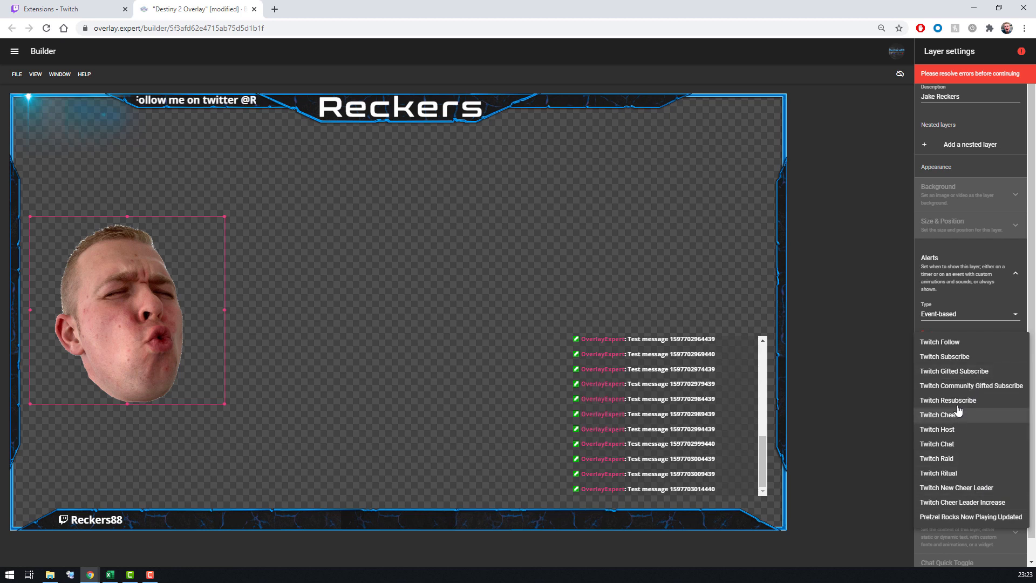
pyautogui.click(957, 349)
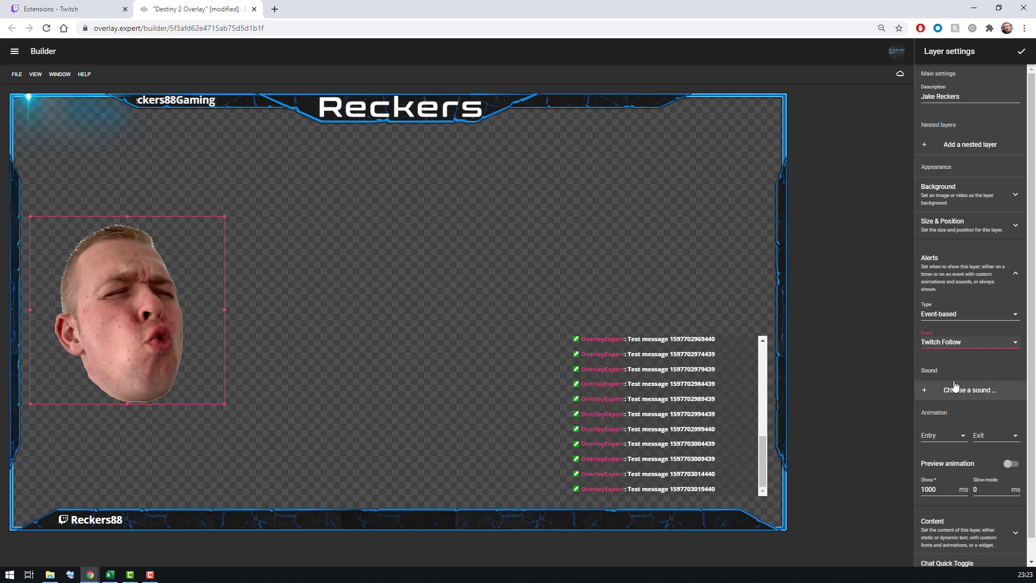
# - Set the follow alert's entry animation to Vanish In and exit animation to Vanish Out, and turn on the animation preview
pyautogui.click(945, 435)
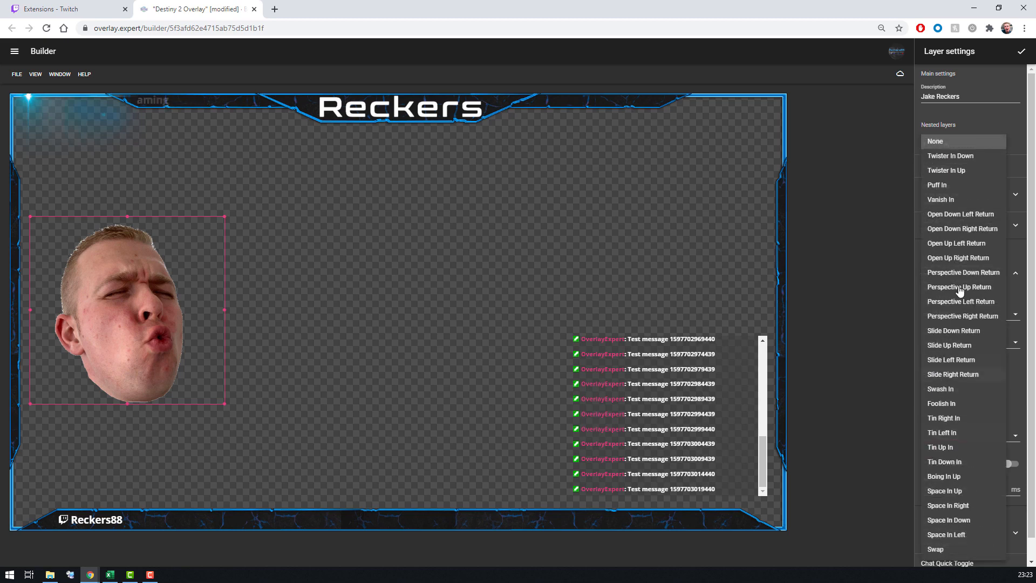
pyautogui.click(954, 201)
pyautogui.click(1006, 440)
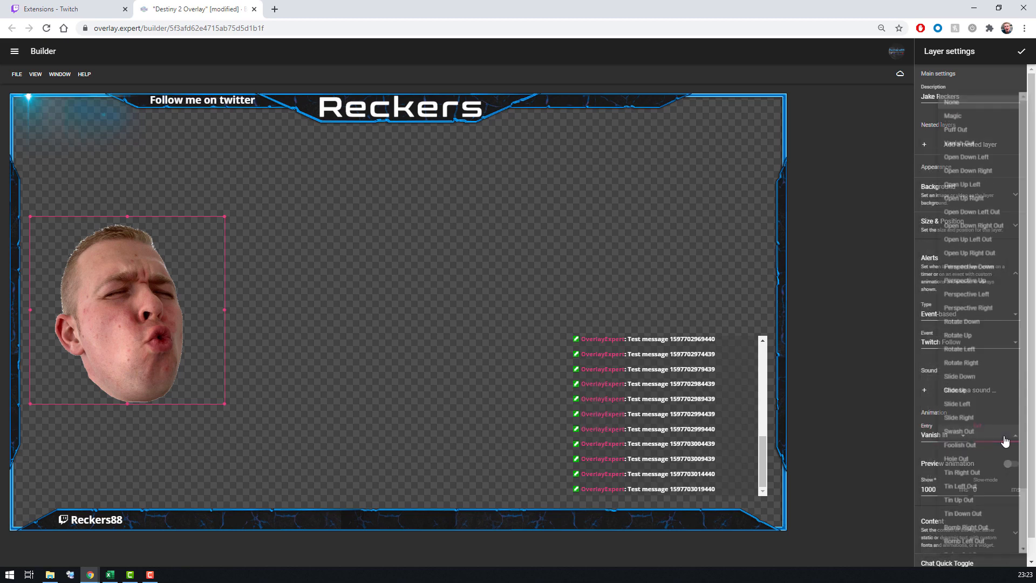
pyautogui.click(980, 143)
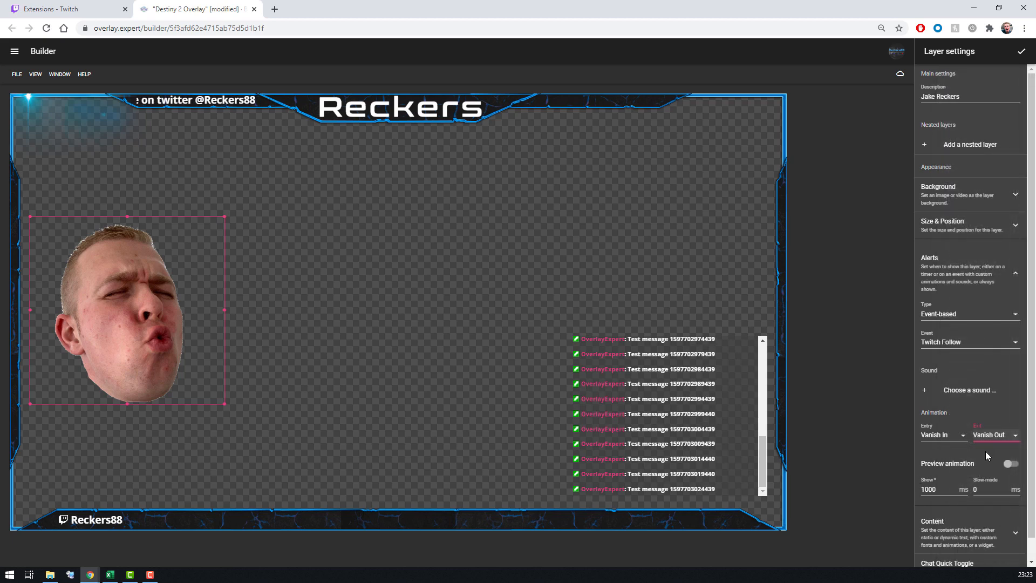
pyautogui.click(1011, 463)
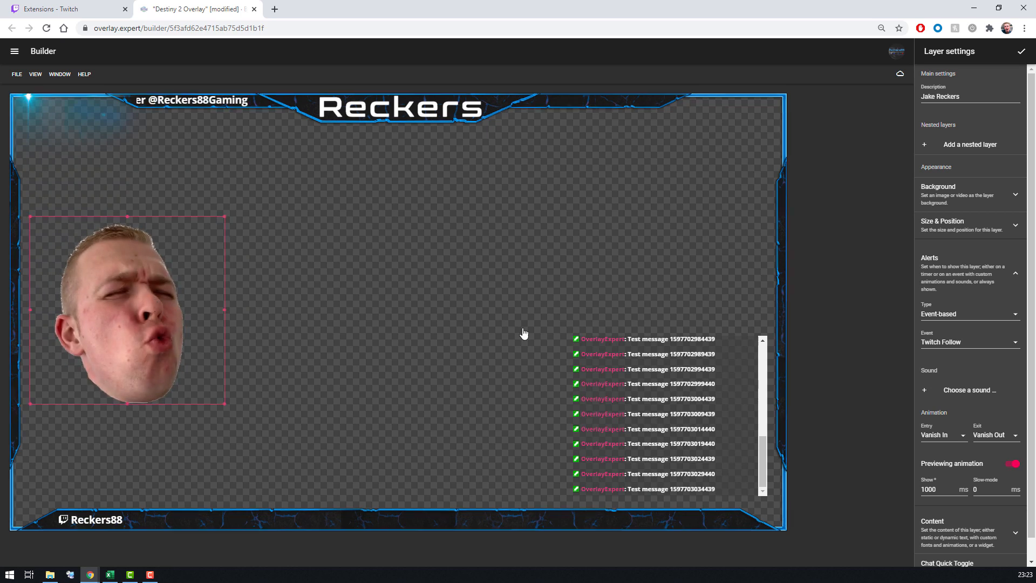
# - Enter "THANK YOU FOR THE FOLLOW" as the text group in the face layer's content
pyautogui.click(957, 266)
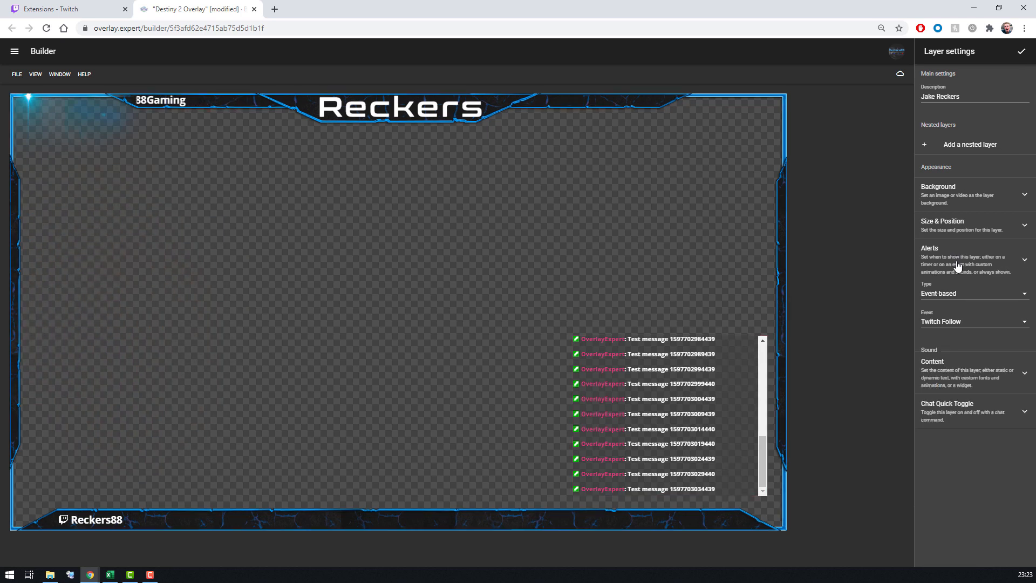
pyautogui.click(956, 302)
pyautogui.scroll(-3, 970, 345)
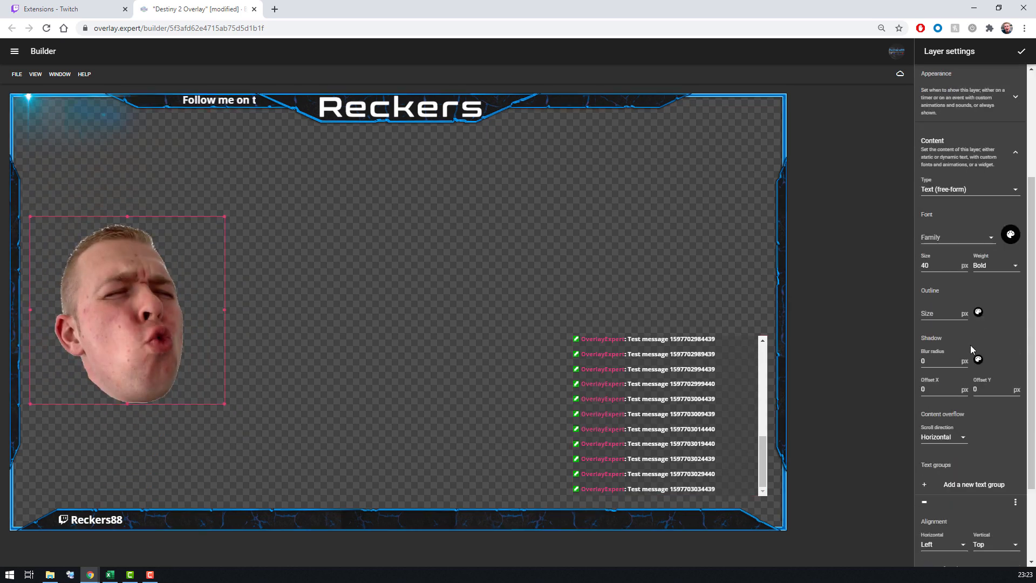
pyautogui.scroll(-1, 971, 348)
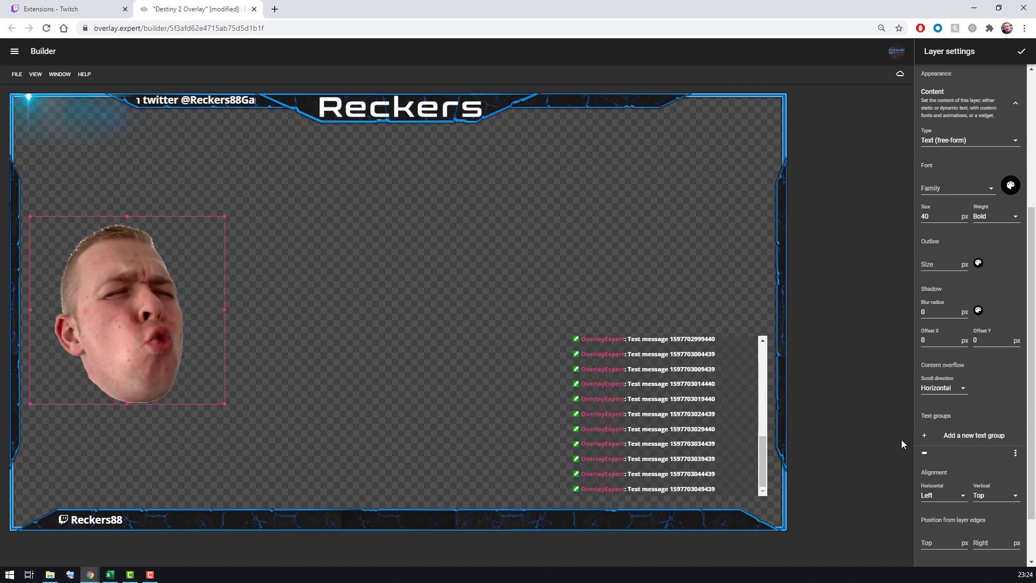
pyautogui.click(949, 458)
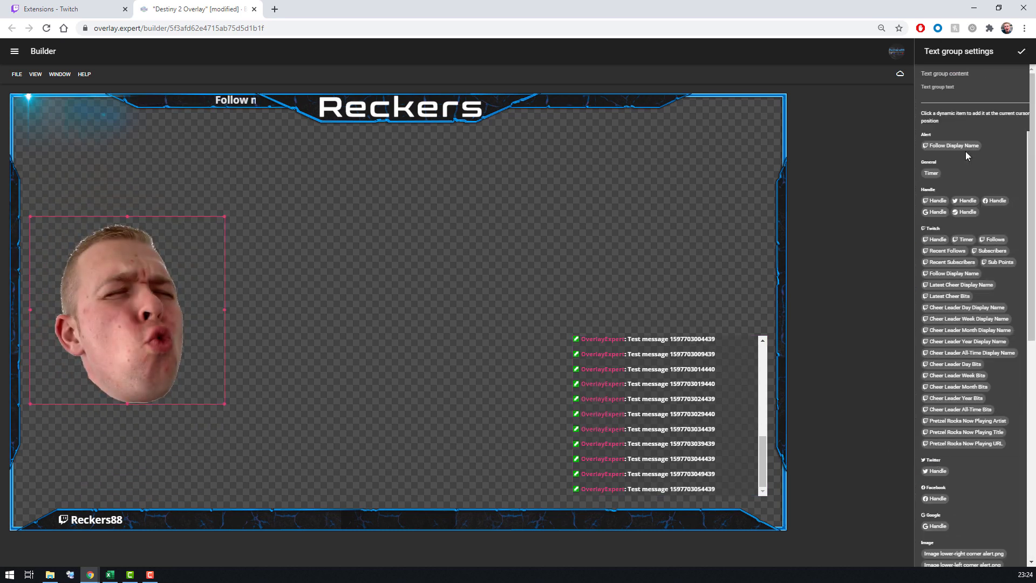
pyautogui.click(940, 95)
pyautogui.write('T')
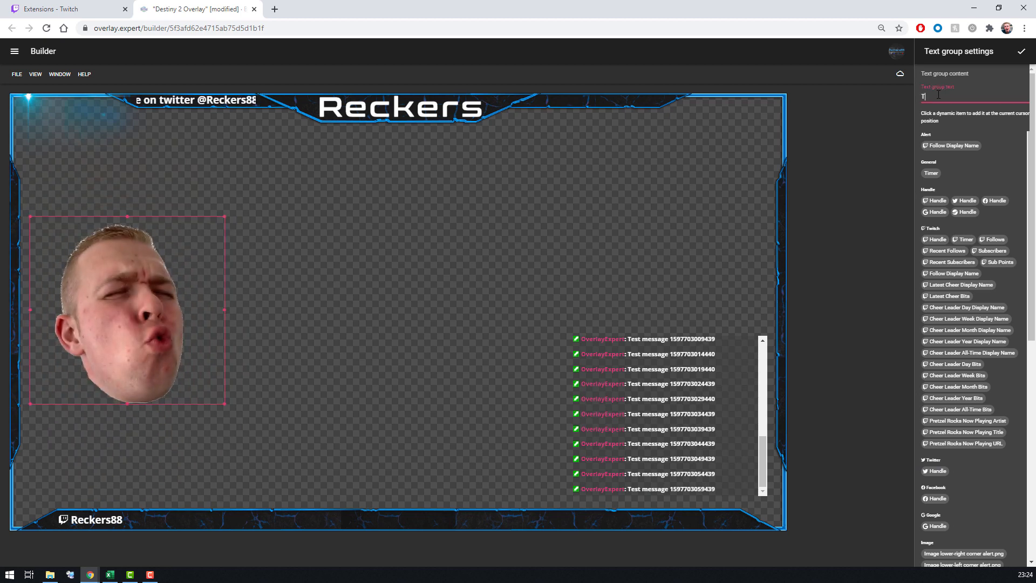
pyautogui.write('HANK YOU FOR THE')
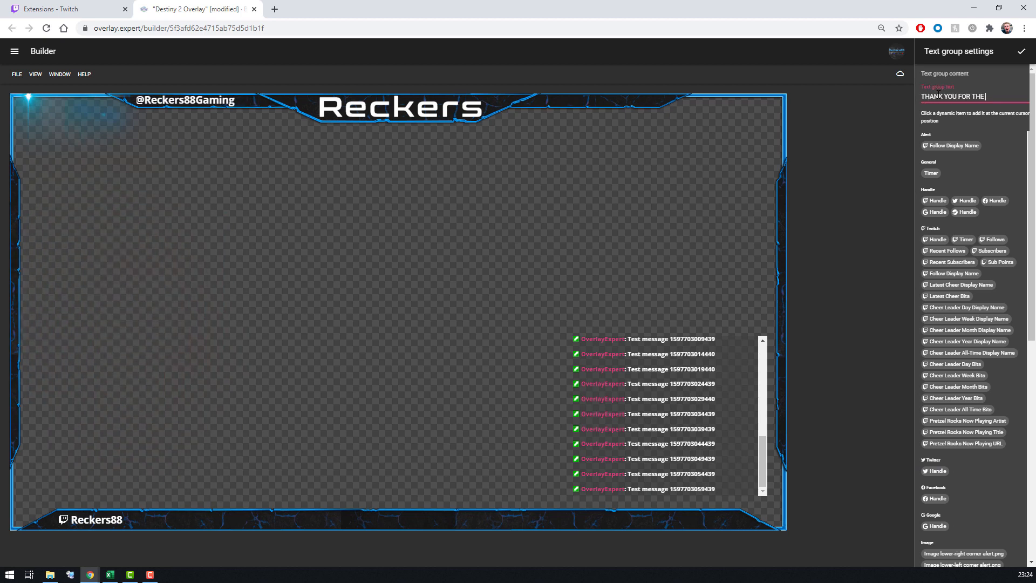
pyautogui.write(' FOLLOW')
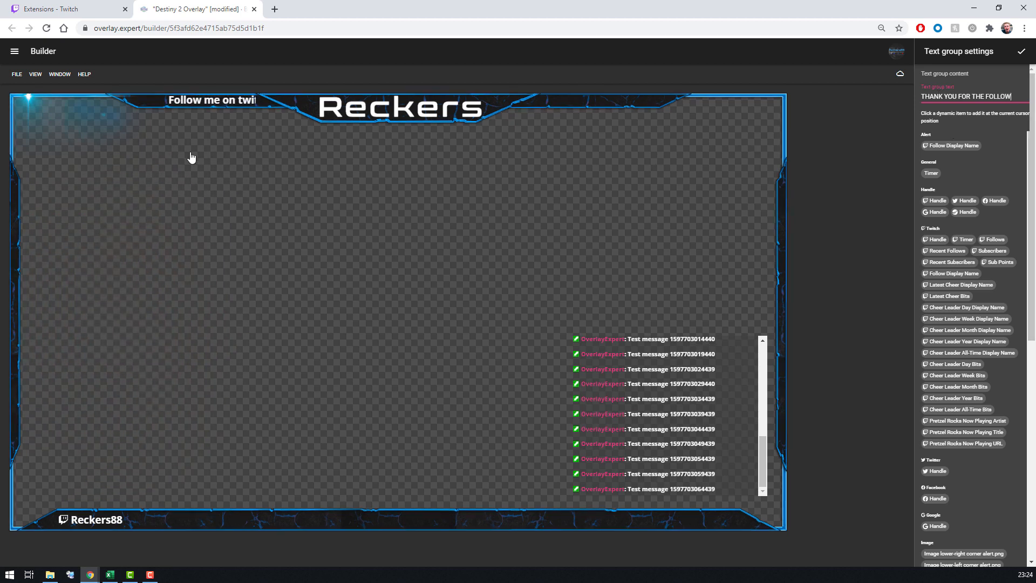
# - Break the message into two lines after "THANK YOU" and apply the text group settings
pyautogui.click(959, 96)
pyautogui.press('Return')
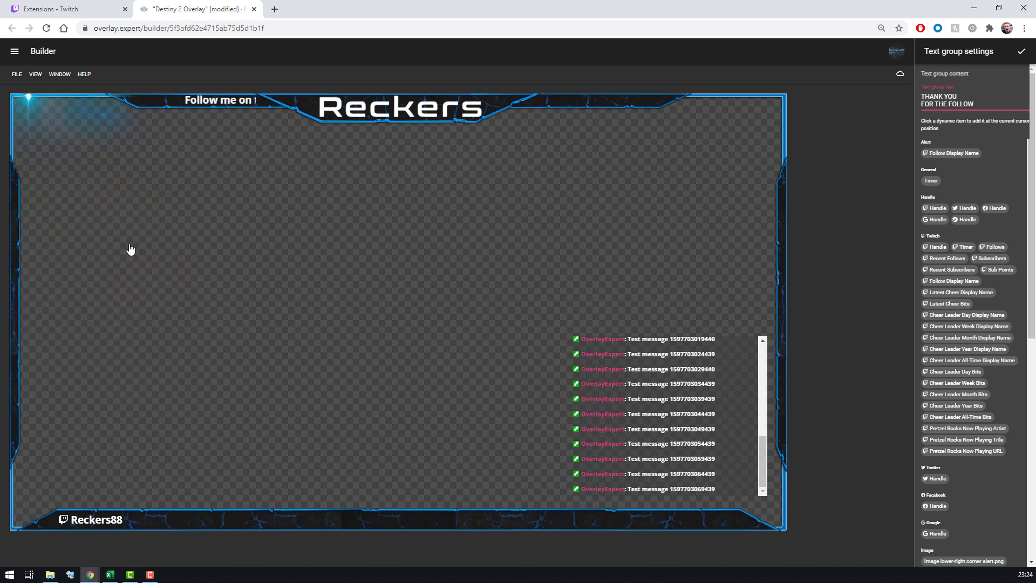
pyautogui.moveTo(127, 247); pyautogui.dragTo(69, 225)
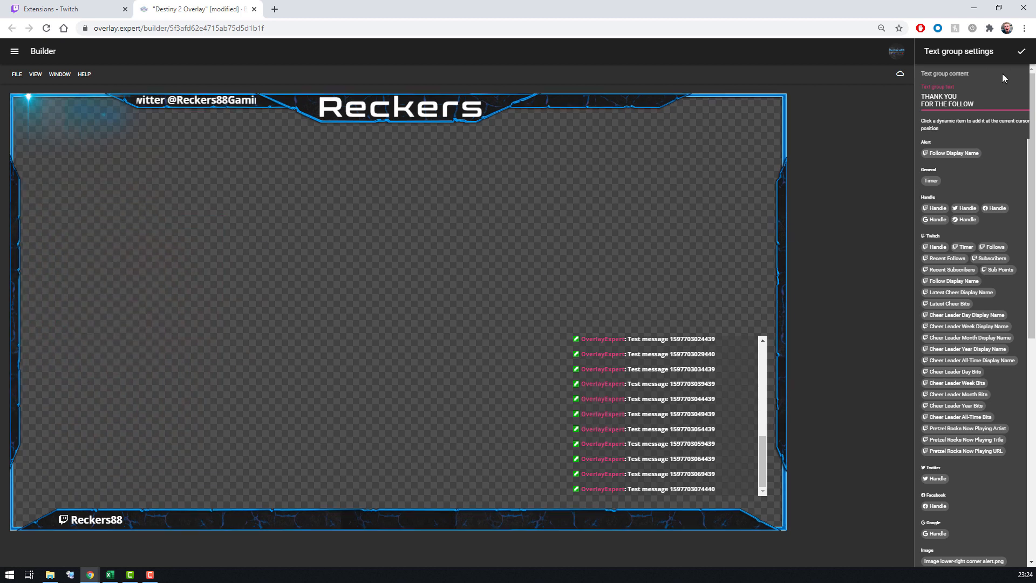
pyautogui.click(1022, 53)
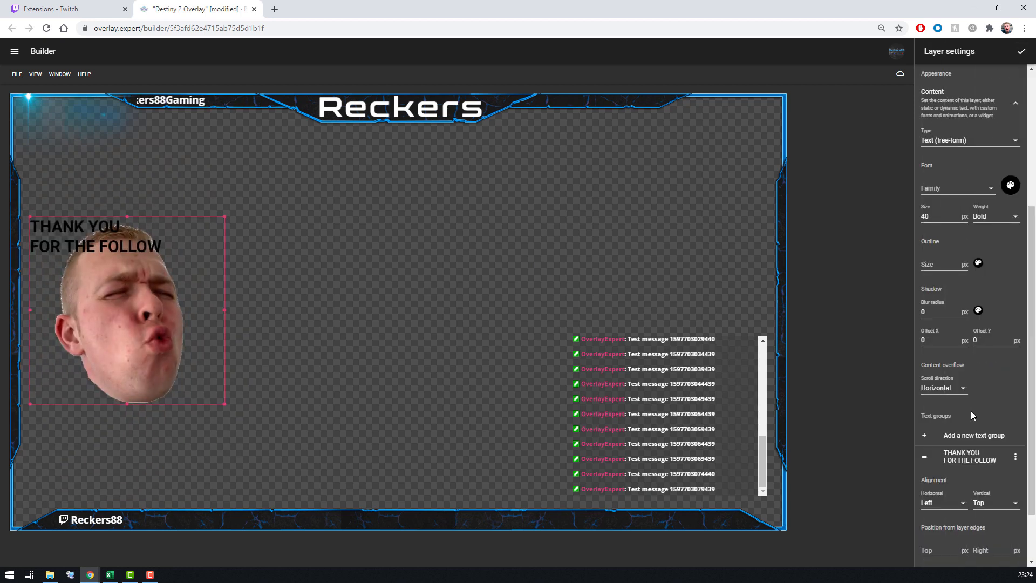
# - Set both the horizontal and vertical alignment of the layer's text to Center
pyautogui.click(942, 435)
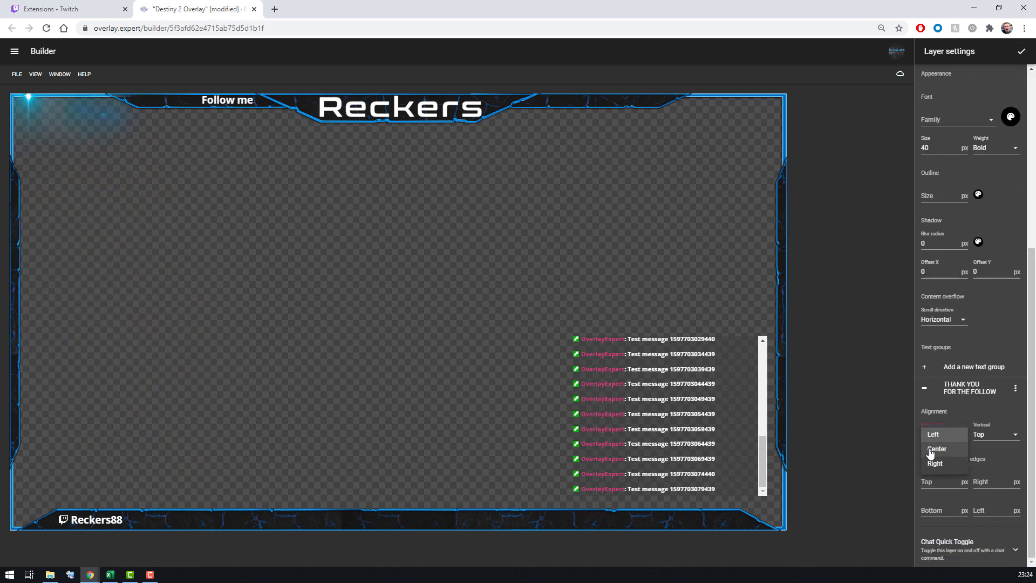
pyautogui.click(932, 449)
pyautogui.click(993, 435)
pyautogui.click(983, 449)
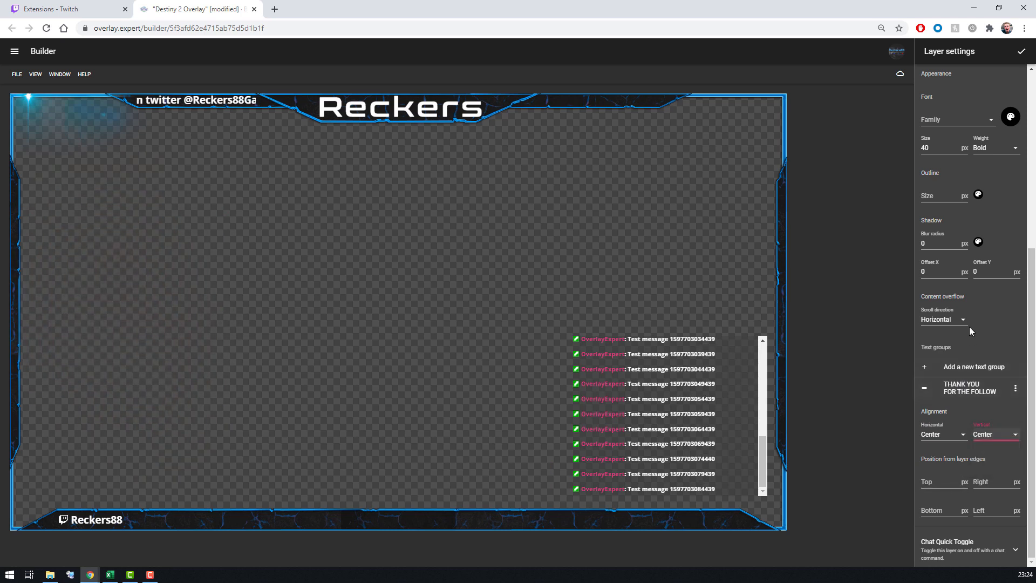
# - Set the layer's text font to Open Sans with Bold weight
pyautogui.click(972, 120)
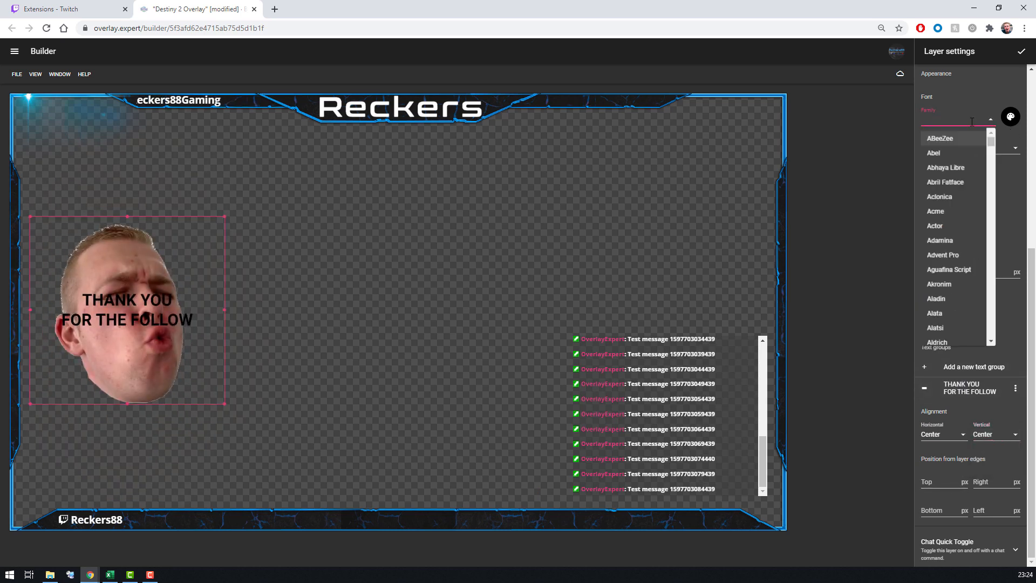
pyautogui.write('Open Sans')
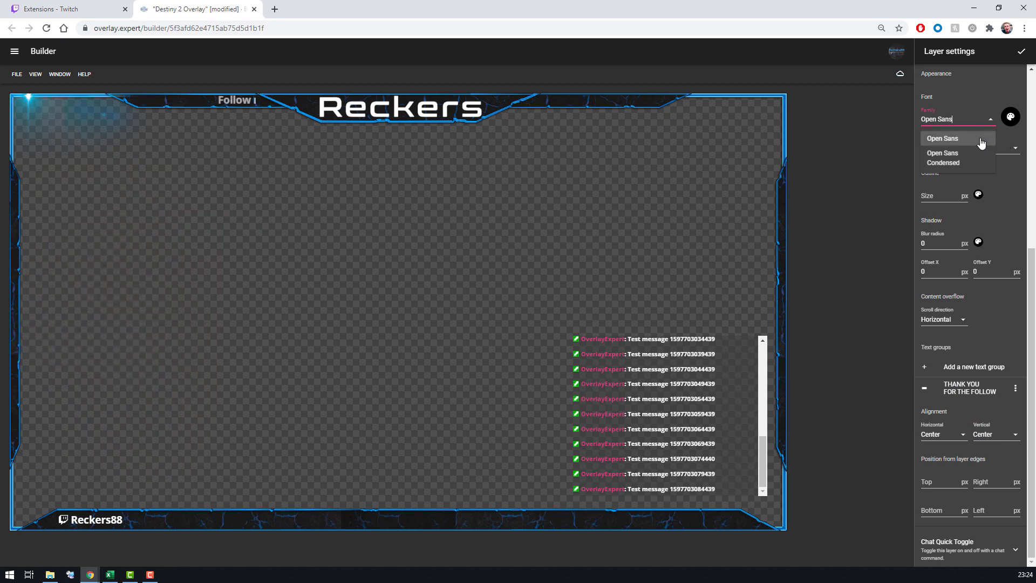
pyautogui.click(966, 138)
pyautogui.click(998, 148)
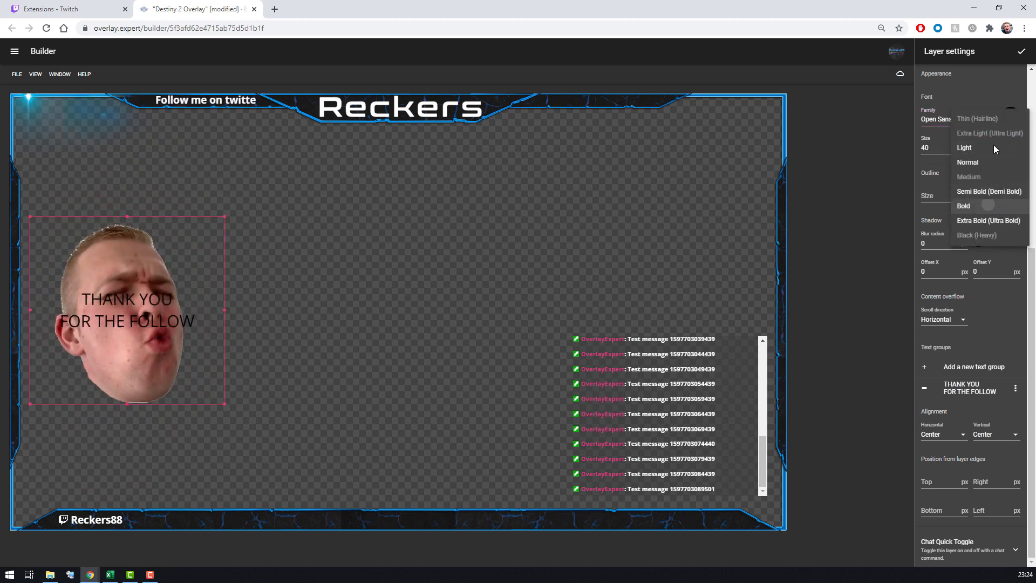
pyautogui.click(983, 208)
# - Color the thank-you text white and set its vertical alignment to Bottom
pyautogui.click(1011, 115)
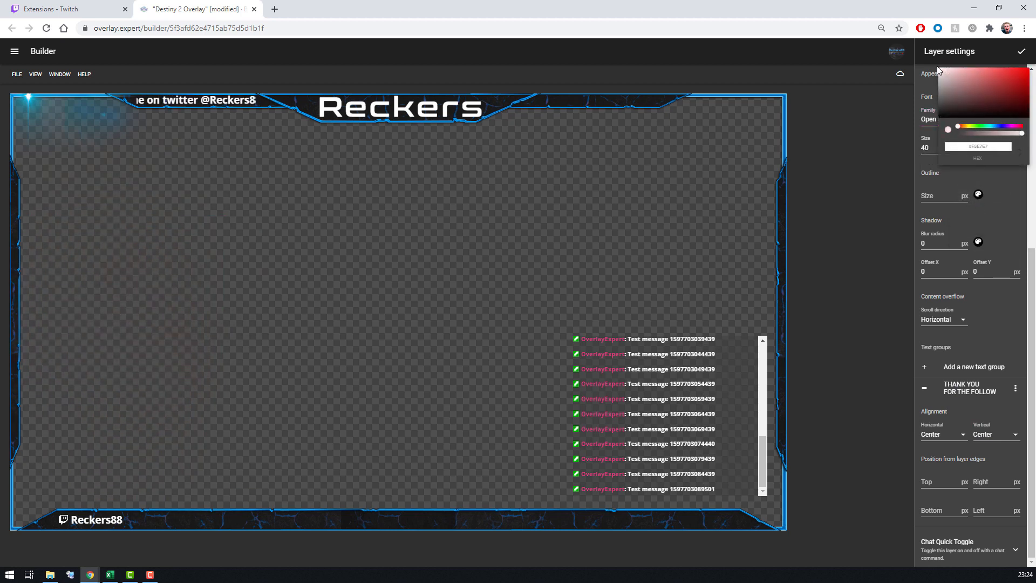
pyautogui.click(1004, 193)
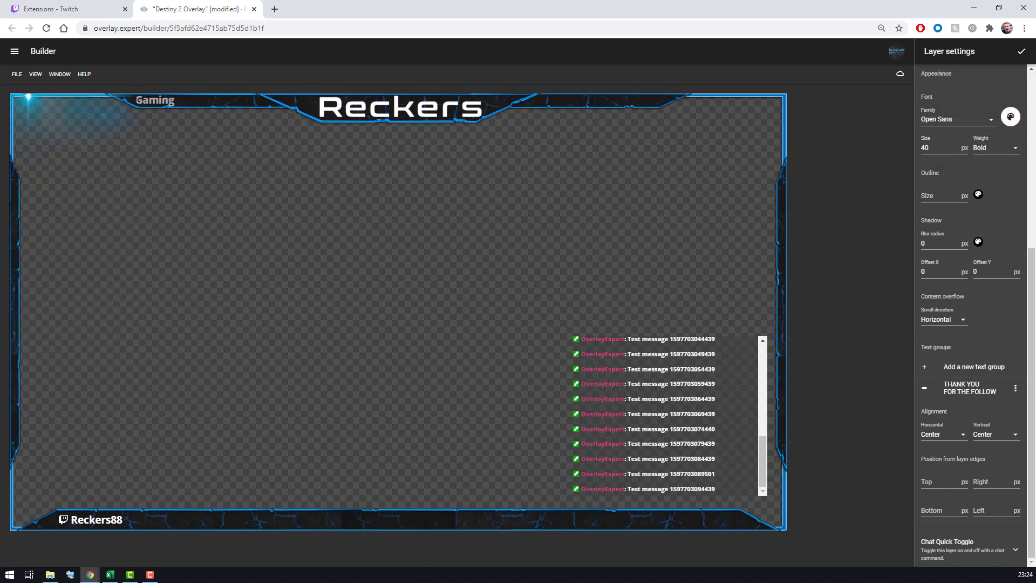
pyautogui.click(987, 437)
pyautogui.click(988, 452)
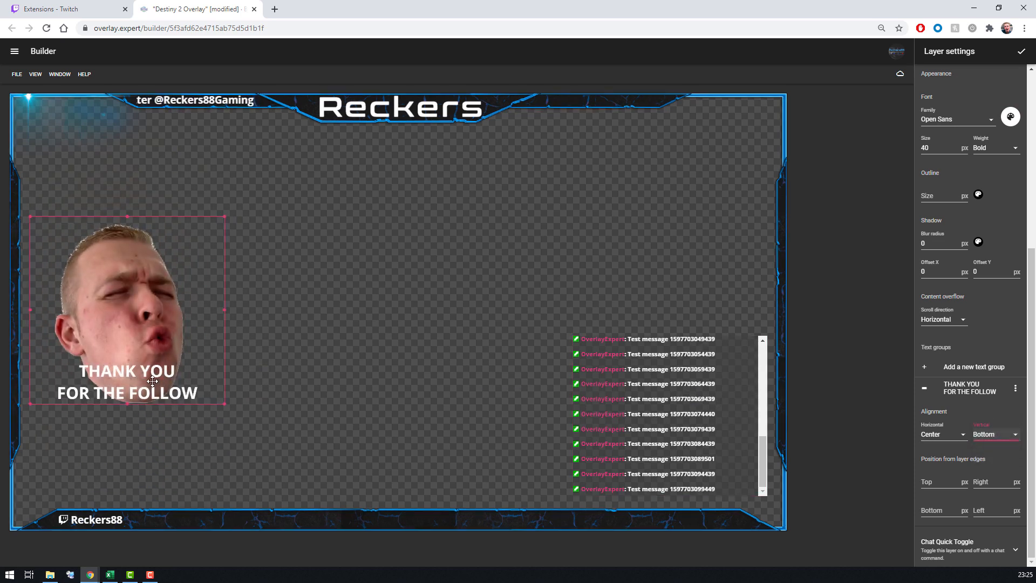
# - Insert the dynamic Follow Display Name item in front of "THANK YOU" and apply the text group settings
pyautogui.click(956, 396)
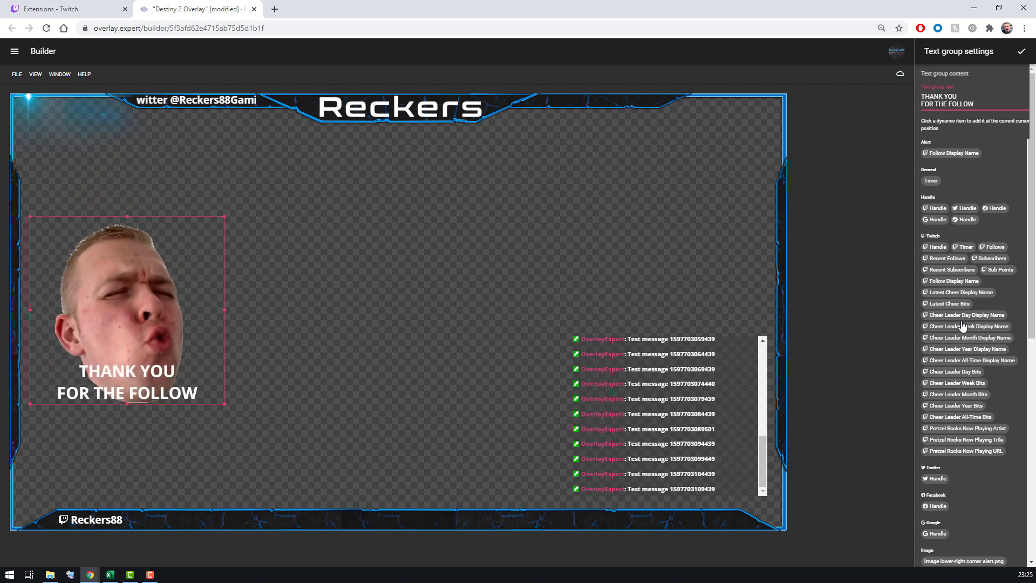
pyautogui.click(950, 282)
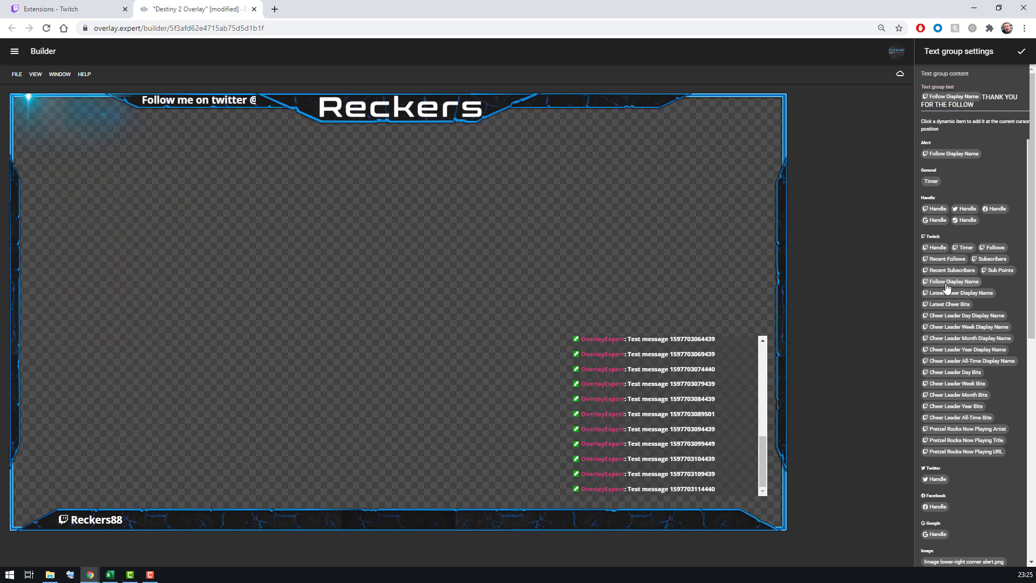
pyautogui.click(983, 99)
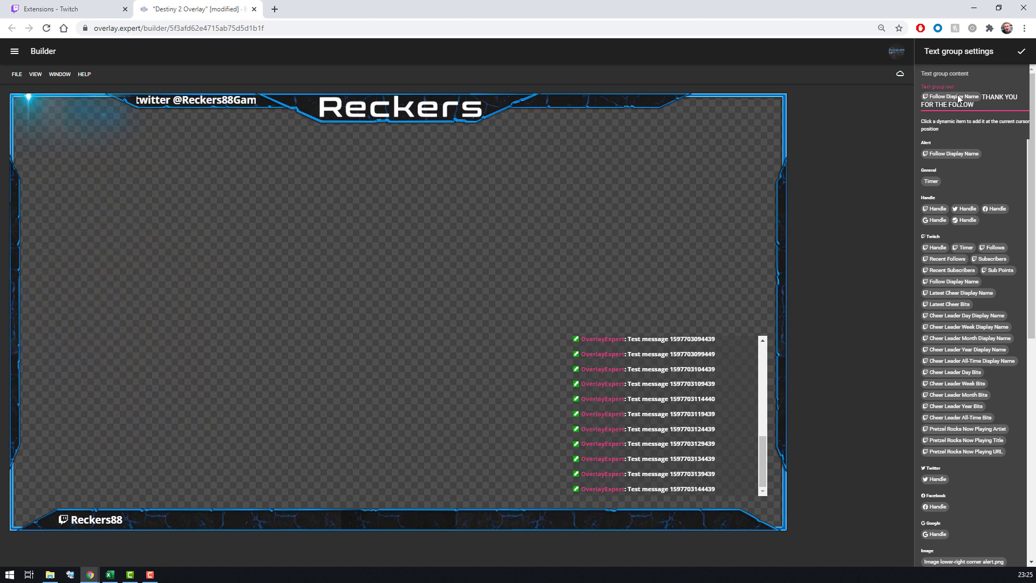
pyautogui.click(1020, 57)
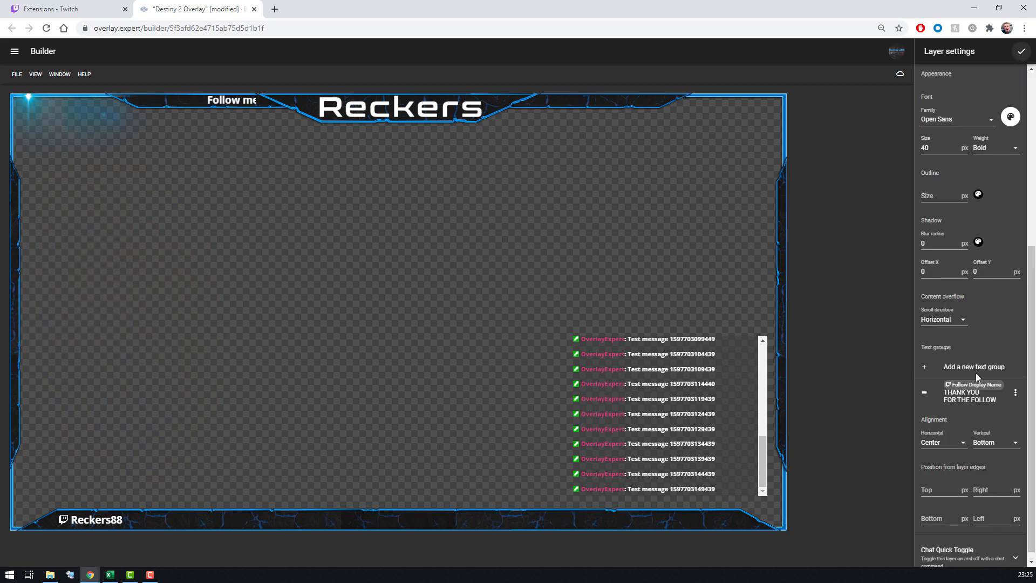
# - Clear the entire content of the face image layer's thank-you text group
pyautogui.click(981, 399)
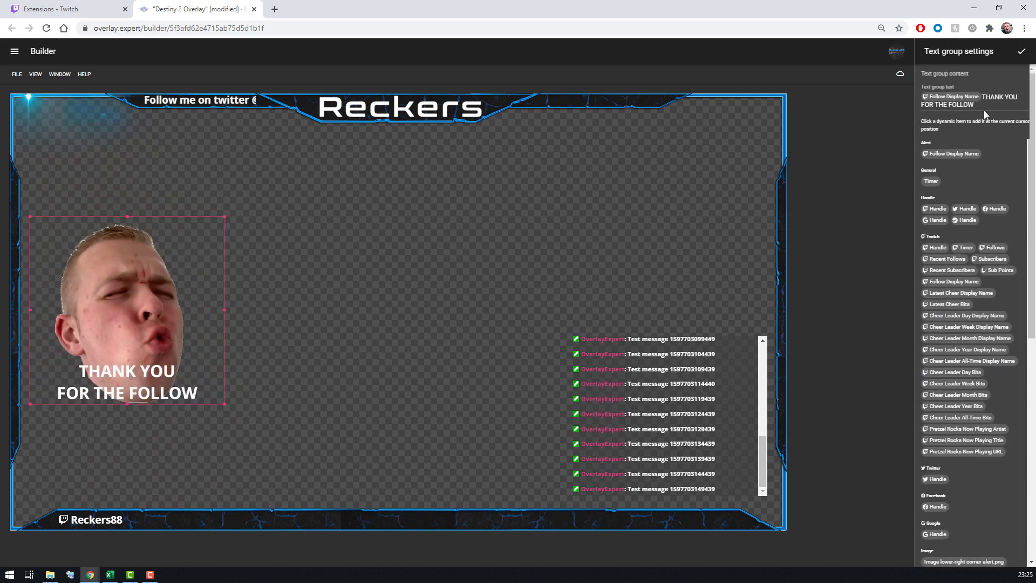
pyautogui.click(959, 103)
pyautogui.click(923, 100)
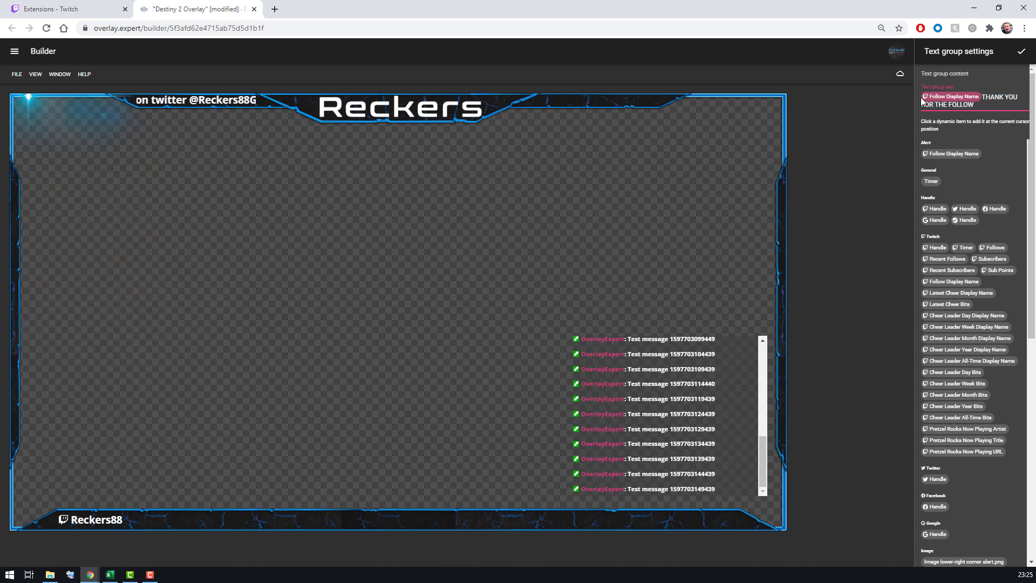
pyautogui.click(986, 106)
pyautogui.press('BackSpace')
pyautogui.press('BackSpace')
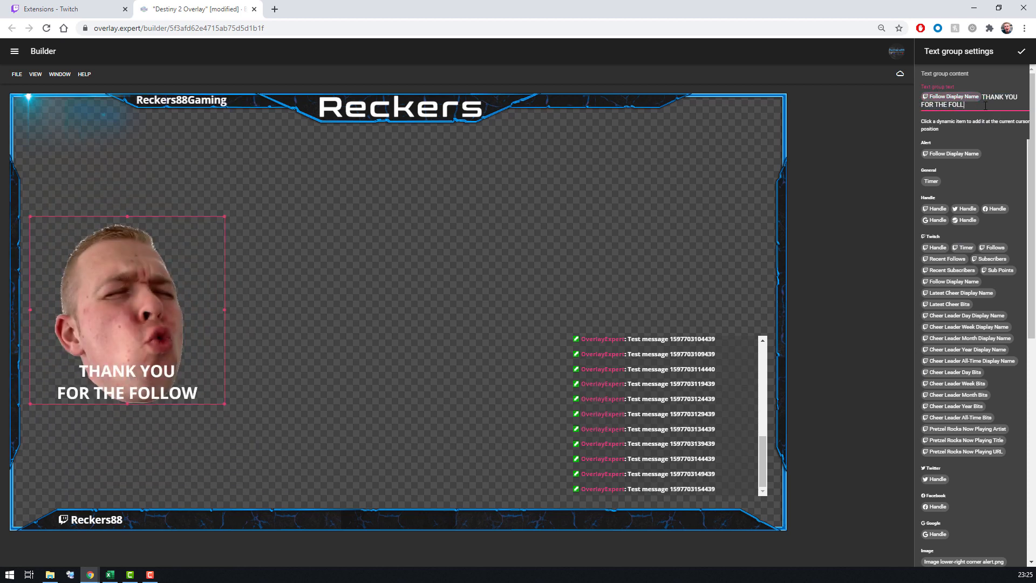
pyautogui.hotkey('ctrl', 'a')
pyautogui.press('BackSpace')
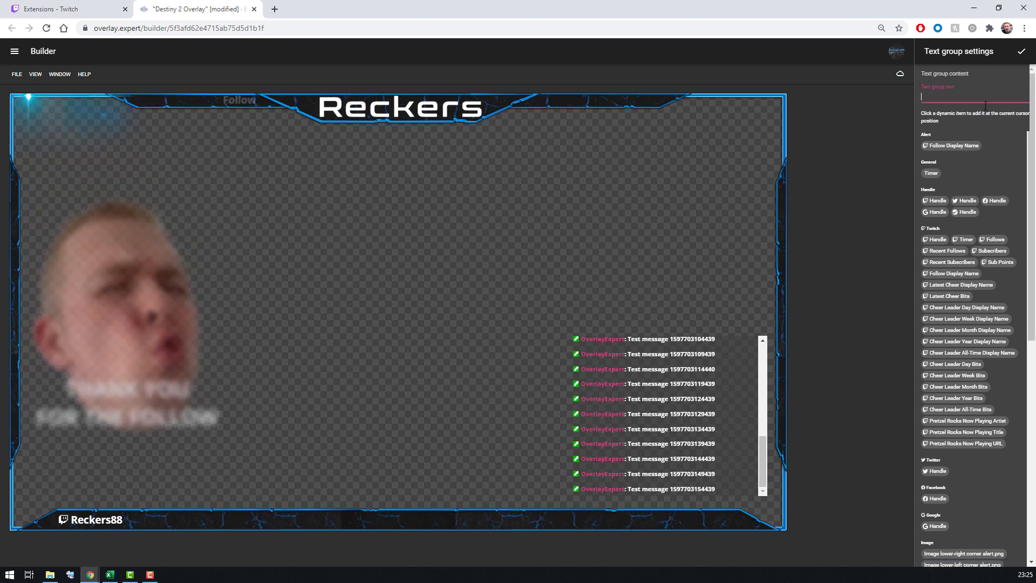
# - Fill the text group with the dynamic Latest Cheer Display Name item followed by "you are awesome" and apply it
pyautogui.click(945, 286)
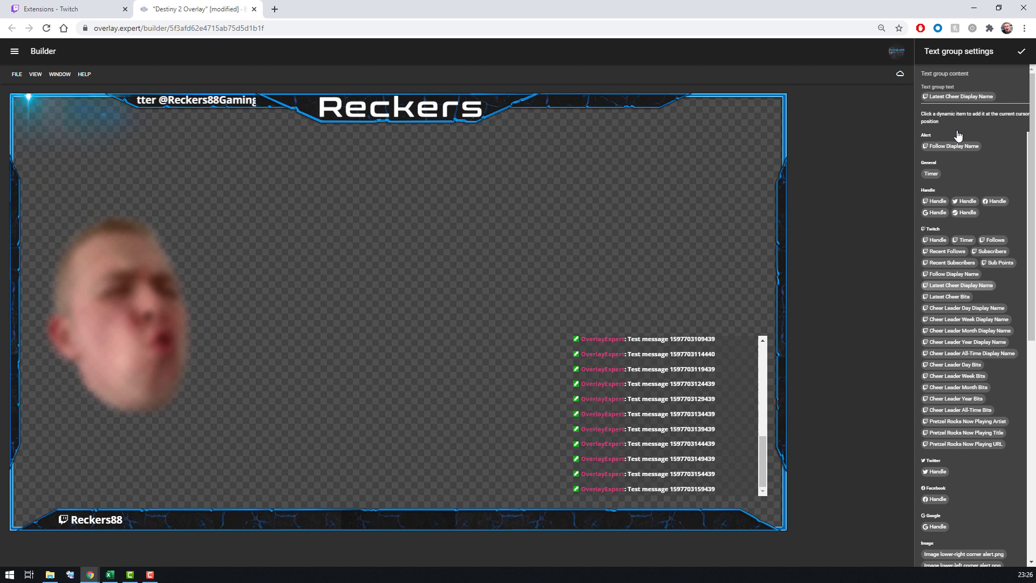
pyautogui.click(1009, 96)
pyautogui.write('you a')
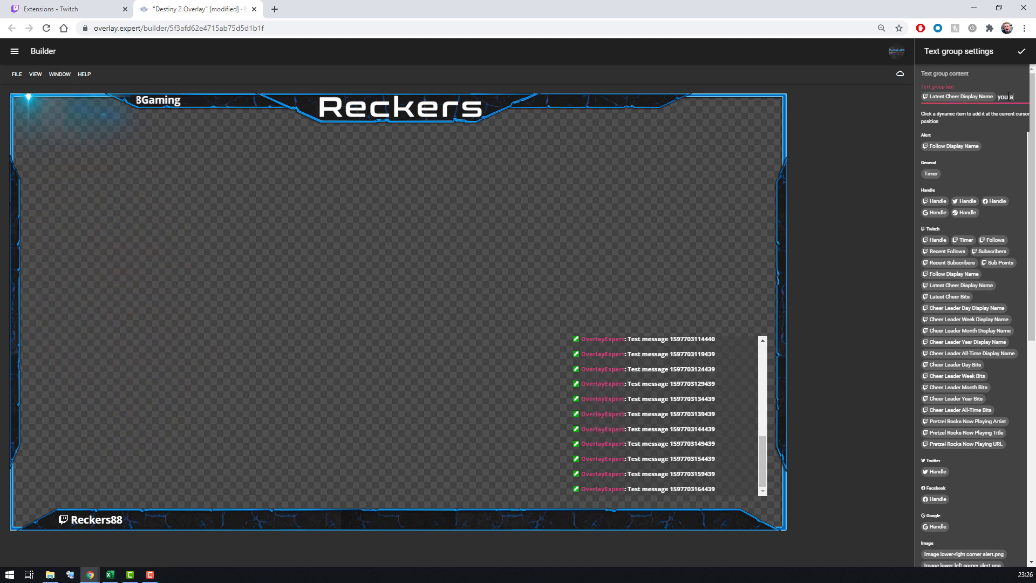
pyautogui.write('re awesome')
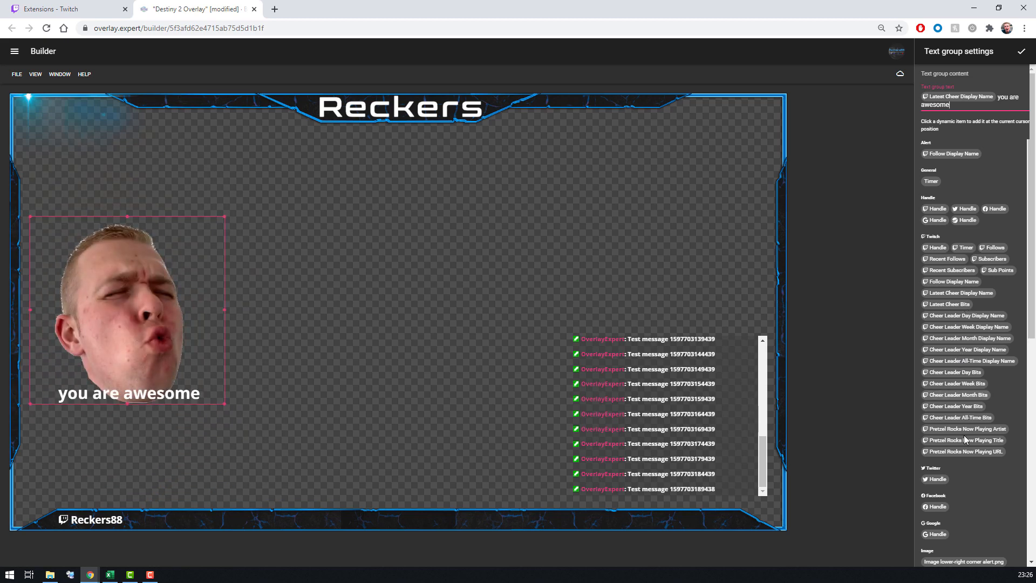
pyautogui.click(1022, 51)
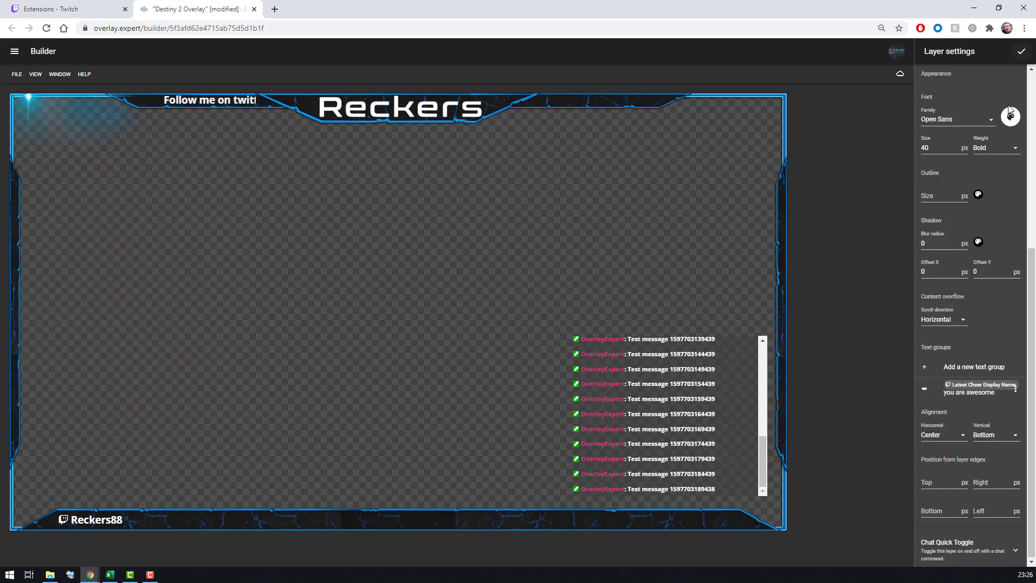
# - Turn off the animation preview in the face image layer's alert settings
pyautogui.scroll(5, 959, 338)
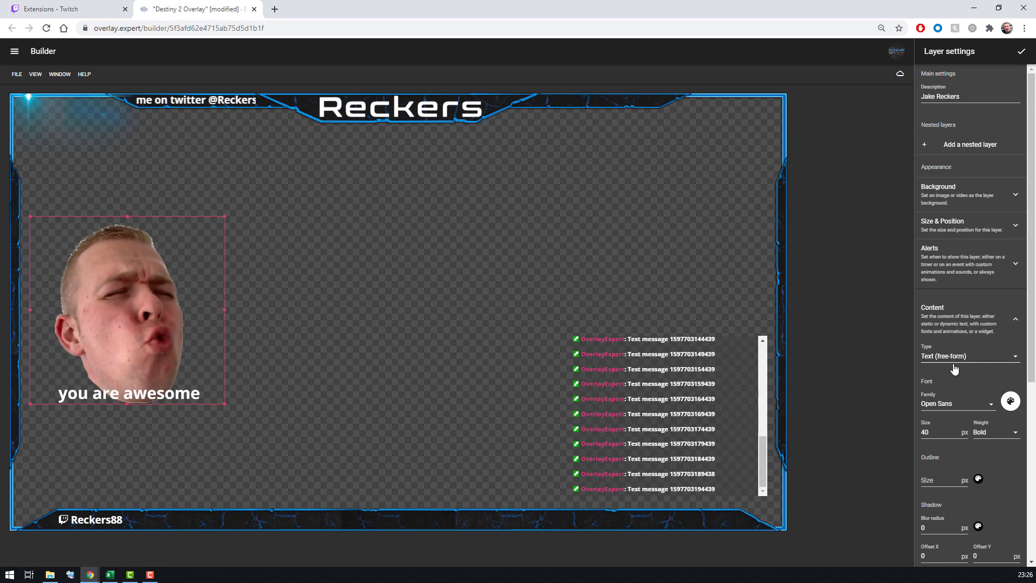
pyautogui.click(958, 330)
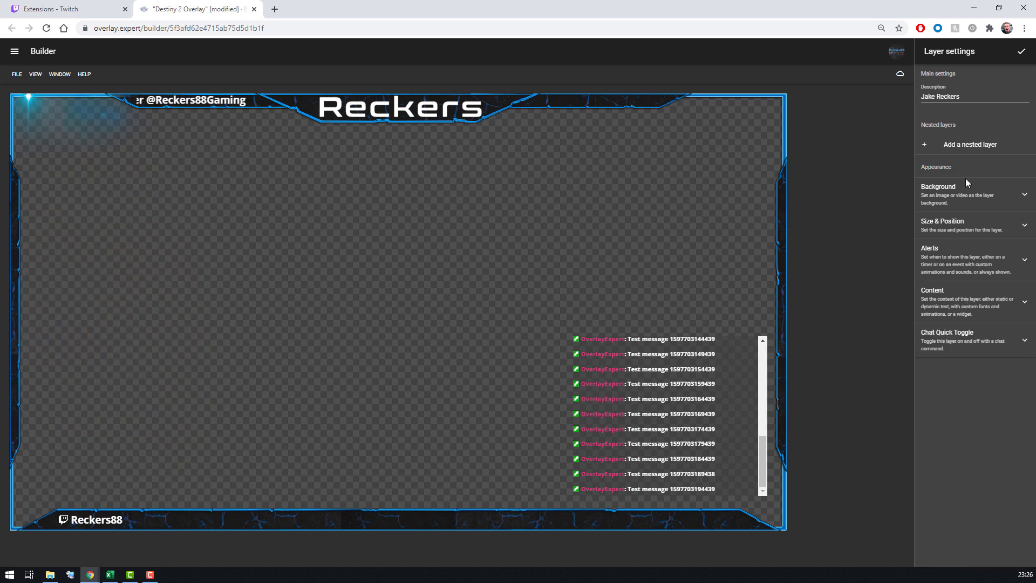
pyautogui.click(966, 203)
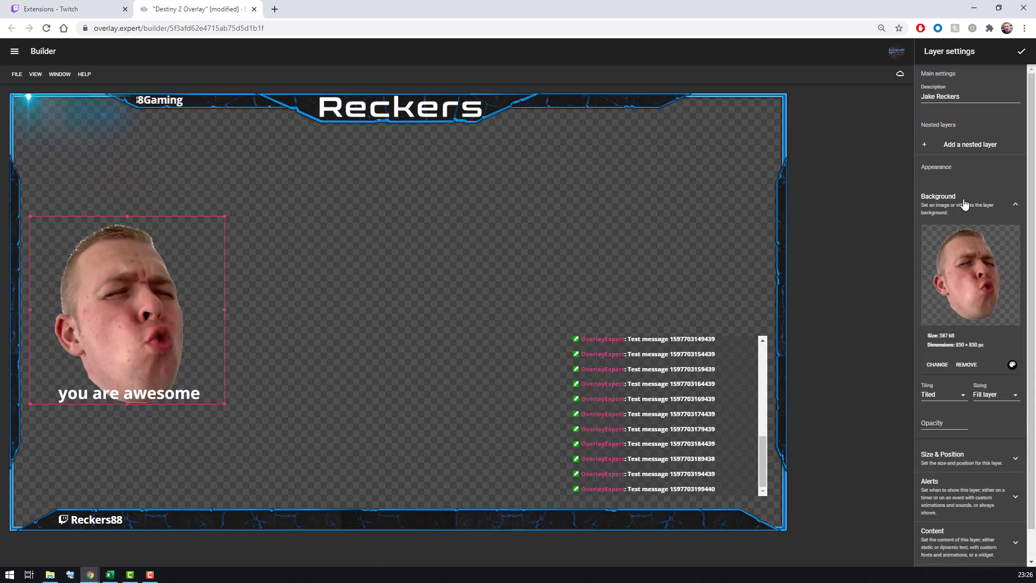
pyautogui.click(963, 195)
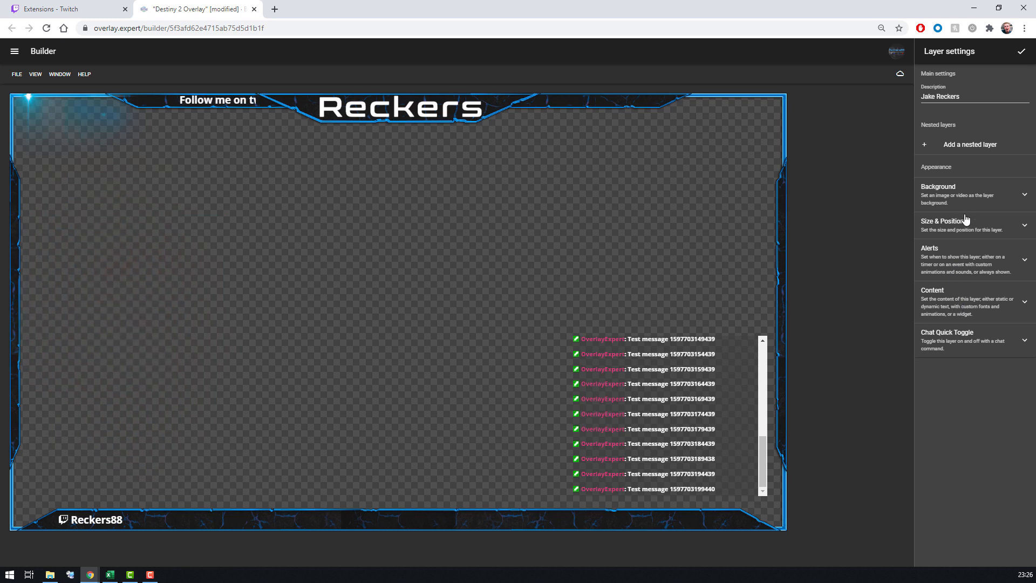
pyautogui.click(968, 253)
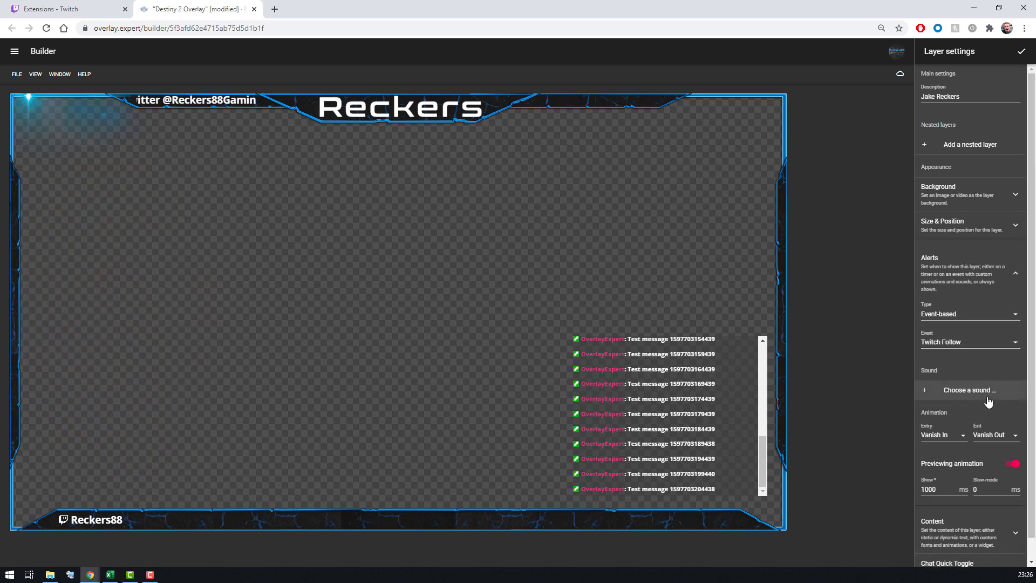
pyautogui.click(1014, 463)
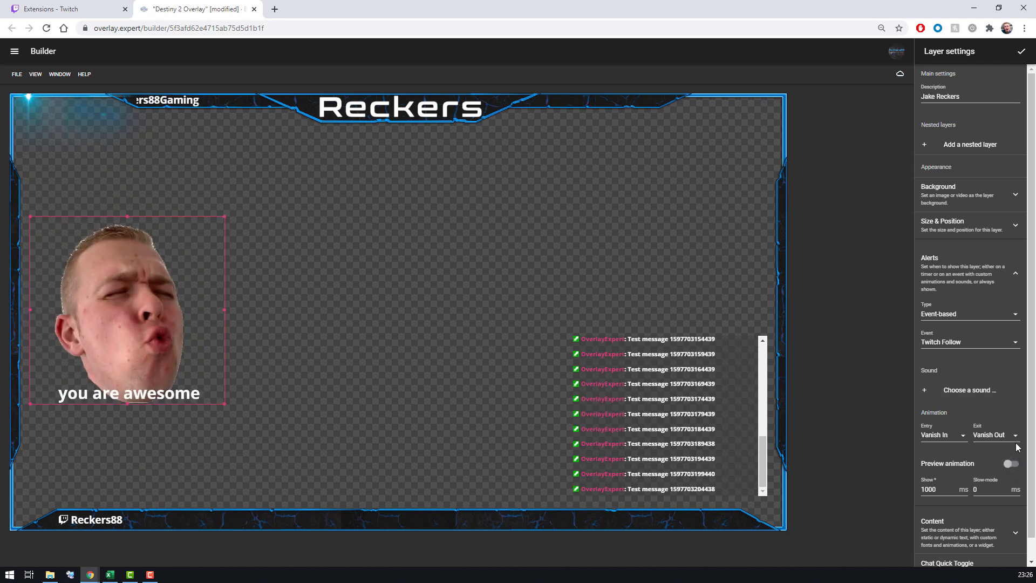
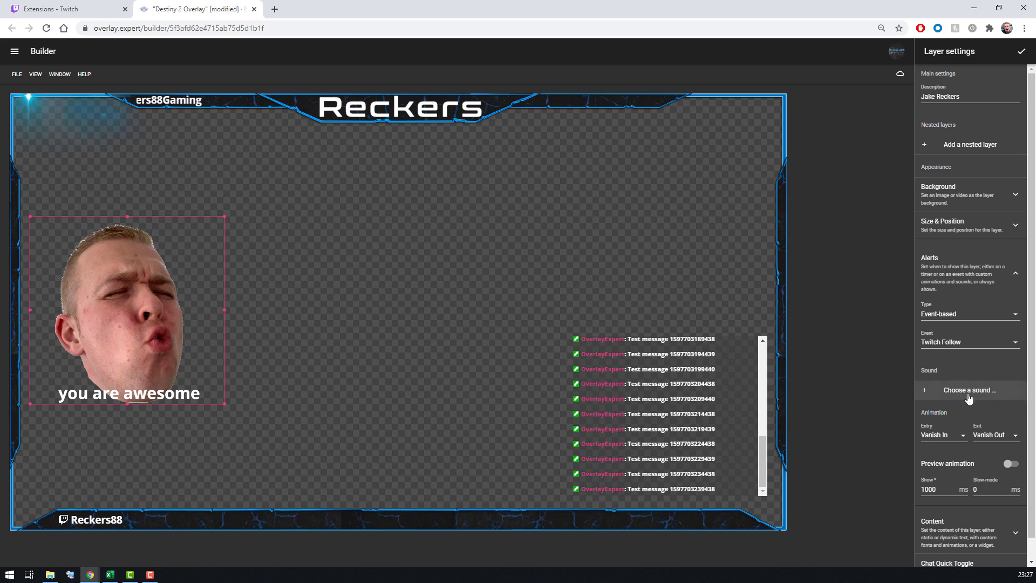
# - Assign welcome-aboard.mp3 from the personal sound library as the follow alert's sound and play it back
pyautogui.click(966, 391)
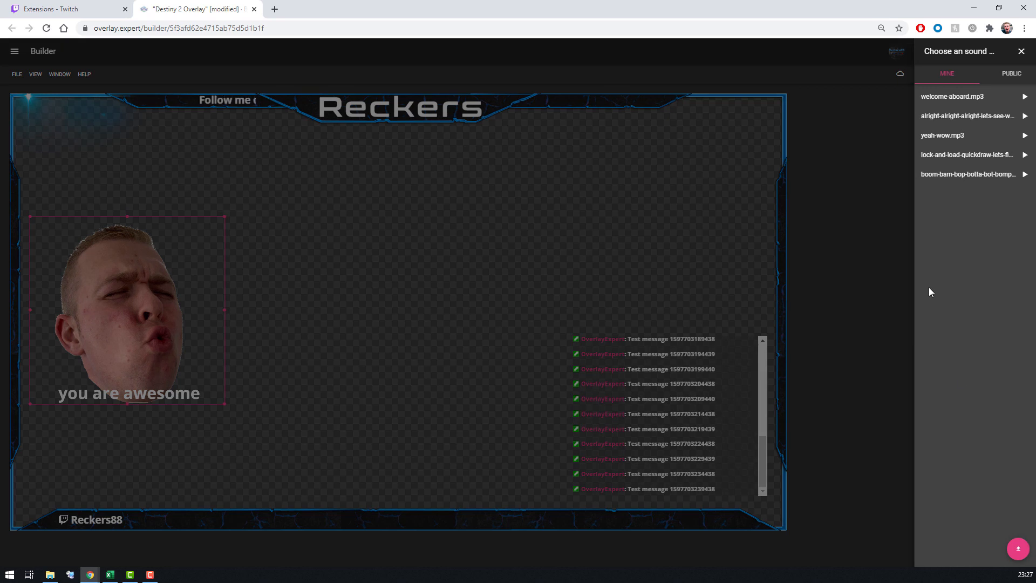
pyautogui.click(1018, 549)
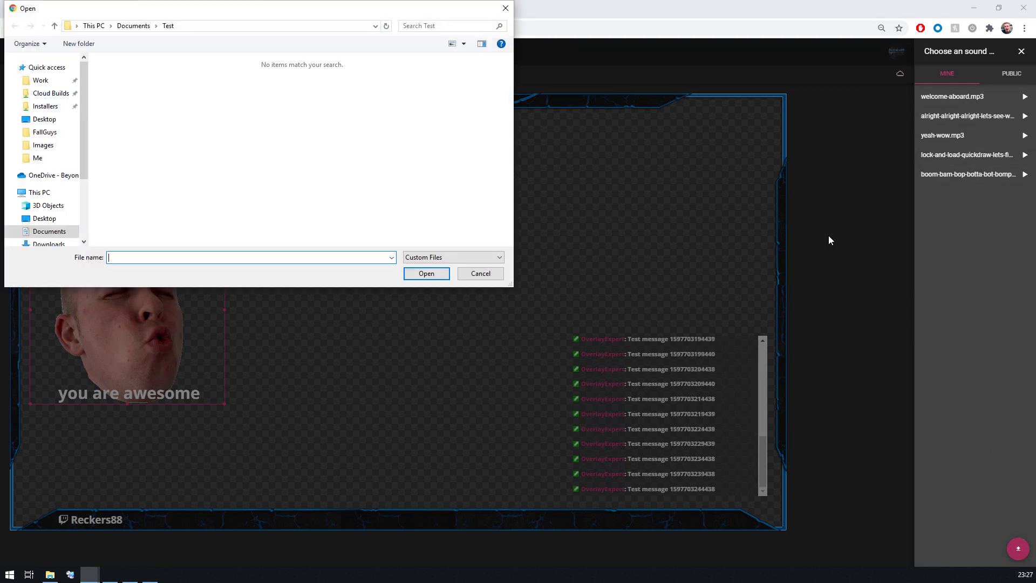
pyautogui.click(480, 274)
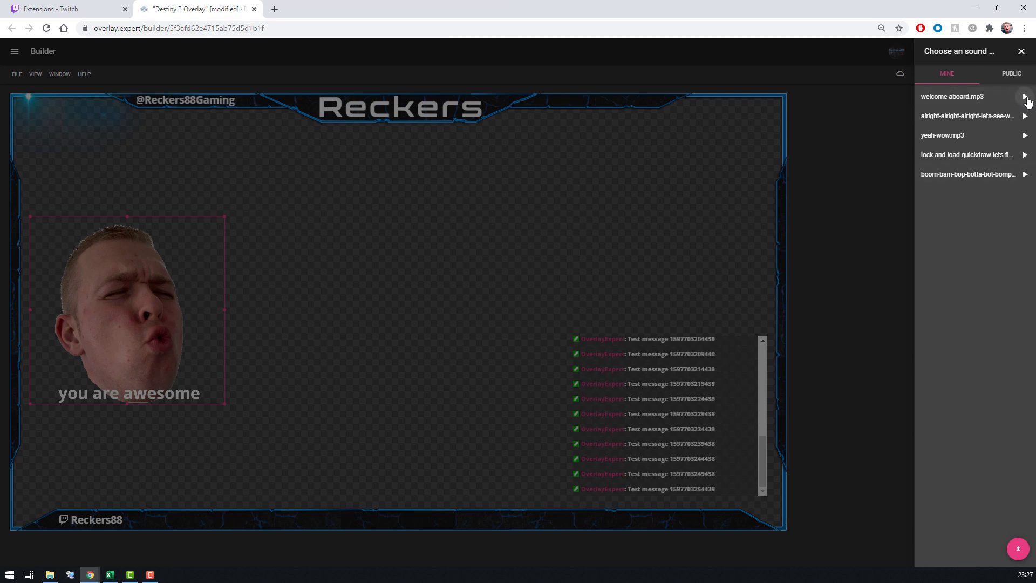
pyautogui.click(997, 97)
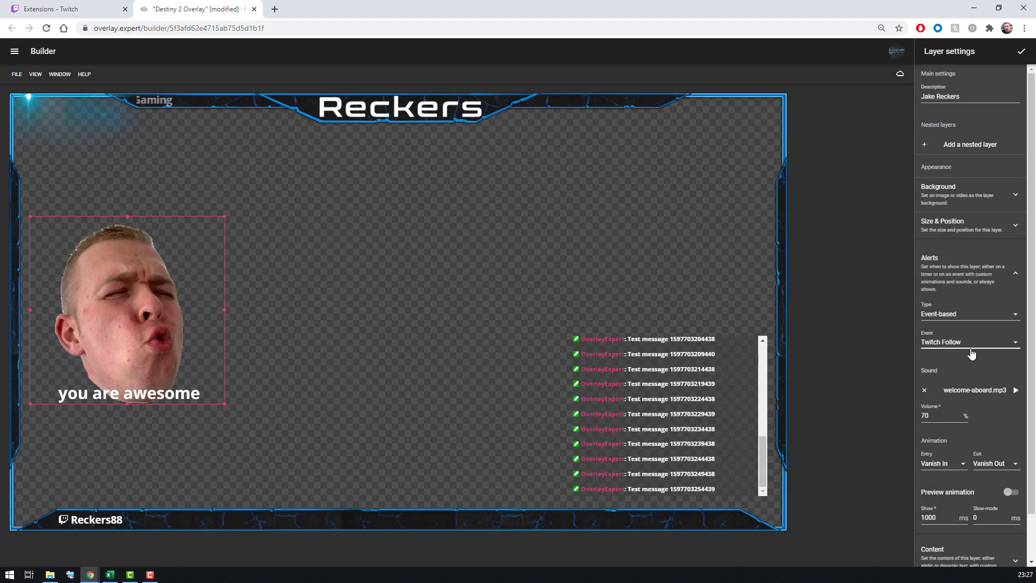
pyautogui.click(1017, 392)
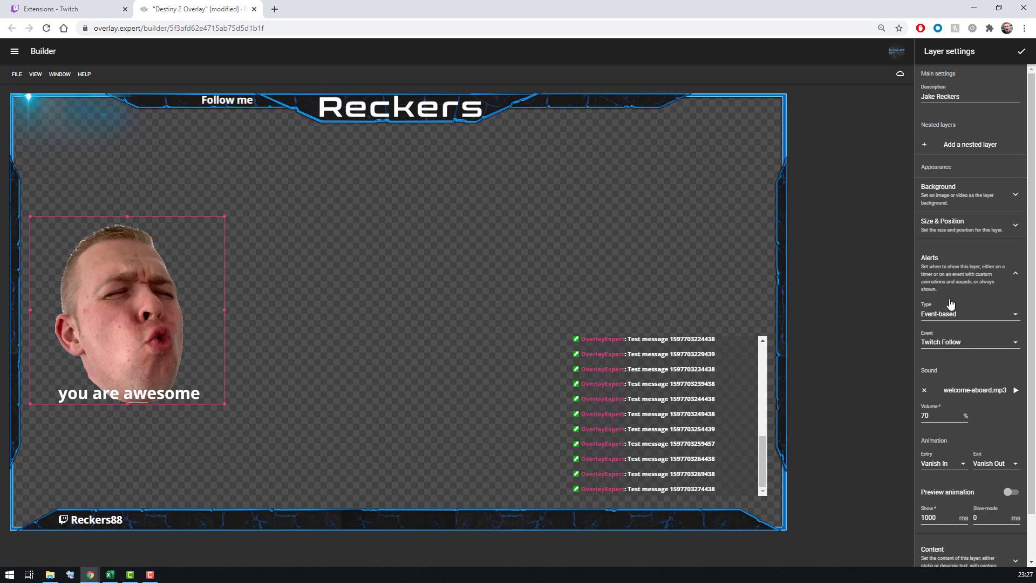
# - Review the Twitch events that can trigger the face image layer's alert
pyautogui.scroll(-1, 954, 267)
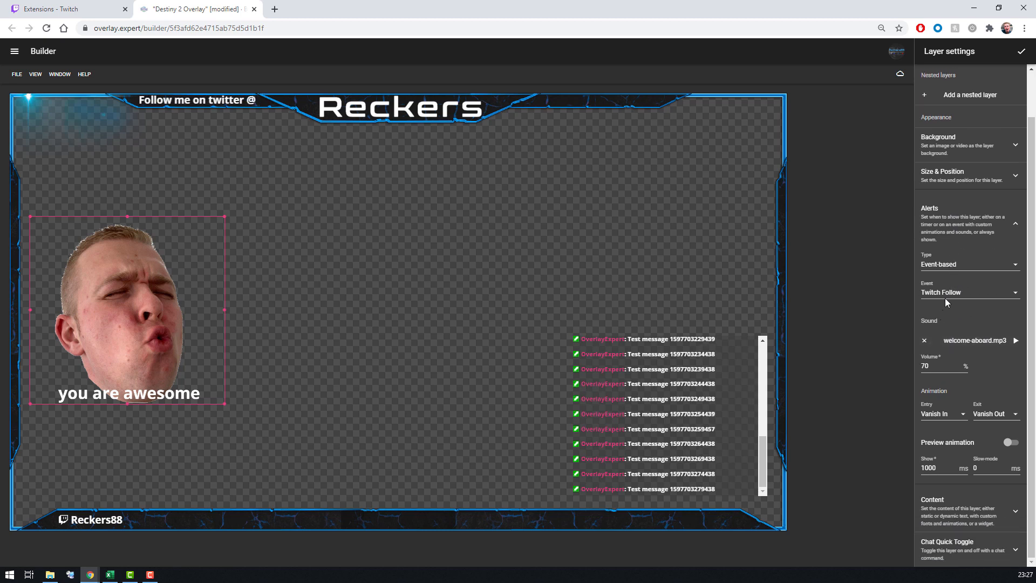
pyautogui.click(958, 295)
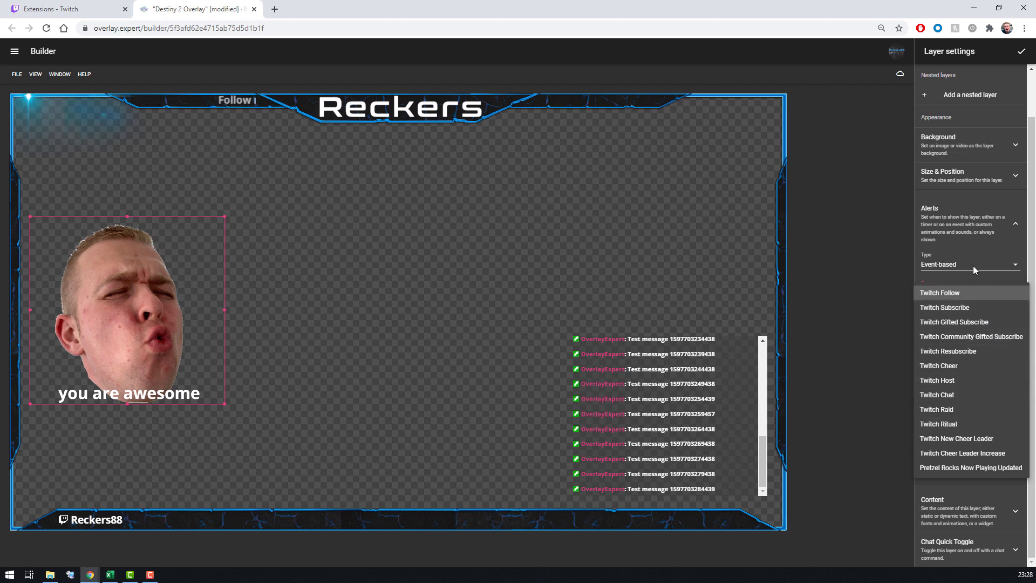
pyautogui.click(977, 213)
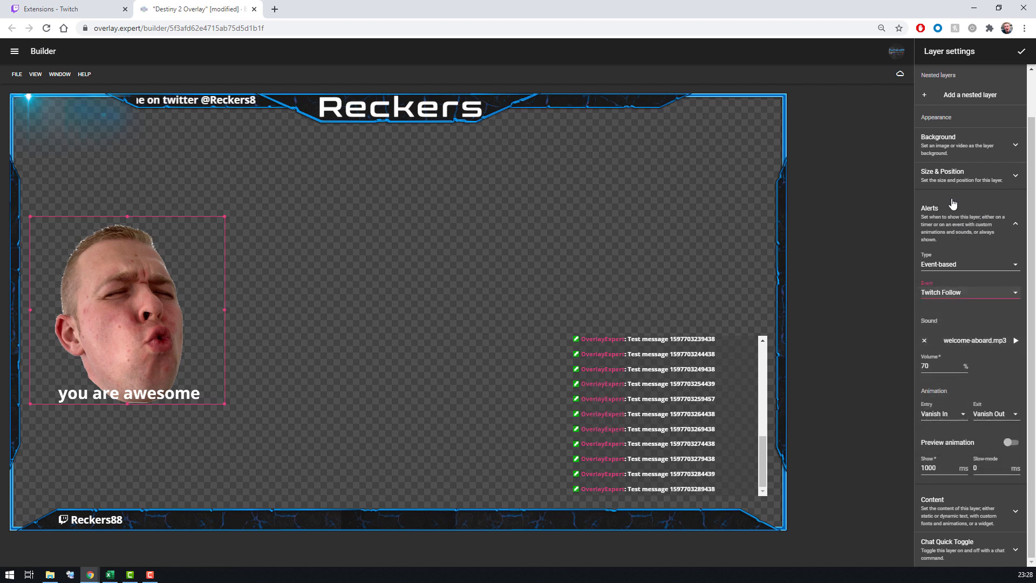
pyautogui.click(963, 218)
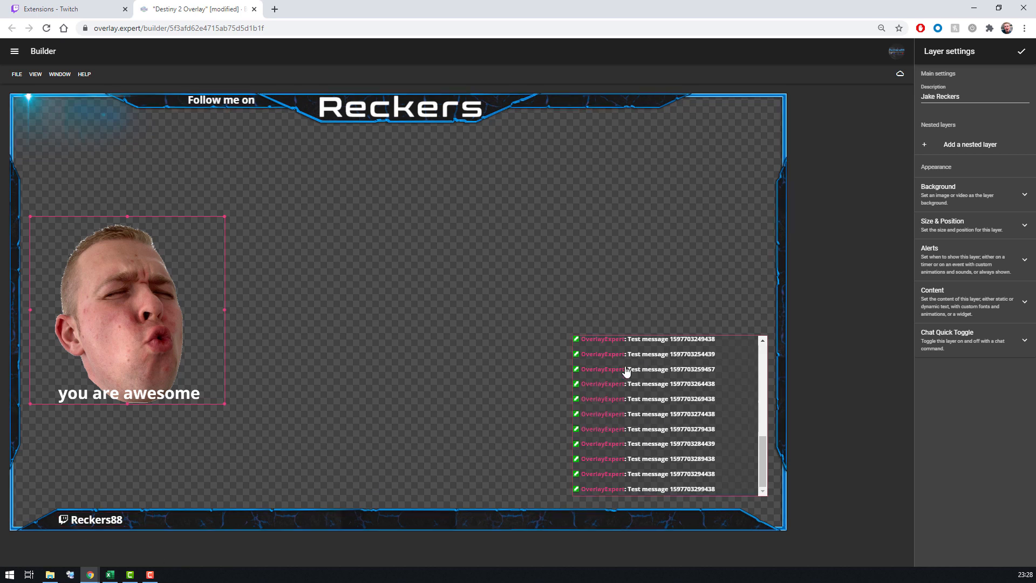
# - Add a new layer to the overlay, describe it as "Be Right Back" and move it to the middle of the canvas
pyautogui.click(580, 218)
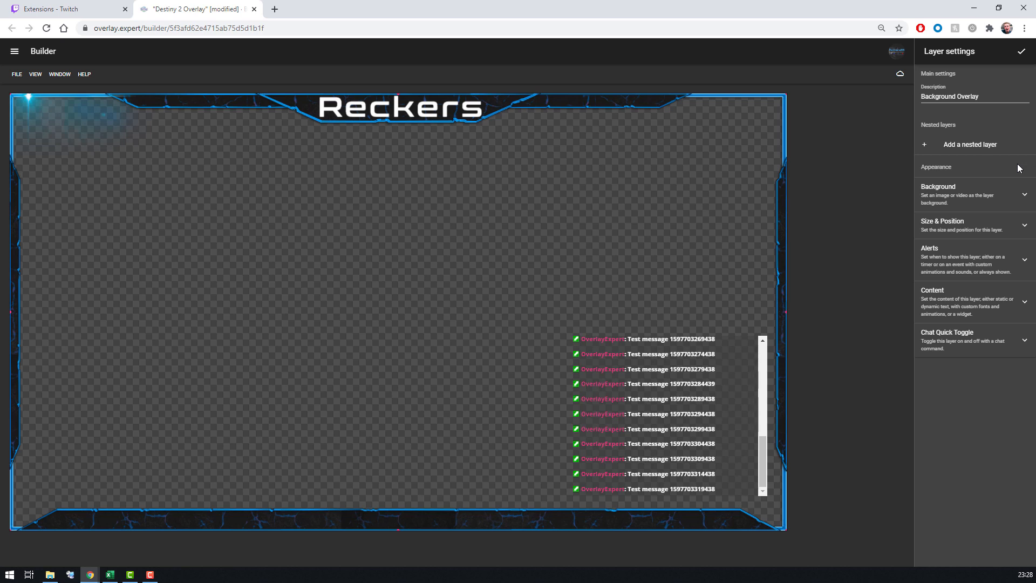
pyautogui.click(1022, 51)
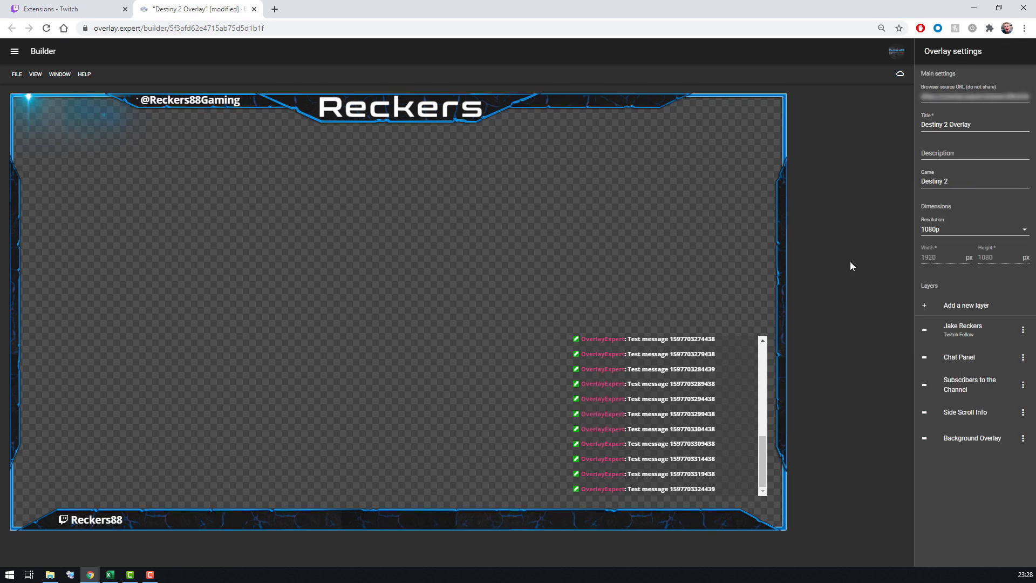
pyautogui.click(955, 306)
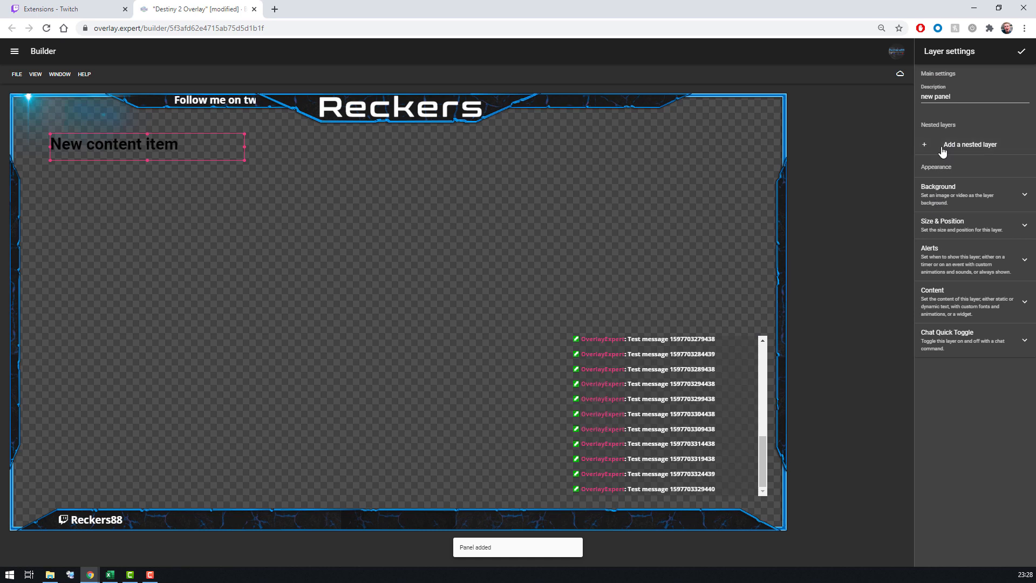
pyautogui.moveTo(957, 101); pyautogui.dragTo(919, 101)
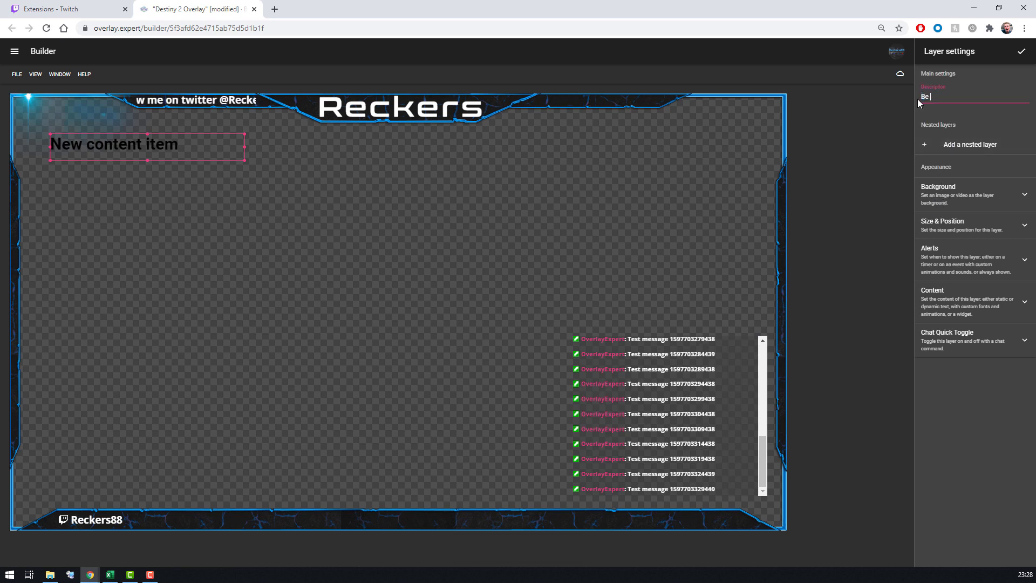
pyautogui.write('Be Right Back')
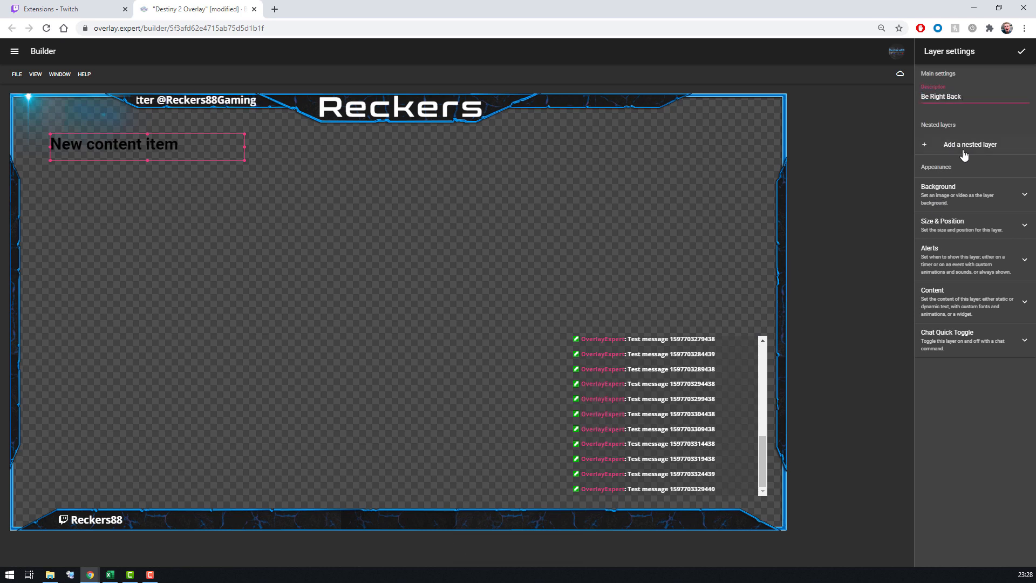
pyautogui.moveTo(127, 151); pyautogui.dragTo(446, 363)
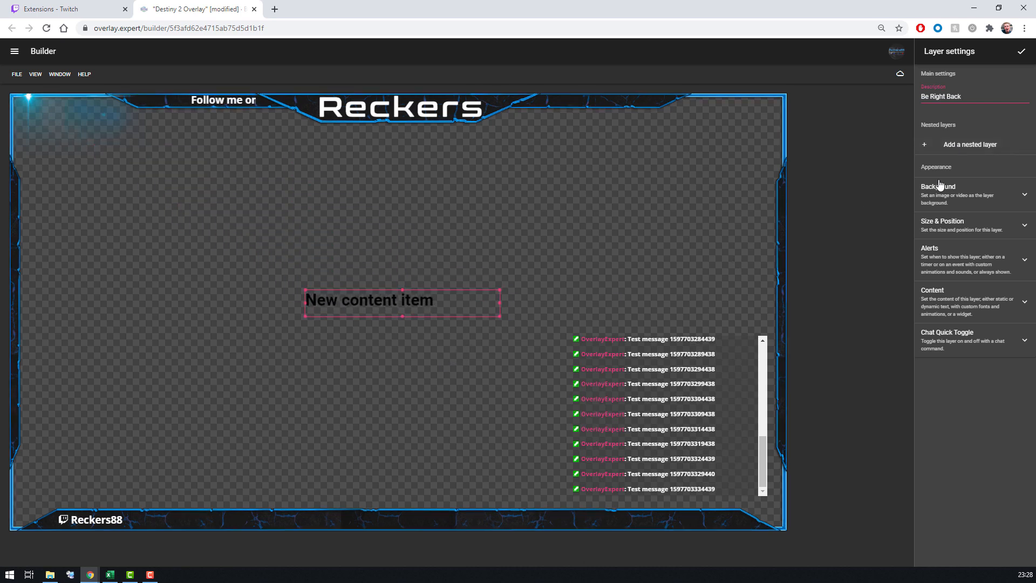
# - Set the Be Right Back layer's text font to Open Sans with Bold weight
pyautogui.click(955, 304)
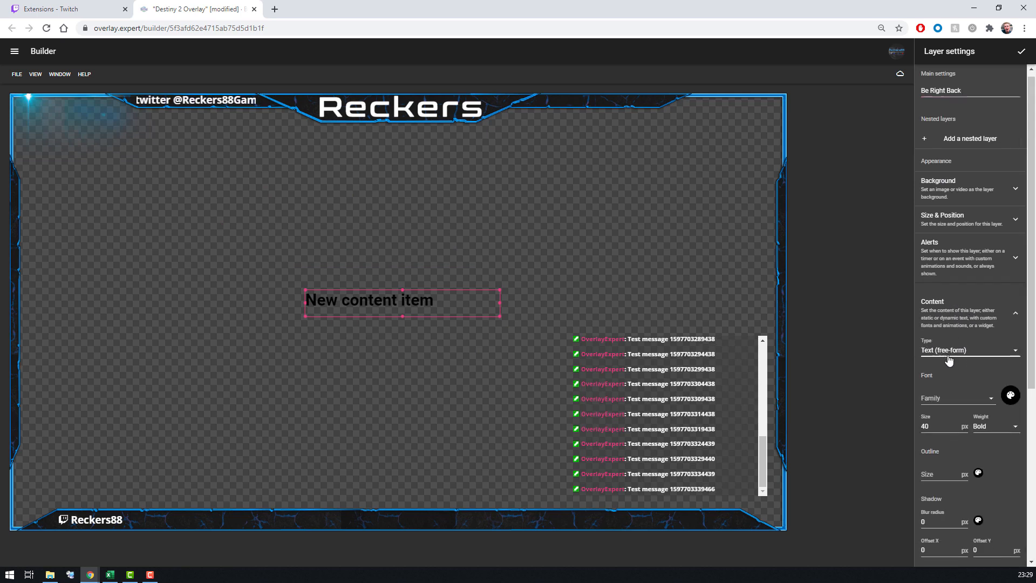
pyautogui.scroll(-5, 949, 361)
pyautogui.click(939, 133)
pyautogui.write('Op')
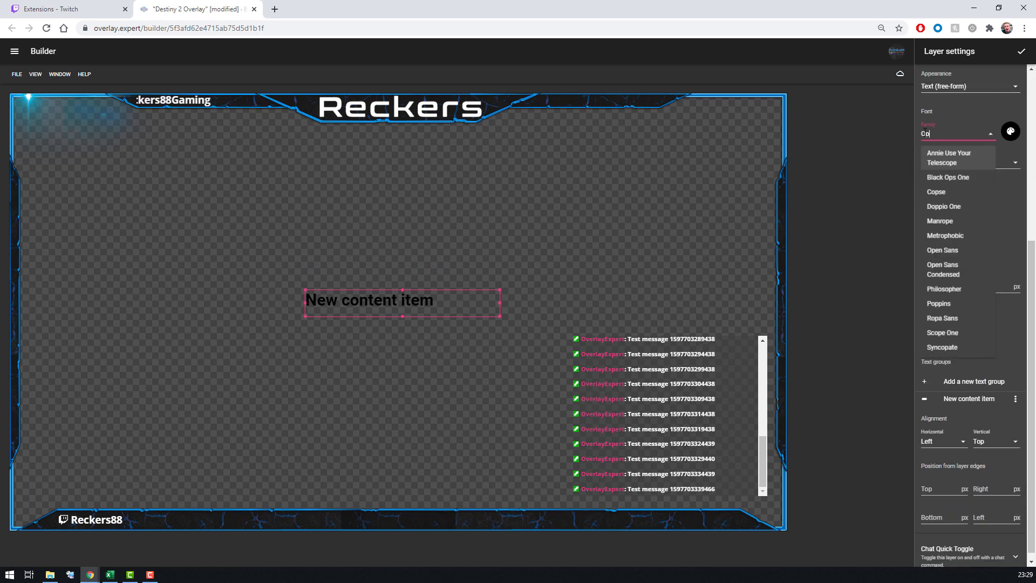
pyautogui.write('en Sans')
pyautogui.click(968, 155)
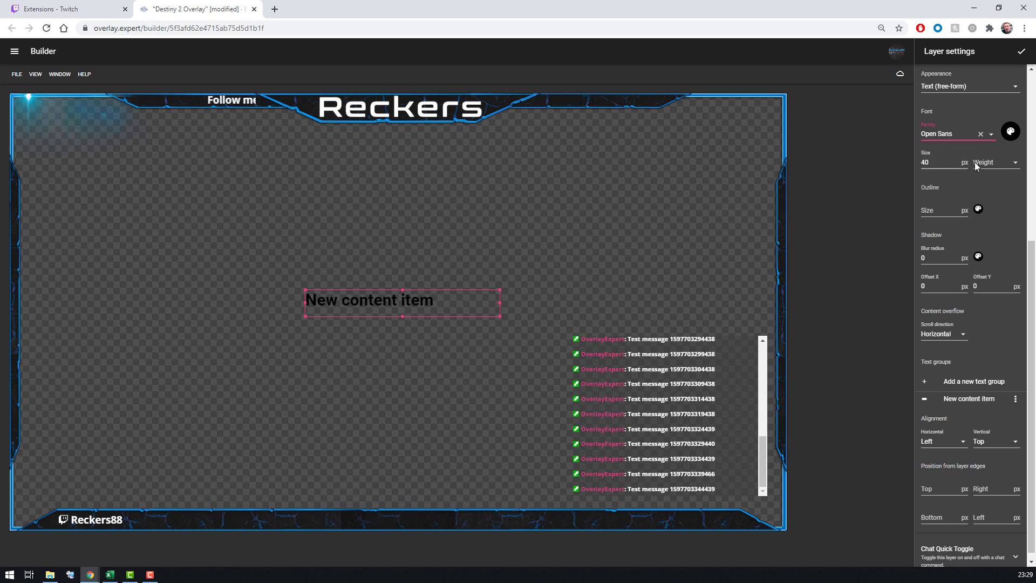
pyautogui.click(988, 162)
pyautogui.click(991, 223)
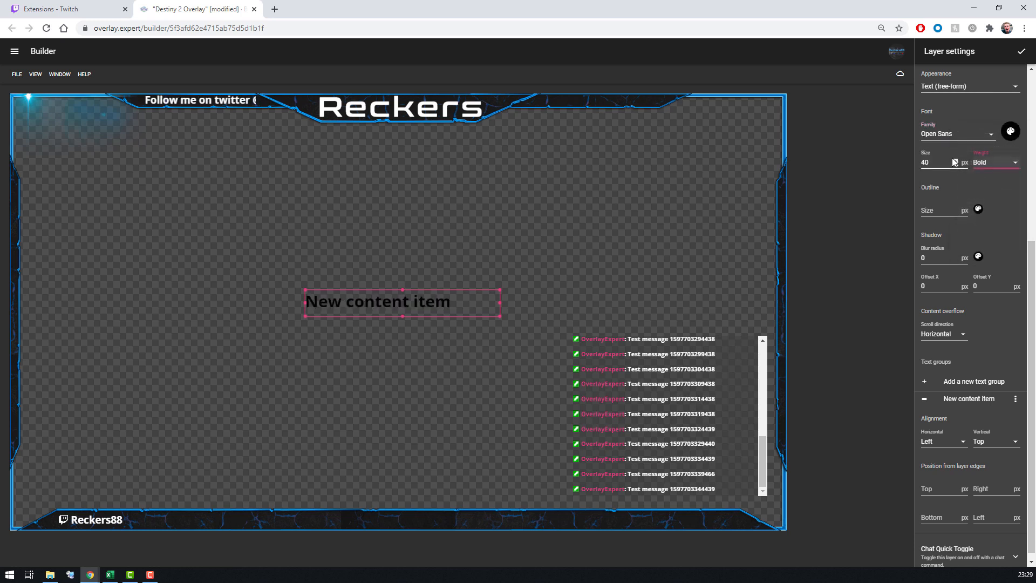
# - Set the Be Right Back layer's text size to 80 px, enlarge its box to fit the text and shift it toward the canvas centre
pyautogui.click(933, 163)
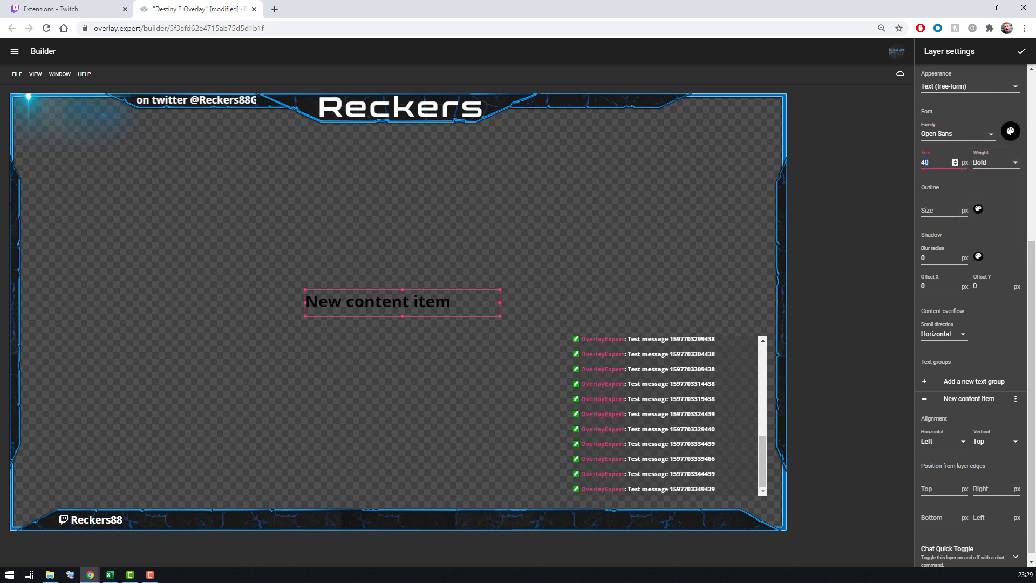
pyautogui.write('80')
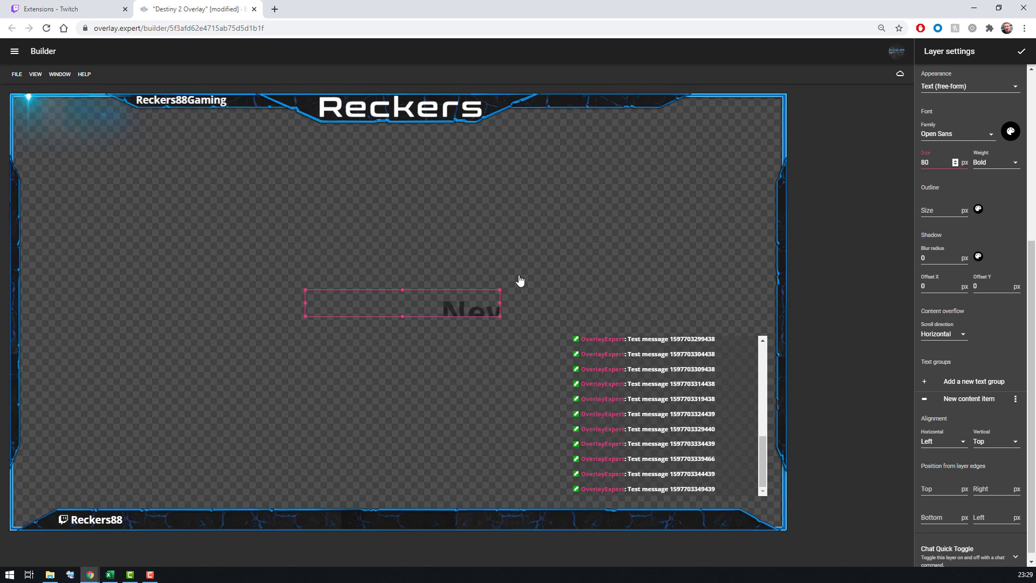
pyautogui.moveTo(447, 279); pyautogui.dragTo(623, 289)
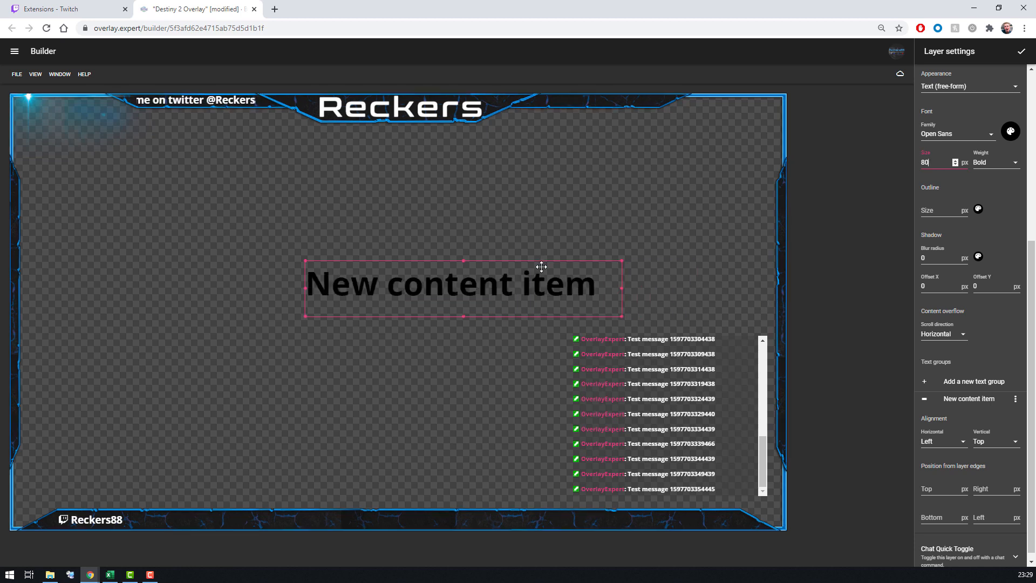
pyautogui.moveTo(539, 267); pyautogui.dragTo(471, 264)
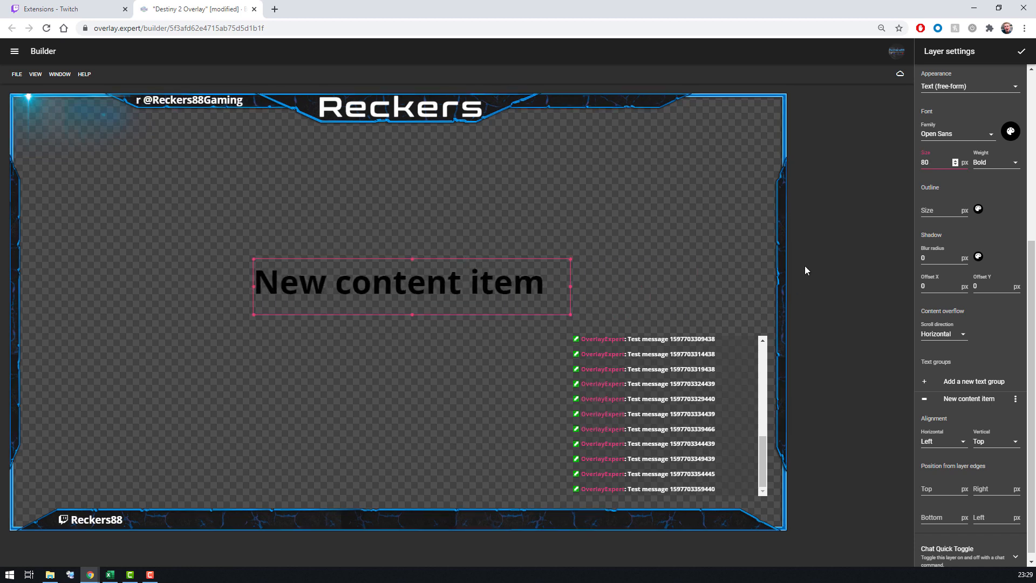
# - Align the layer's text group to Center both vertically and horizontally
pyautogui.click(999, 441)
pyautogui.click(990, 456)
pyautogui.click(935, 442)
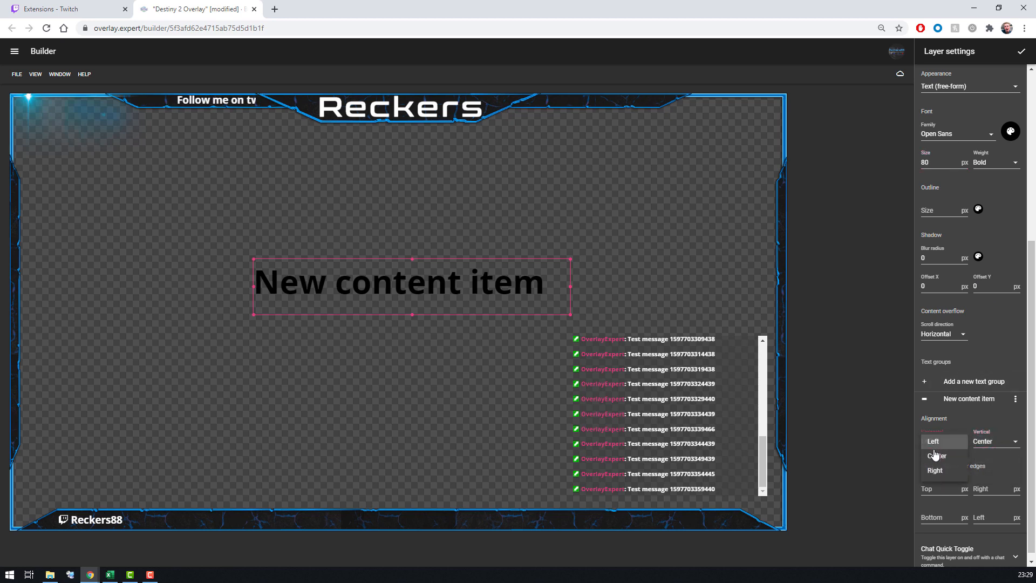
pyautogui.click(938, 456)
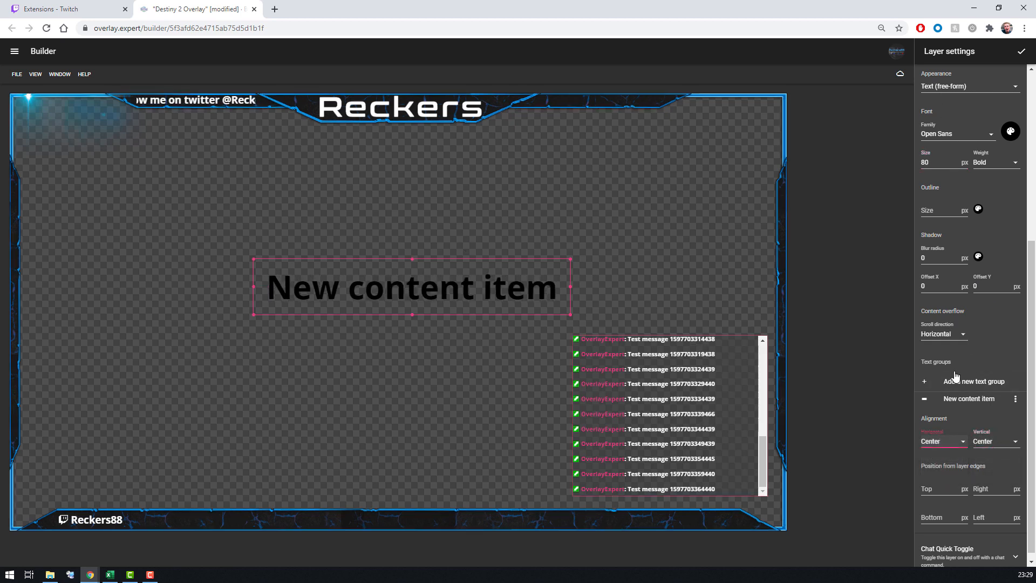
# - Replace the text group's placeholder with "Be Right Back" and nudge the layer slightly on the canvas
pyautogui.click(966, 398)
pyautogui.tripleClick(959, 96)
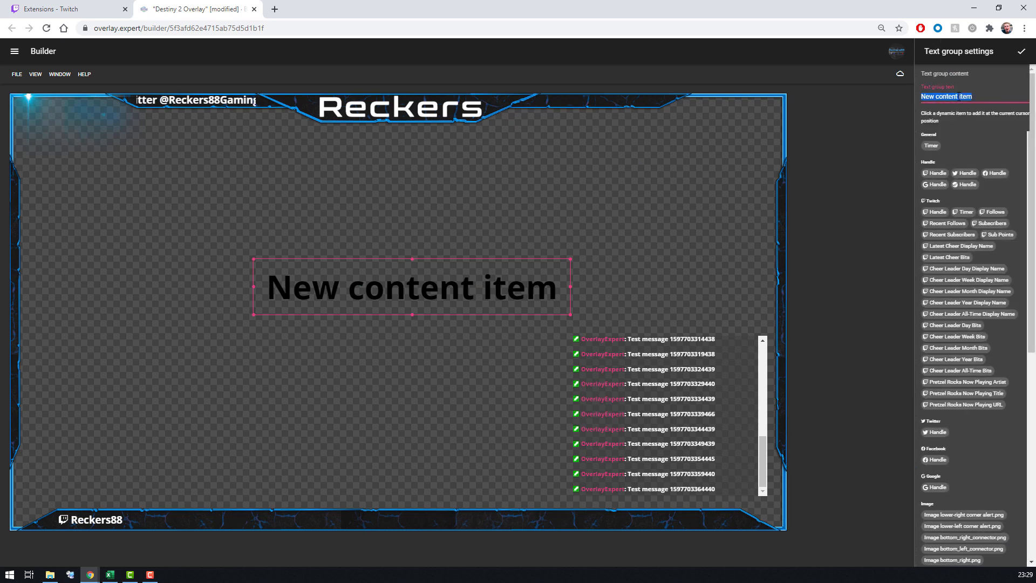
pyautogui.write('Be Rght')
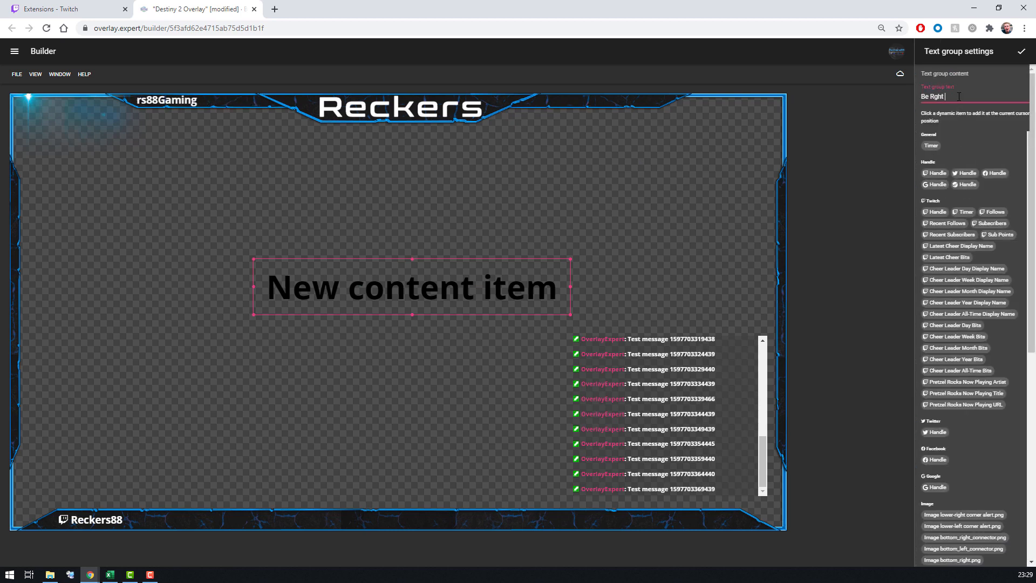
pyautogui.press('BackSpace')
pyautogui.press('BackSpace')
pyautogui.press('BackSpace')
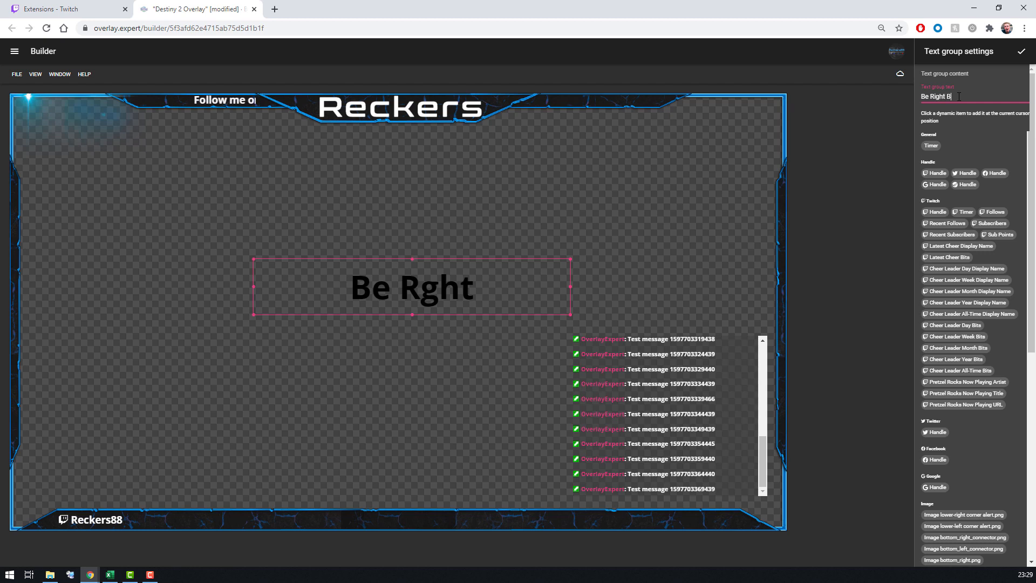
pyautogui.moveTo(432, 311); pyautogui.dragTo(424, 315)
pyautogui.click(1022, 52)
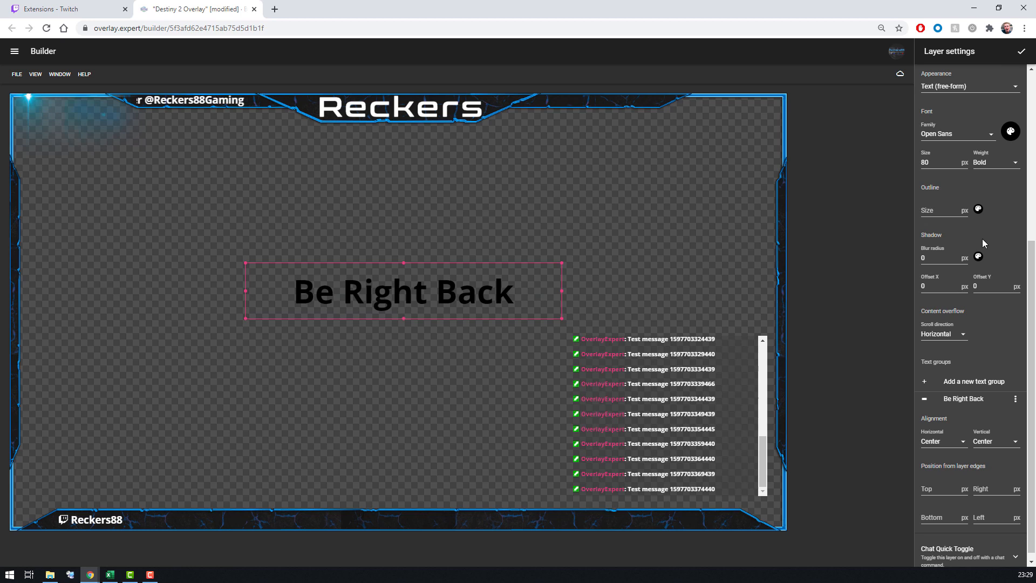
# - Change the Be Right Back text colour to white (#FFFFFF)
pyautogui.click(1010, 131)
pyautogui.moveTo(920, 87)
pyautogui.mouseDown()
pyautogui.moveTo(941, 84)
pyautogui.moveTo(966, 121)
pyautogui.moveTo(944, 84)
pyautogui.mouseUp()
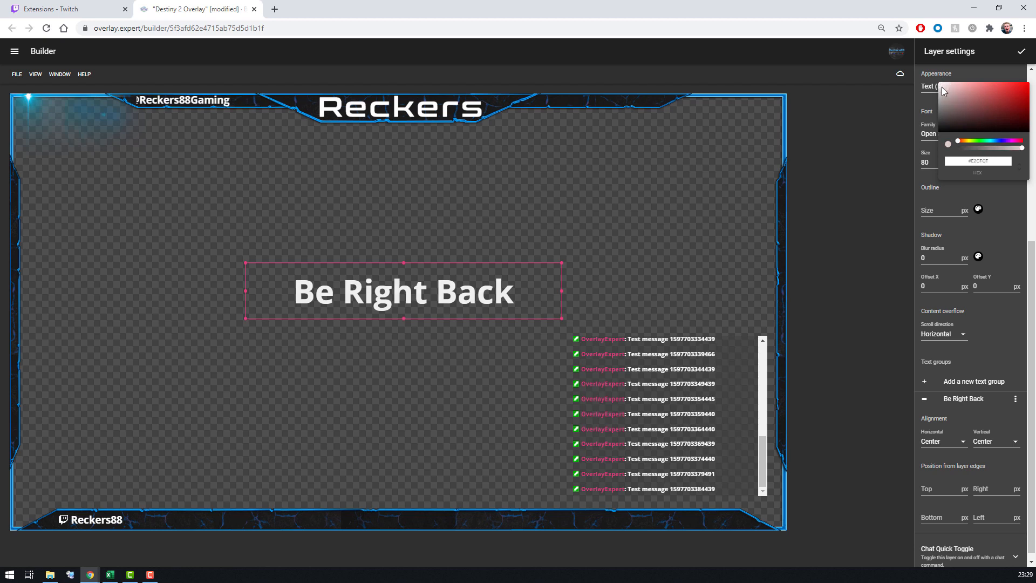
pyautogui.moveTo(942, 86); pyautogui.dragTo(938, 83)
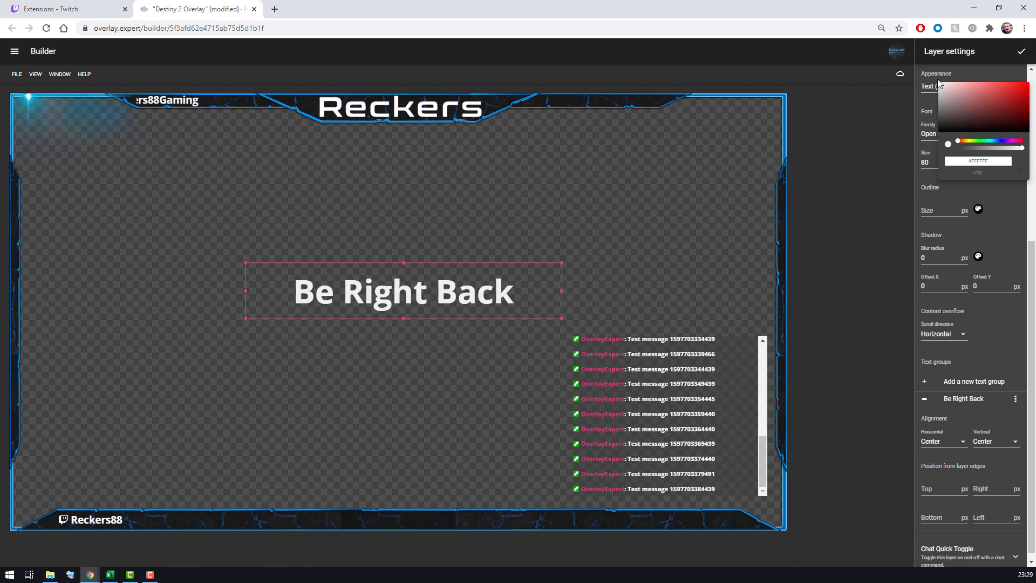
pyautogui.click(1026, 194)
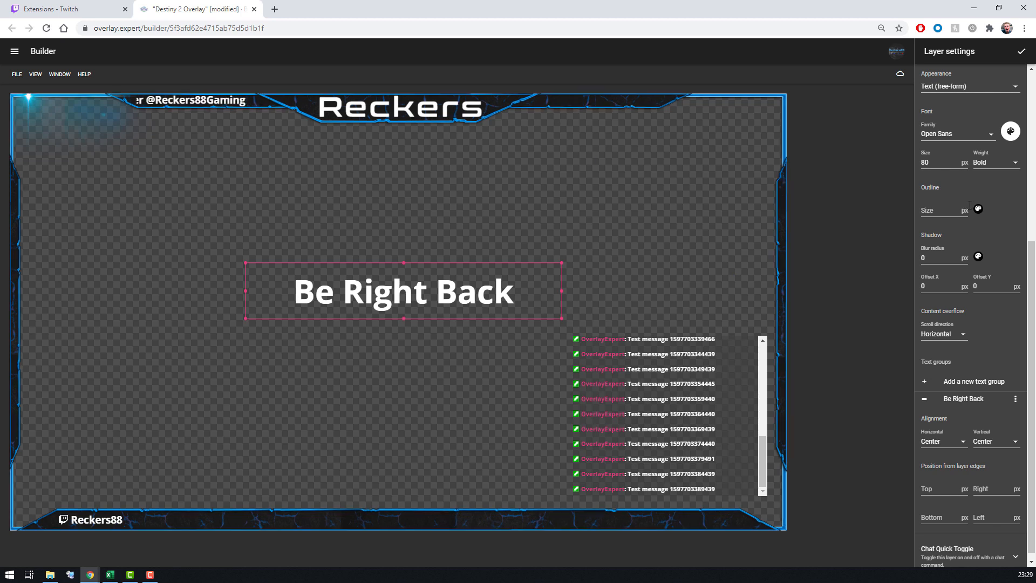
# - Give the Be Right Back layer a dark reddish-grey background colour with an opacity of 0.5 and finish editing the layer
pyautogui.scroll(5, 976, 210)
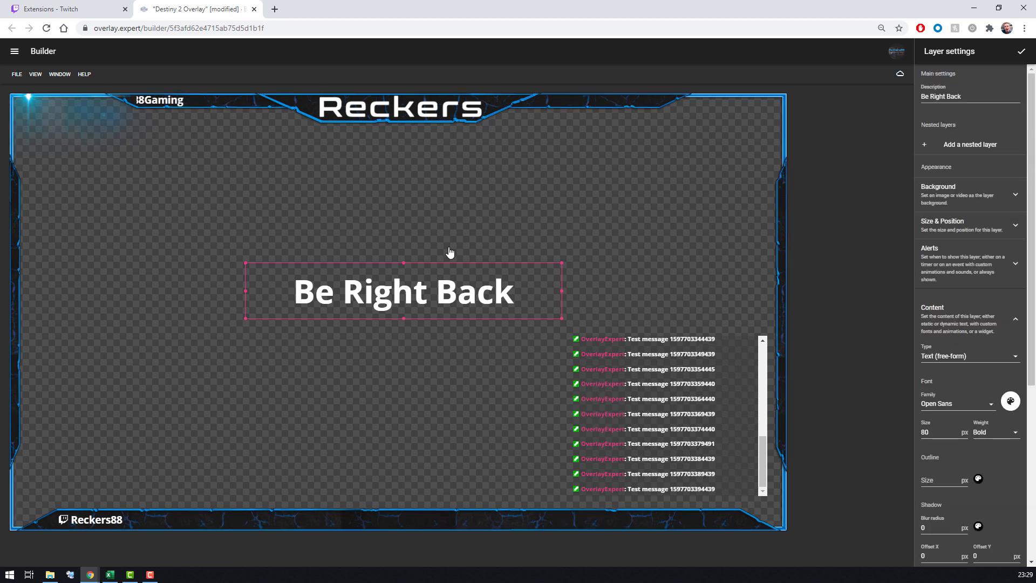
pyautogui.click(939, 198)
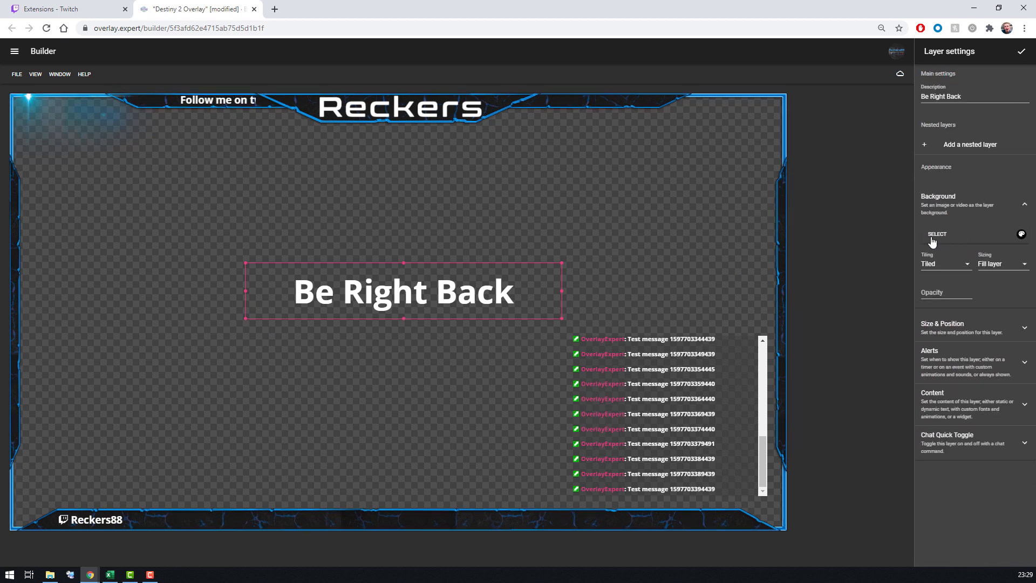
pyautogui.click(1022, 235)
pyautogui.moveTo(951, 217)
pyautogui.mouseDown()
pyautogui.moveTo(953, 205)
pyautogui.moveTo(940, 228)
pyautogui.mouseUp()
pyautogui.click(1004, 293)
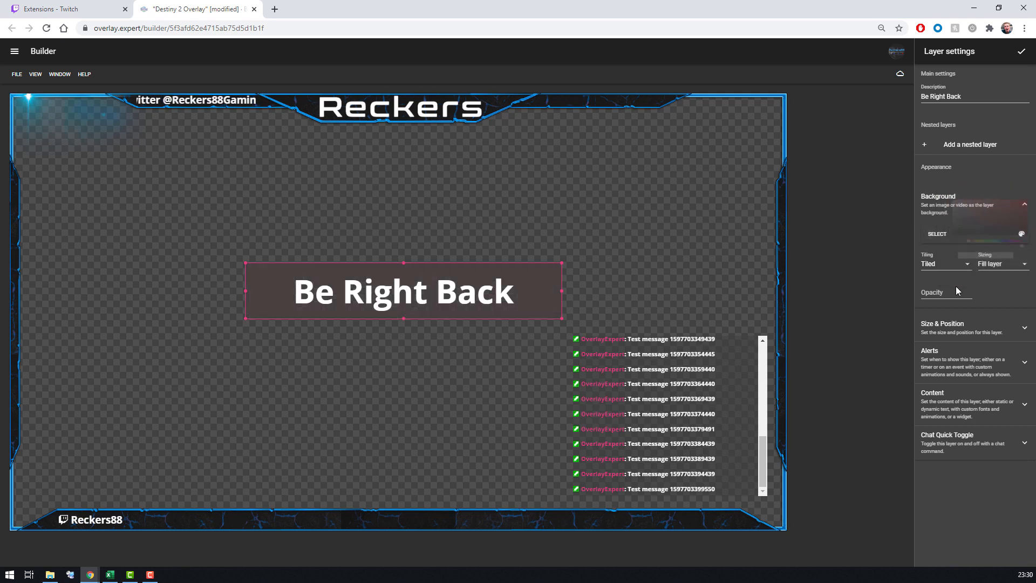
pyautogui.click(938, 292)
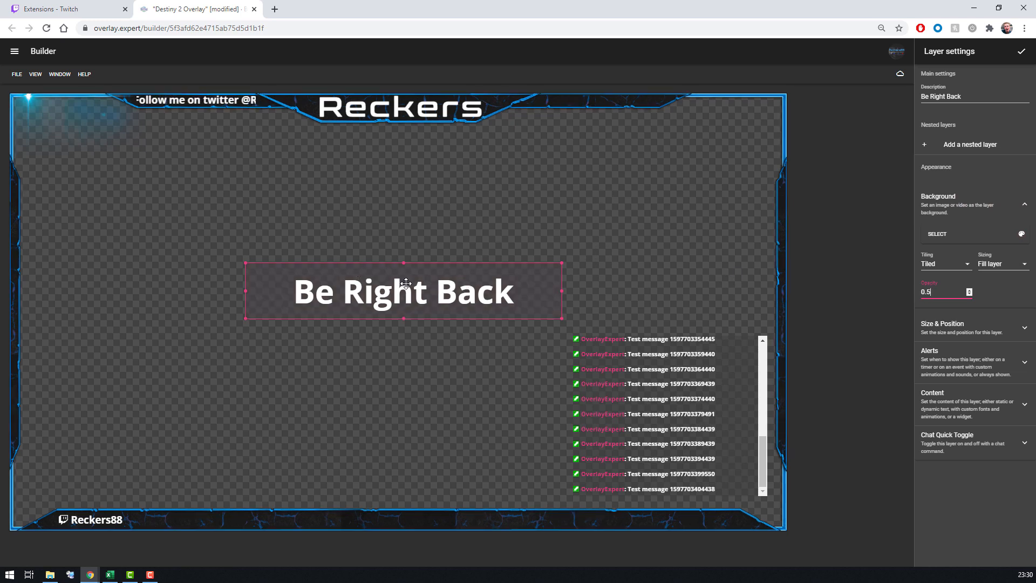
pyautogui.click(1021, 52)
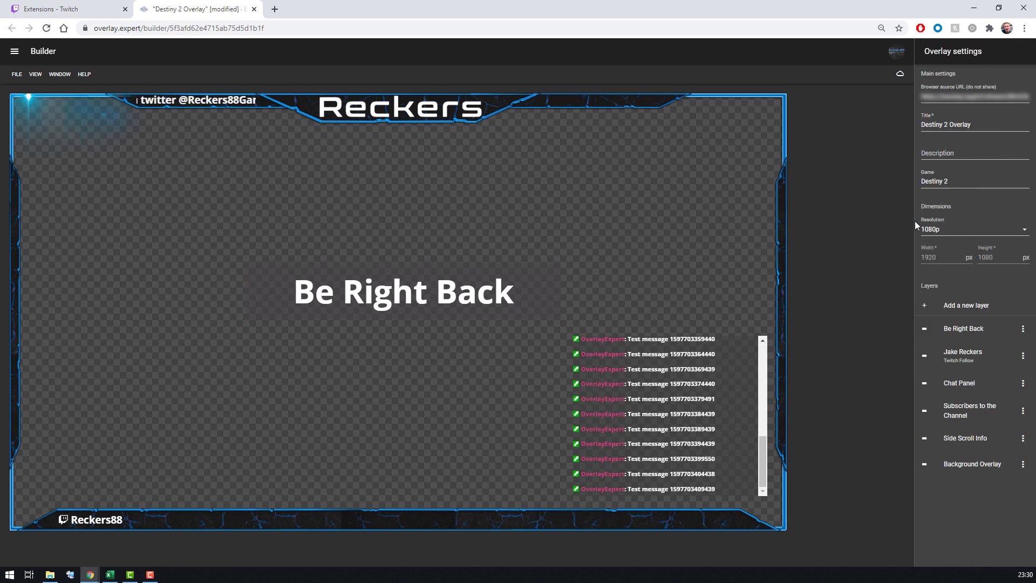
# - Check the event-based triggers available for the Be Right Back layer's alert, and set its alert type to Time-based
pyautogui.click(515, 297)
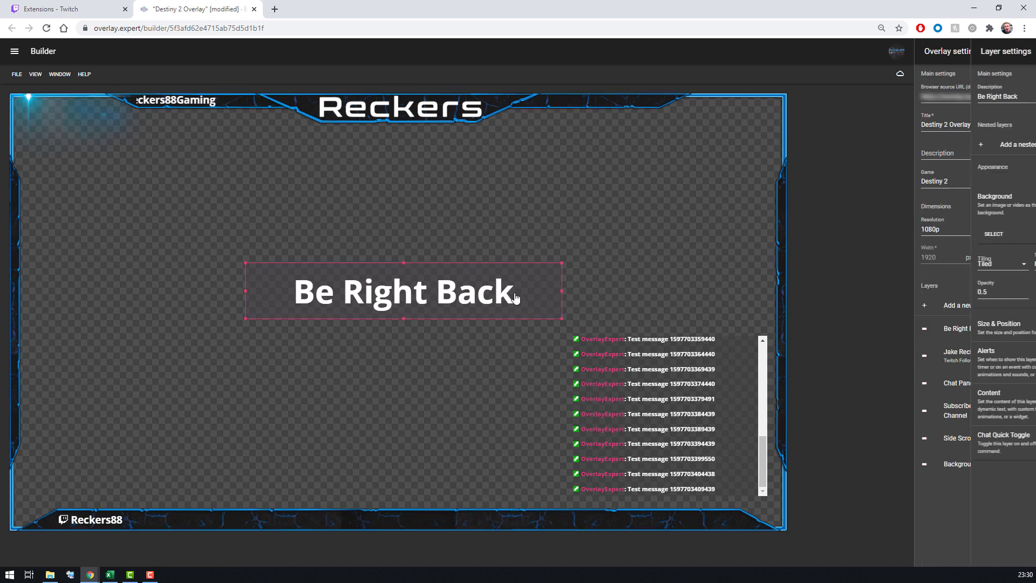
pyautogui.click(949, 361)
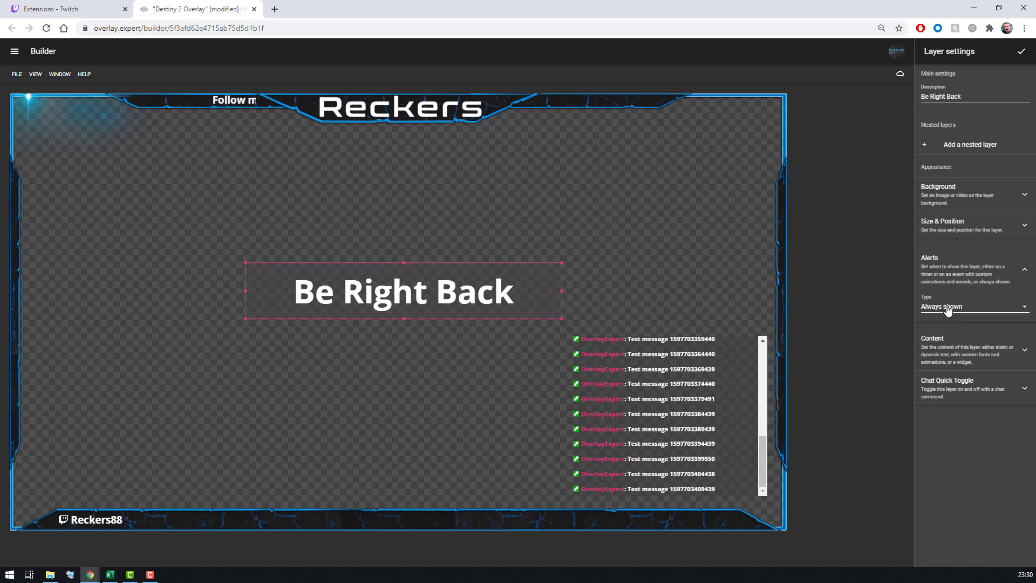
pyautogui.click(970, 307)
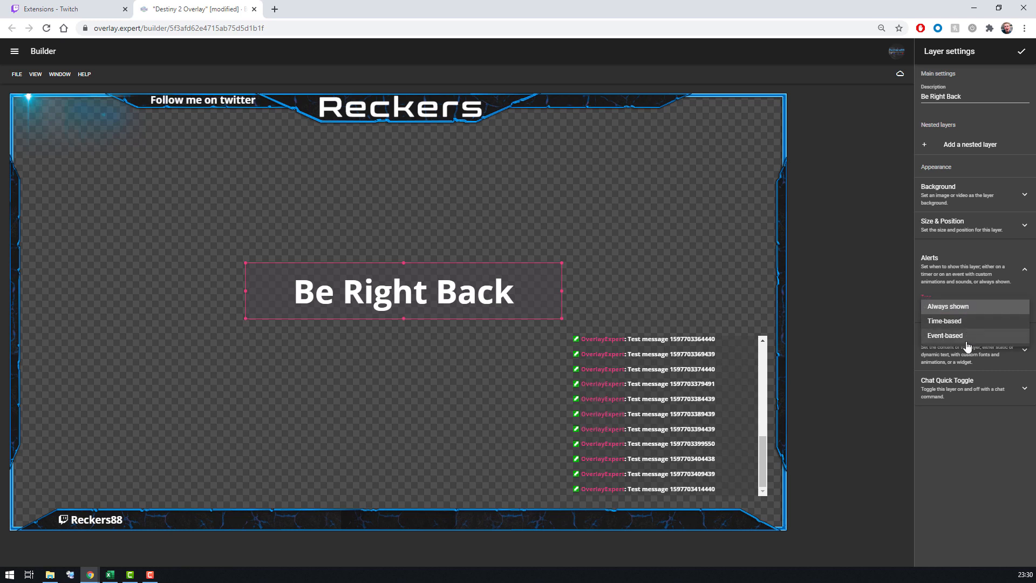
pyautogui.click(967, 337)
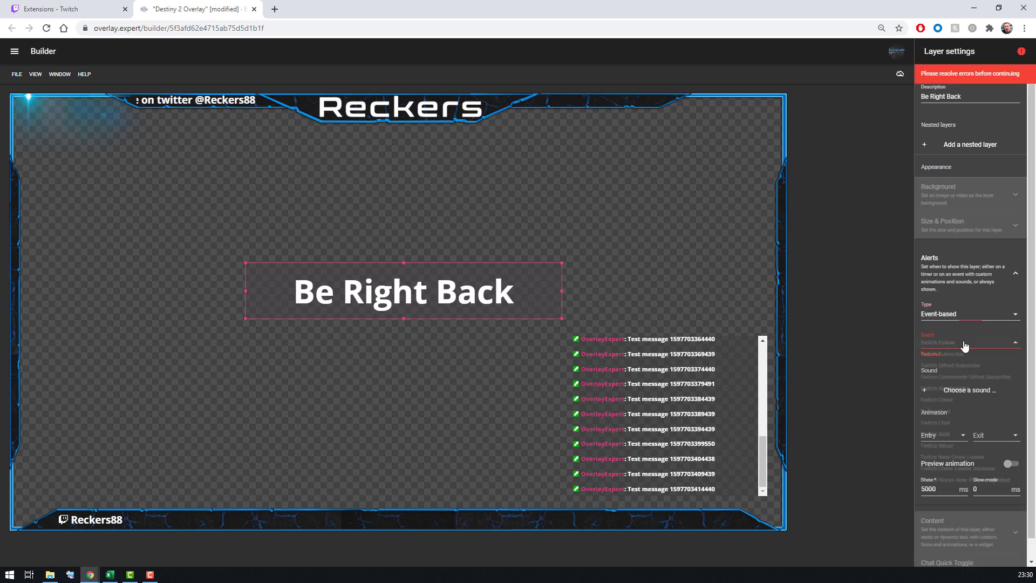
pyautogui.click(966, 343)
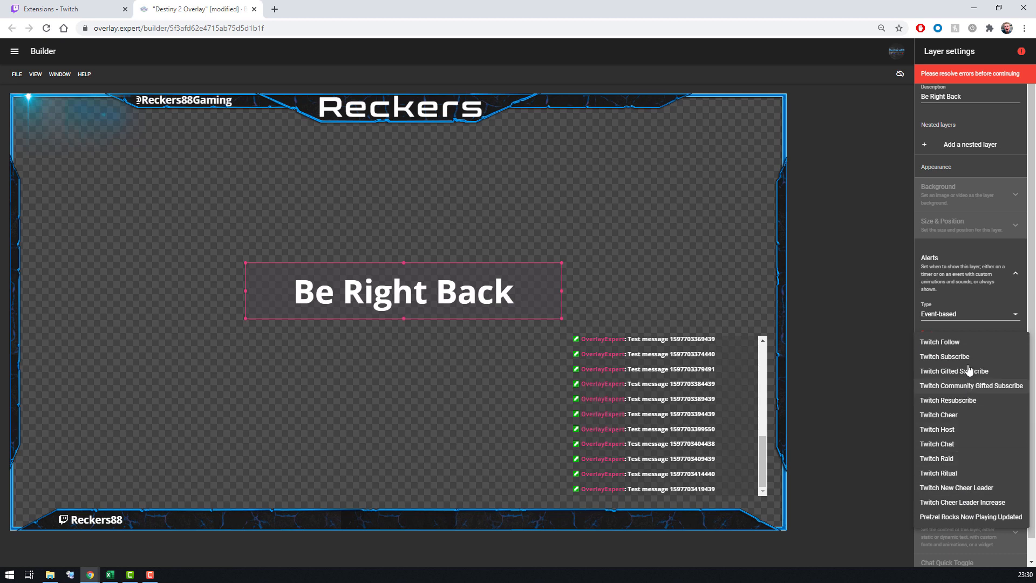
pyautogui.click(964, 314)
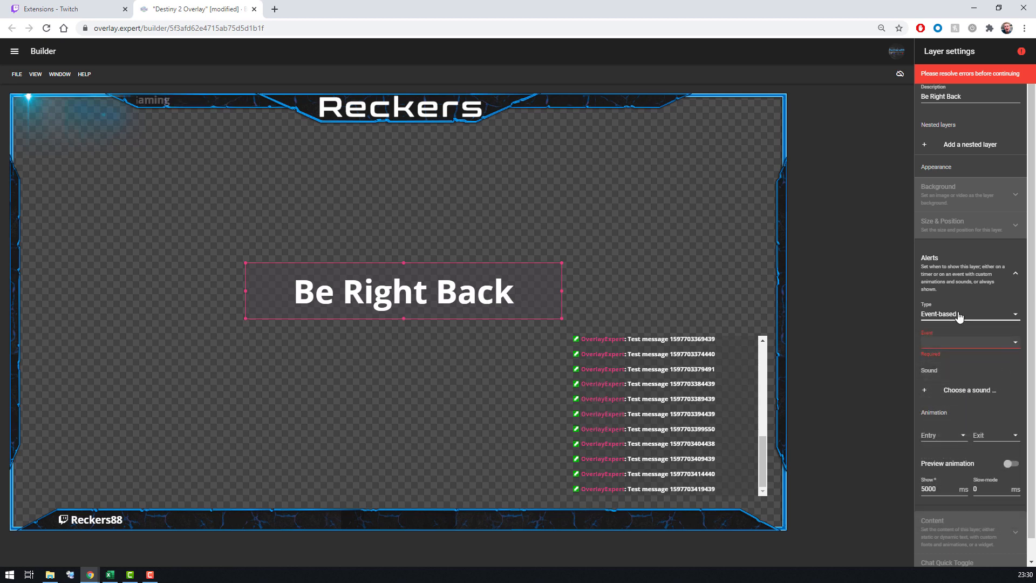
pyautogui.click(960, 317)
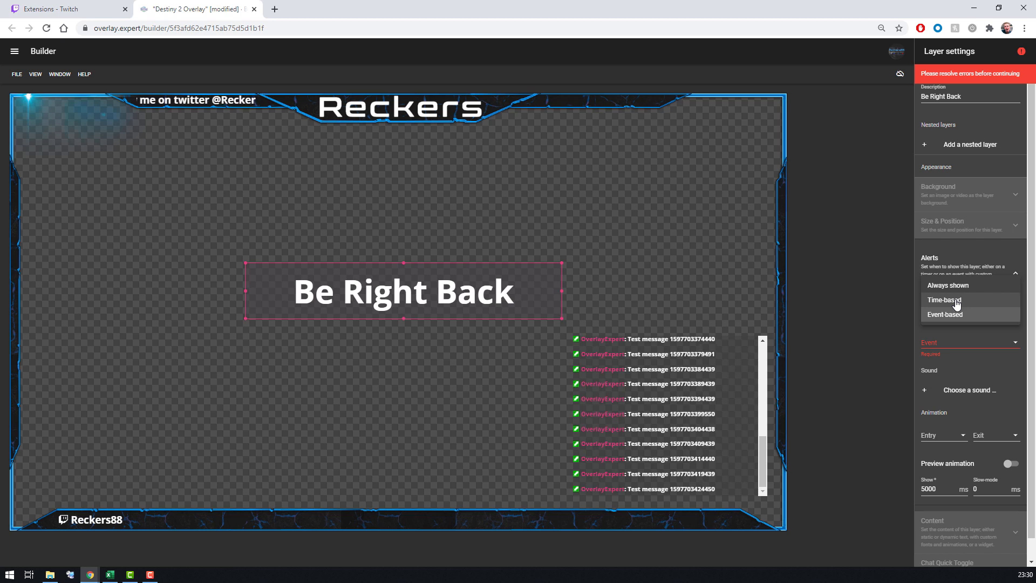
pyautogui.click(957, 301)
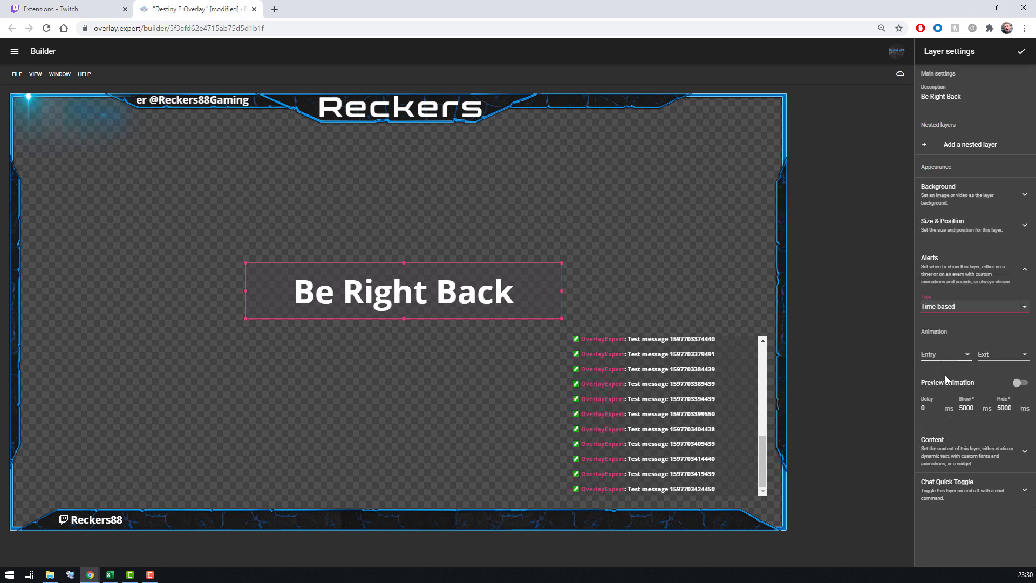
# - Enter a long delay in milliseconds for the Be Right Back layer's time-based alert
pyautogui.doubleClick(929, 408)
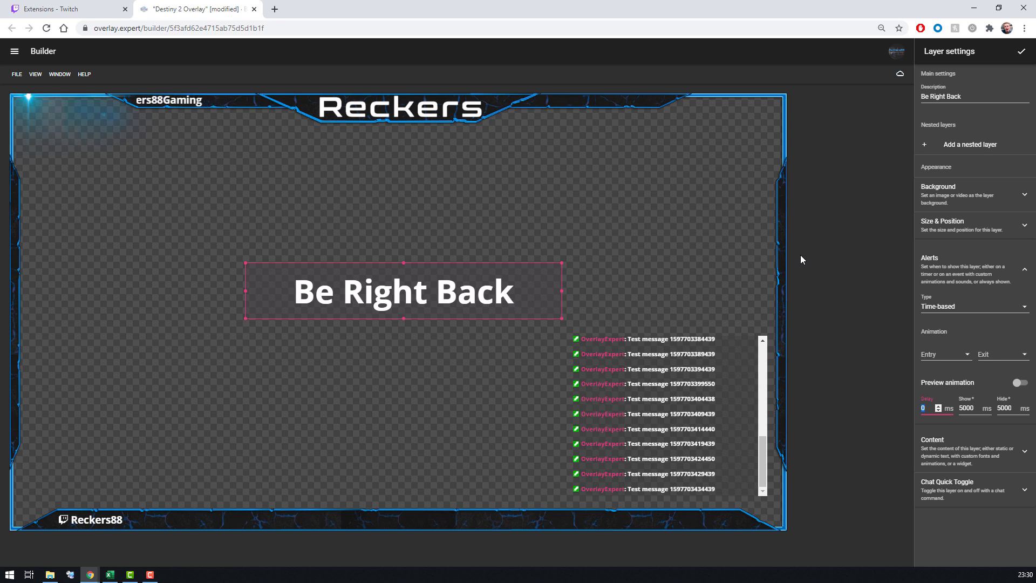
pyautogui.write('36')
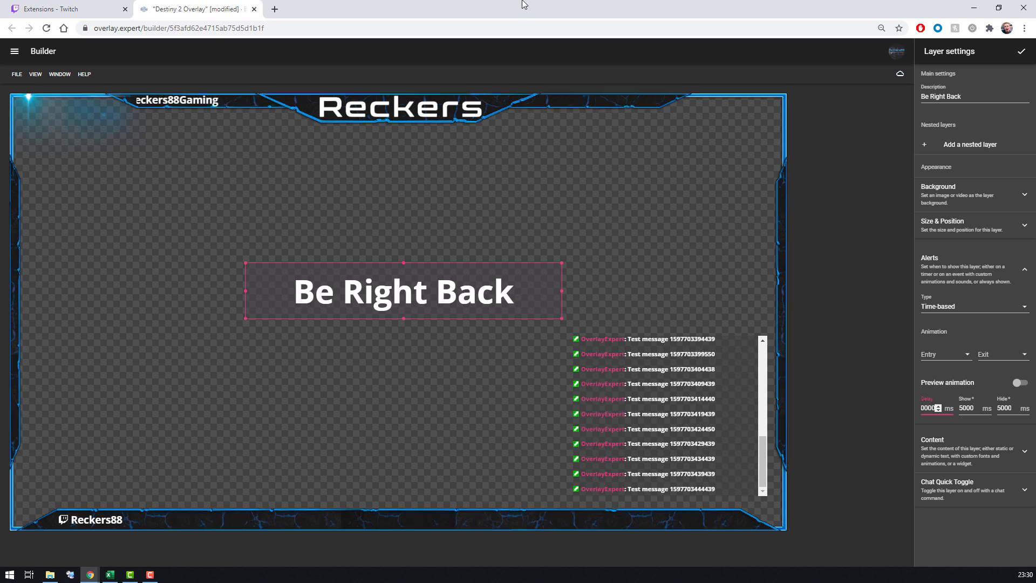
# - Look up 3600000 ms and 36000000 ms in minutes on Google in a new tab, and return to the overlay builder
pyautogui.hotkey('ctrl', 't')
pyautogui.write('360')
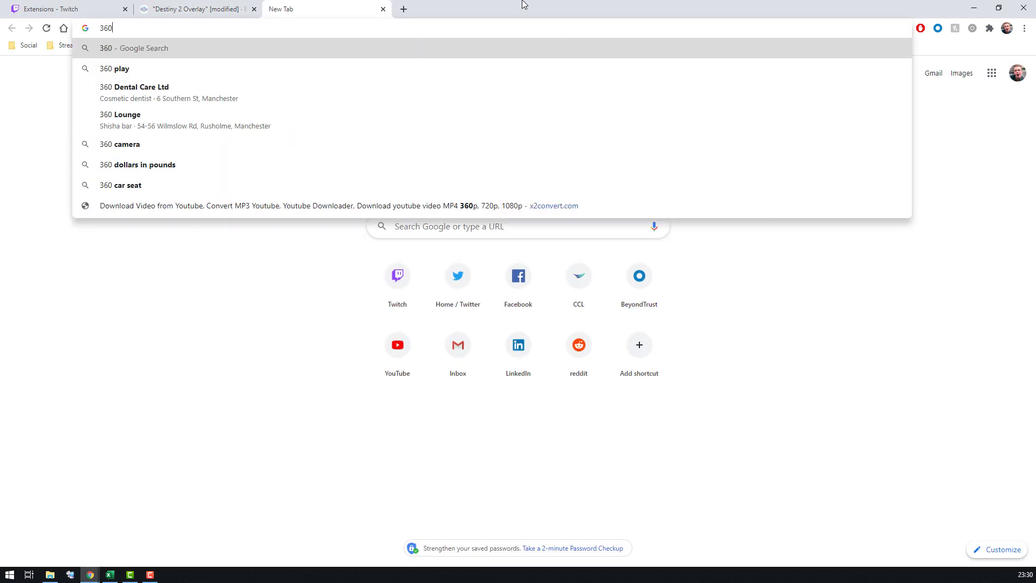
pyautogui.write('0000 ms in')
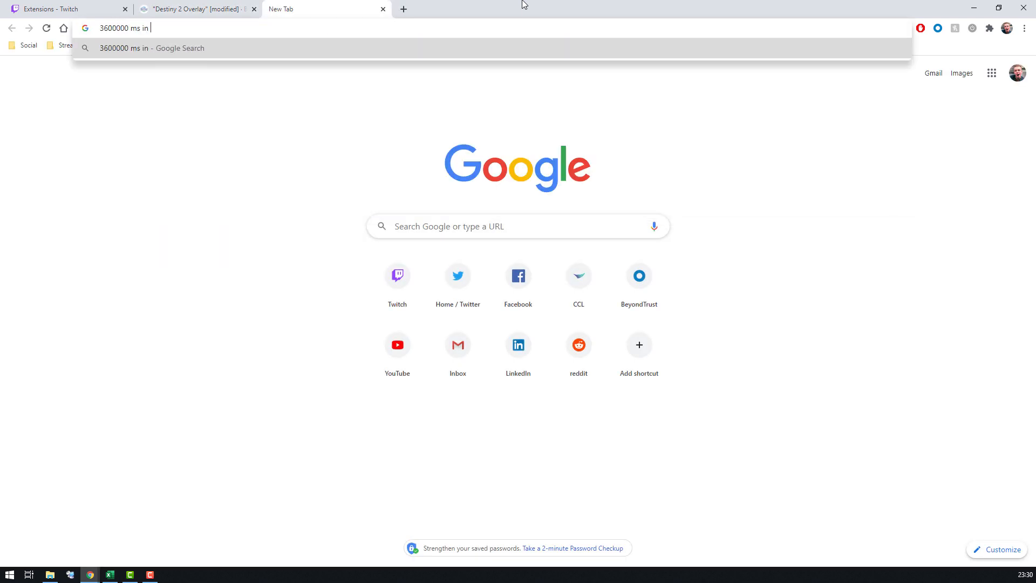
pyautogui.write(' minutes')
pyautogui.press('Return')
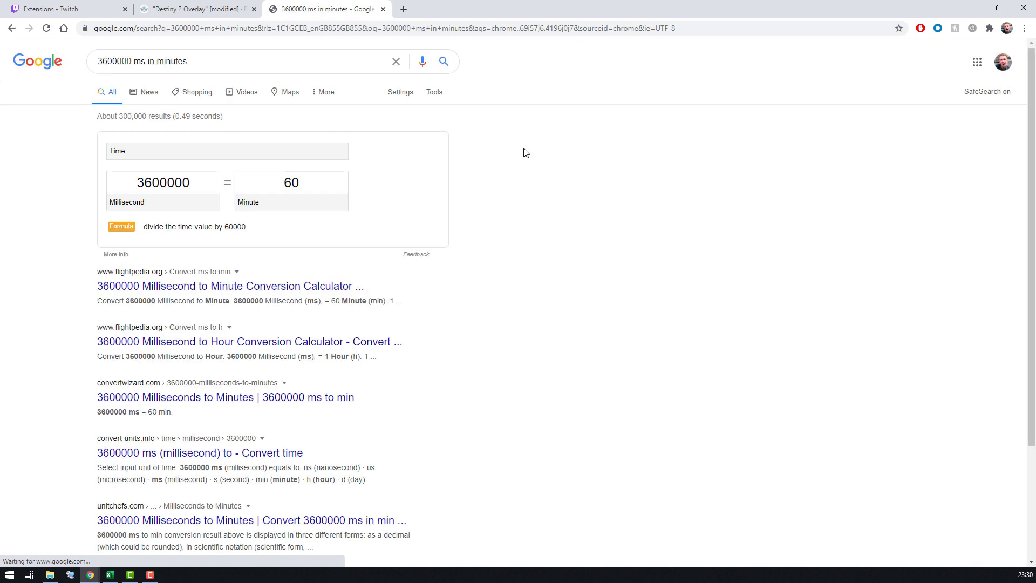
pyautogui.click(162, 183)
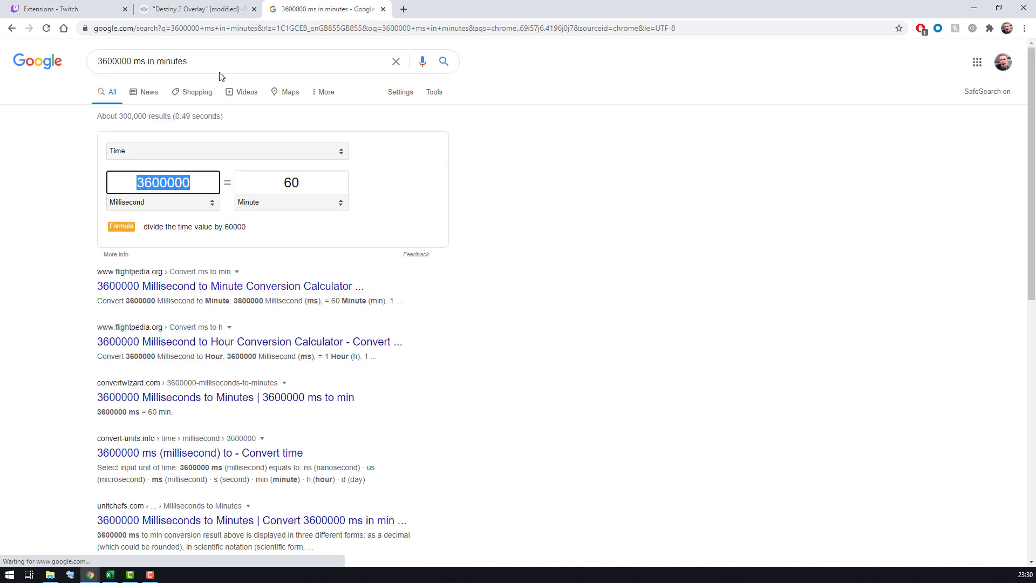
pyautogui.click(123, 60)
pyautogui.write('0')
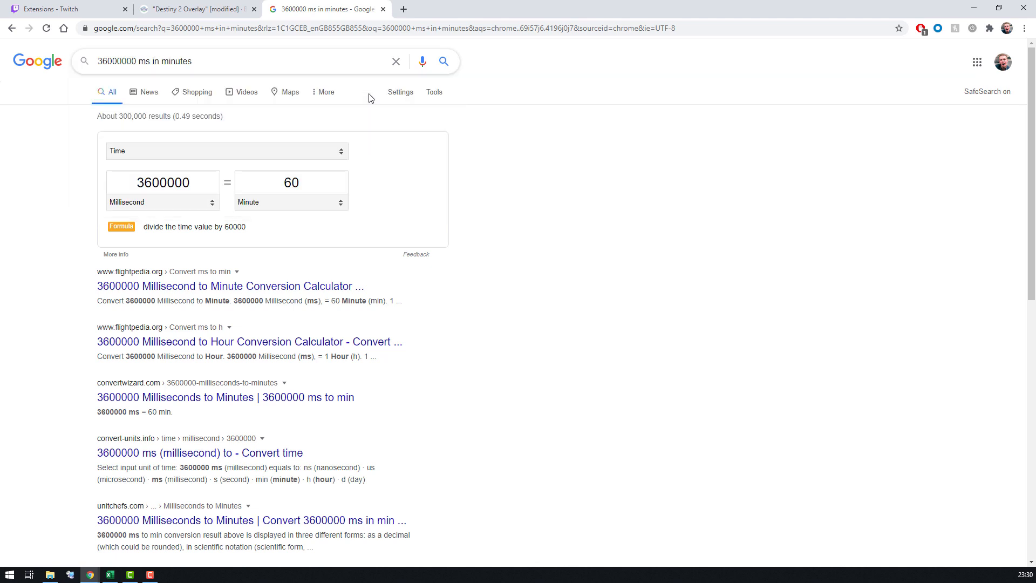
pyautogui.press('Return')
pyautogui.middleClick(327, 4)
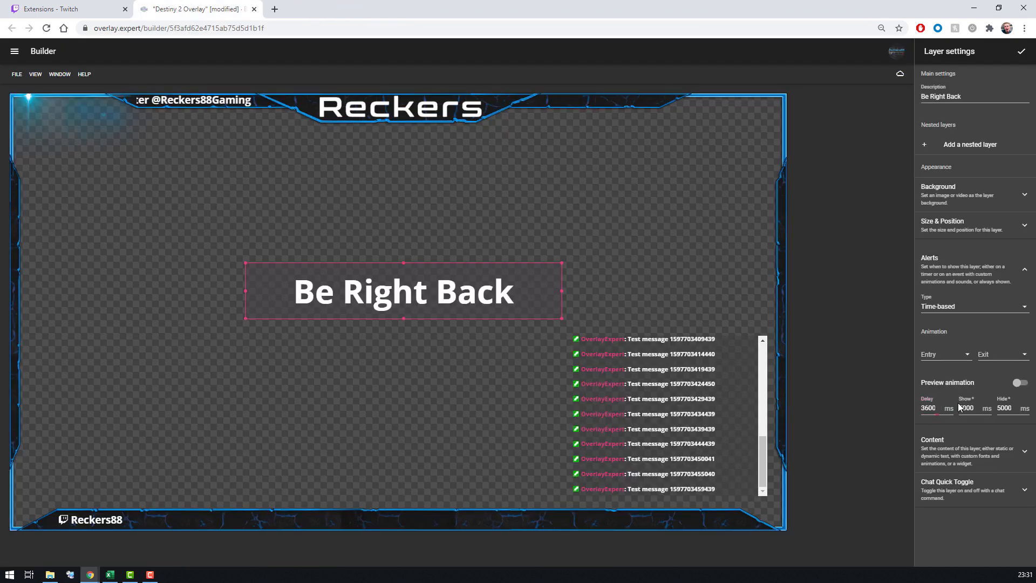
# - Set the Be Right Back layer's entry animation to Vanish In and its exit animation to Vanish Out
pyautogui.doubleClick(930, 408)
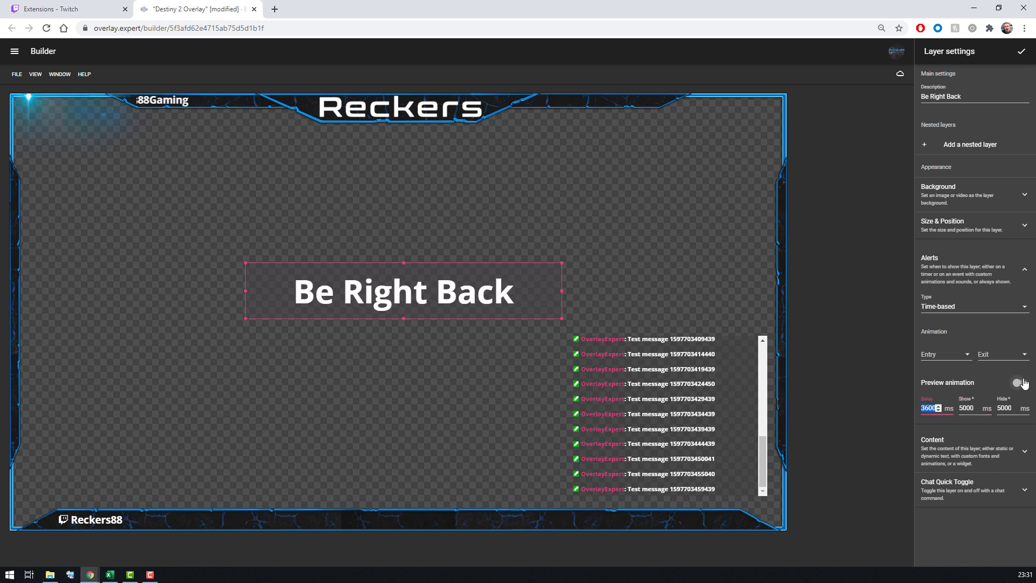
pyautogui.click(957, 354)
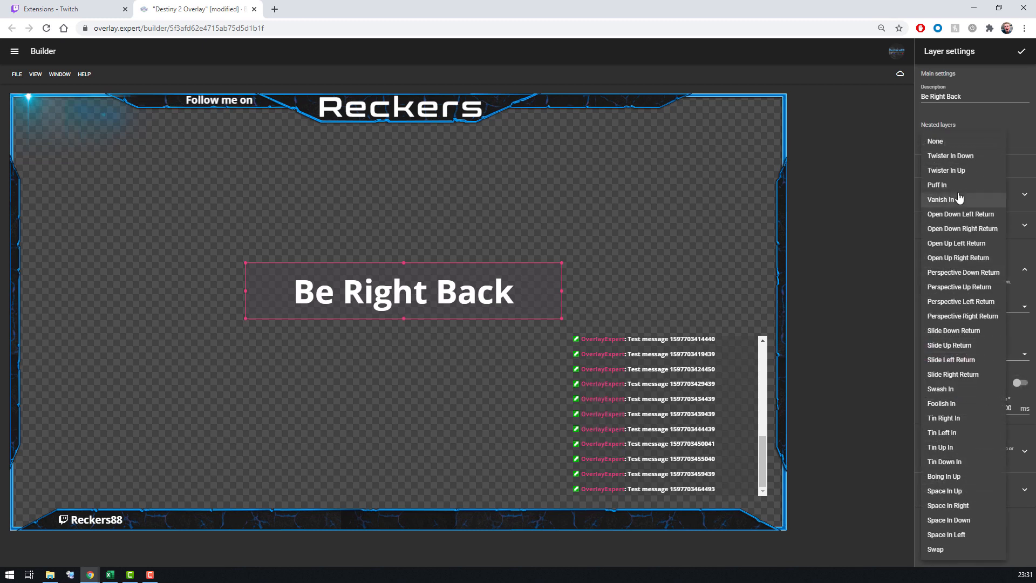
pyautogui.click(998, 327)
pyautogui.click(998, 354)
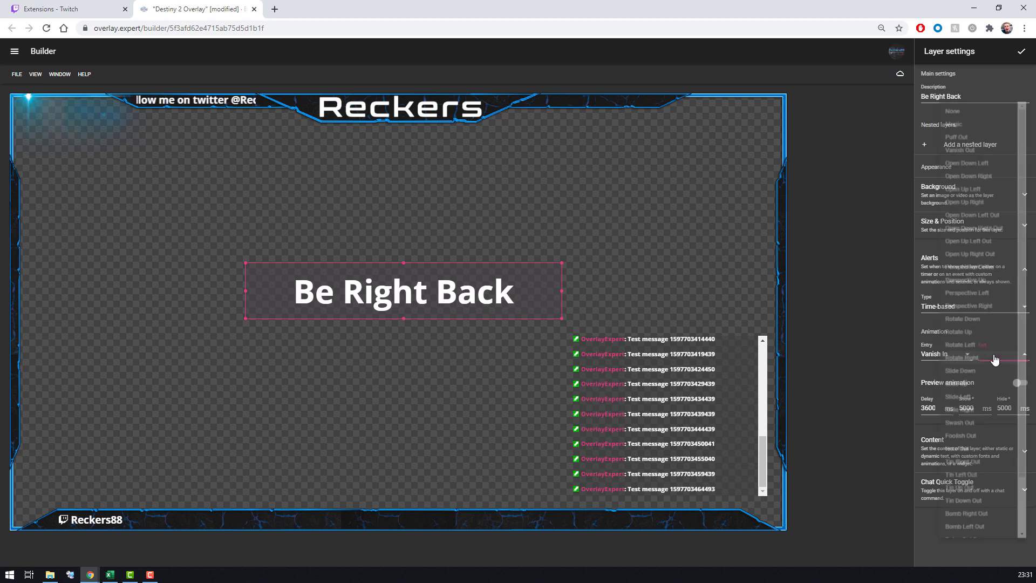
pyautogui.click(960, 124)
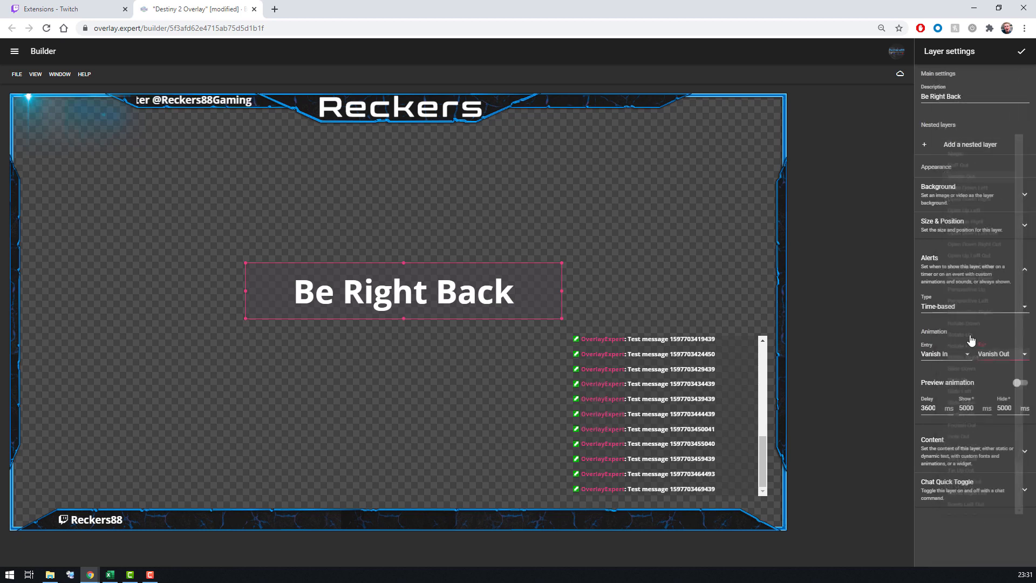
# - Set the show and hide times of the Be Right Back layer's alert to the same millisecond value as its delay
pyautogui.doubleClick(967, 408)
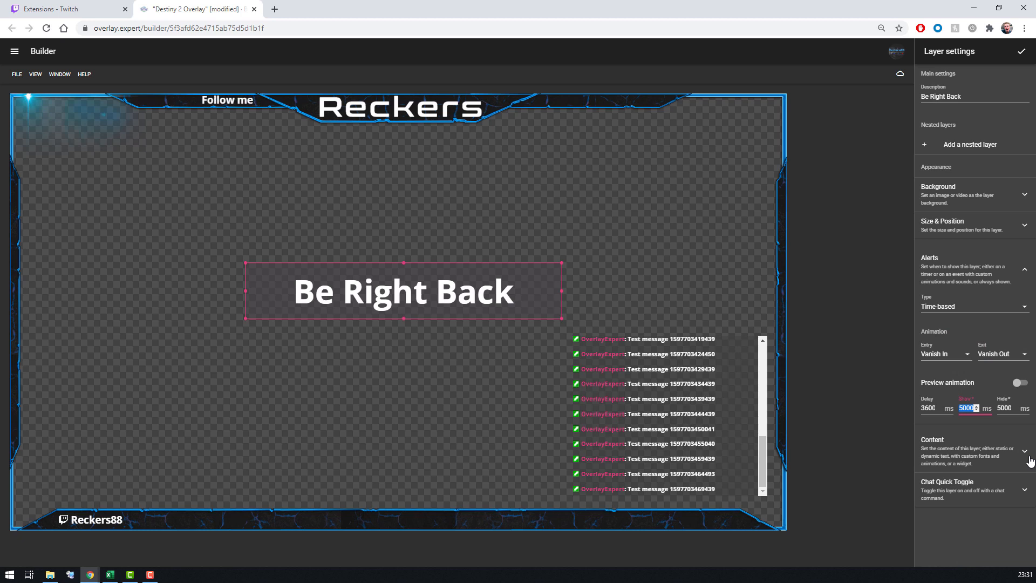
pyautogui.doubleClick(929, 408)
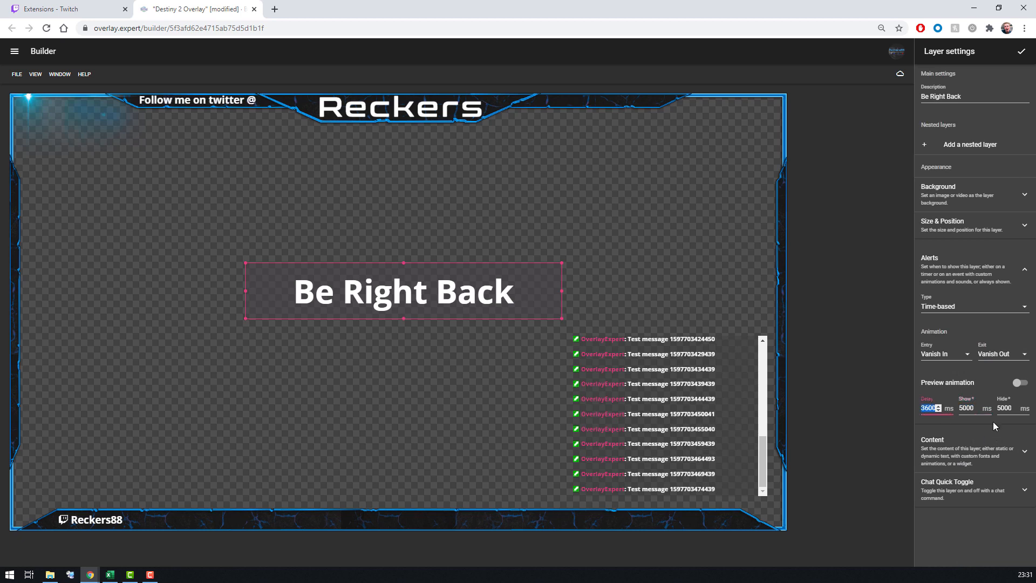
pyautogui.doubleClick(972, 409)
pyautogui.hotkey('ctrl', 'v')
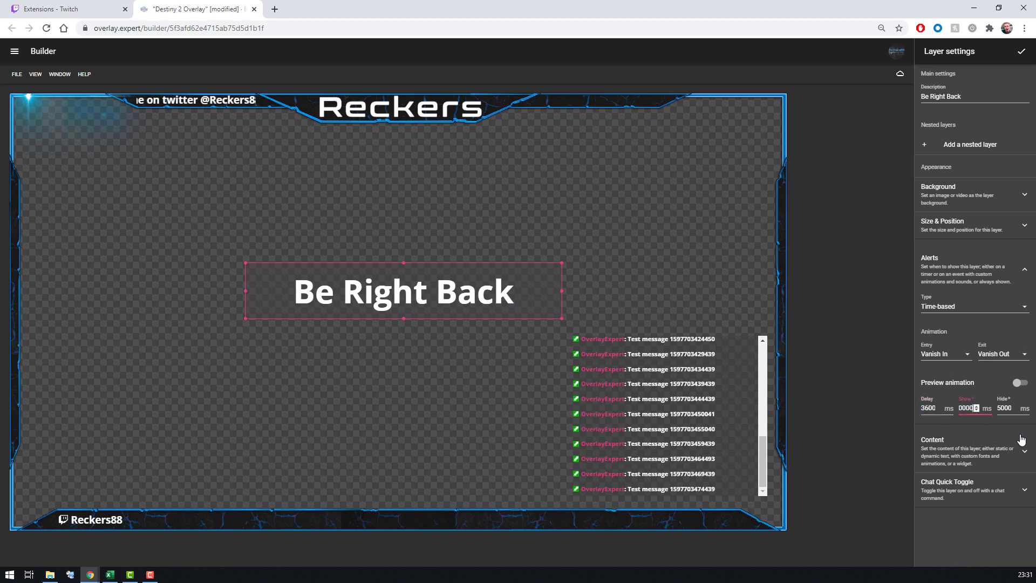
pyautogui.doubleClick(1005, 408)
pyautogui.hotkey('ctrl', 'v')
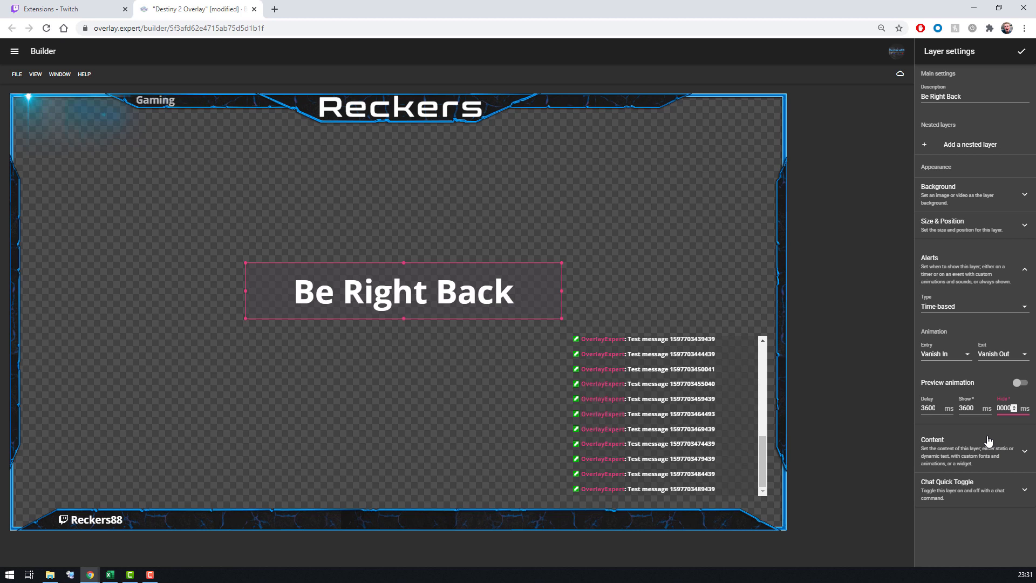
pyautogui.doubleClick(982, 414)
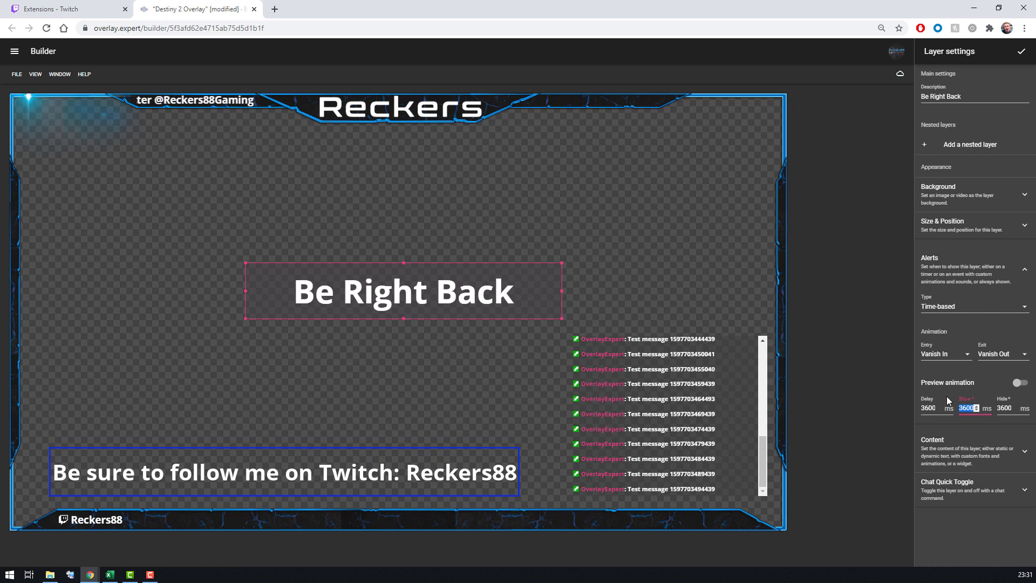
# - Set the Chat Quick Toggle of the Be Right Back layer to use Twitch as its Chat API
pyautogui.click(942, 288)
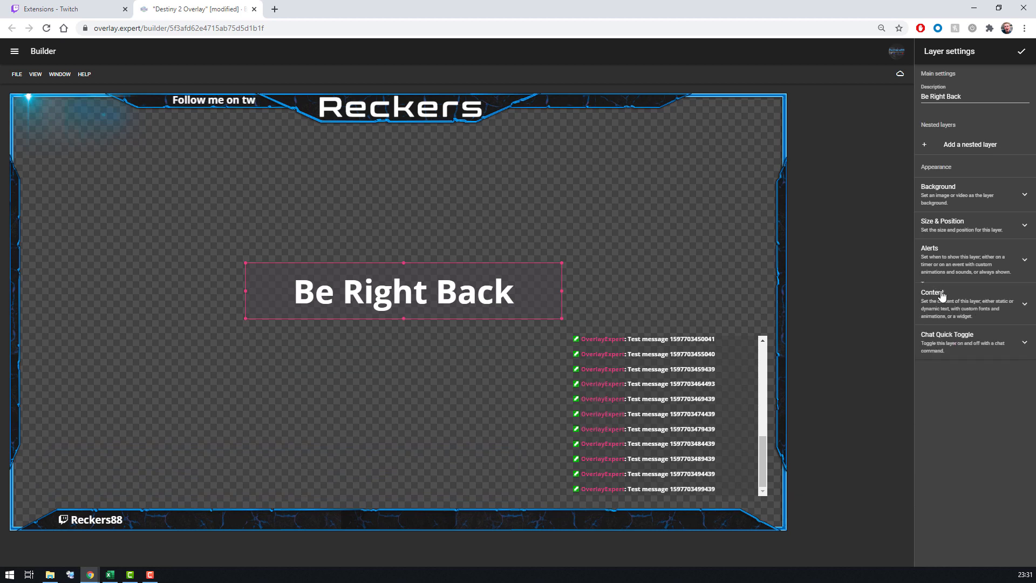
pyautogui.click(949, 342)
pyautogui.click(949, 384)
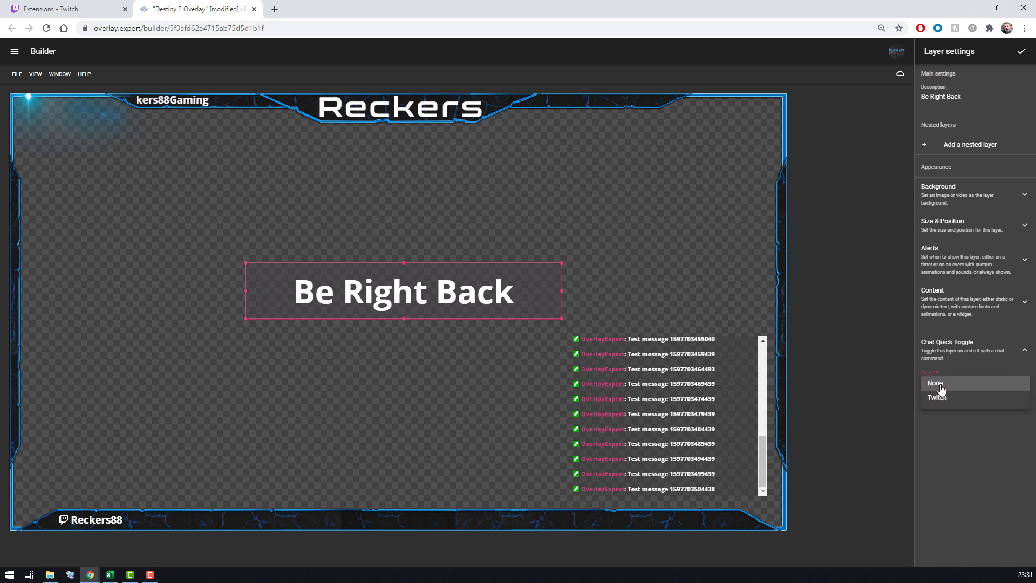
pyautogui.click(949, 397)
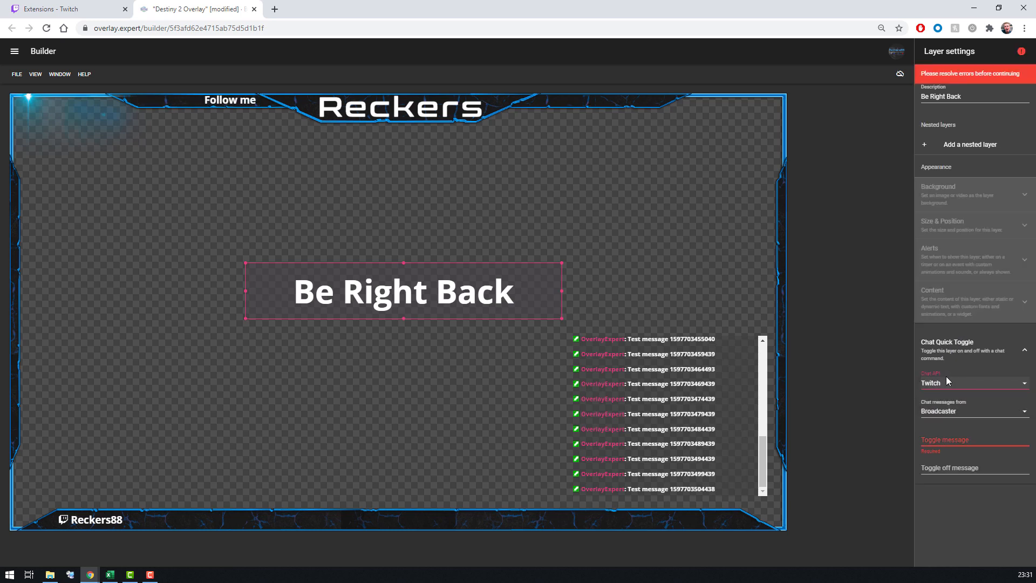
pyautogui.click(949, 381)
pyautogui.click(960, 383)
# - Enter !brb as the chat toggle message and !back as the toggle off message, and finish editing the layer
pyautogui.click(948, 437)
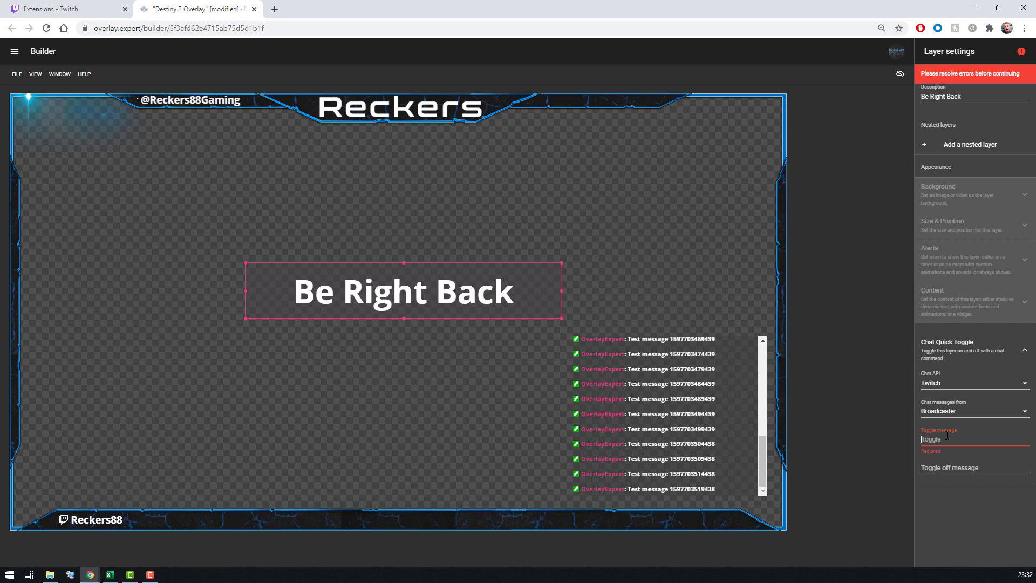
pyautogui.write('!brb')
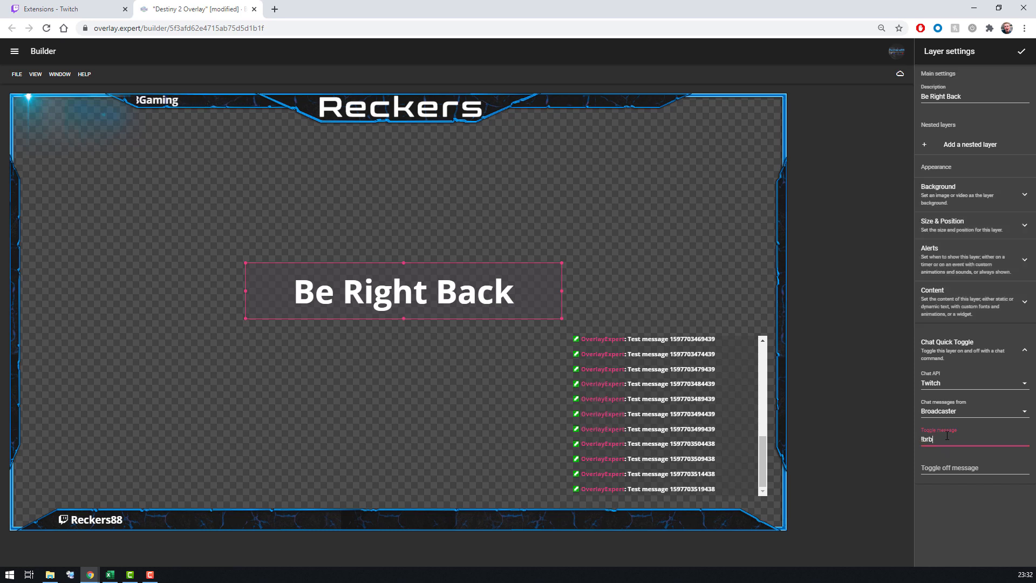
pyautogui.click(956, 463)
pyautogui.write('!bac')
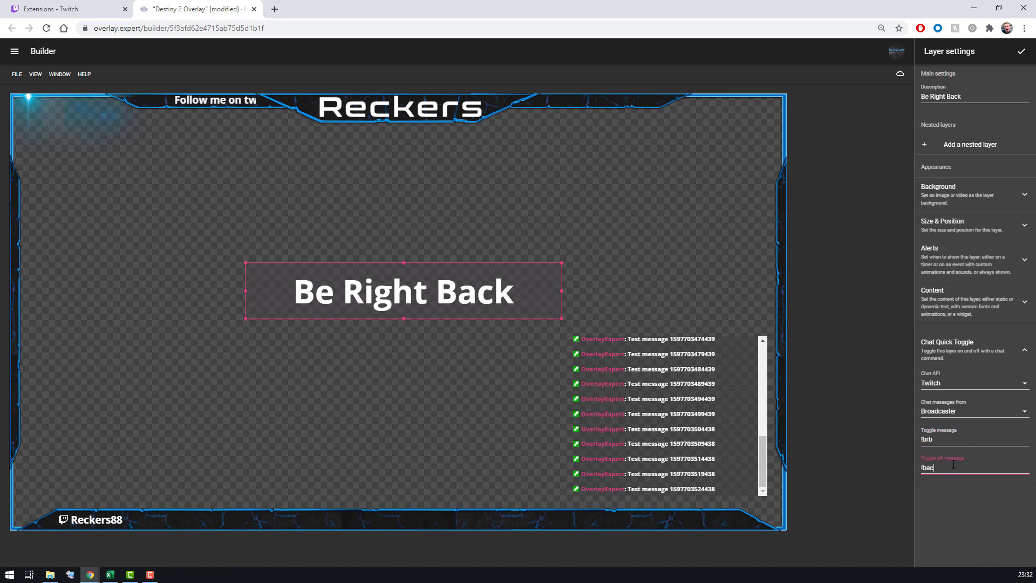
pyautogui.write('k')
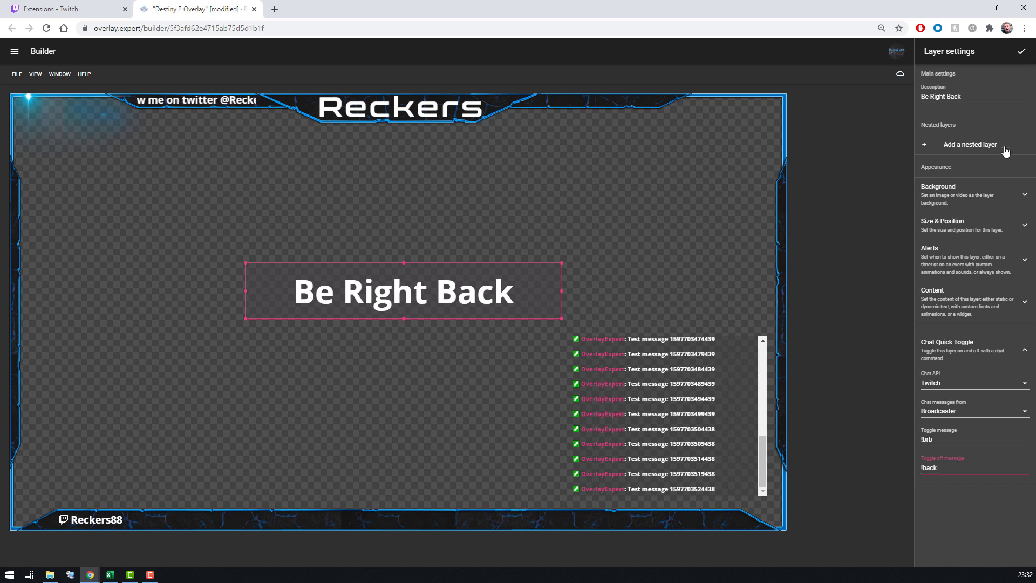
pyautogui.click(1022, 52)
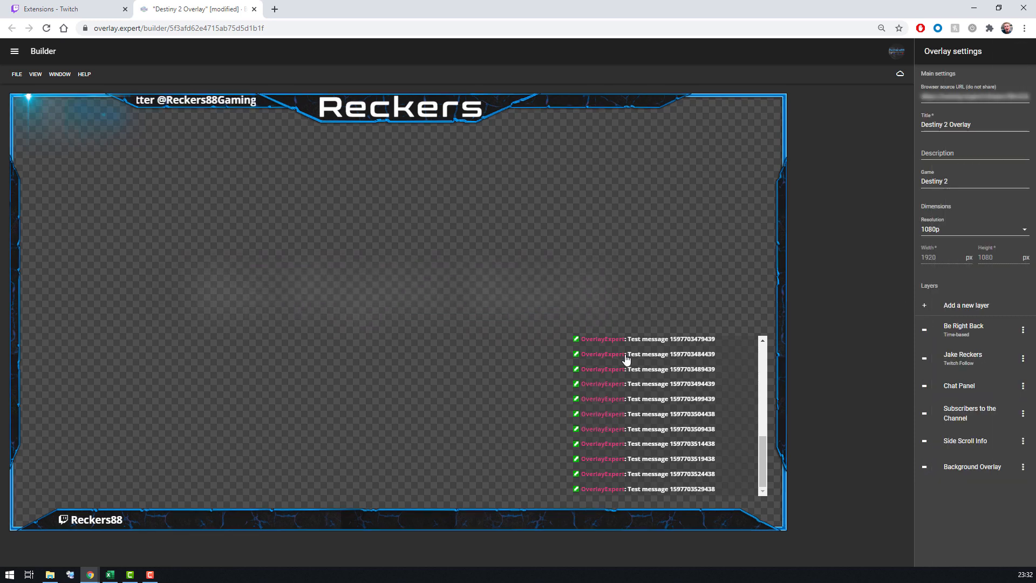
# - Review the Chat Quick Toggle settings of the Background Overlay layer and of the Be Right Back layer
pyautogui.click(974, 468)
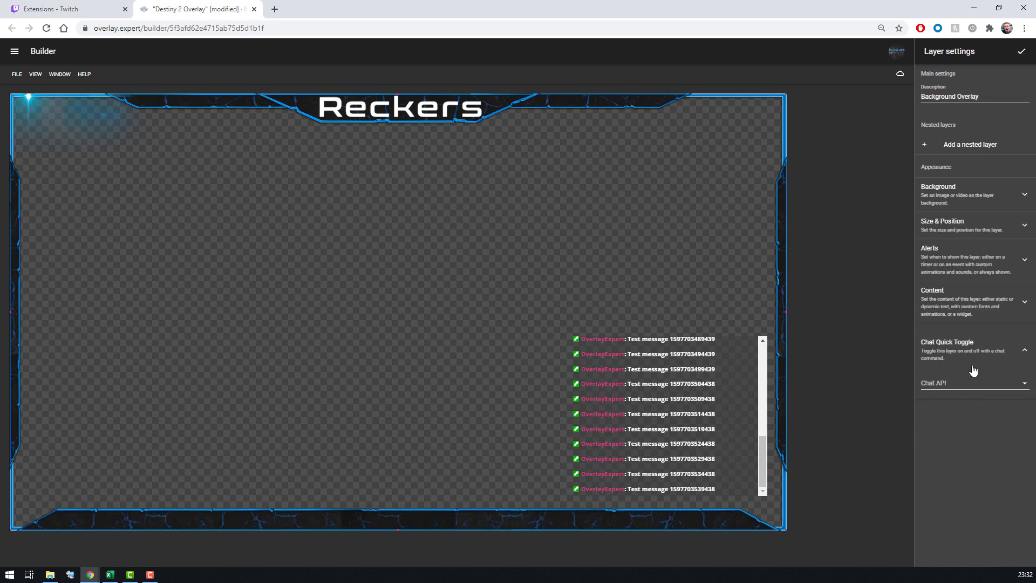
pyautogui.click(1022, 52)
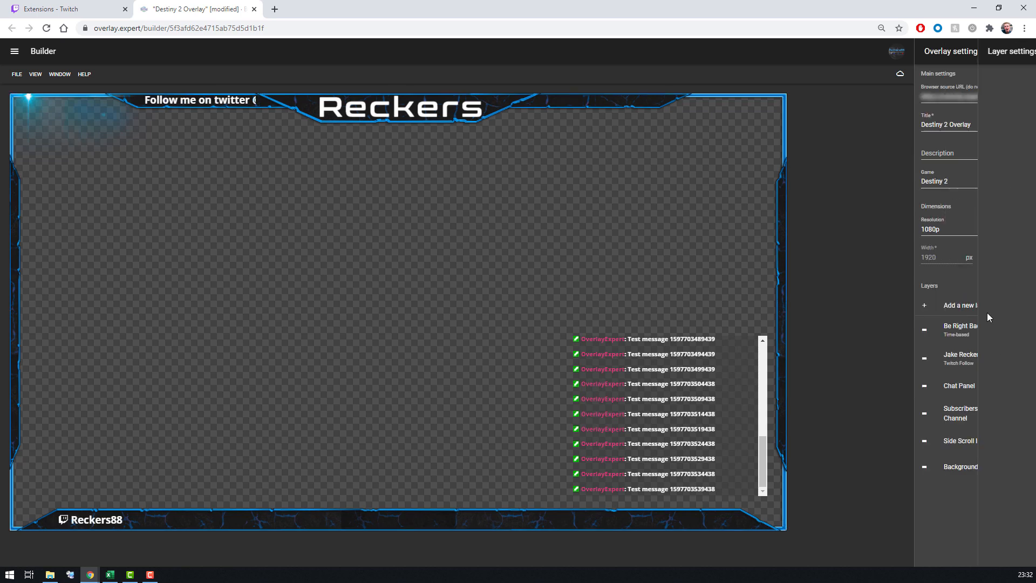
pyautogui.click(964, 334)
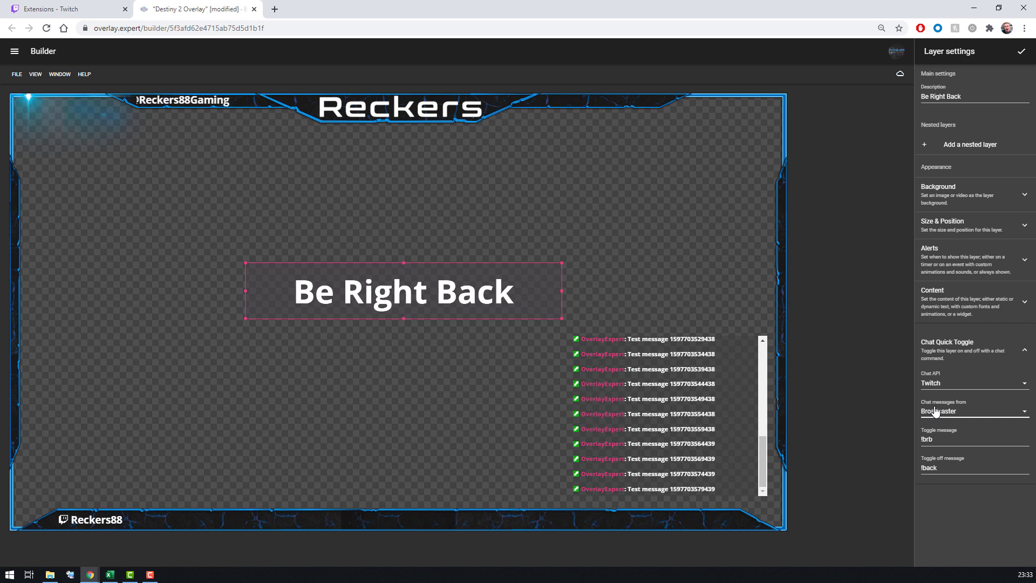
# - Change the Be Right Back layer's description to Get Recked and set Ooo.png as its background image
pyautogui.tripleClick(958, 98)
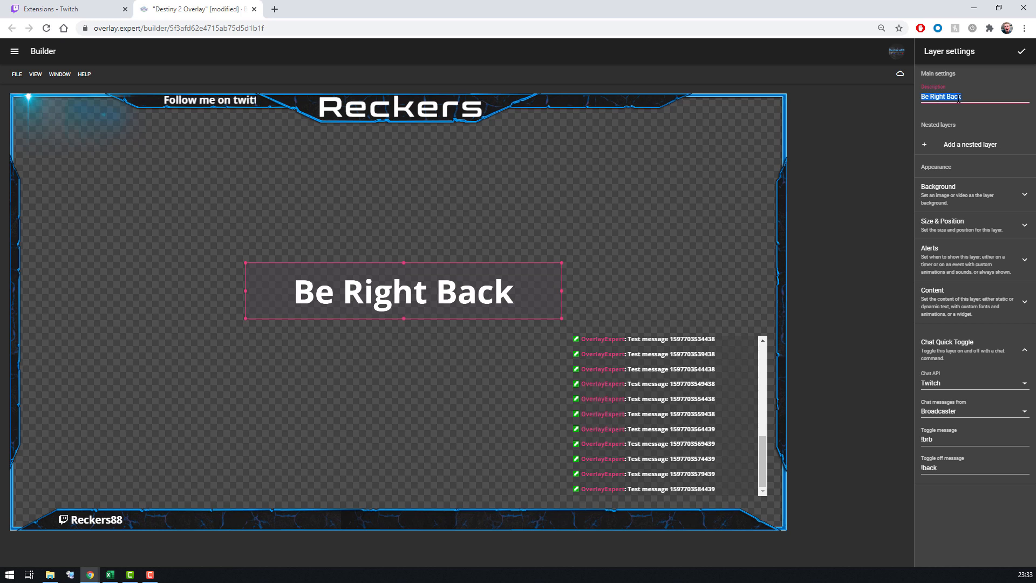
pyautogui.write('Get Recked')
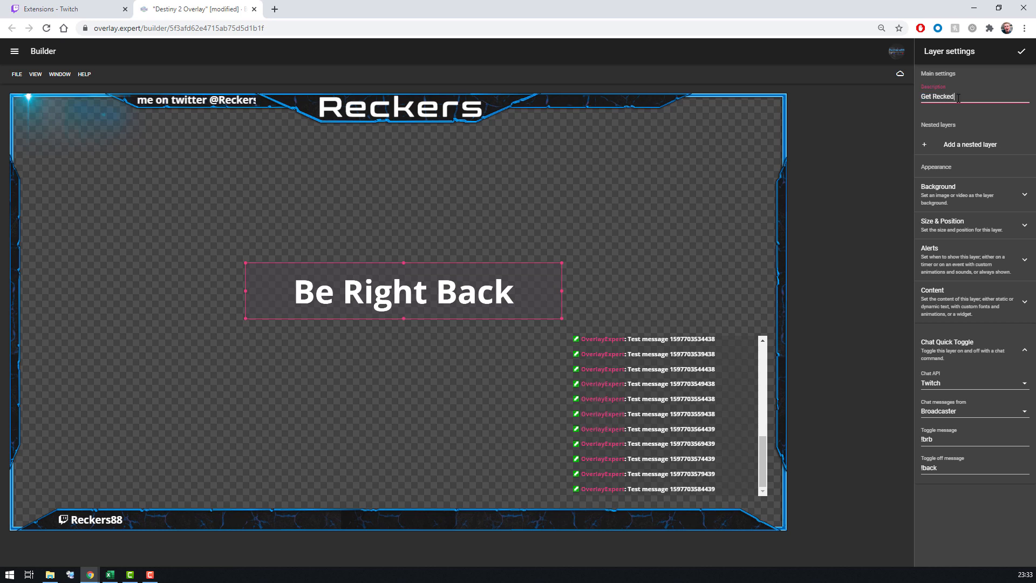
pyautogui.click(953, 193)
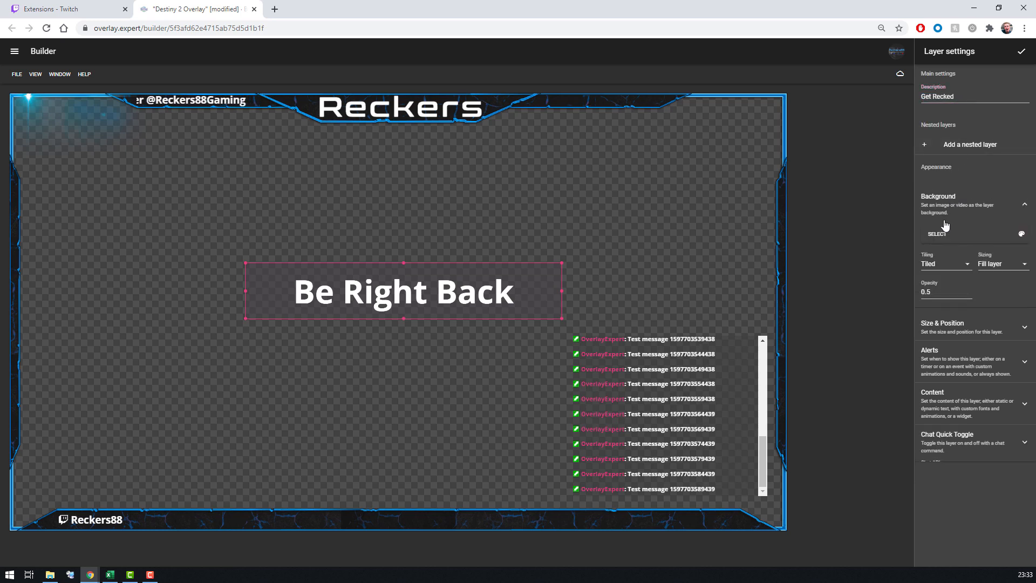
pyautogui.click(954, 232)
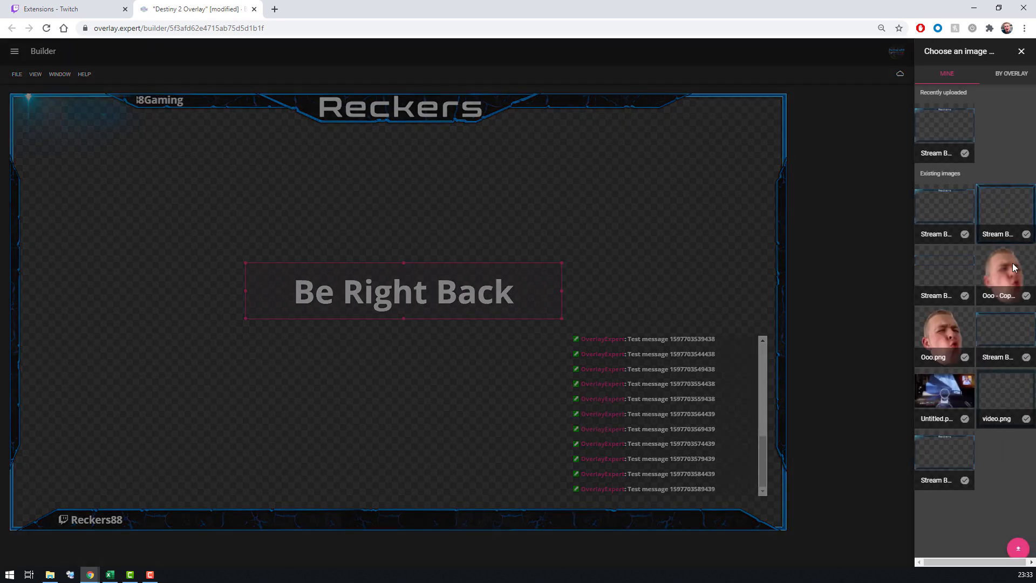
pyautogui.click(960, 351)
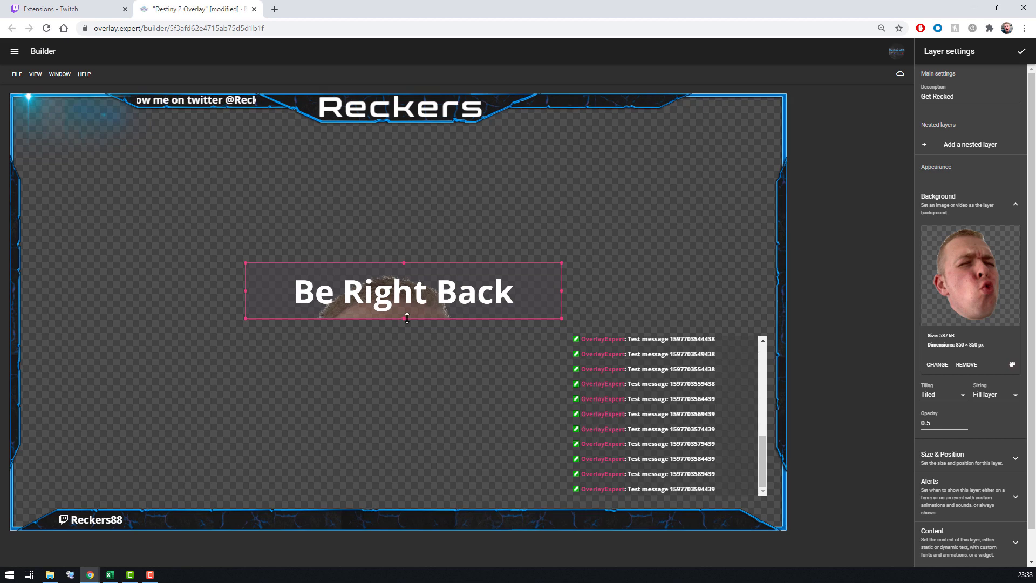
# - Stretch the Get Recked layer downward to reveal most of the face image, and move it up on the canvas
pyautogui.moveTo(407, 320); pyautogui.dragTo(402, 475)
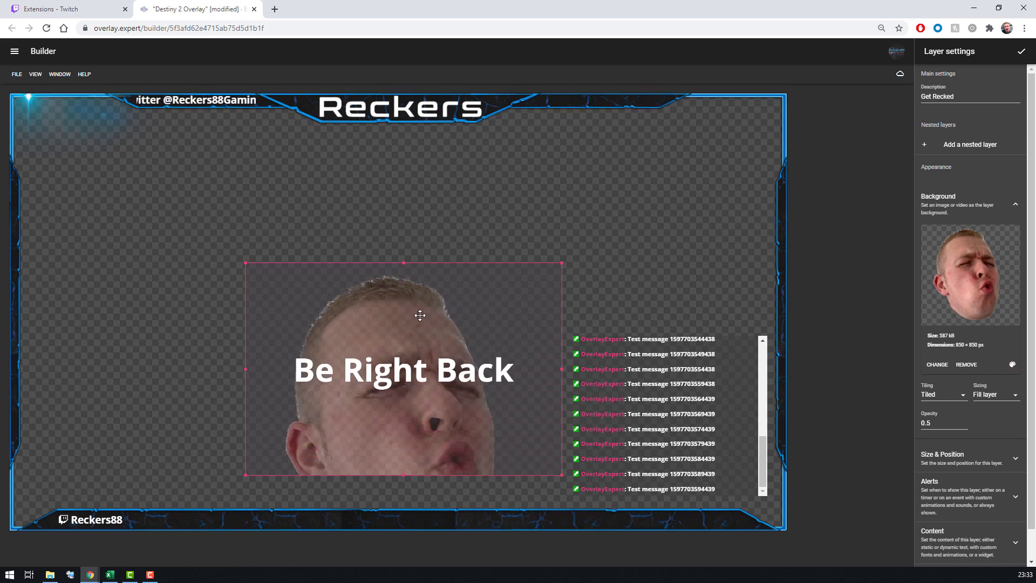
pyautogui.moveTo(426, 266); pyautogui.dragTo(432, 133)
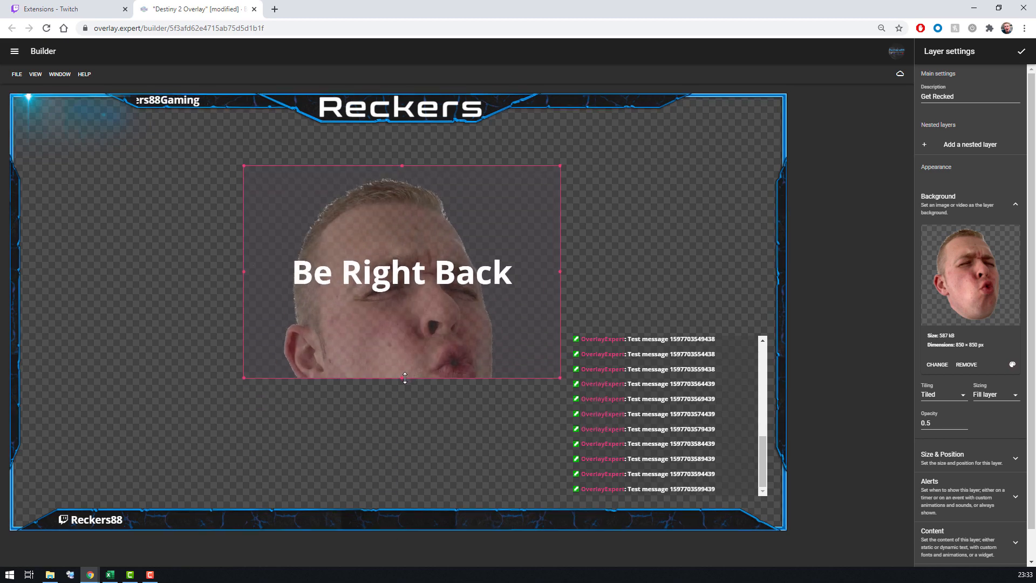
pyautogui.click(401, 422)
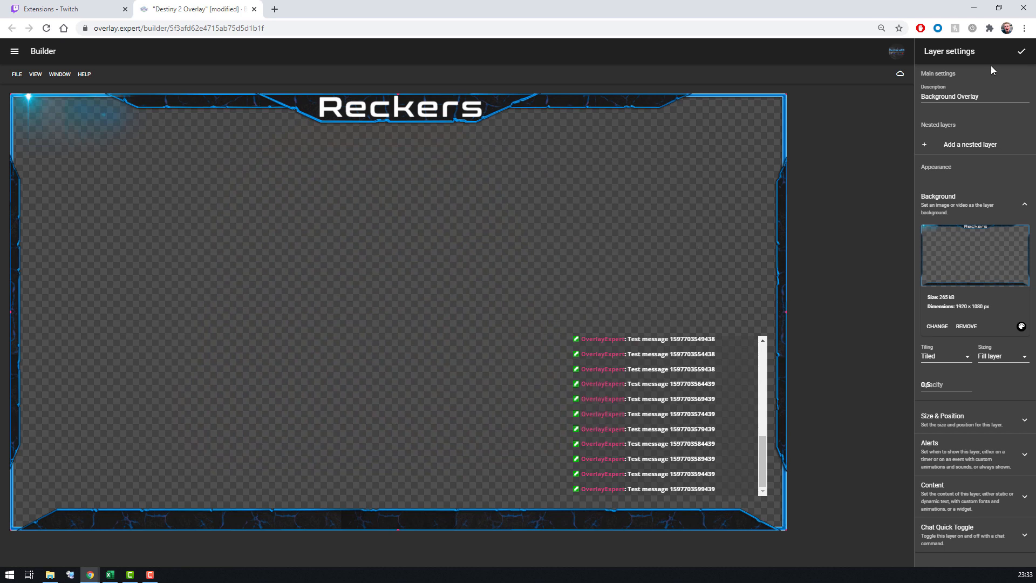
pyautogui.click(1022, 51)
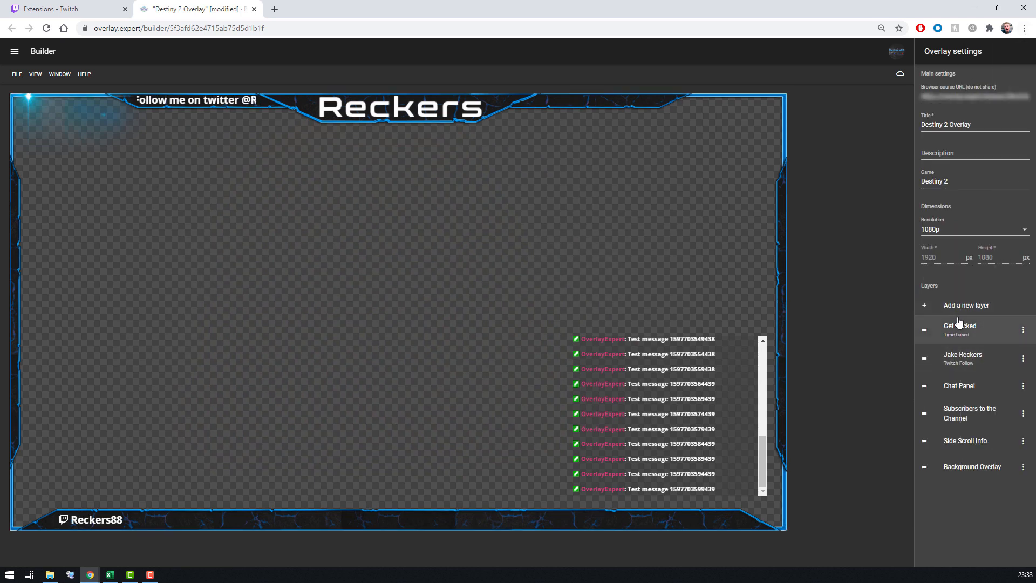
# - Set the Get Recked layer's background opacity to 1, remove its background image, and finish editing the layer
pyautogui.click(959, 326)
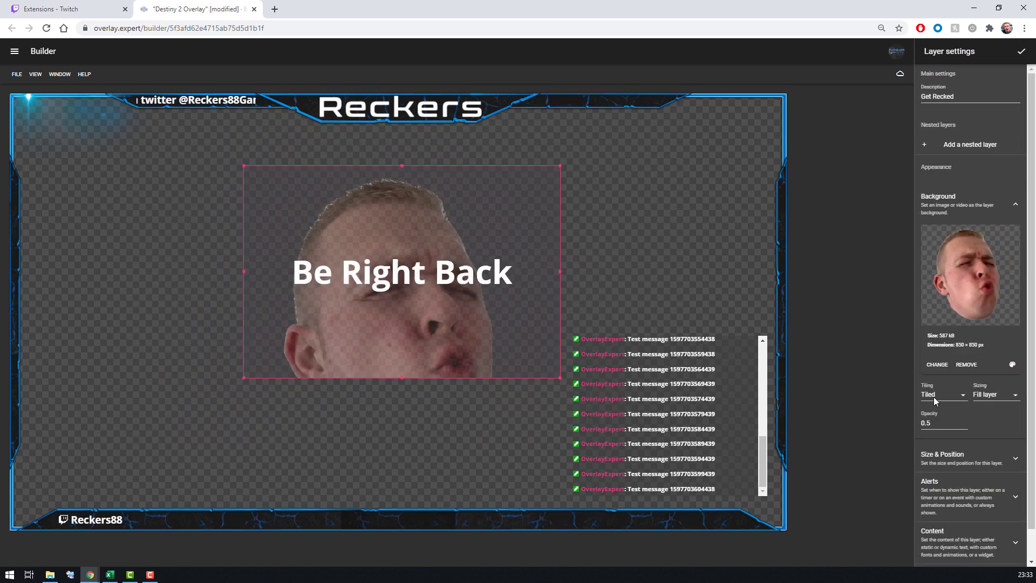
pyautogui.write('1')
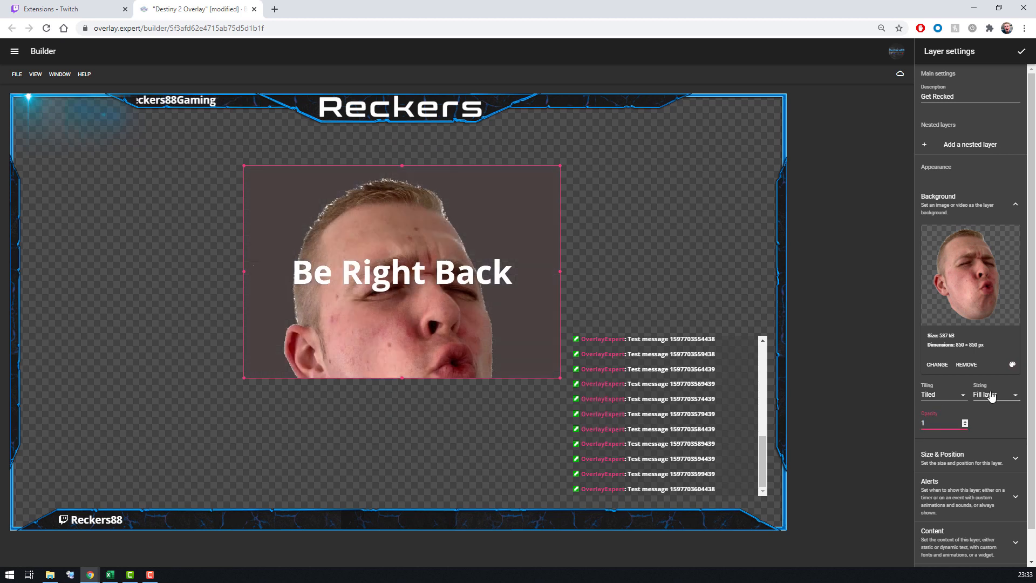
pyautogui.click(967, 365)
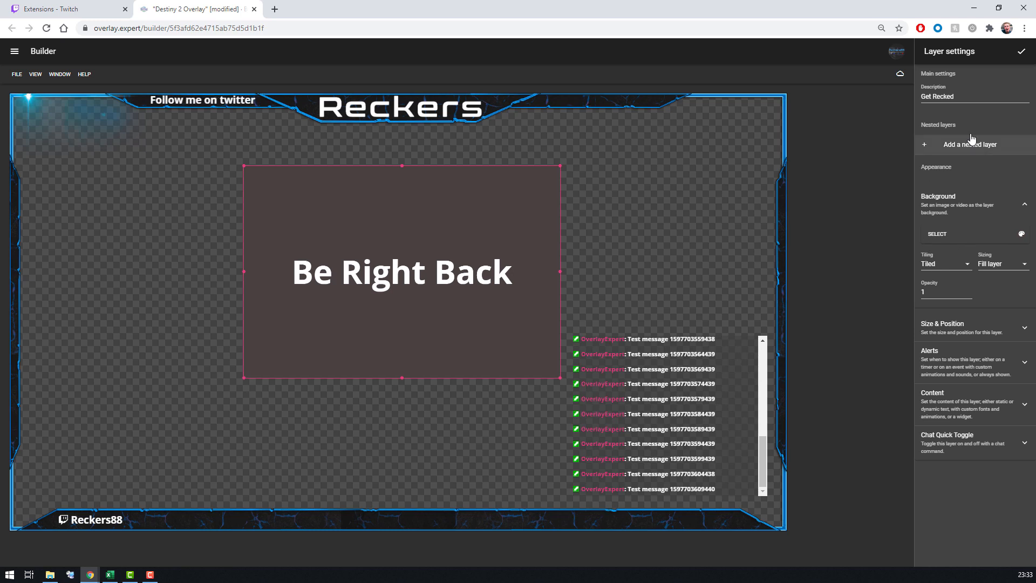
pyautogui.click(1021, 52)
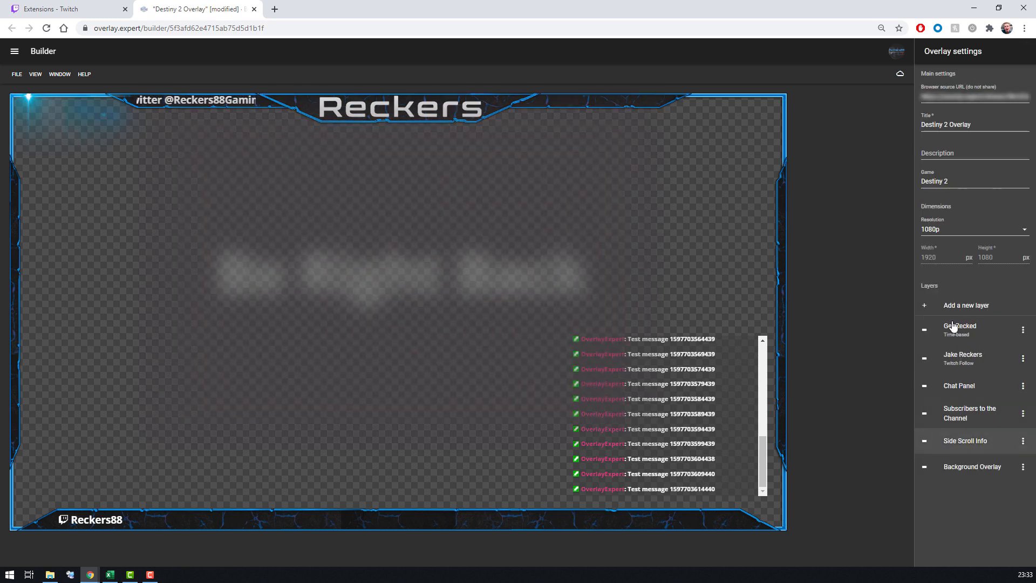
# - Delete the Get Recked layer and add a new layer to the overlay
pyautogui.click(1024, 331)
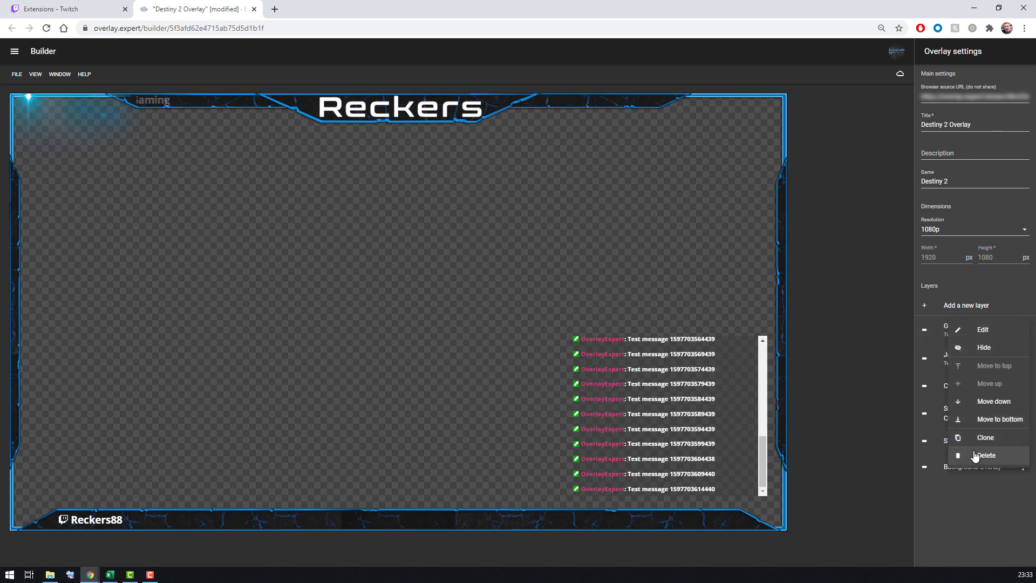
pyautogui.click(976, 455)
pyautogui.click(956, 303)
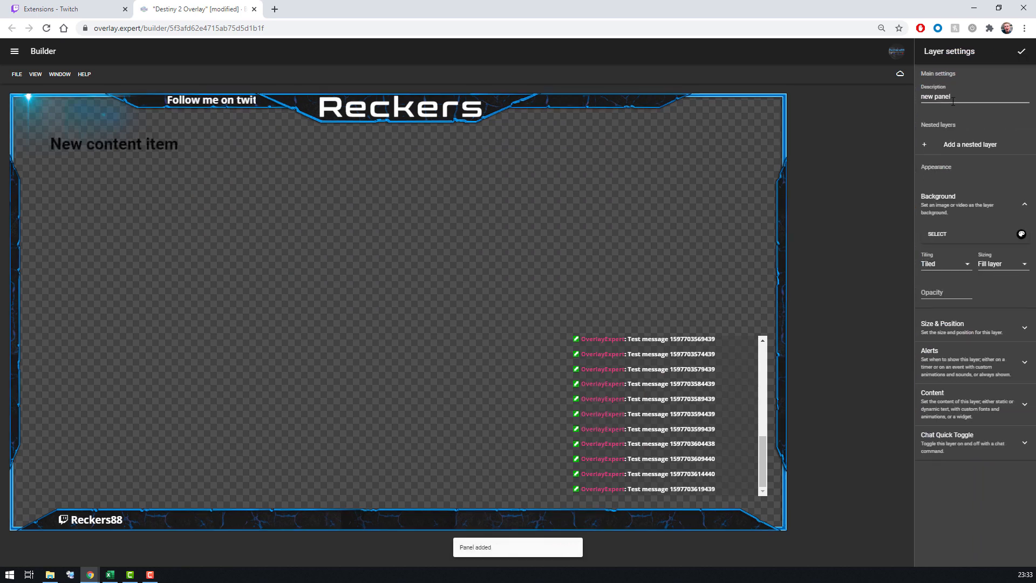
# - Set the new layer's description to Get Recked
pyautogui.write('Get Rece')
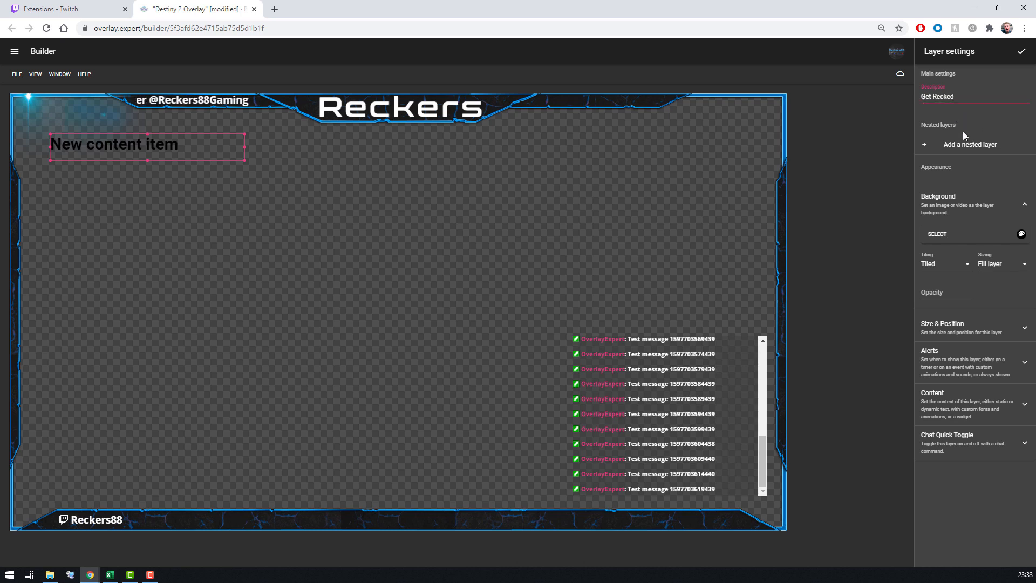
pyautogui.click(970, 145)
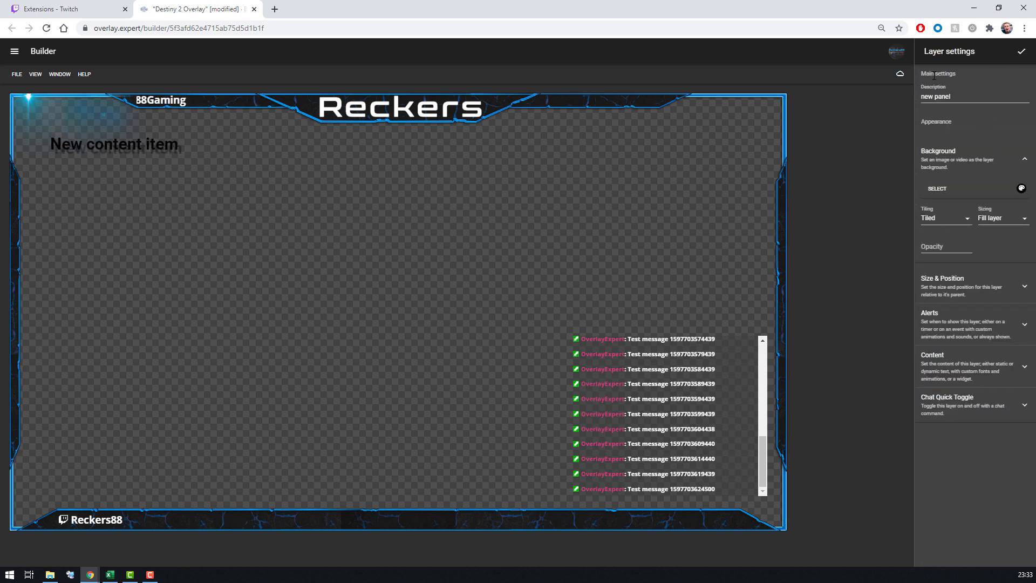
pyautogui.click(1022, 51)
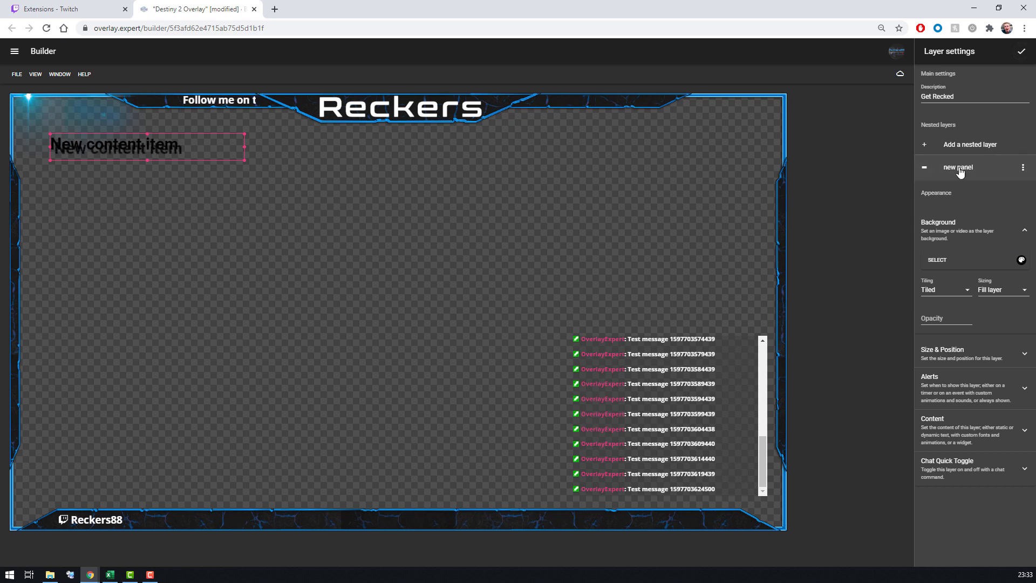
pyautogui.click(1023, 167)
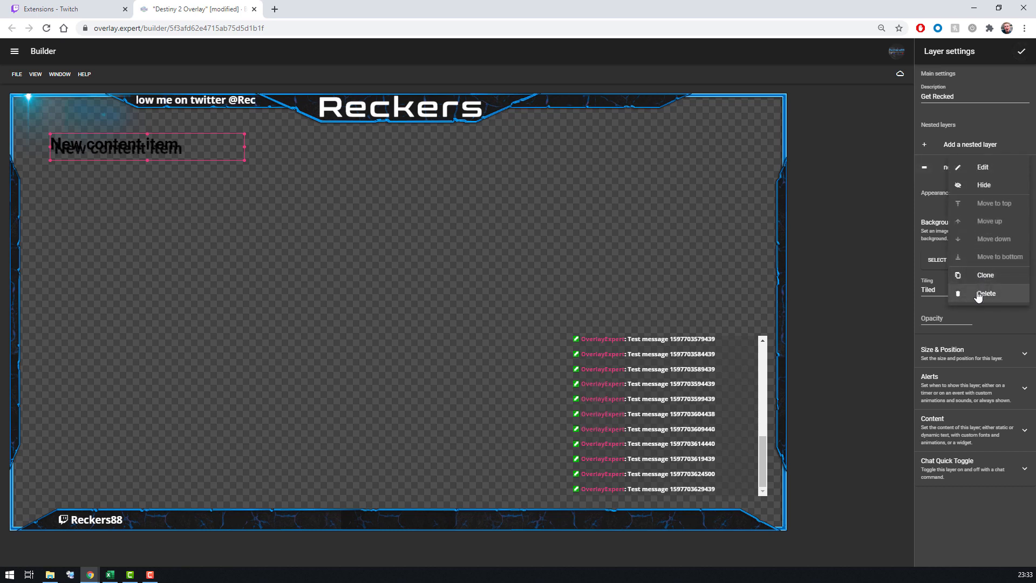
pyautogui.click(980, 293)
pyautogui.click(968, 331)
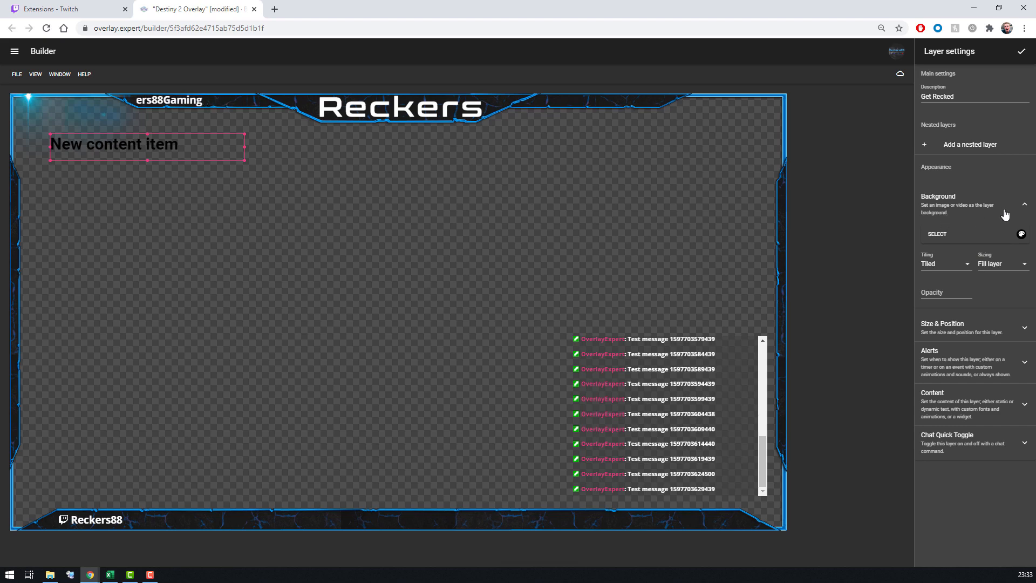
# - Set Ooo.png as the Get Recked layer's background, and stretch and move the layer so the whole face shows near the canvas centre
pyautogui.click(937, 235)
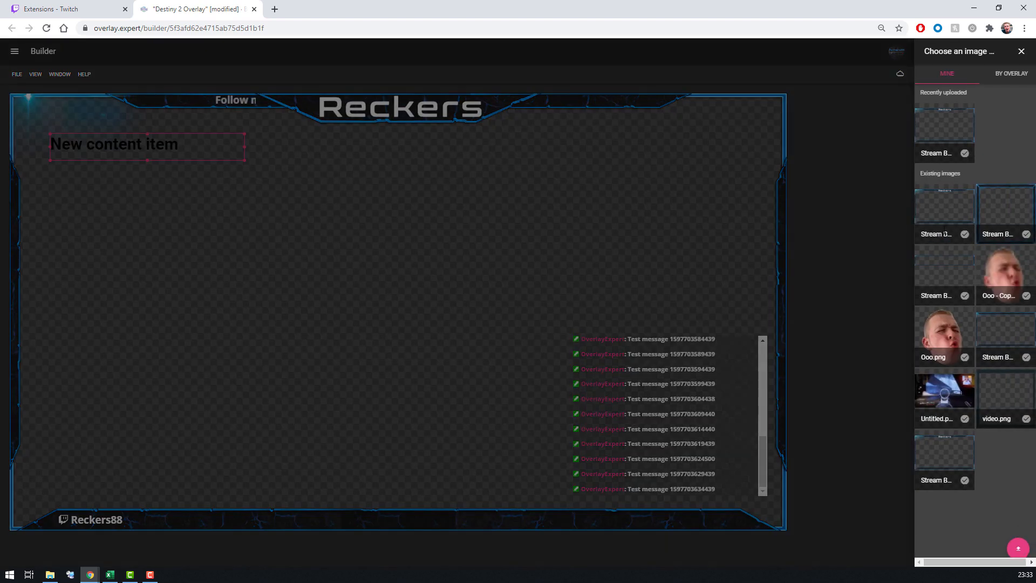
pyautogui.click(966, 358)
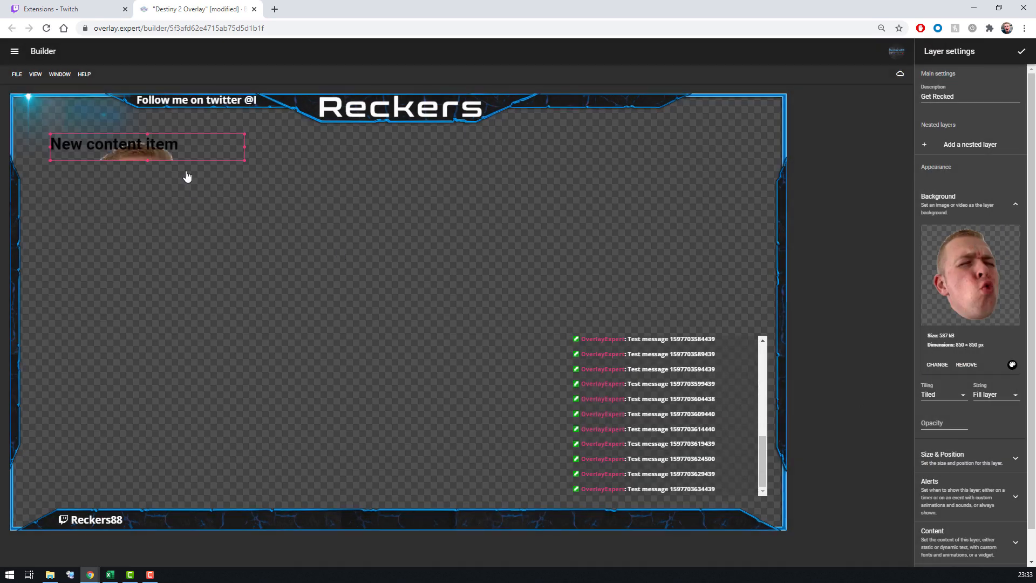
pyautogui.moveTo(147, 160); pyautogui.dragTo(147, 347)
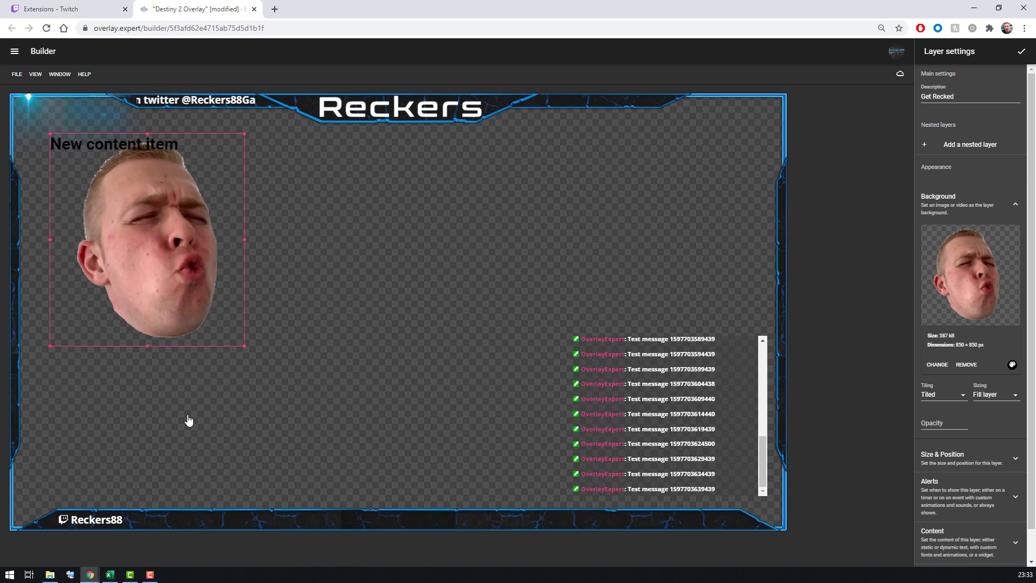
pyautogui.moveTo(212, 273); pyautogui.dragTo(540, 367)
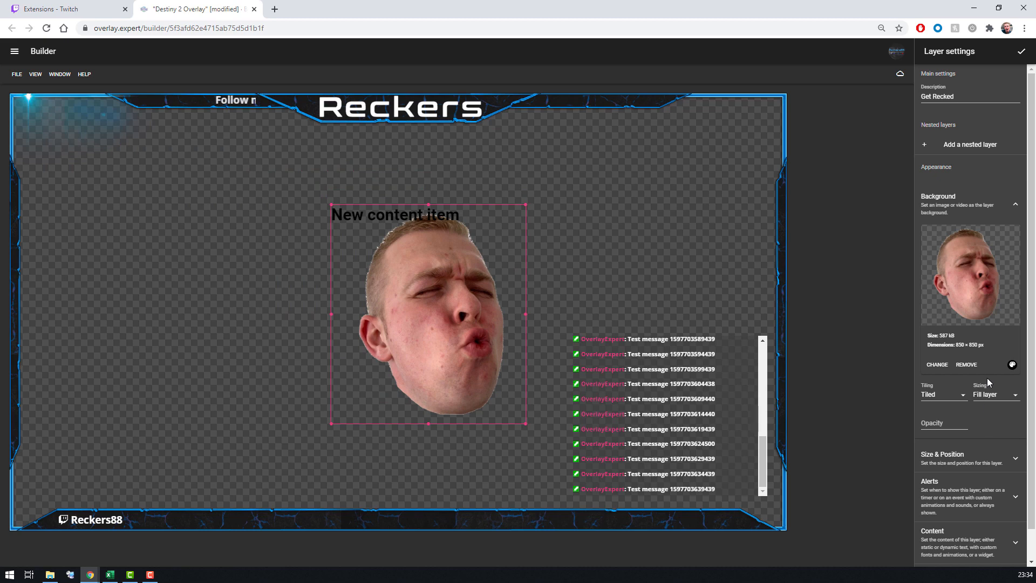
# - Replace the Get Recked layer's text with GET RECKED followed by the streamer's first name and an exclamation mark, in capitals
pyautogui.scroll(-1, 987, 378)
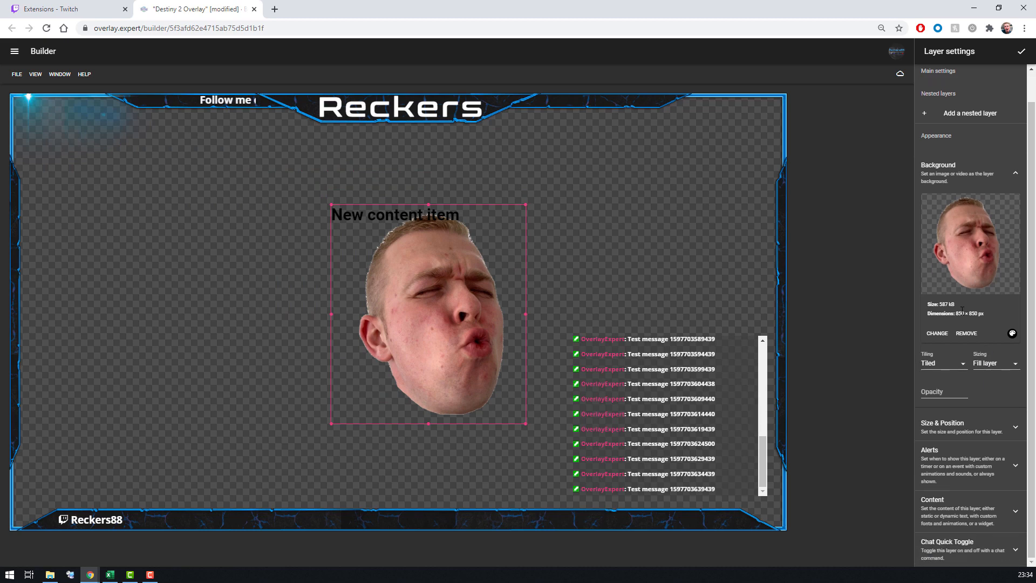
pyautogui.click(954, 509)
pyautogui.scroll(-4, 992, 377)
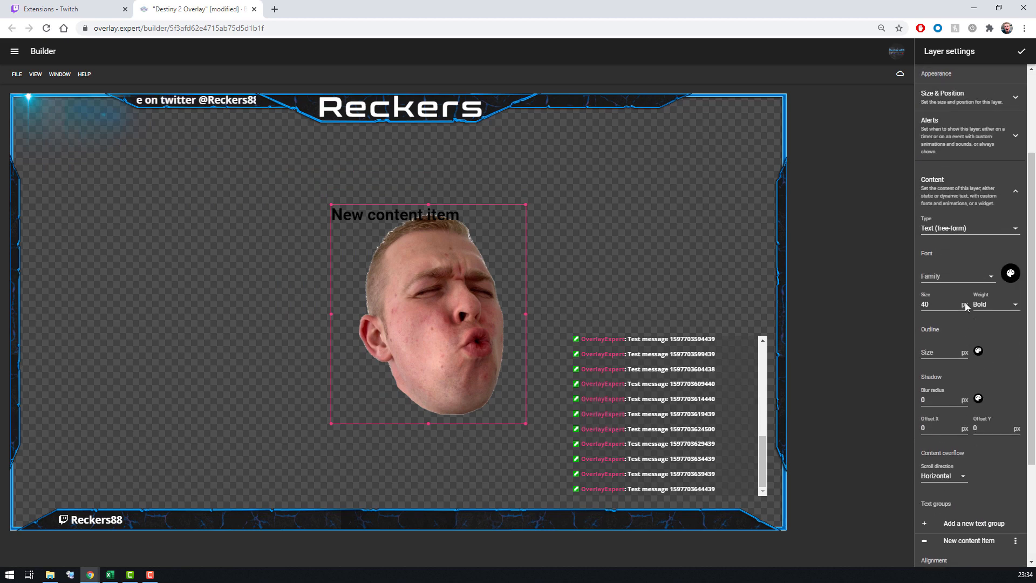
pyautogui.click(982, 456)
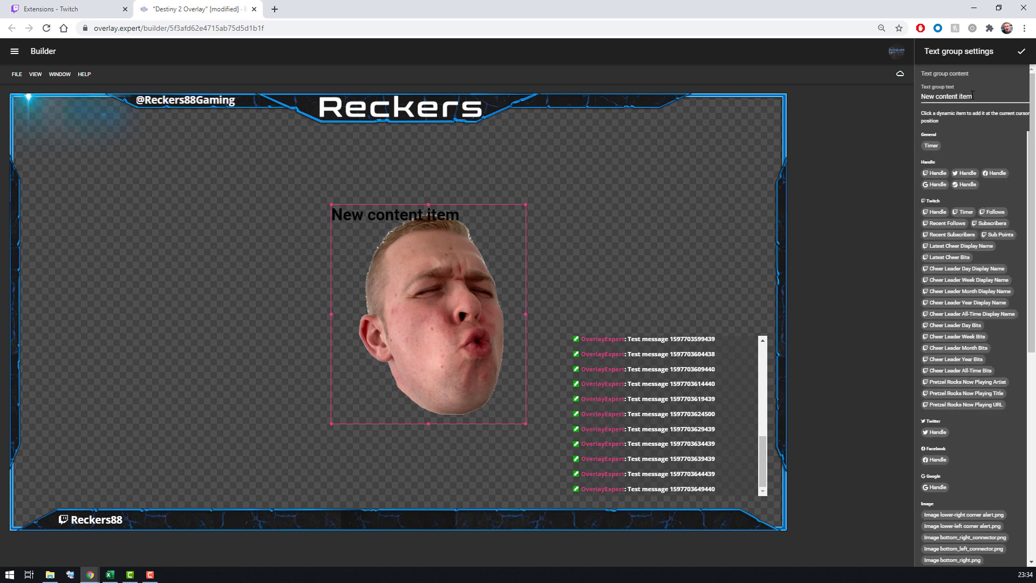
pyautogui.moveTo(972, 96); pyautogui.dragTo(921, 96)
pyautogui.write('G')
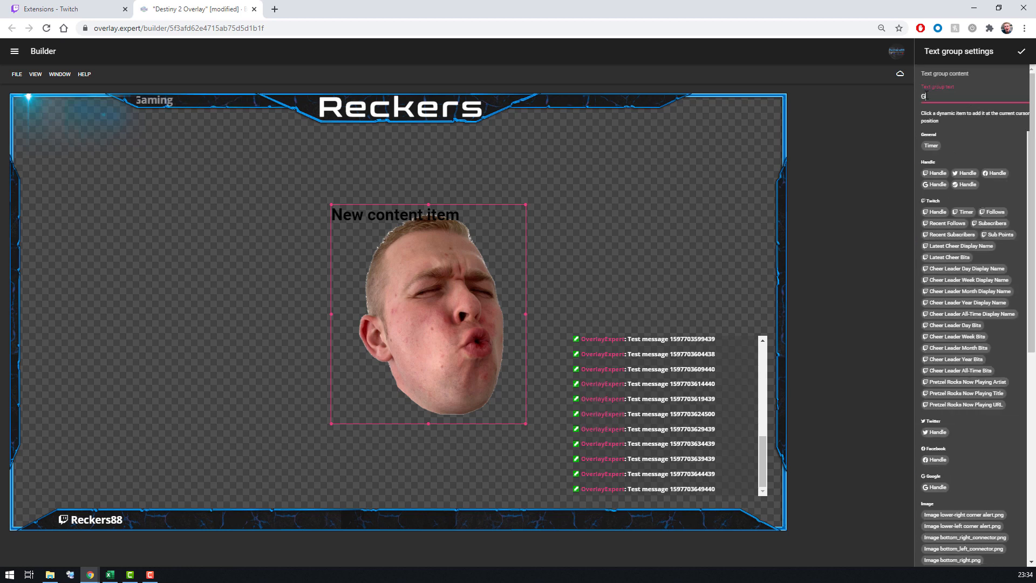
pyautogui.write('ET RECKED ')
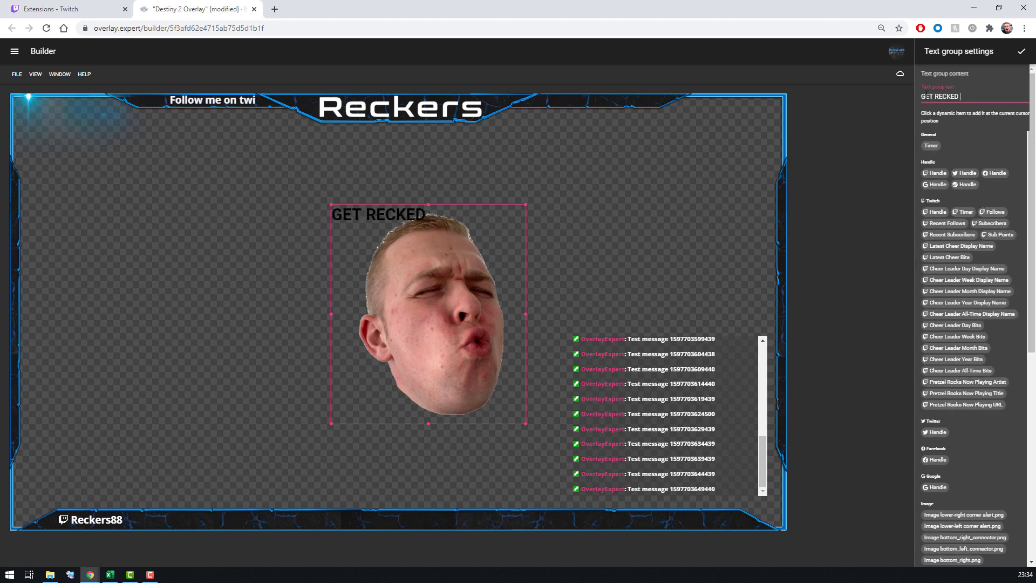
pyautogui.write('JAKE!')
pyautogui.press('Return')
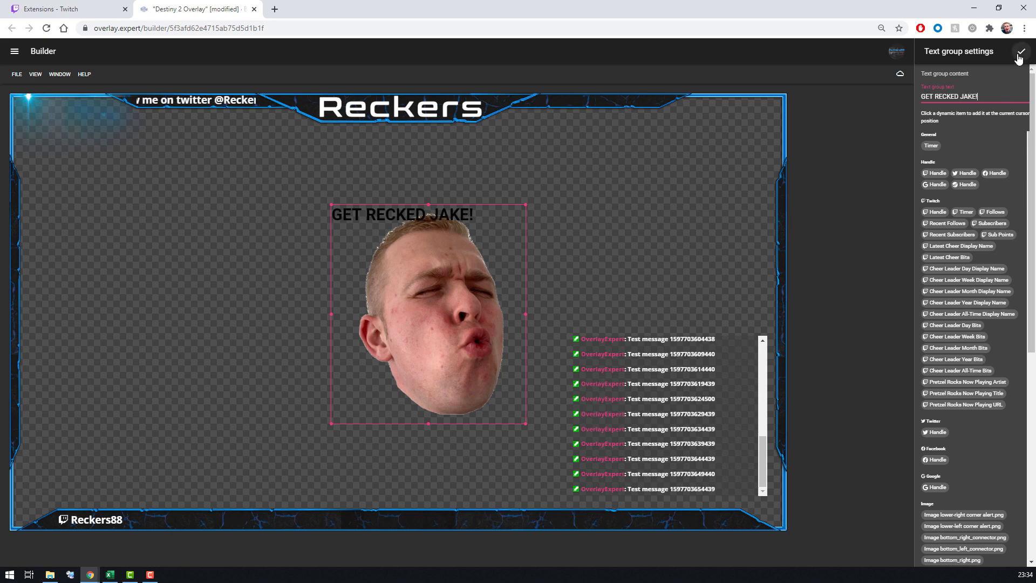
pyautogui.scroll(4, 951, 356)
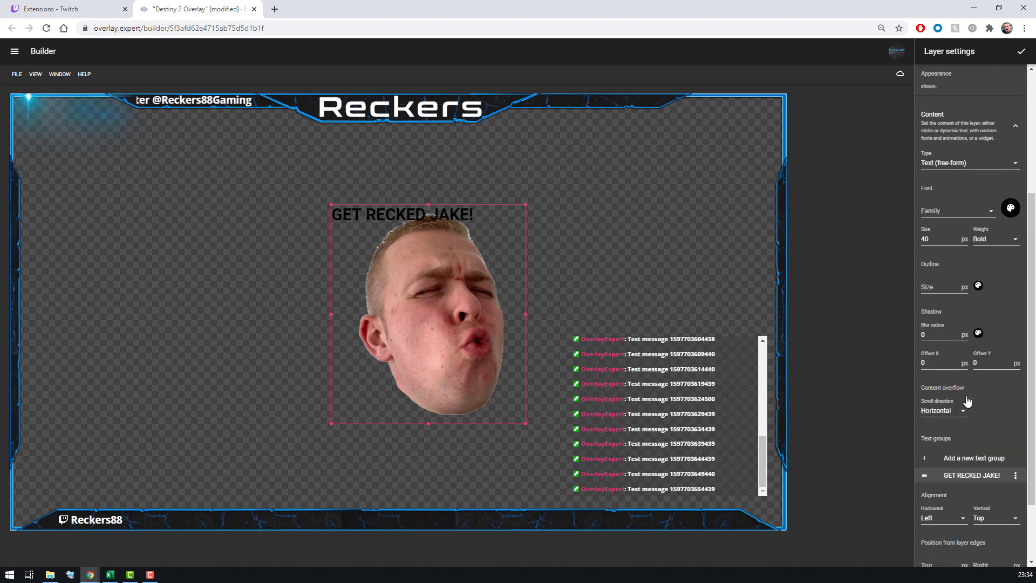
# - Set the Get Recked layer's chat quick toggle to Twitch messages from Anyone, with !Recked as the toggle message
pyautogui.click(956, 324)
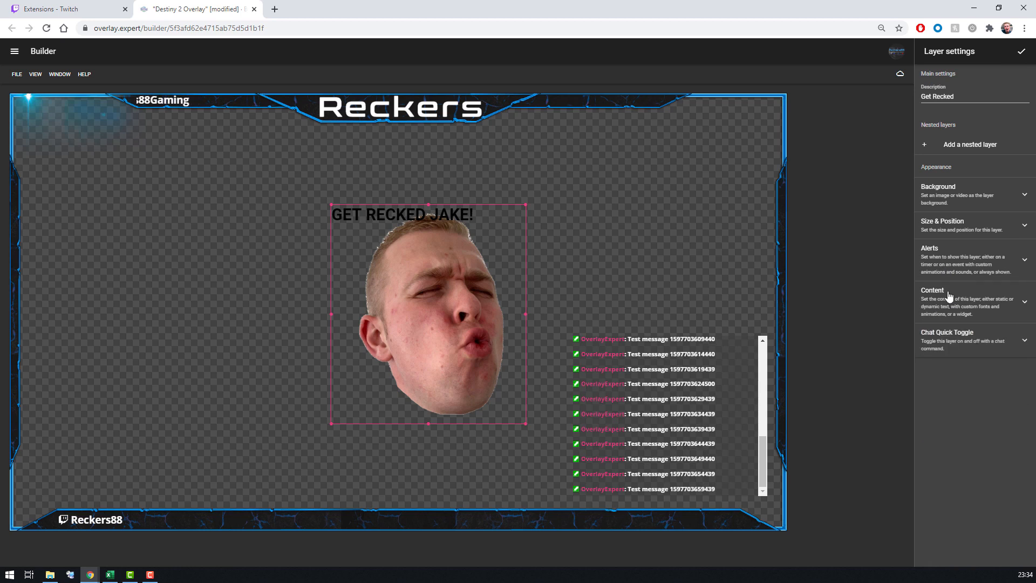
pyautogui.click(950, 343)
pyautogui.click(975, 371)
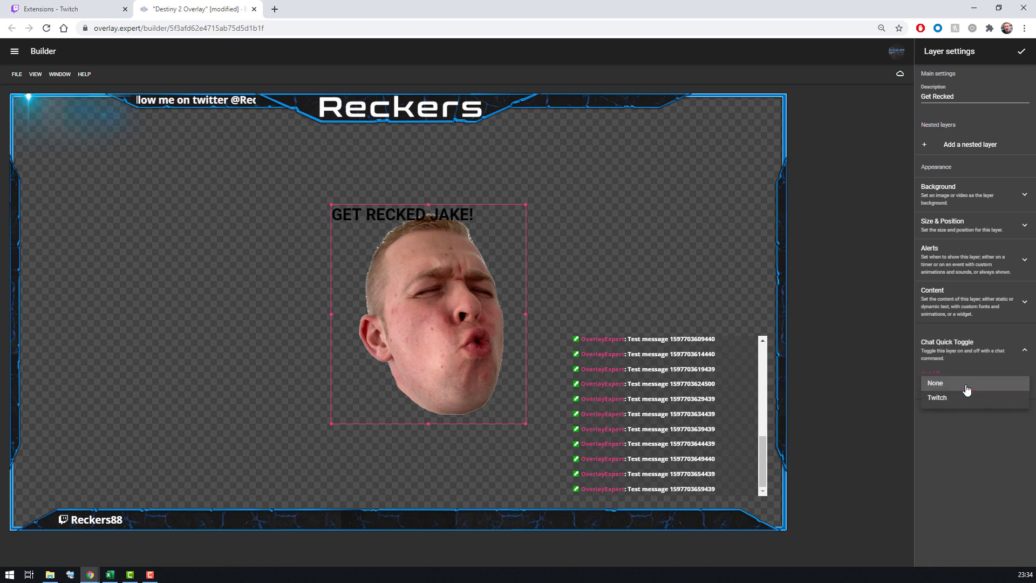
pyautogui.click(961, 401)
pyautogui.click(954, 411)
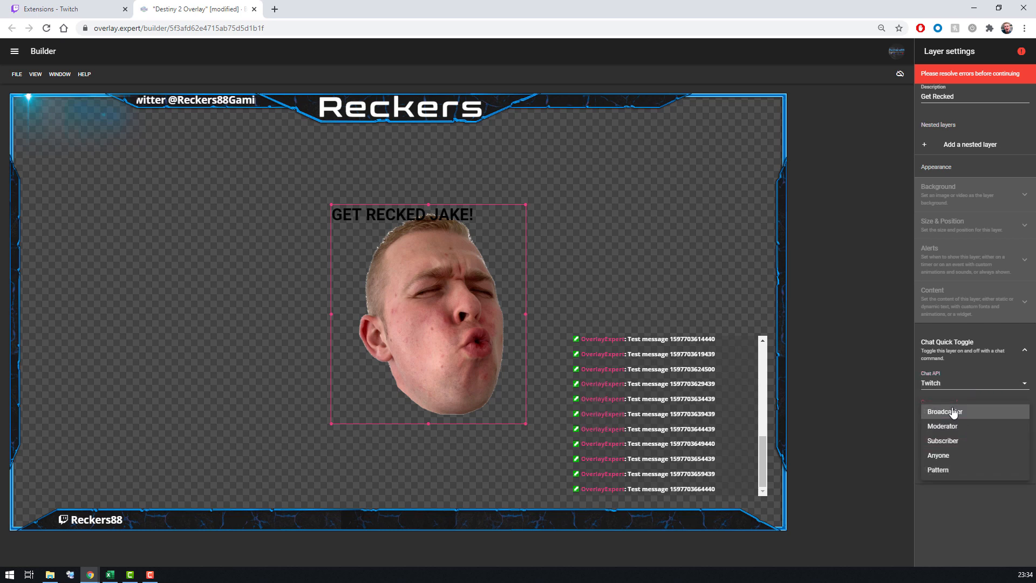
pyautogui.click(972, 457)
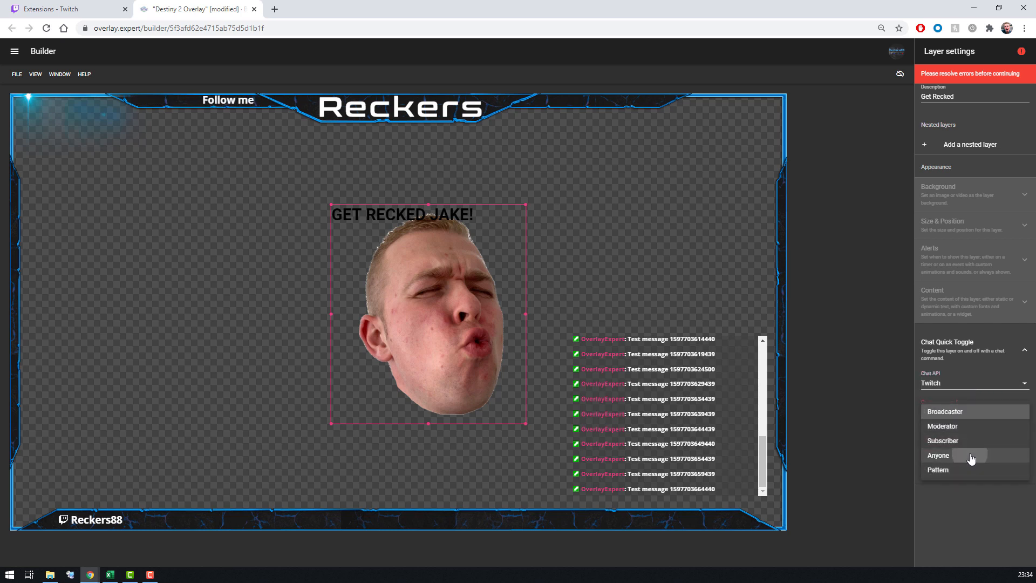
pyautogui.click(961, 439)
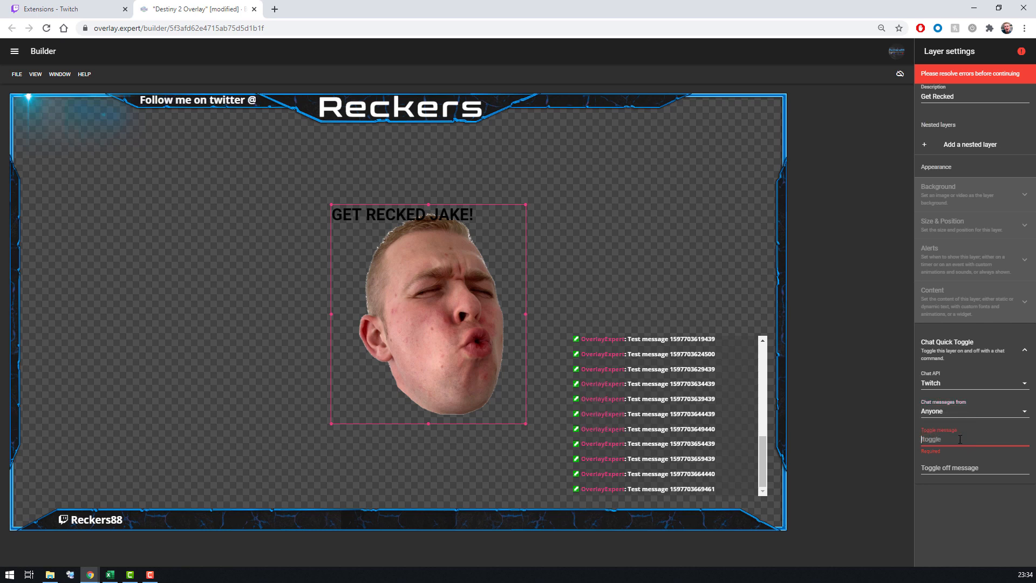
pyautogui.write('!G')
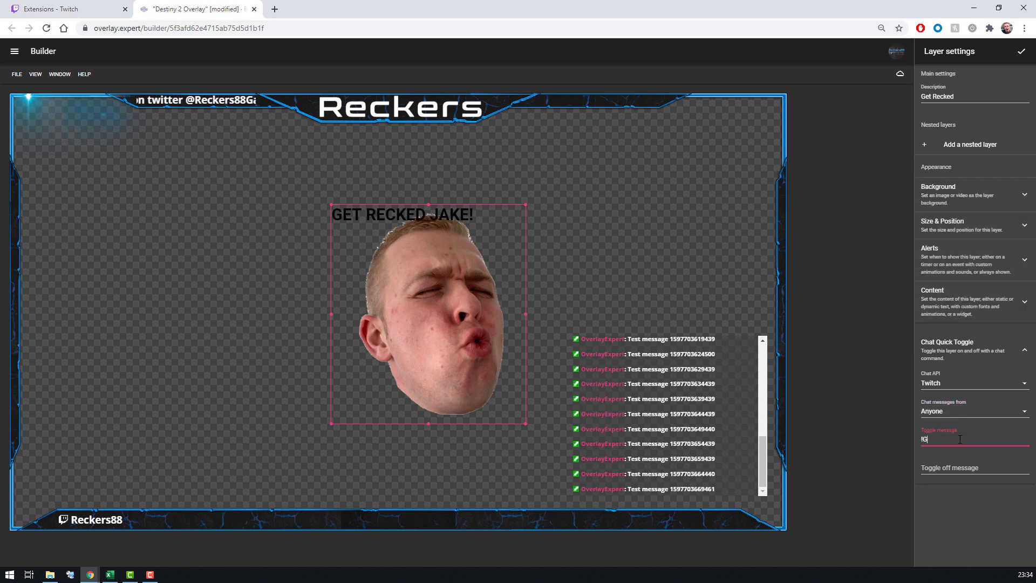
pyautogui.write('ecked')
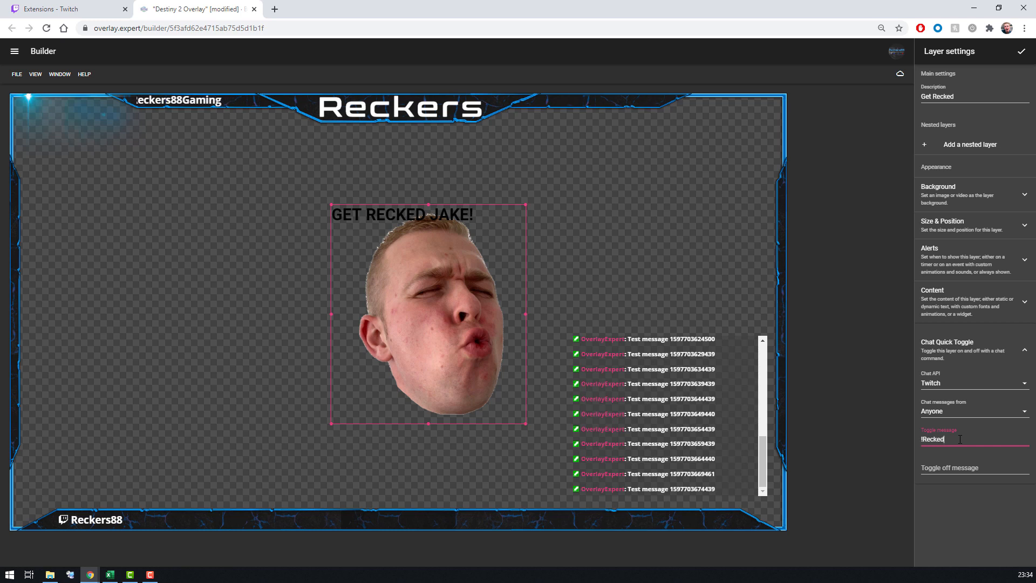
pyautogui.click(961, 485)
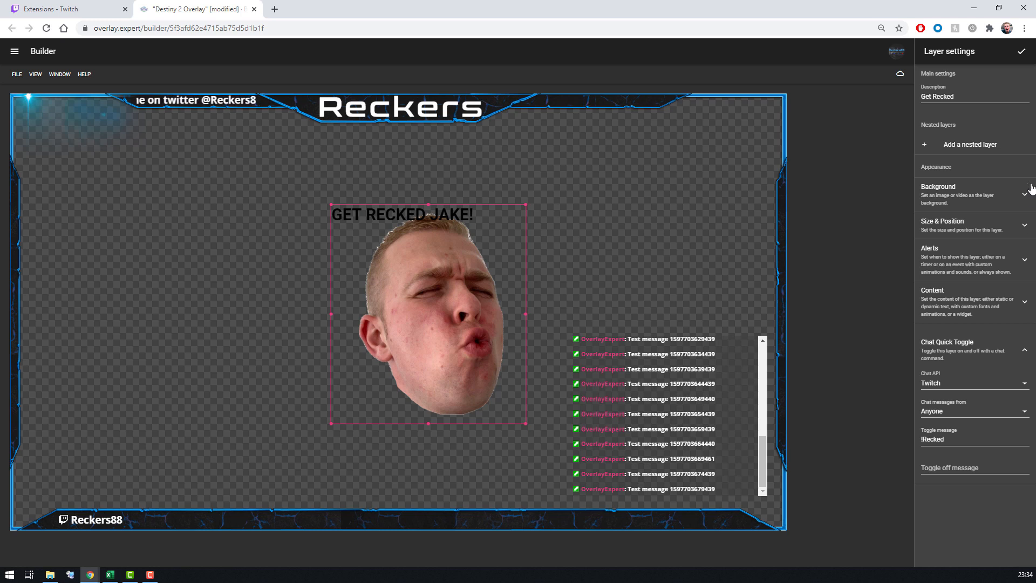
# - Check the Get Recked layer's content, alert and background settings and finish editing the layer
pyautogui.click(975, 304)
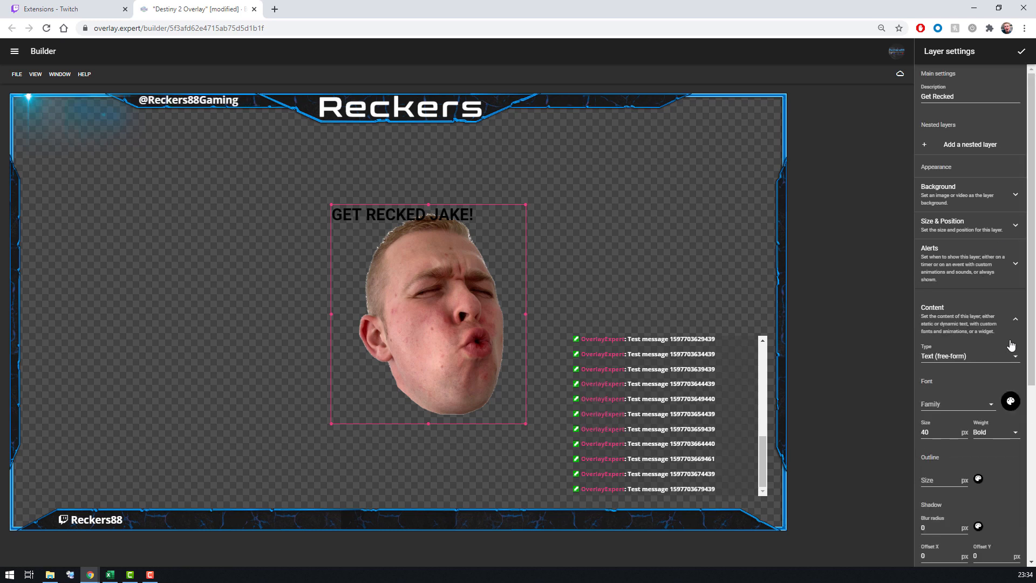
pyautogui.click(964, 261)
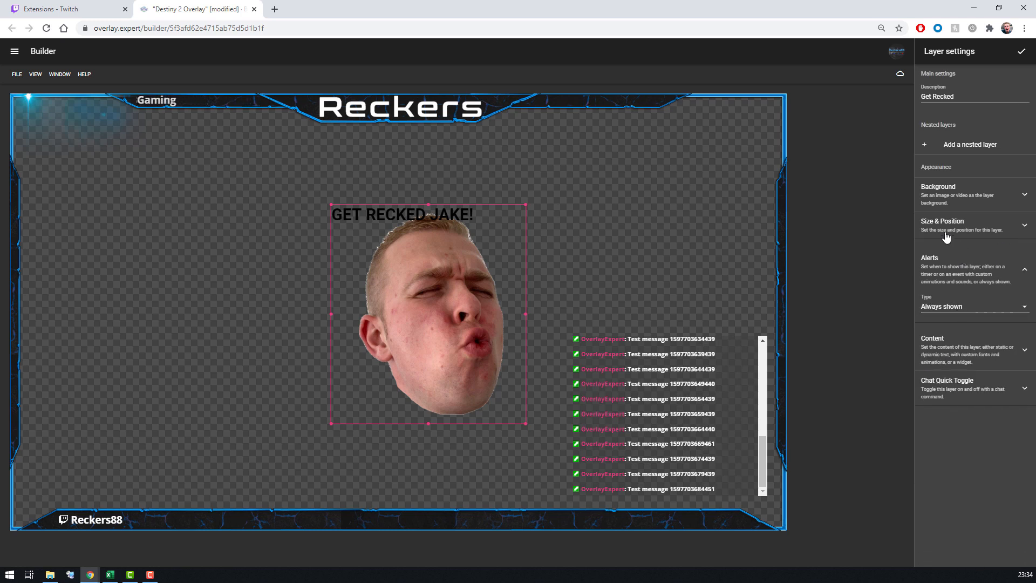
pyautogui.click(950, 201)
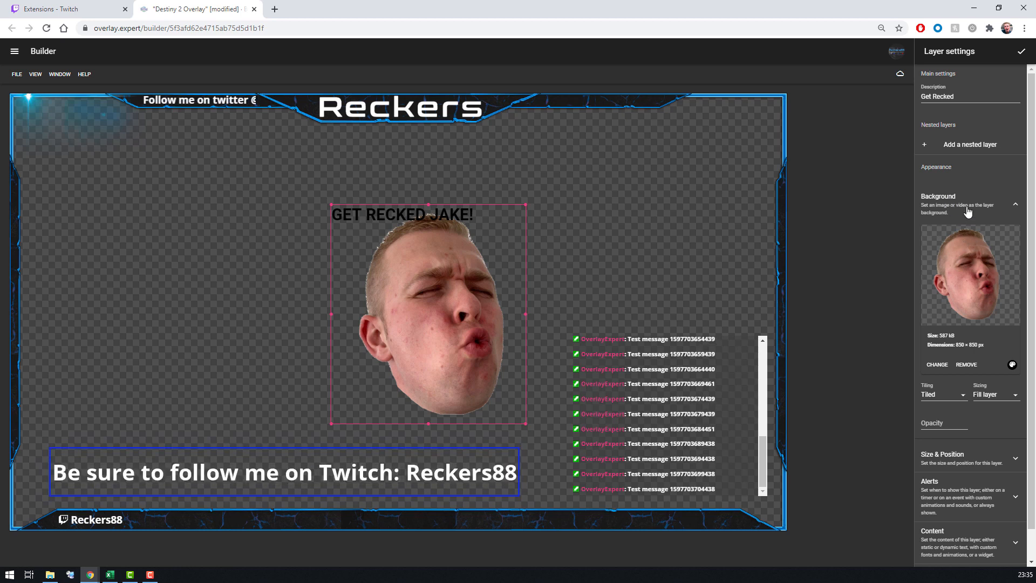
pyautogui.click(1022, 52)
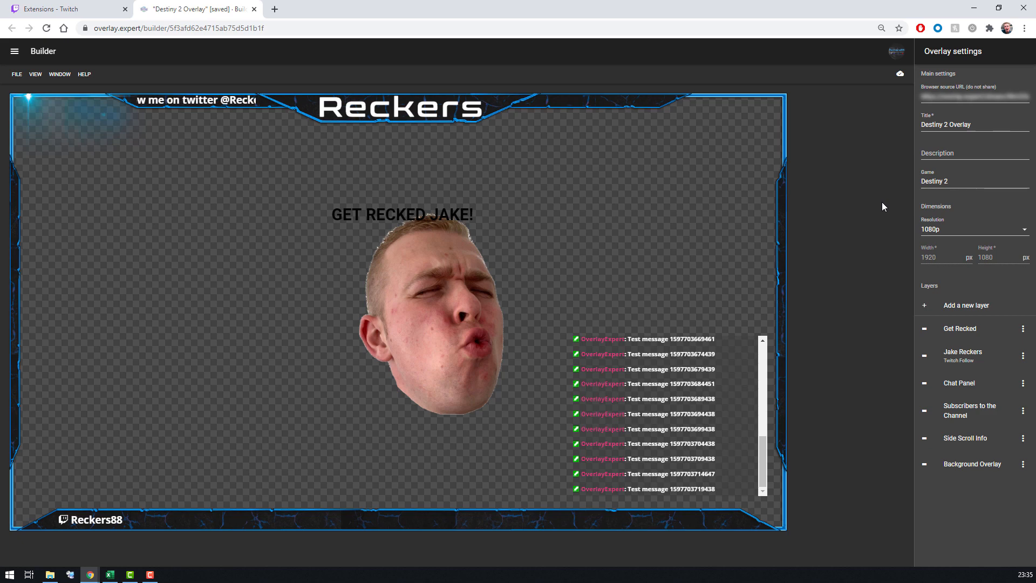
# - Open the Reckers88 Channel Overlay for editing from the Twitch extension configuration and decline the new user walkthrough
pyautogui.click(48, 5)
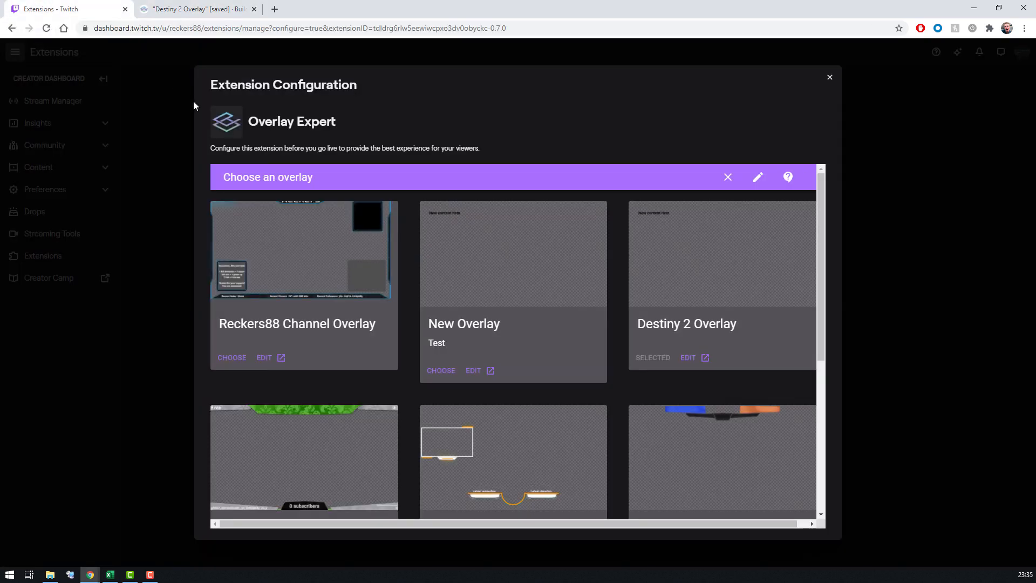
pyautogui.click(264, 358)
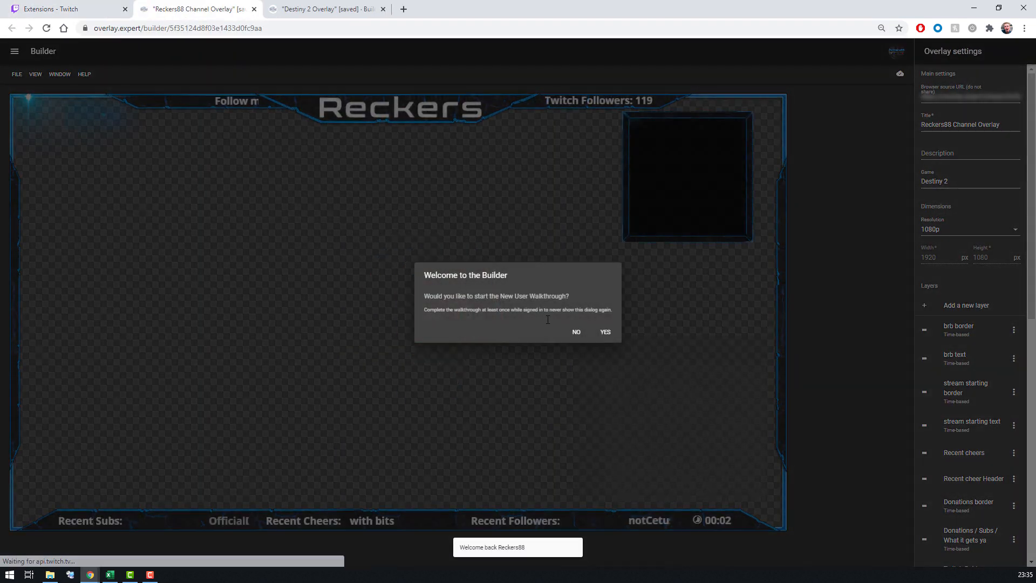
pyautogui.click(576, 331)
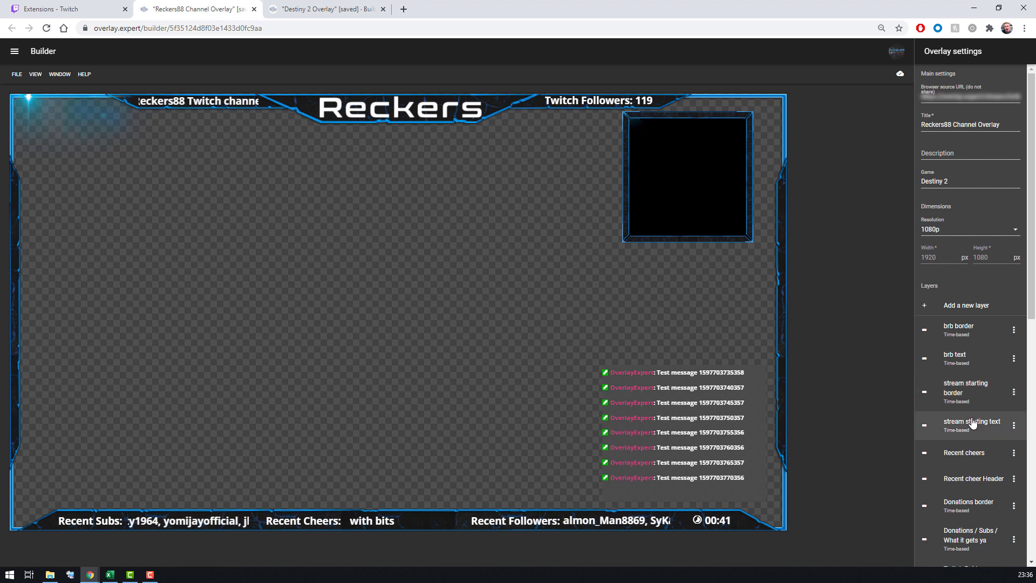
# - Examine the stream starting text layer, close its settings, and return to the Destiny 2 Overlay
pyautogui.click(955, 424)
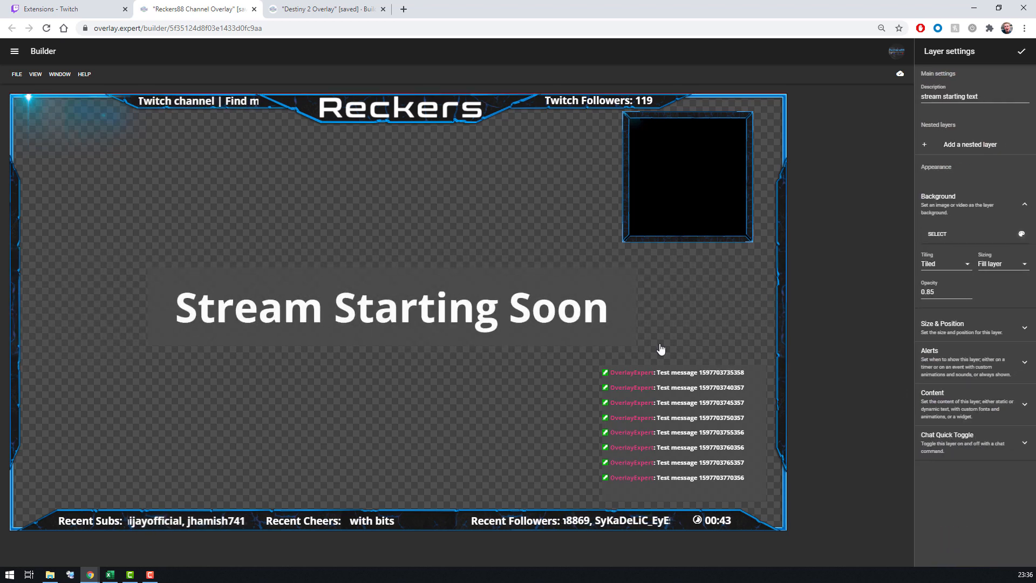
pyautogui.click(1021, 51)
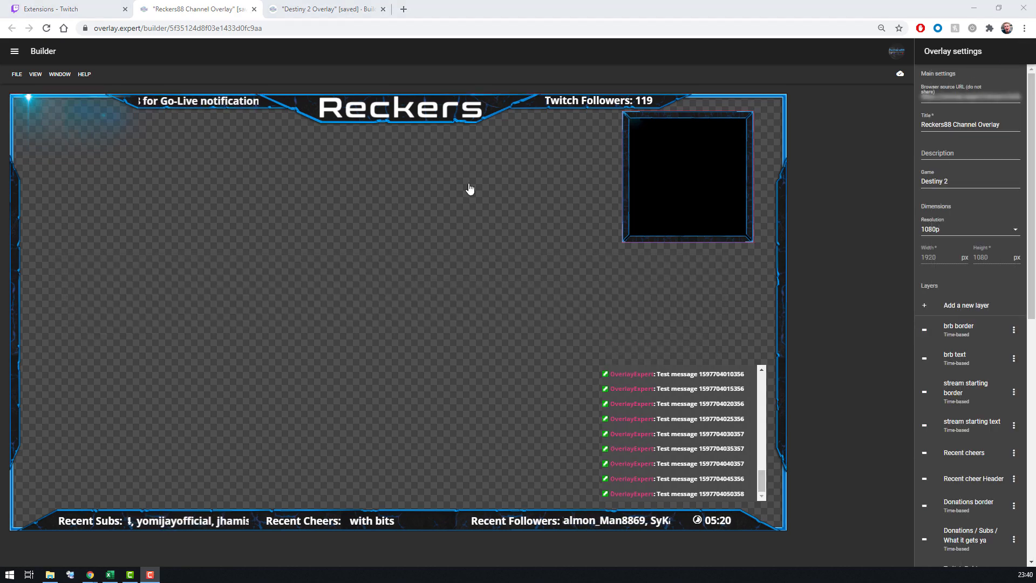
pyautogui.click(291, 11)
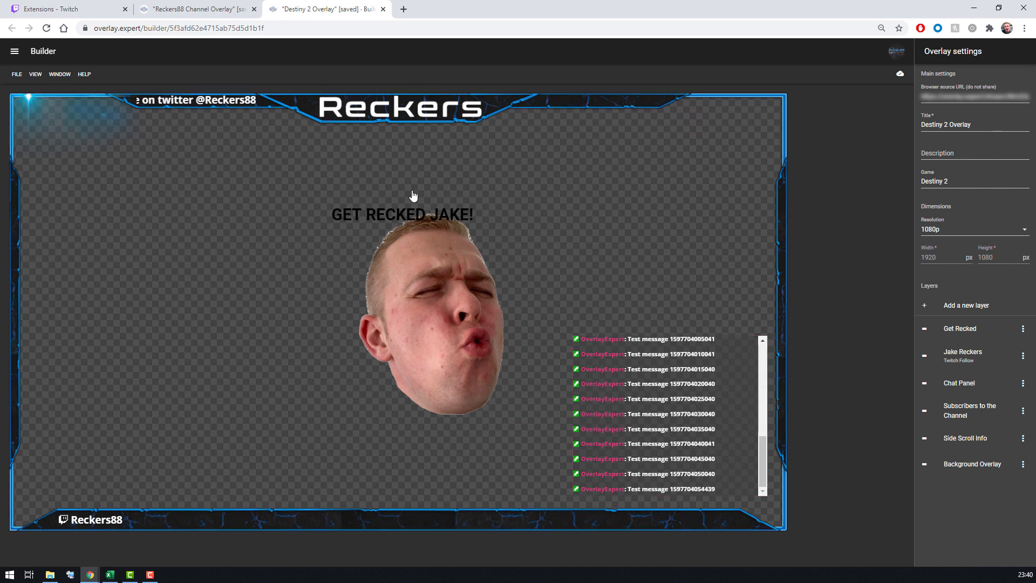
pyautogui.click(17, 75)
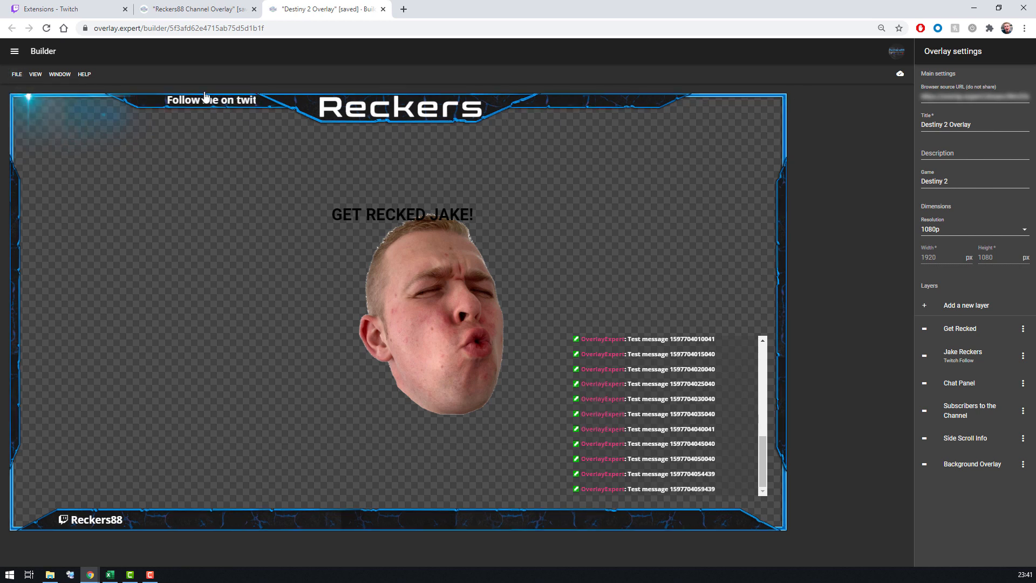
# - Switch to the Twitch extension configuration, reload it, and close the Reckers88 Channel Overlay builder page
pyautogui.click(61, 4)
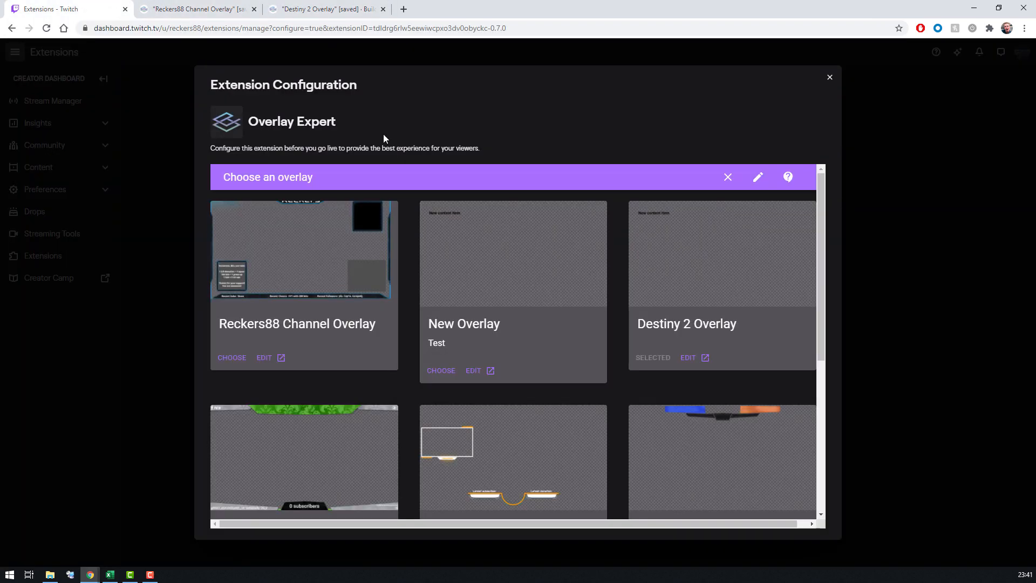
pyautogui.click(46, 28)
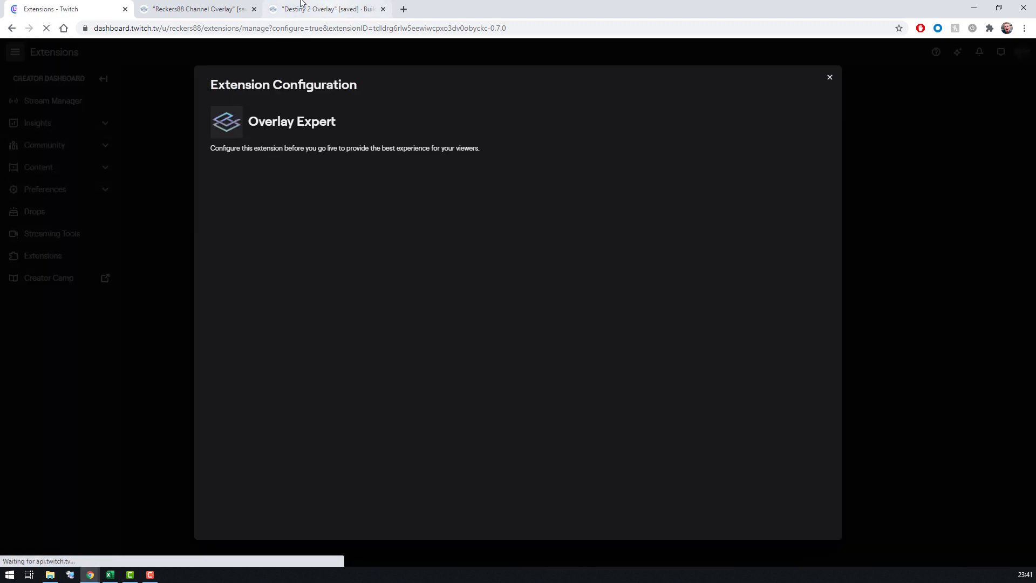
pyautogui.middleClick(185, 4)
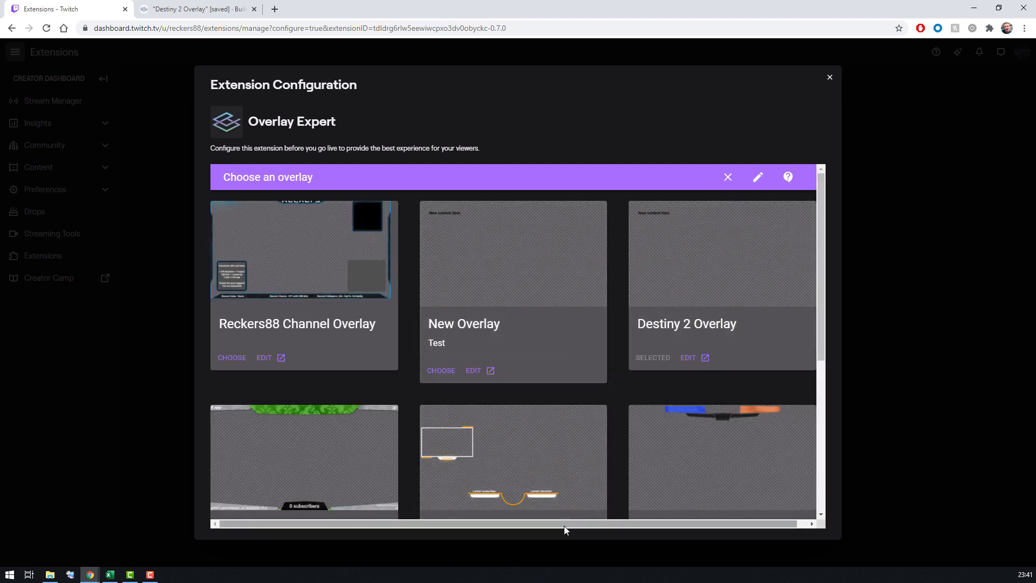
# - Choose Destiny 2 Overlay as the active overlay for the Overlay Expert extension and close the extension configuration
pyautogui.moveTo(565, 526); pyautogui.dragTo(737, 522)
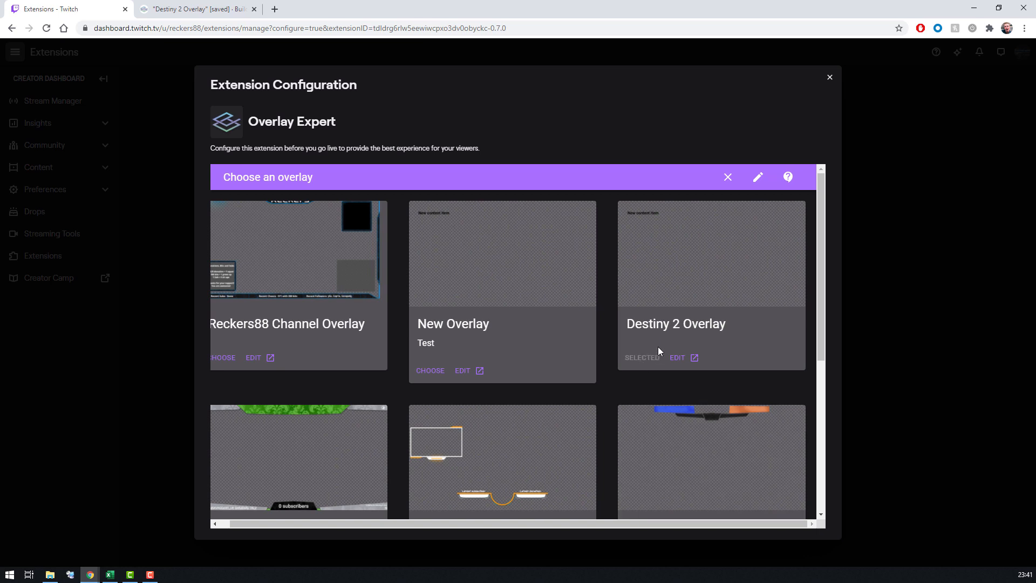
pyautogui.click(430, 372)
pyautogui.click(642, 359)
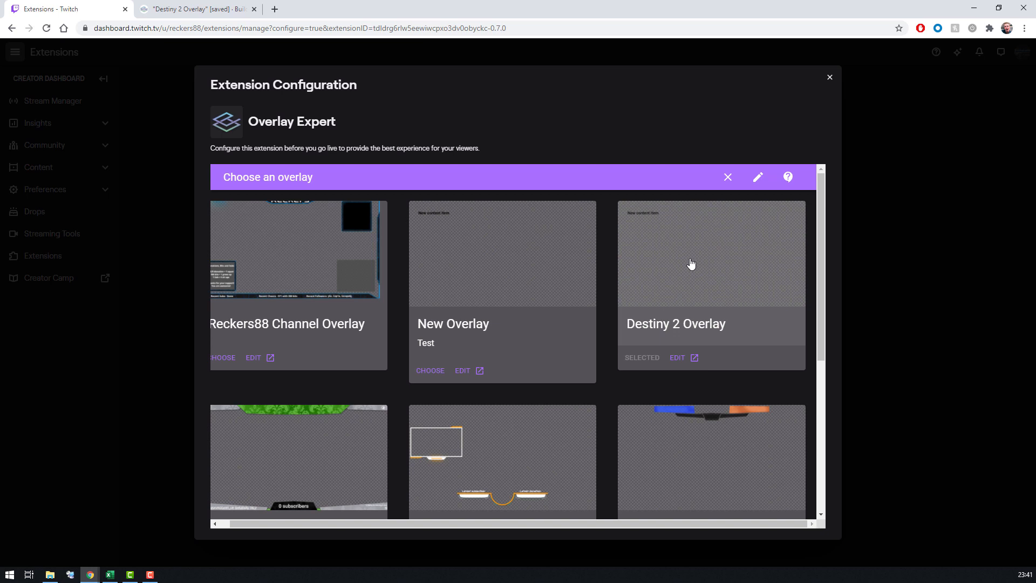
pyautogui.click(830, 78)
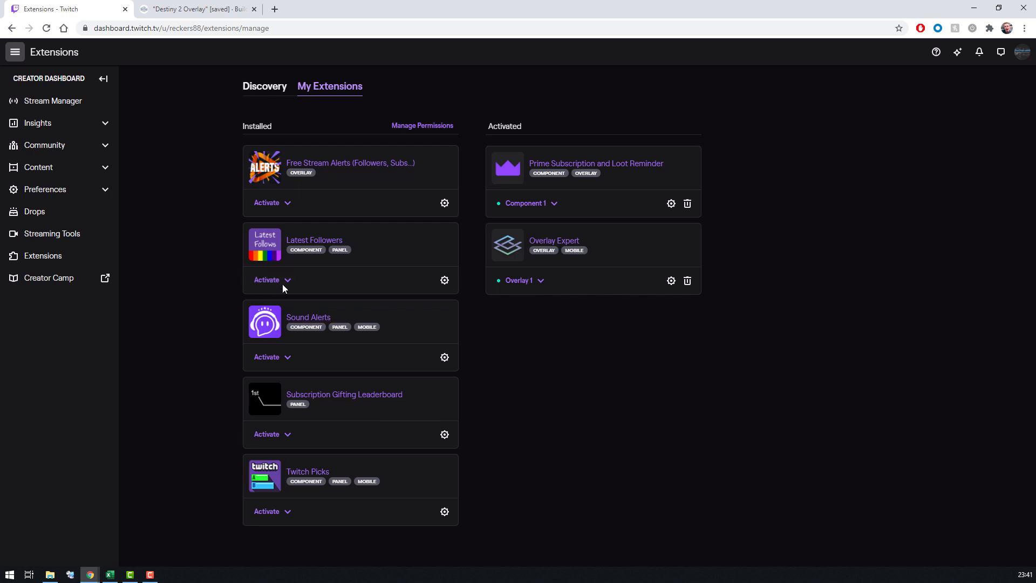
# - Check the activation options of the Overlay Expert extension among the activated extensions and dismiss them
pyautogui.click(543, 283)
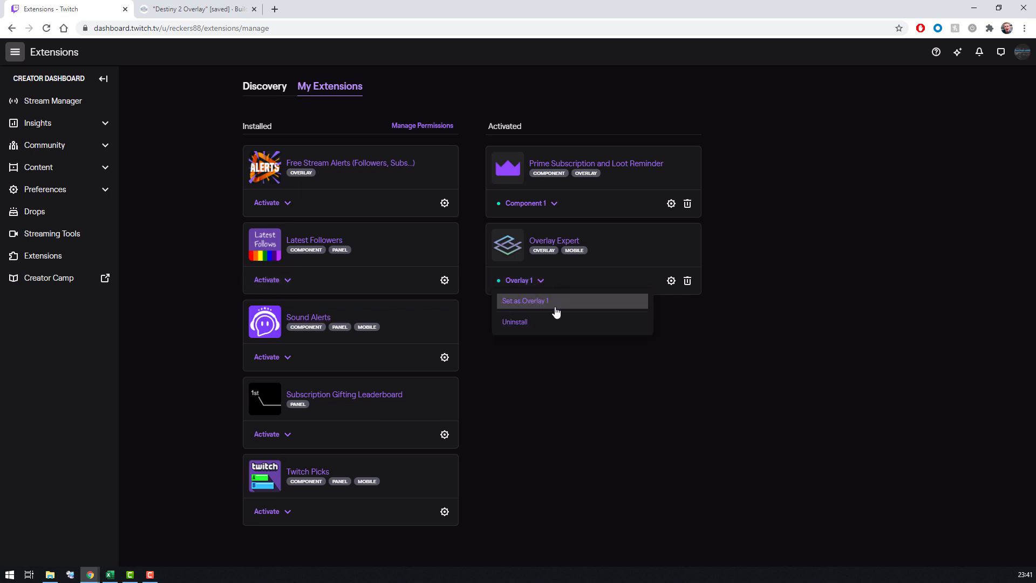
pyautogui.click(585, 390)
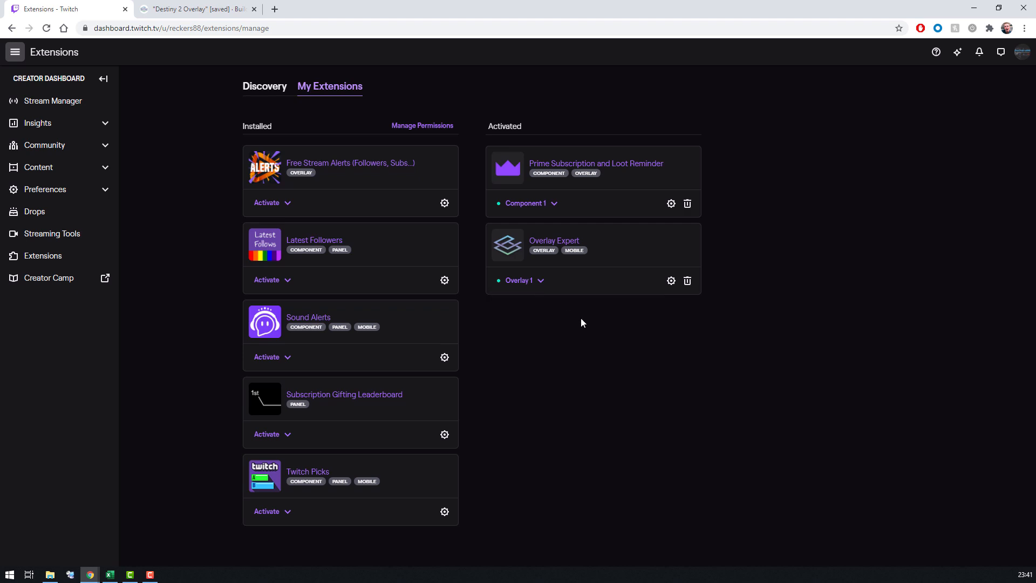